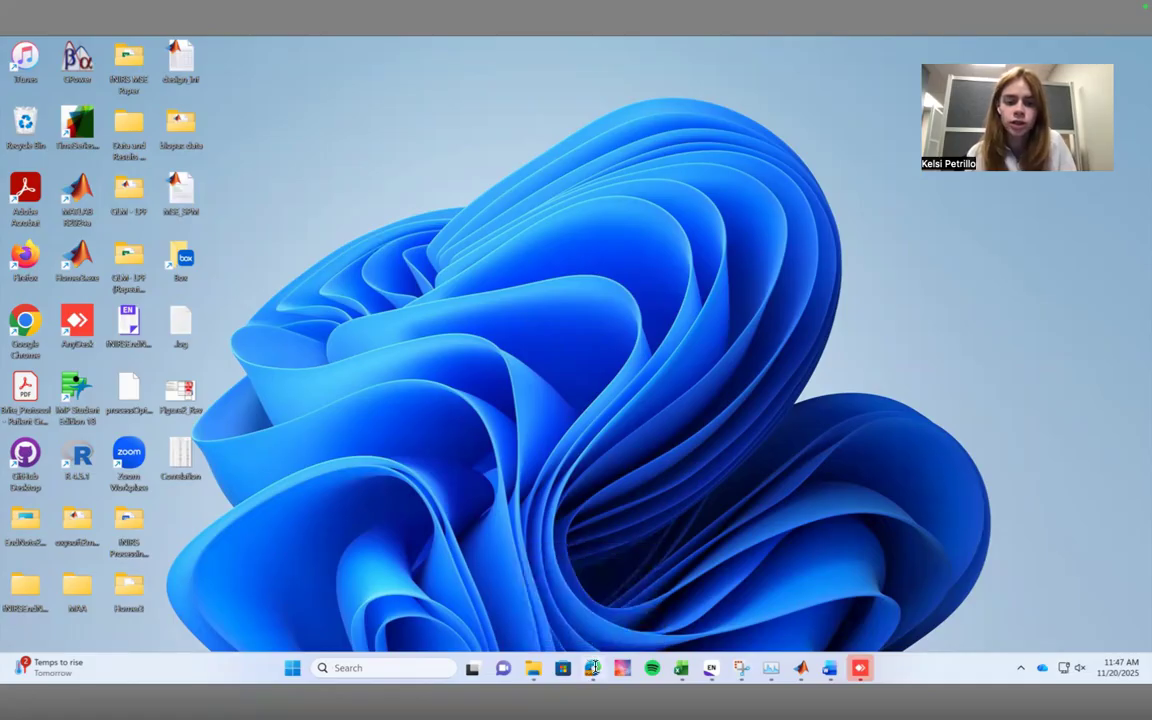
Switch to the Microsoft Edge browser and search the web for "nirs kit" in a new tab.
{"action": "mouse_move", "coordinate": [593, 667]}
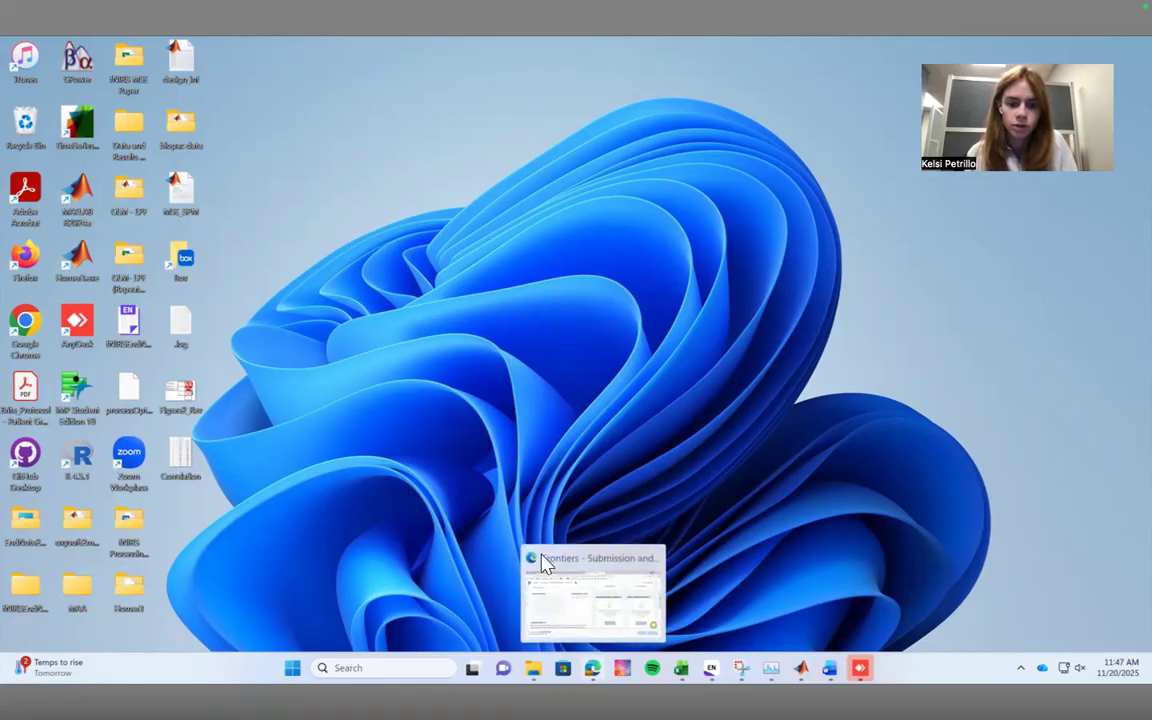
{"action": "left_click", "coordinate": [590, 667]}
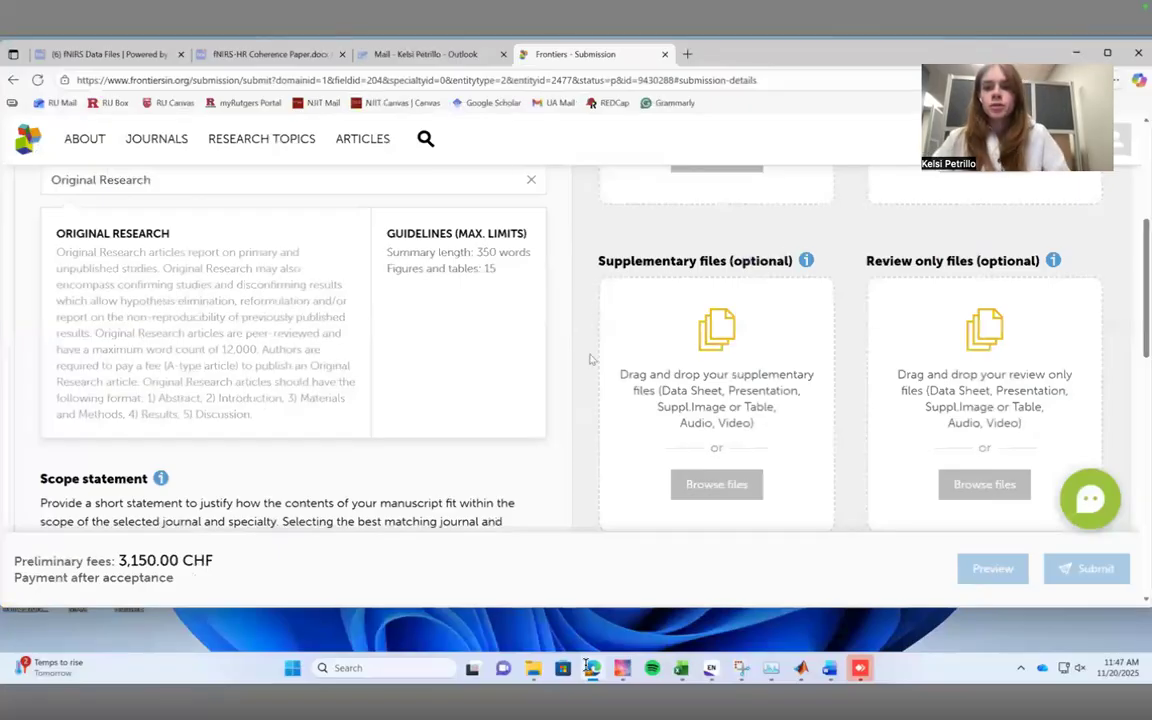
{"action": "left_click", "coordinate": [688, 54]}
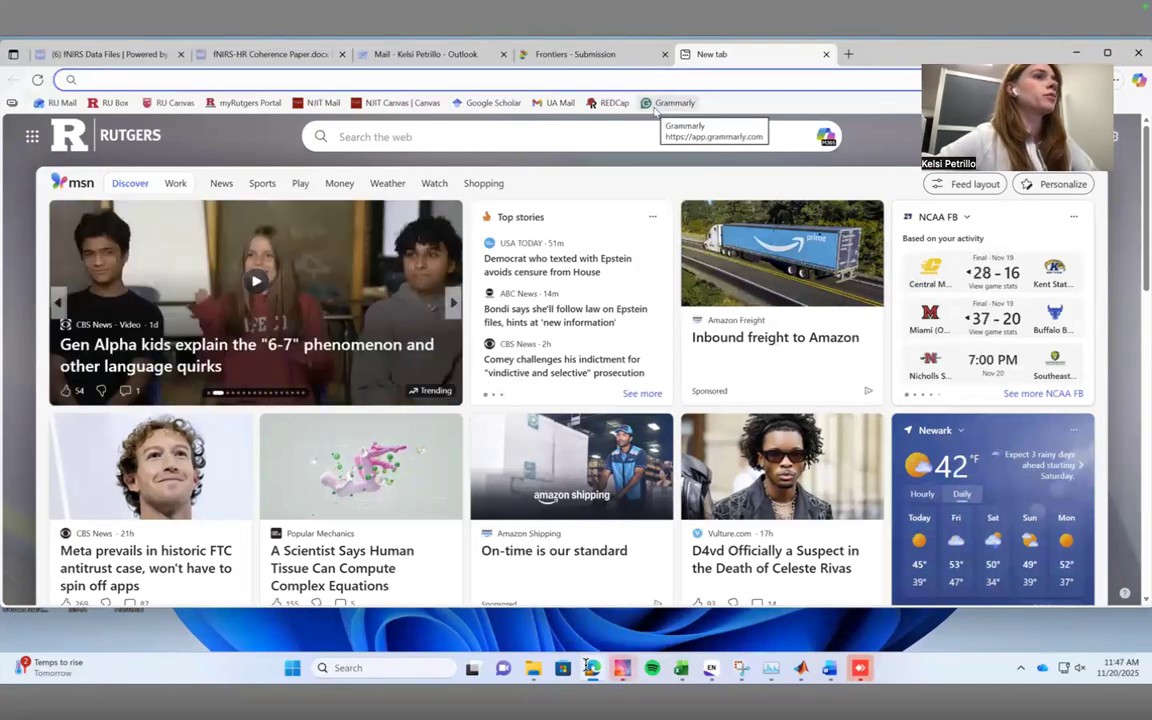
{"action": "type", "text": "nirs kit"}
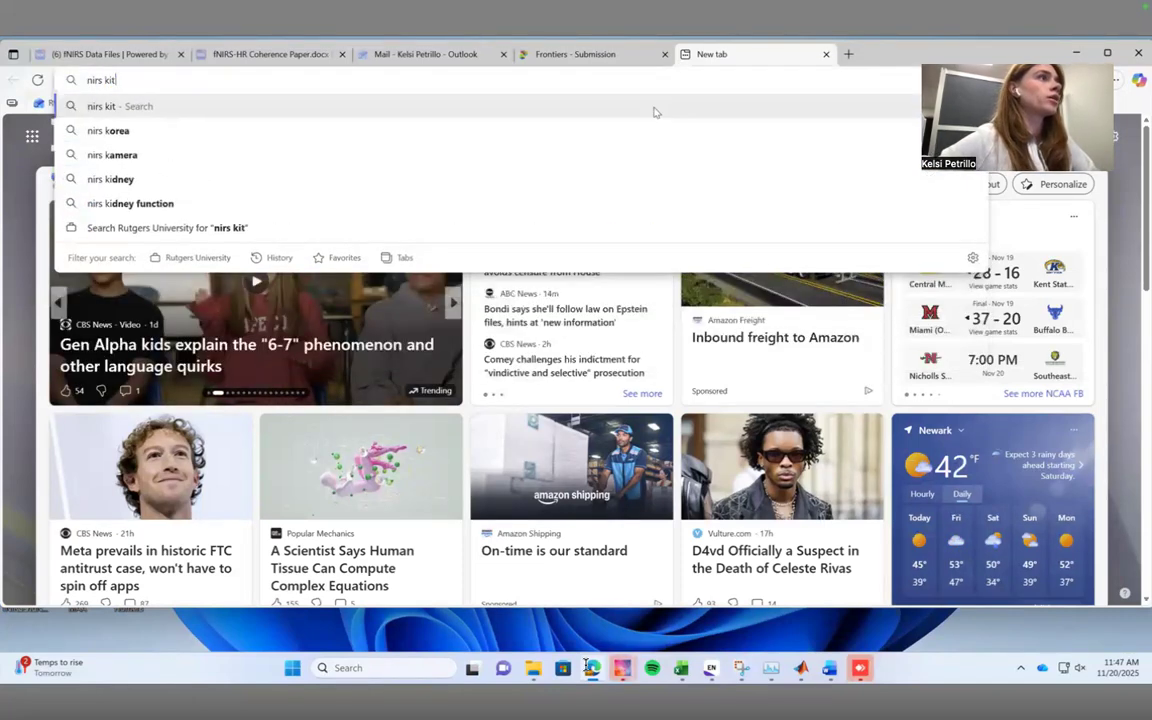
{"action": "key", "text": "Return"}
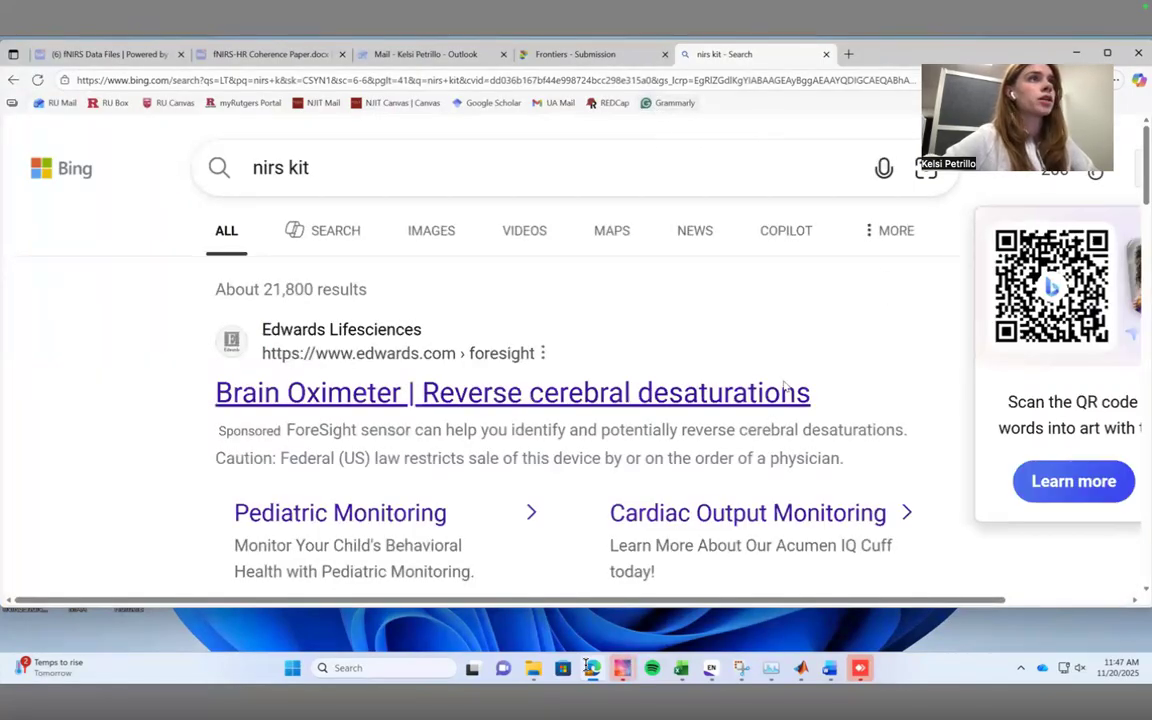
Open the bnuhouxin/NIRS-KIT GitHub repository from the search results and show its code download options.
{"action": "scroll", "coordinate": [310, 232], "scroll_direction": "down", "scroll_amount": 5}
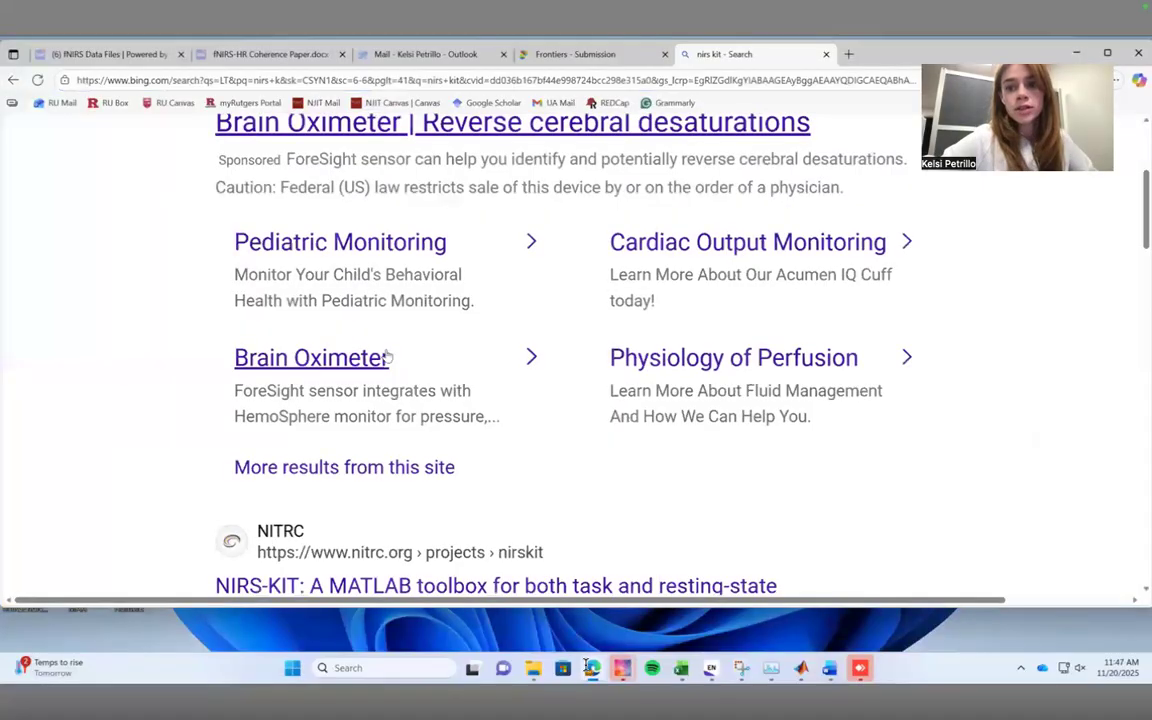
{"action": "scroll", "coordinate": [400, 360], "scroll_direction": "down", "scroll_amount": 3}
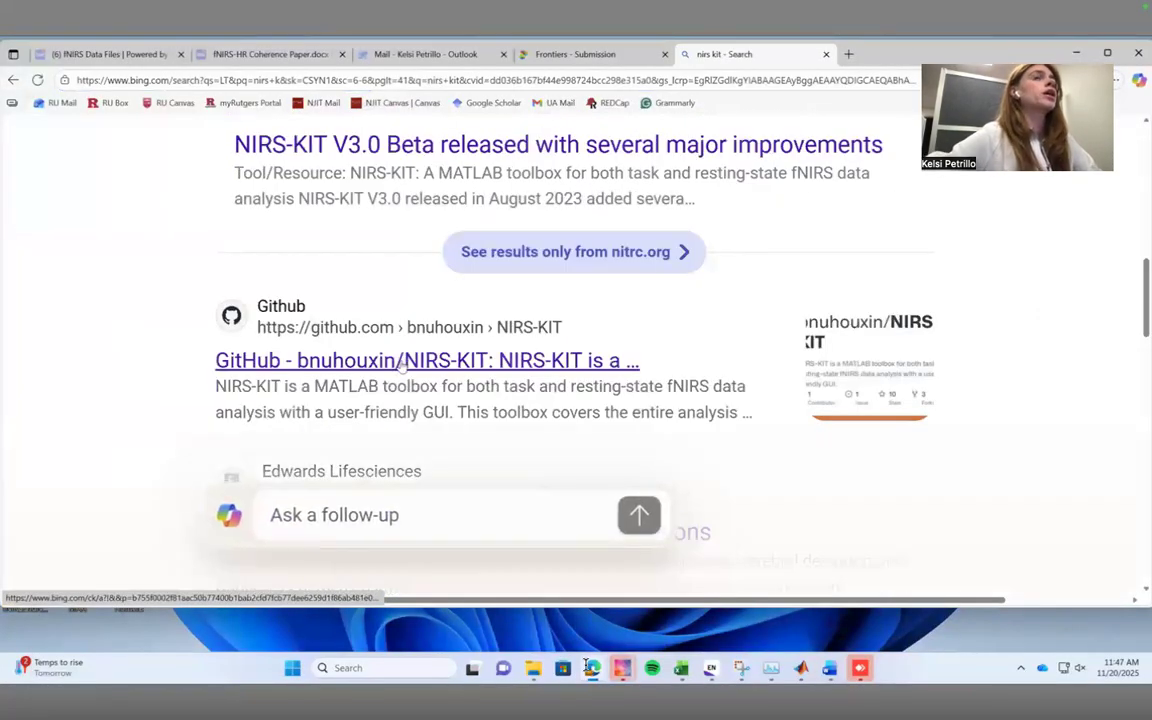
{"action": "left_click", "coordinate": [400, 362]}
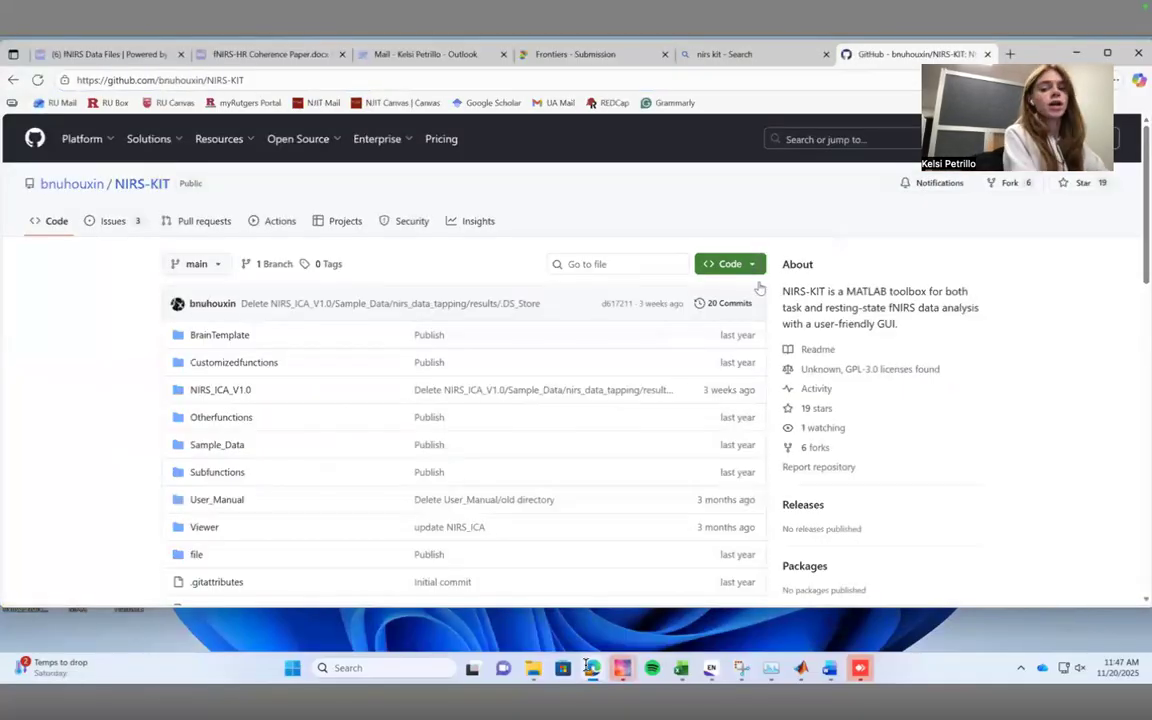
{"action": "left_click", "coordinate": [757, 270]}
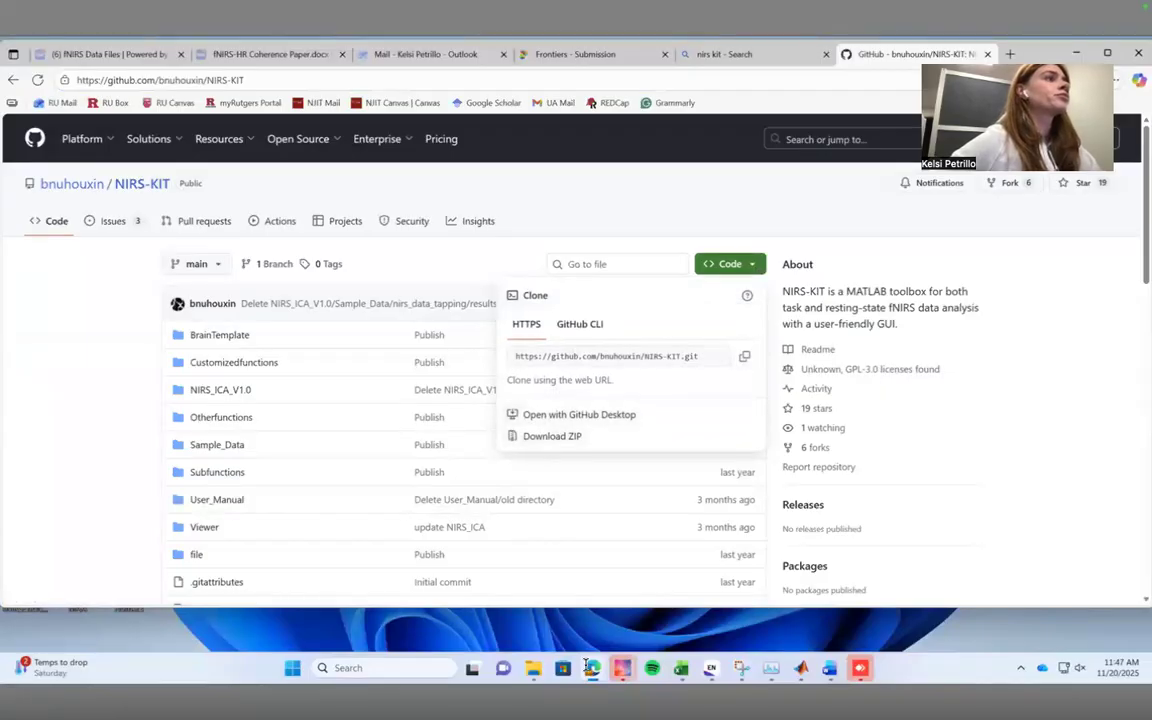
Search the web for "spm" in a new tab, then refine the query to "spm nirs".
{"action": "left_click", "coordinate": [1010, 55]}
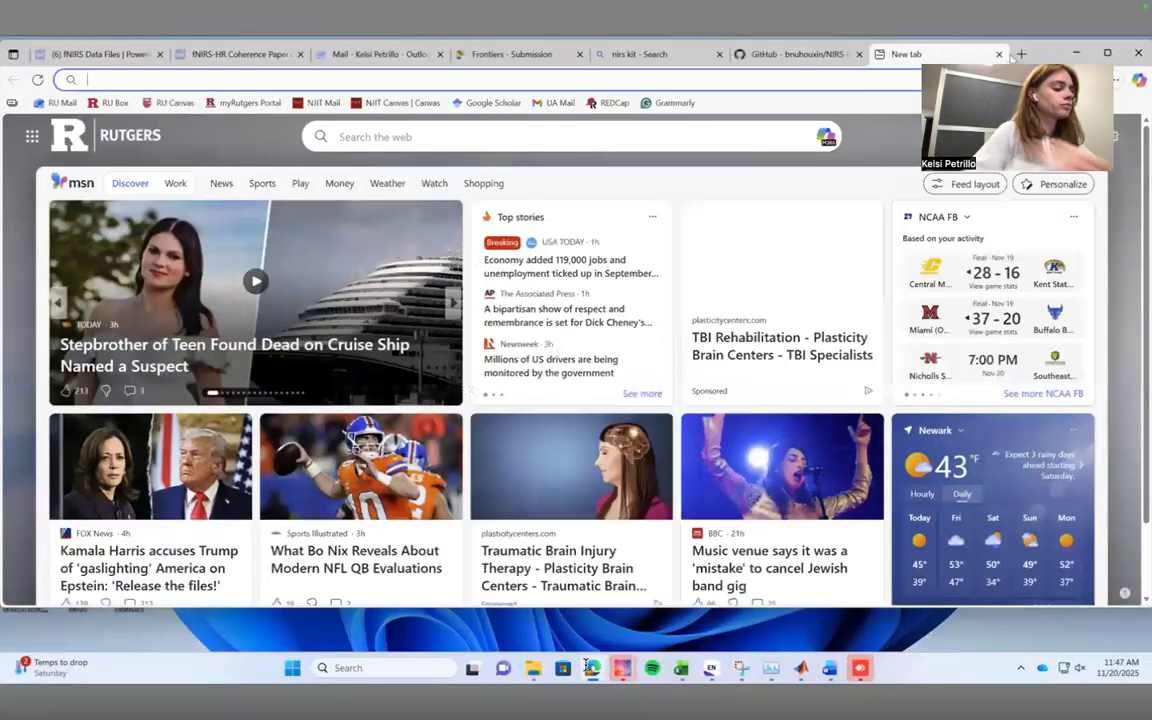
{"action": "type", "text": "spm"}
{"action": "key", "text": "Return"}
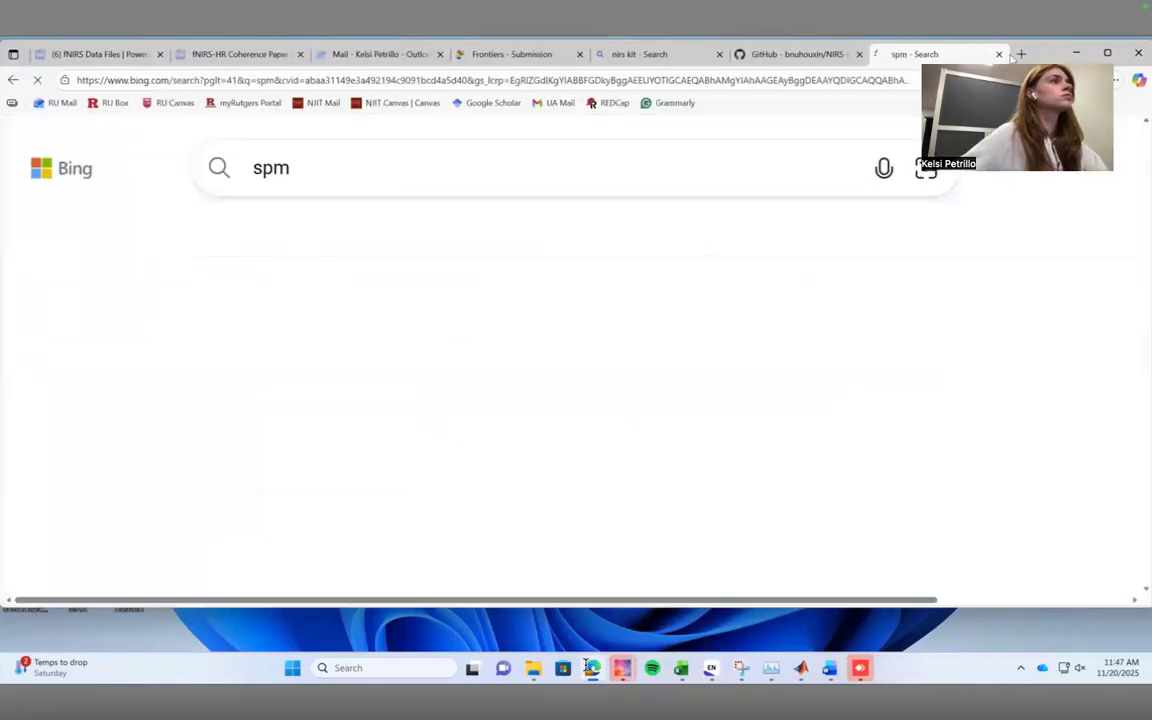
{"action": "scroll", "coordinate": [551, 335], "scroll_direction": "down", "scroll_amount": 6}
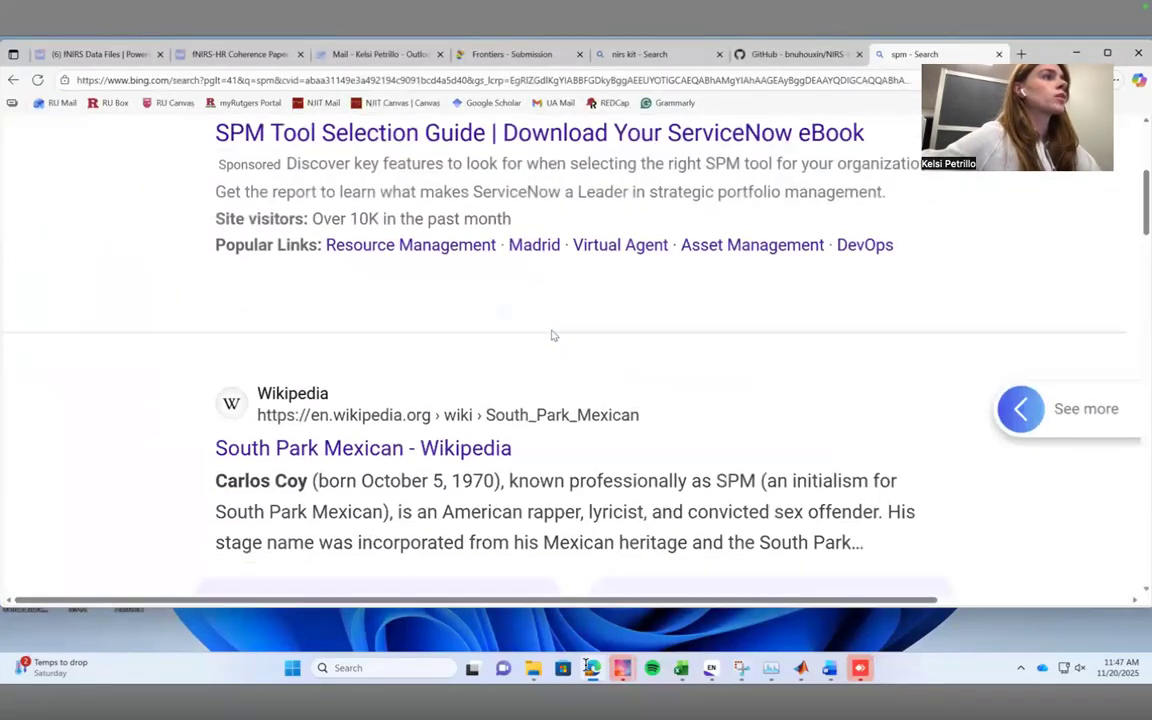
{"action": "scroll", "coordinate": [505, 428], "scroll_direction": "down", "scroll_amount": 4}
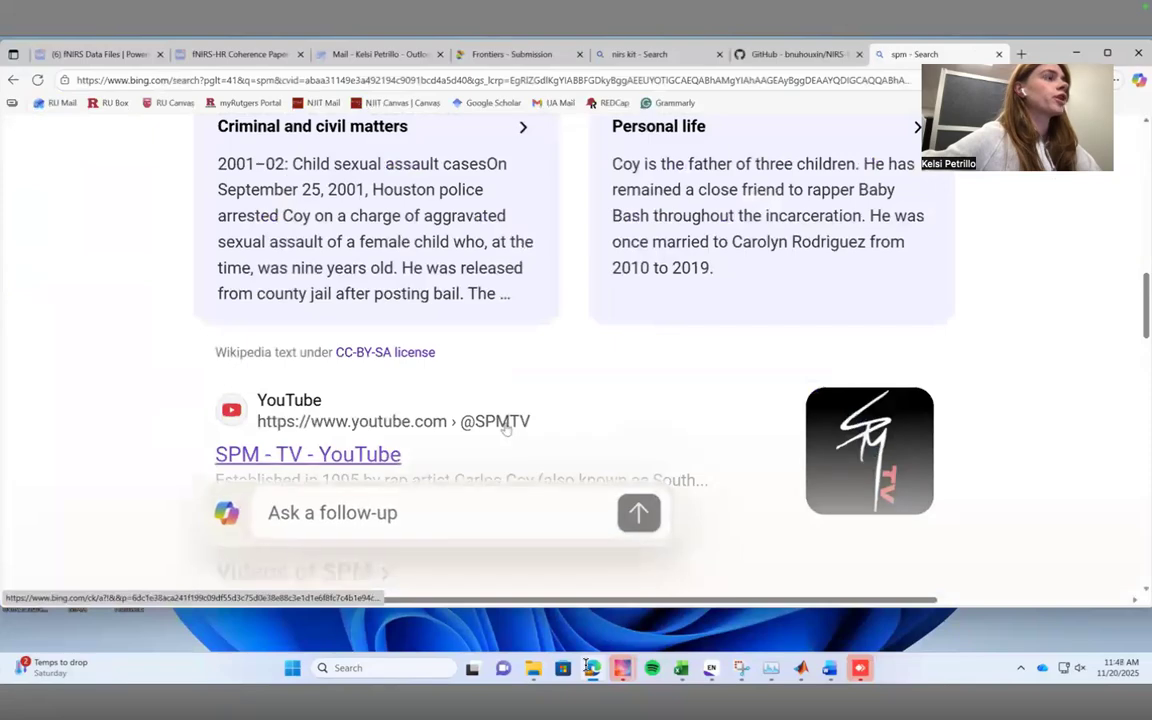
{"action": "scroll", "coordinate": [499, 372], "scroll_direction": "up", "scroll_amount": 10}
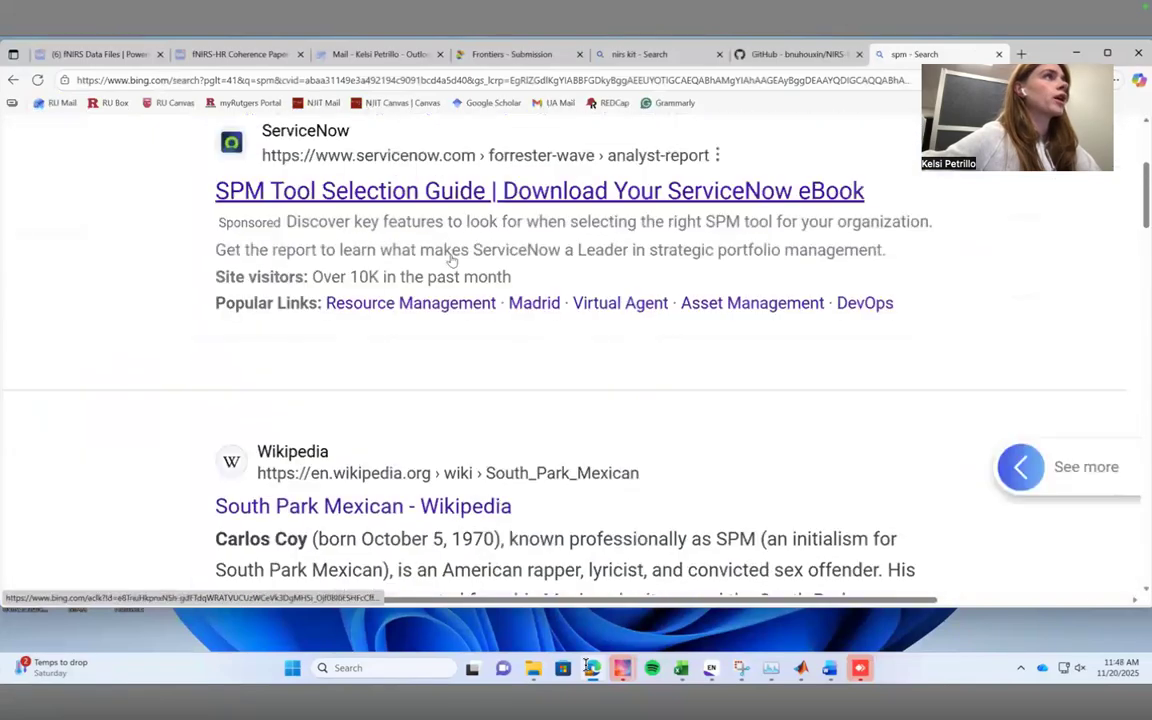
{"action": "left_click", "coordinate": [400, 182]}
{"action": "type", "text": "nirs"}
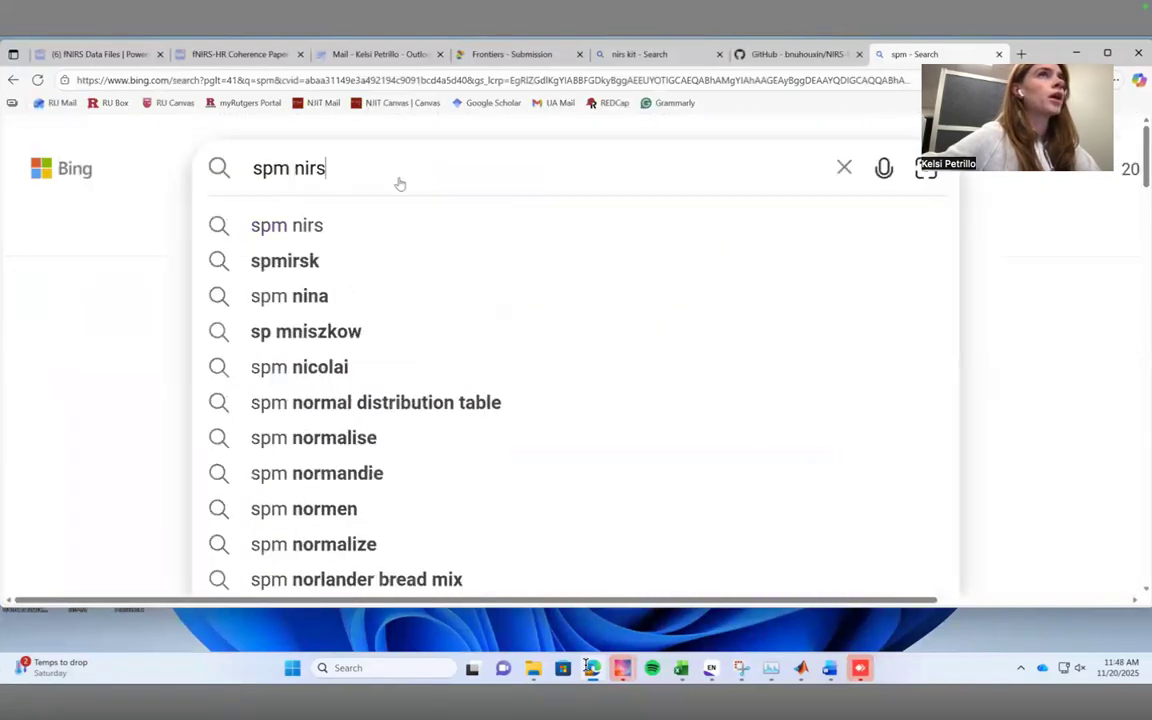
{"action": "key", "text": "Return"}
Look through the search results and open the NITRC project page for NIRS-SPM.
{"action": "scroll", "coordinate": [445, 402], "scroll_direction": "down", "scroll_amount": 5}
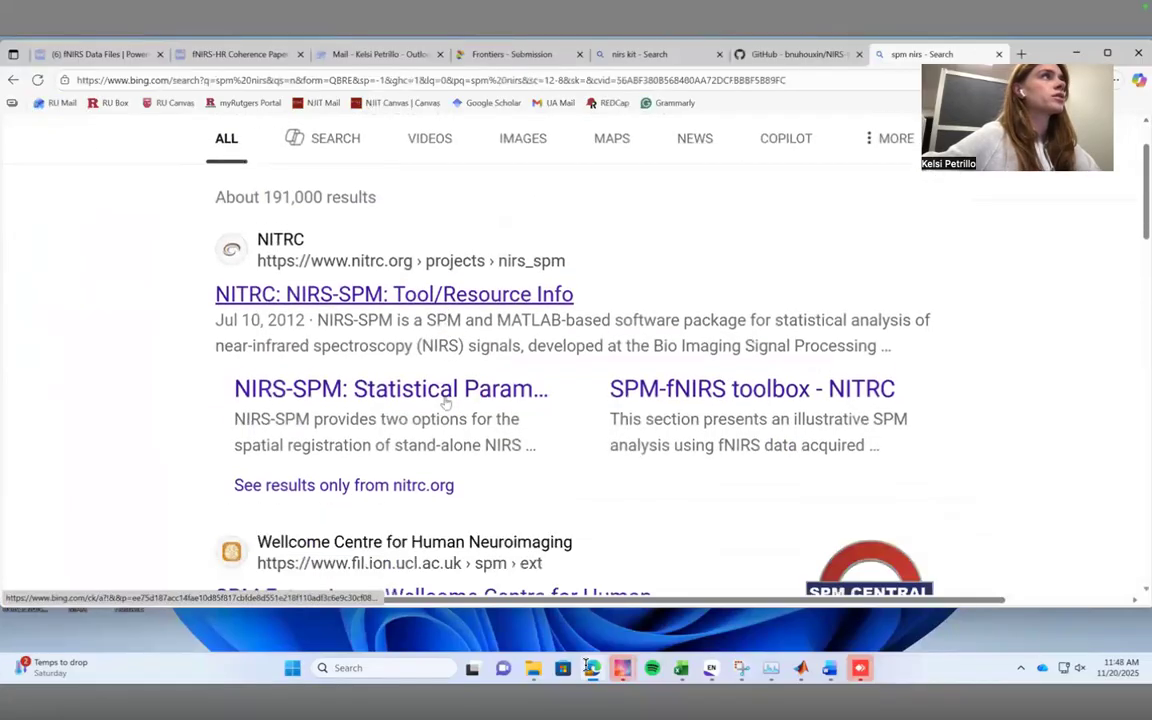
{"action": "scroll", "coordinate": [445, 402], "scroll_direction": "down", "scroll_amount": 10}
{"action": "scroll", "coordinate": [454, 312], "scroll_direction": "up", "scroll_amount": 6}
{"action": "scroll", "coordinate": [454, 312], "scroll_direction": "up", "scroll_amount": 5}
{"action": "left_click", "coordinate": [470, 260]}
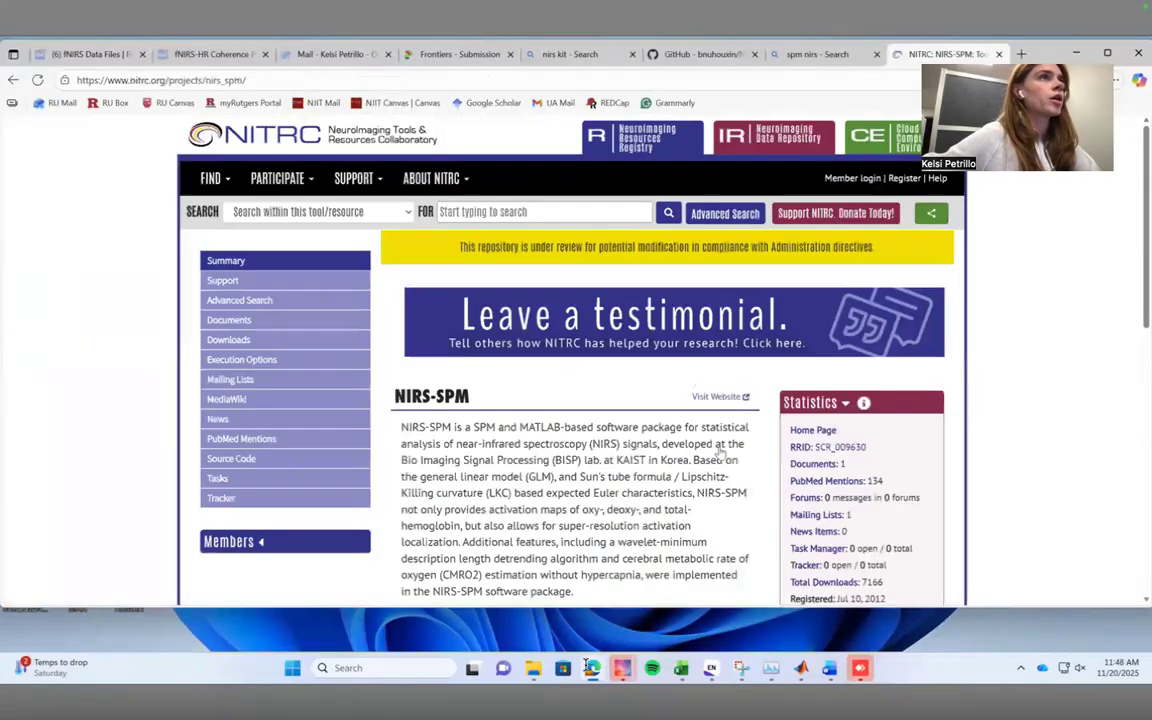
Review the NIRS-SPM description on the NITRC page and locate the package download under Execution Options.
{"action": "scroll", "coordinate": [660, 450], "scroll_direction": "down", "scroll_amount": 3}
{"action": "scroll", "coordinate": [648, 474], "scroll_direction": "down", "scroll_amount": 1}
{"action": "scroll", "coordinate": [635, 480], "scroll_direction": "up", "scroll_amount": 4}
{"action": "scroll", "coordinate": [620, 486], "scroll_direction": "down", "scroll_amount": 4}
{"action": "scroll", "coordinate": [621, 487], "scroll_direction": "down", "scroll_amount": 3}
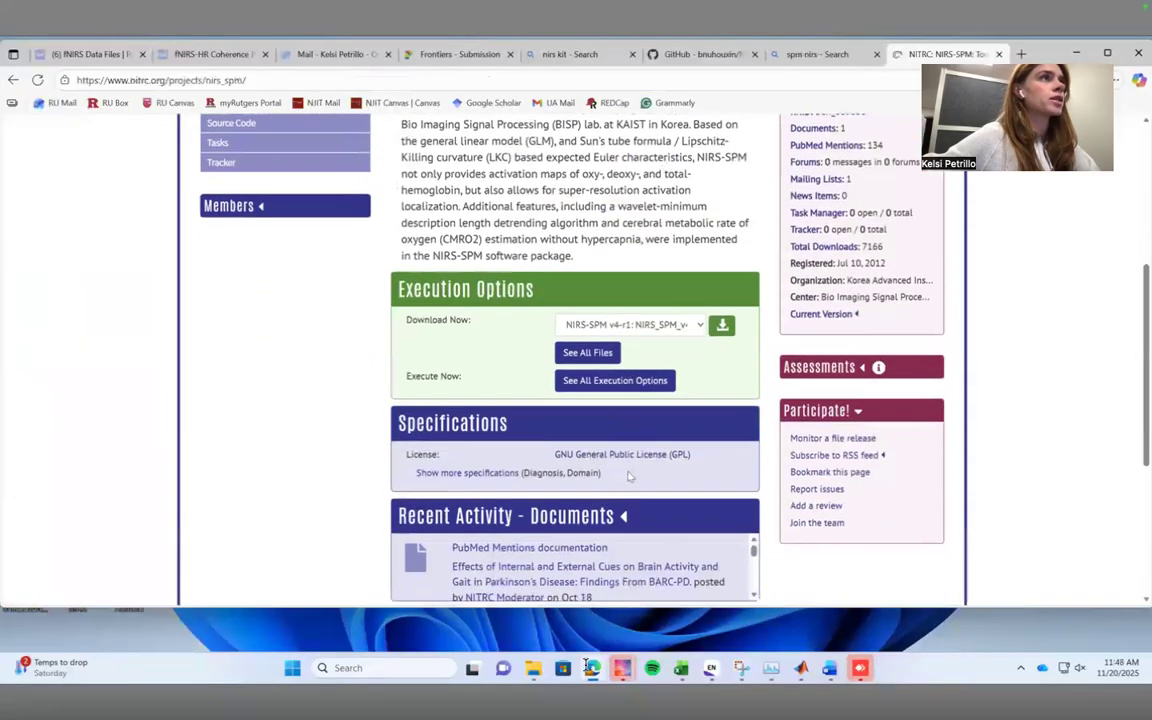
{"action": "scroll", "coordinate": [683, 451], "scroll_direction": "down", "scroll_amount": 1}
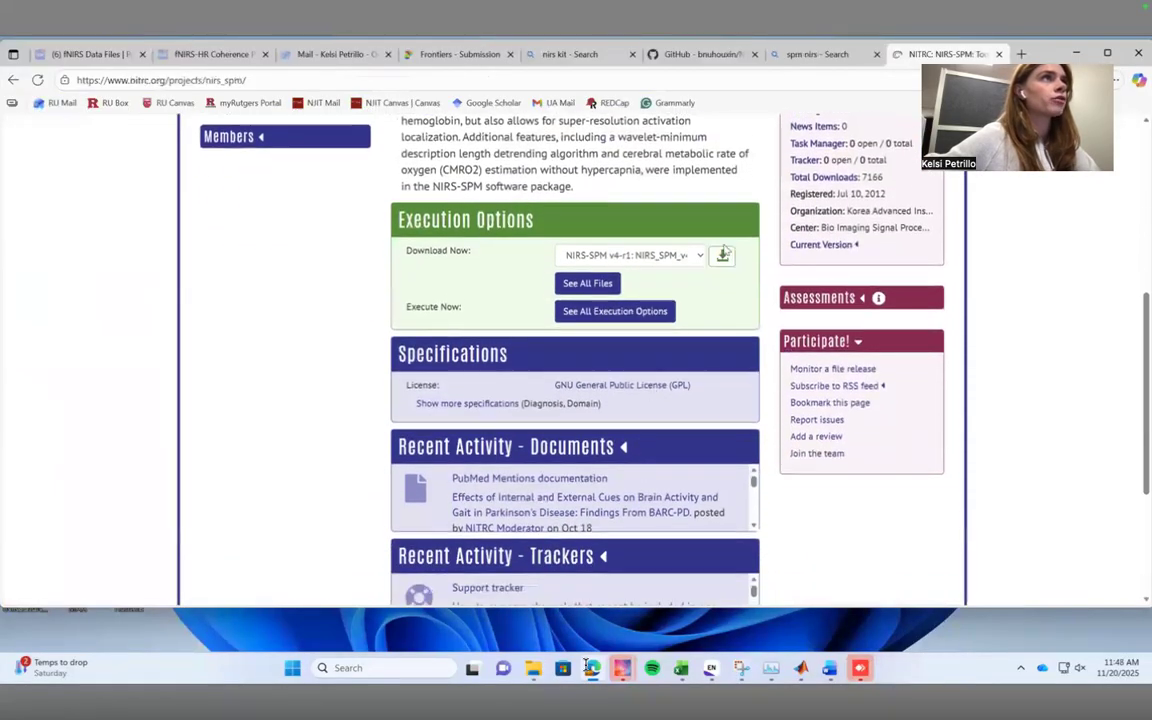
{"action": "scroll", "coordinate": [545, 237], "scroll_direction": "up", "scroll_amount": 2}
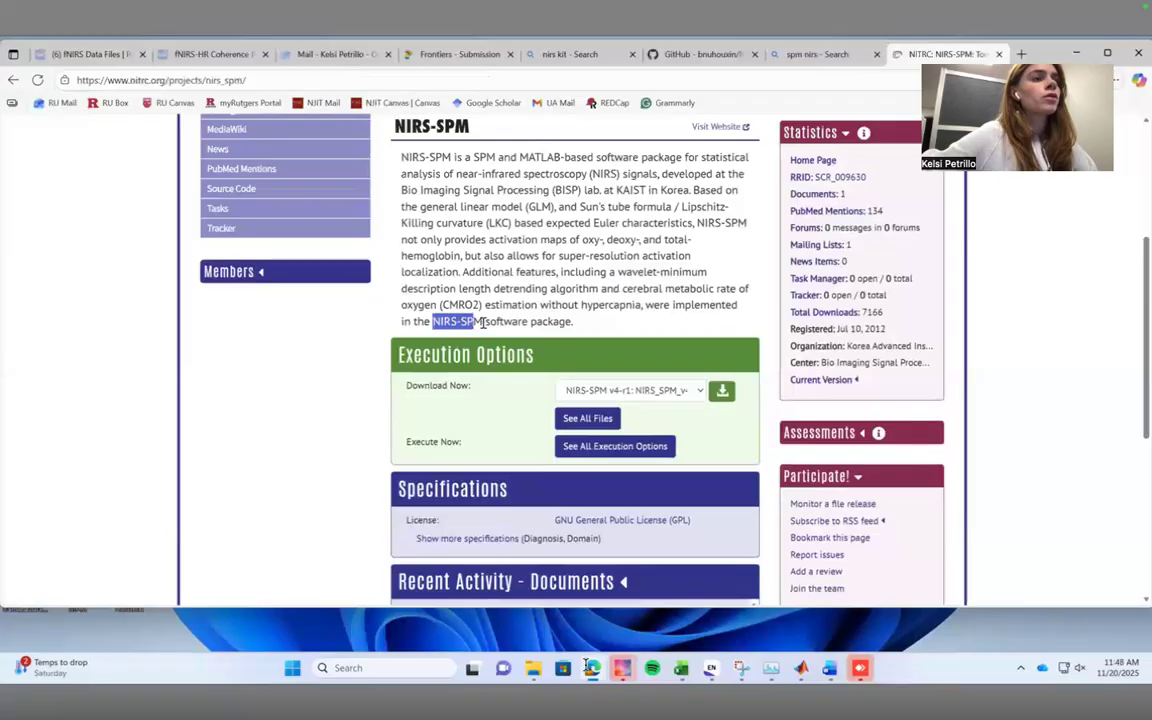
Minimize the browser, check the MATLAB window and minimize it, and switch to the SPM Files folder in File Explorer.
{"action": "left_click", "coordinate": [1082, 51]}
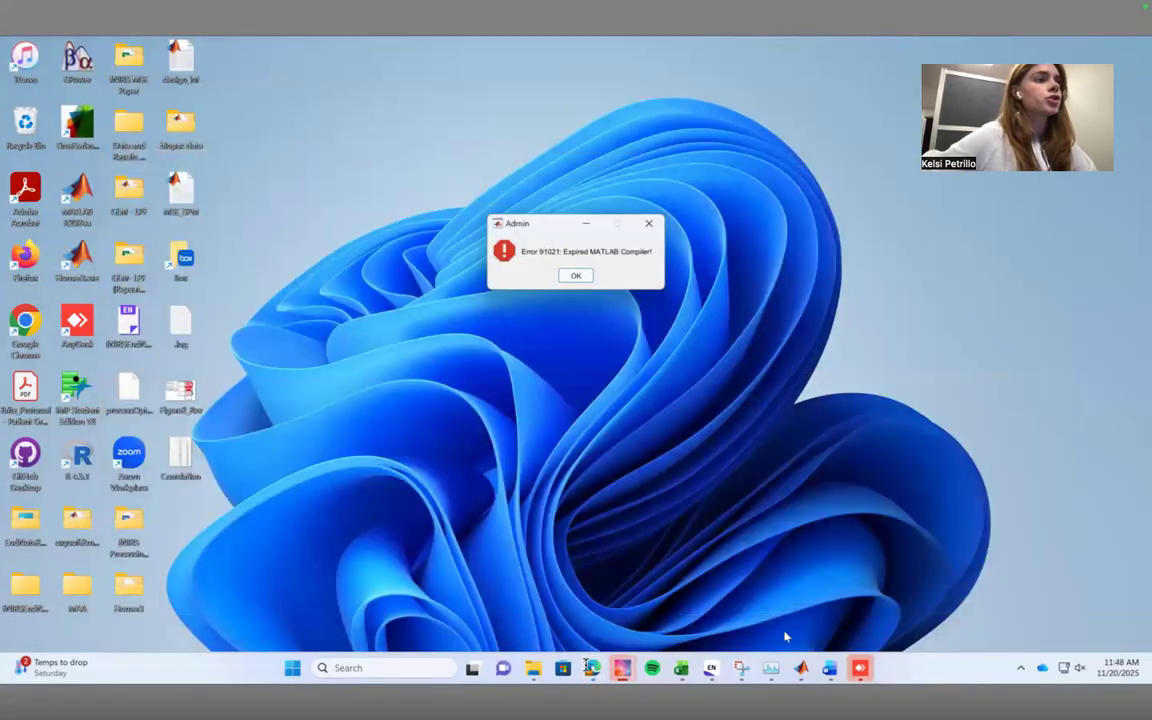
{"action": "left_click", "coordinate": [800, 669]}
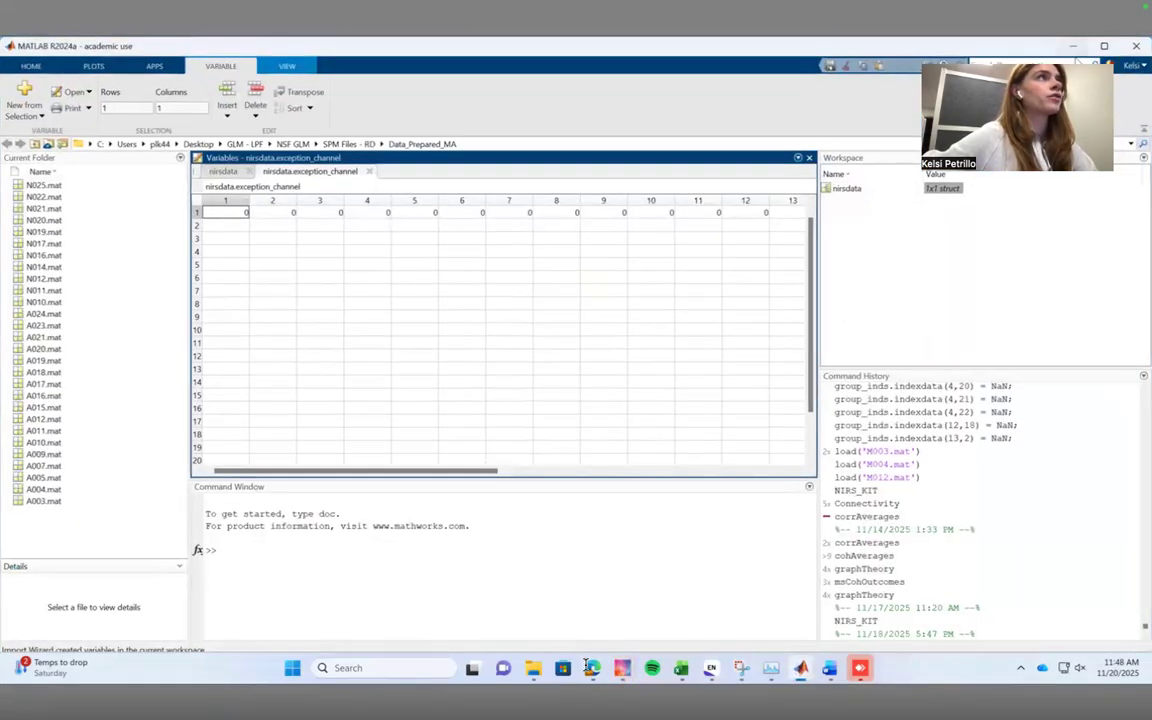
{"action": "left_click", "coordinate": [1074, 46]}
{"action": "left_click", "coordinate": [538, 663]}
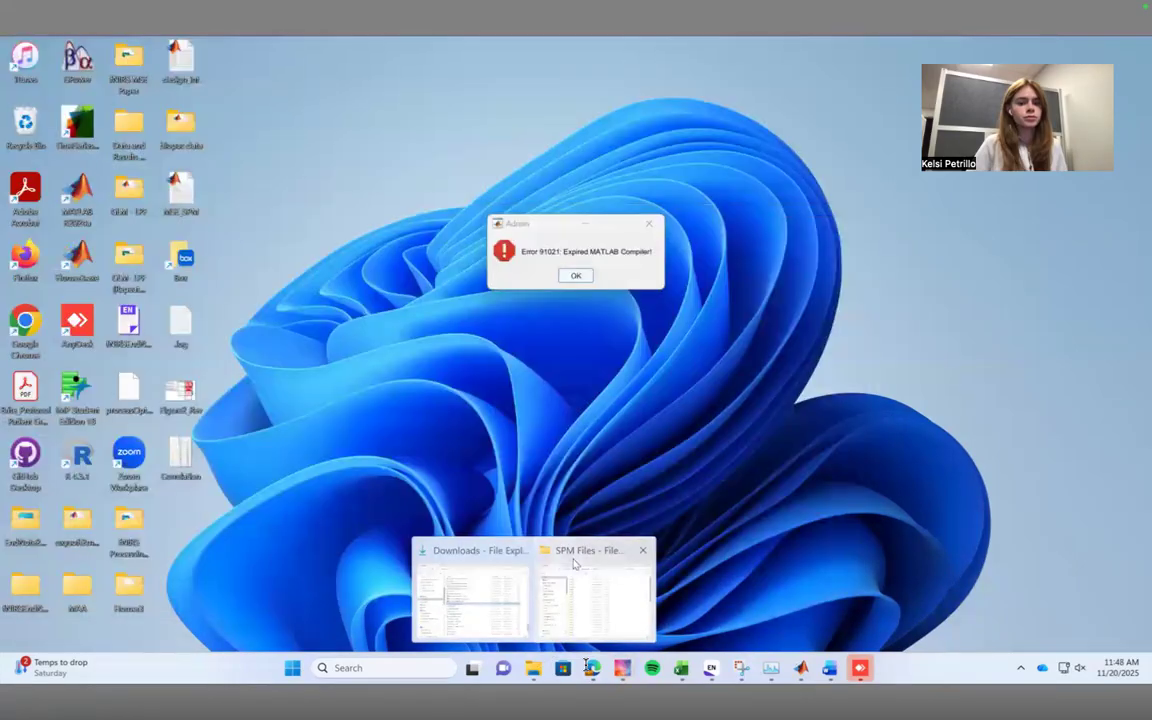
{"action": "left_click", "coordinate": [574, 565]}
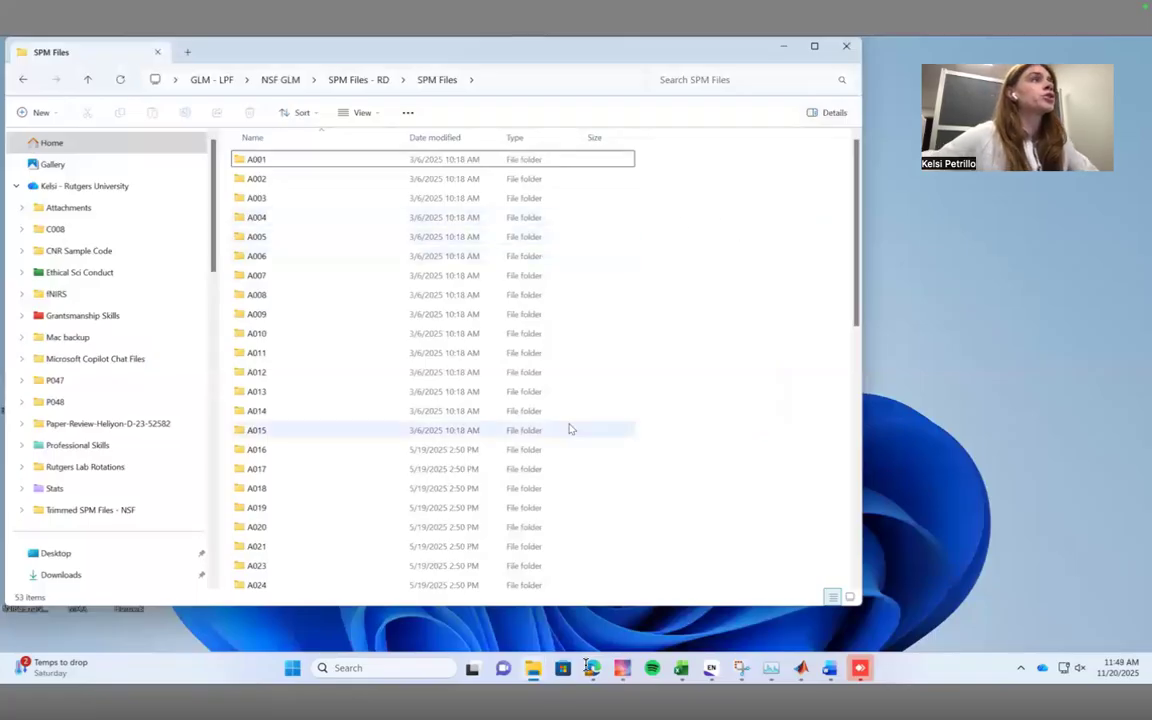
Open the A001 folder and point out the A001_Trimmed_converted_data and A001_Trimmed_multiple_conditions files by selecting them.
{"action": "left_click", "coordinate": [508, 166]}
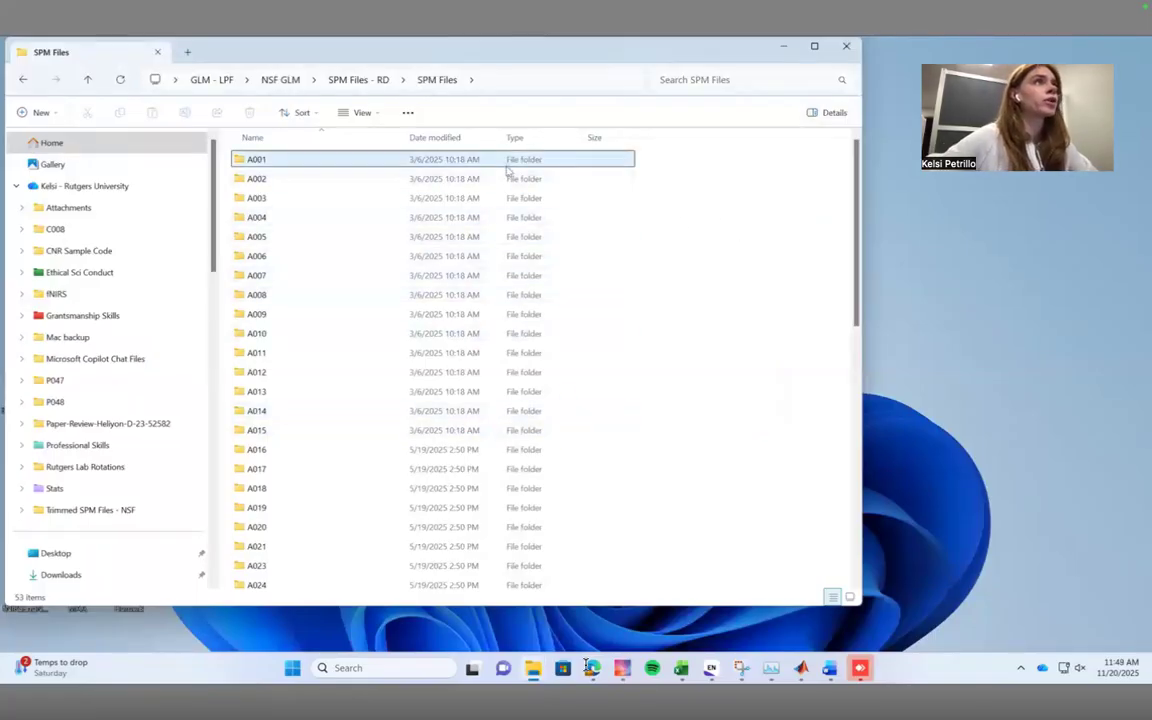
{"action": "double_click", "coordinate": [514, 160]}
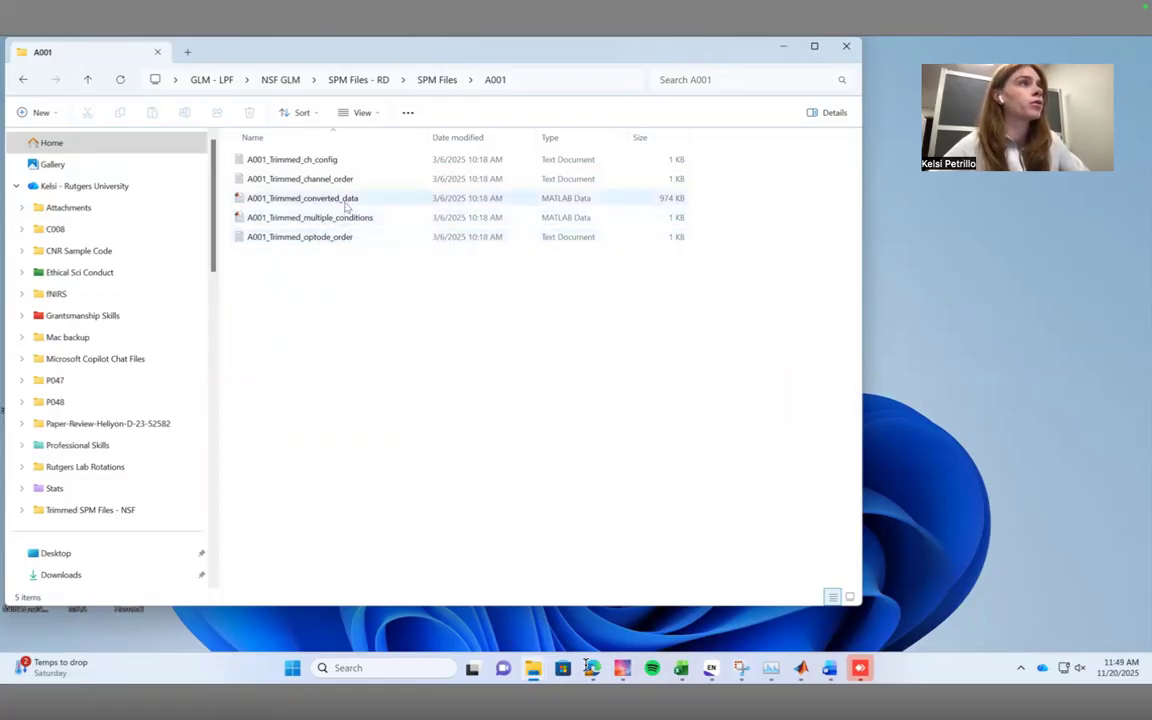
{"action": "left_click", "coordinate": [346, 200]}
{"action": "left_click", "coordinate": [345, 217], "text": "shift"}
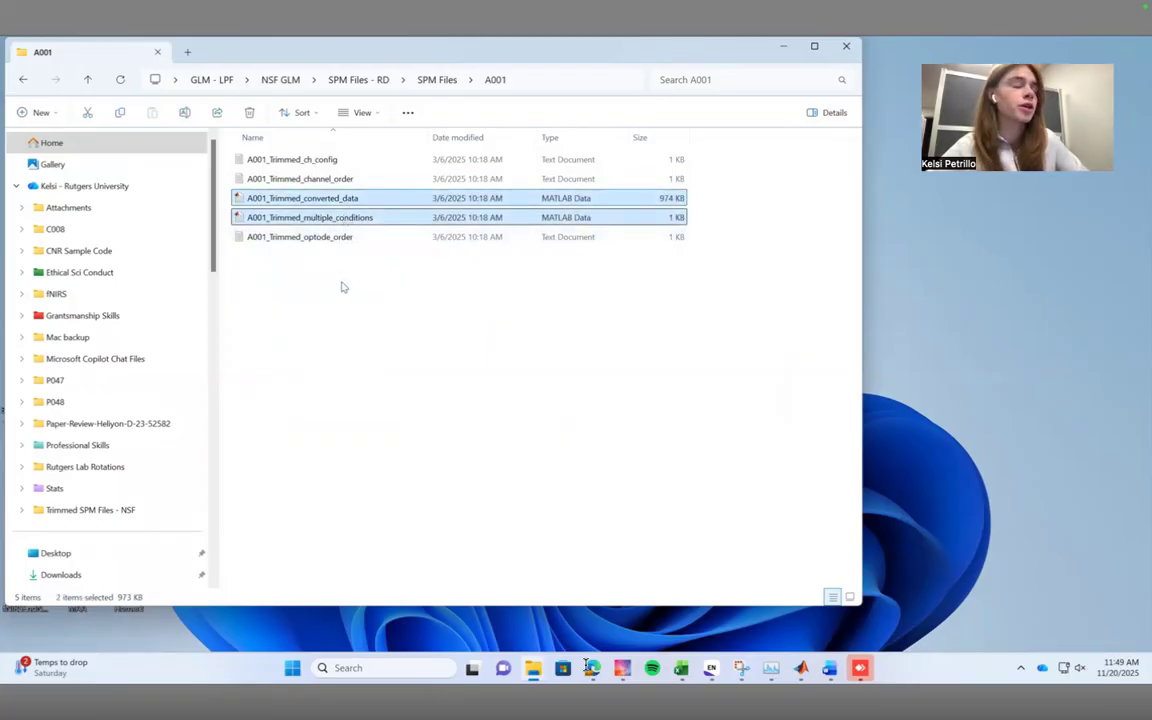
{"action": "left_click", "coordinate": [341, 287]}
Return to the SPM Files folder and look through the list of participant folders.
{"action": "left_click", "coordinate": [424, 79]}
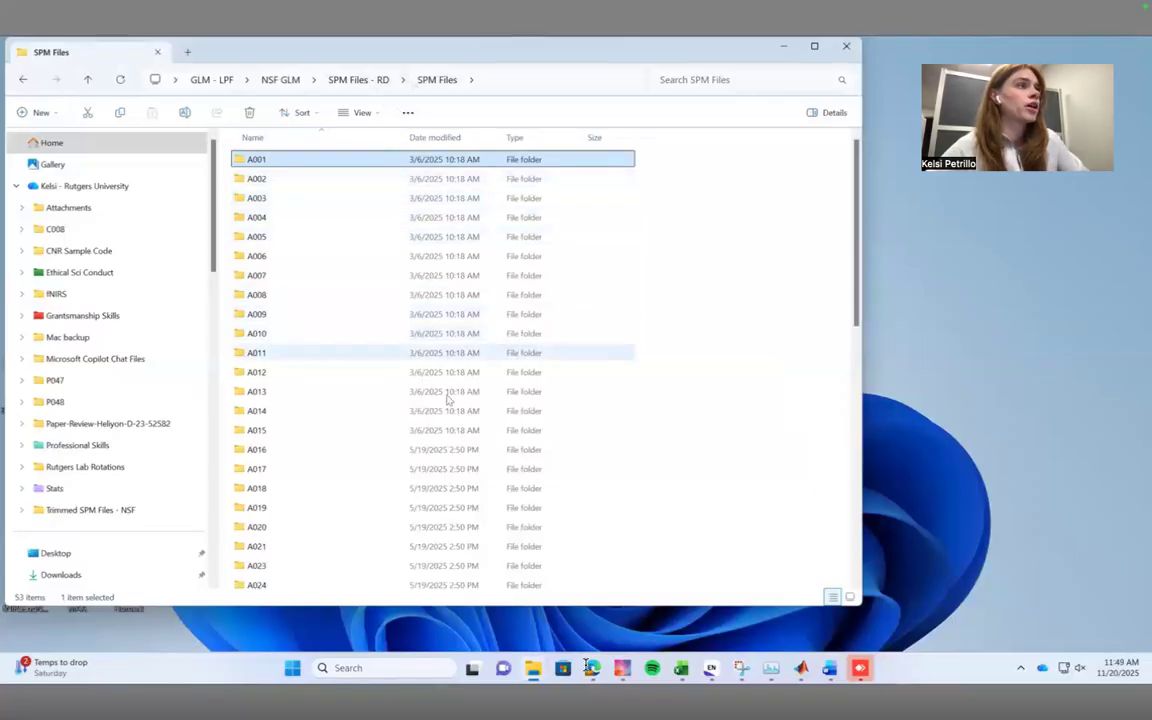
{"action": "scroll", "coordinate": [395, 320], "scroll_direction": "down", "scroll_amount": 10}
{"action": "scroll", "coordinate": [405, 362], "scroll_direction": "up", "scroll_amount": 10}
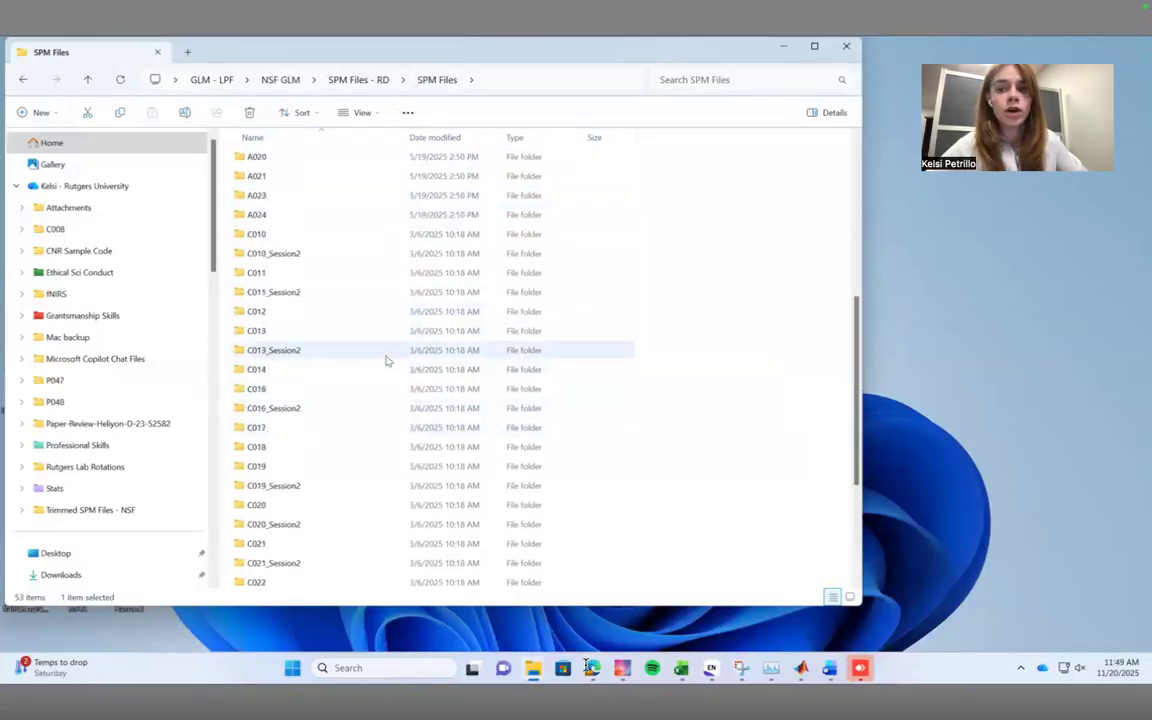
Go up to the SPM Files - RD folder and reopen the A001 folder inside SPM Files.
{"action": "left_click", "coordinate": [364, 80]}
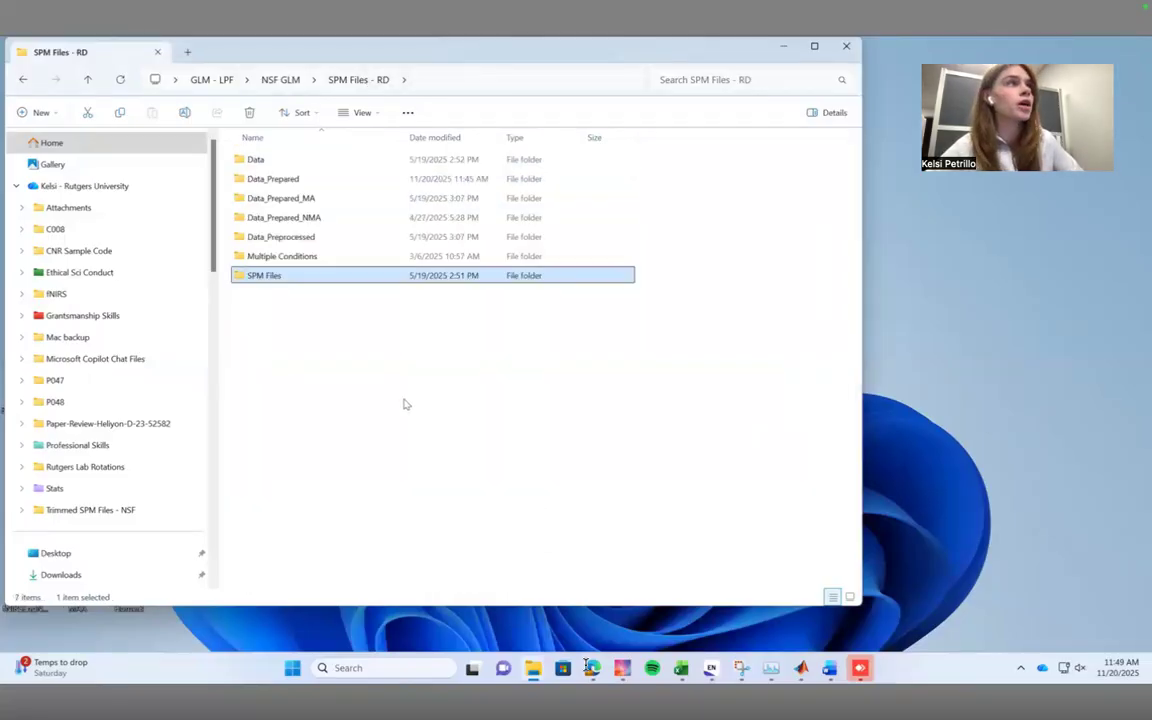
{"action": "double_click", "coordinate": [323, 285]}
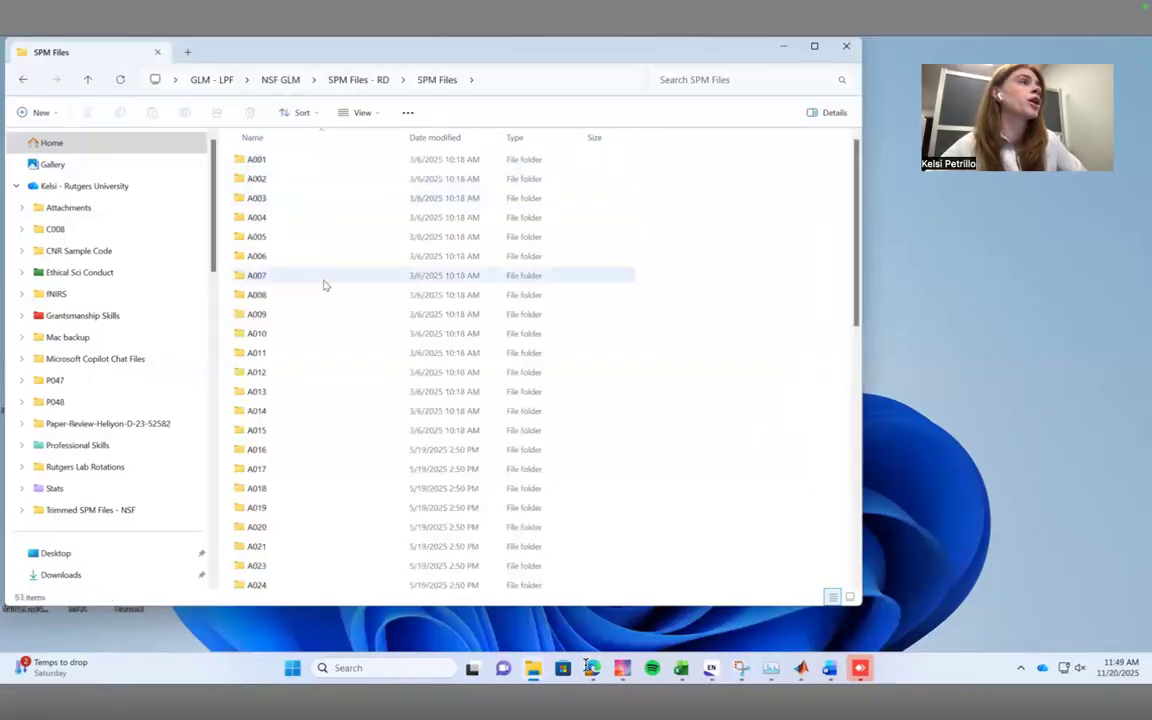
{"action": "double_click", "coordinate": [278, 157]}
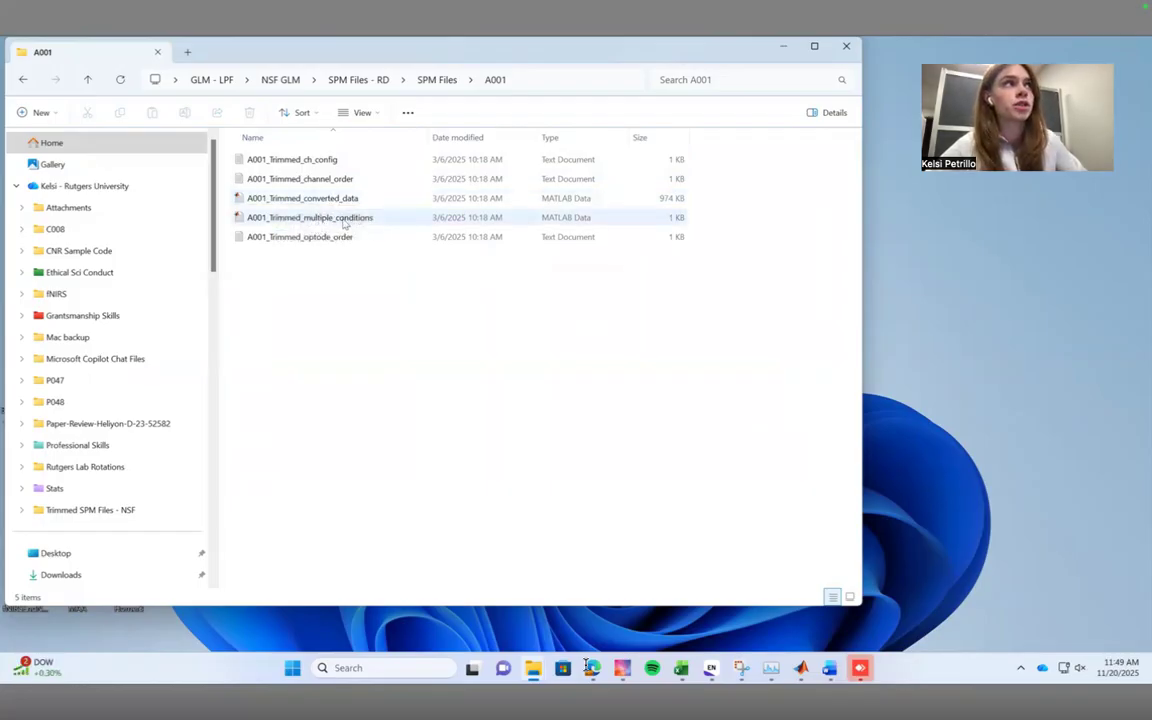
Open the Data folder inside SPM Files - RD and look through the participants' MATLAB data files.
{"action": "left_click", "coordinate": [370, 80]}
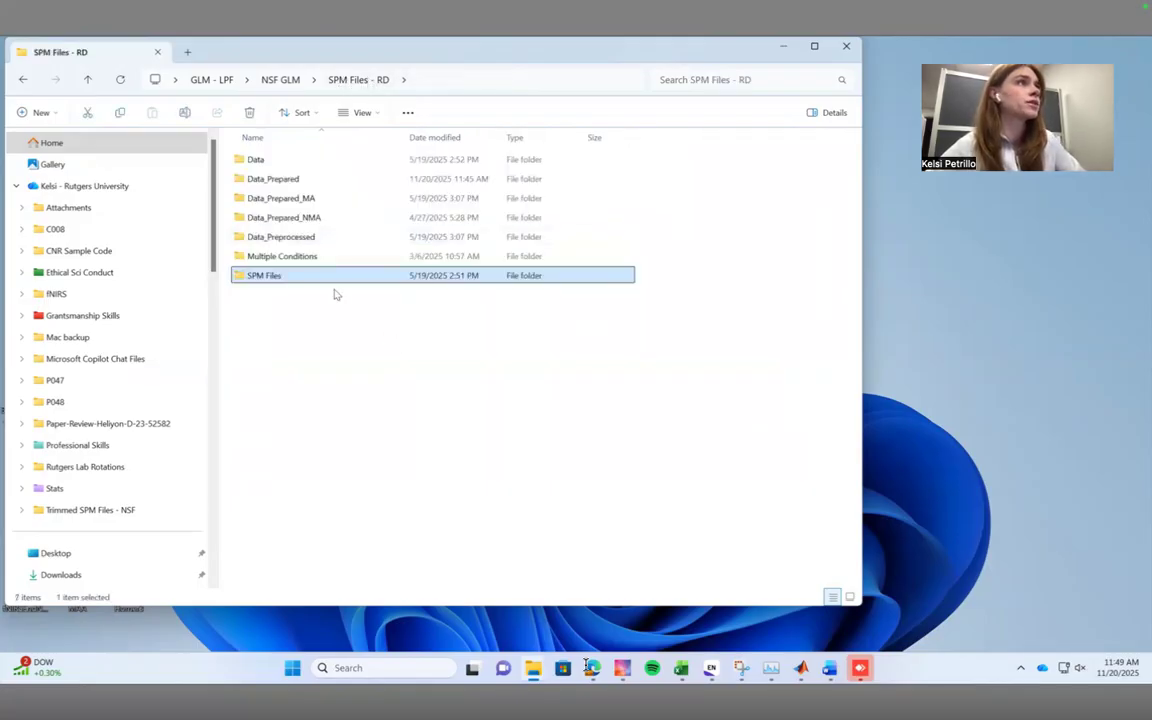
{"action": "double_click", "coordinate": [262, 160]}
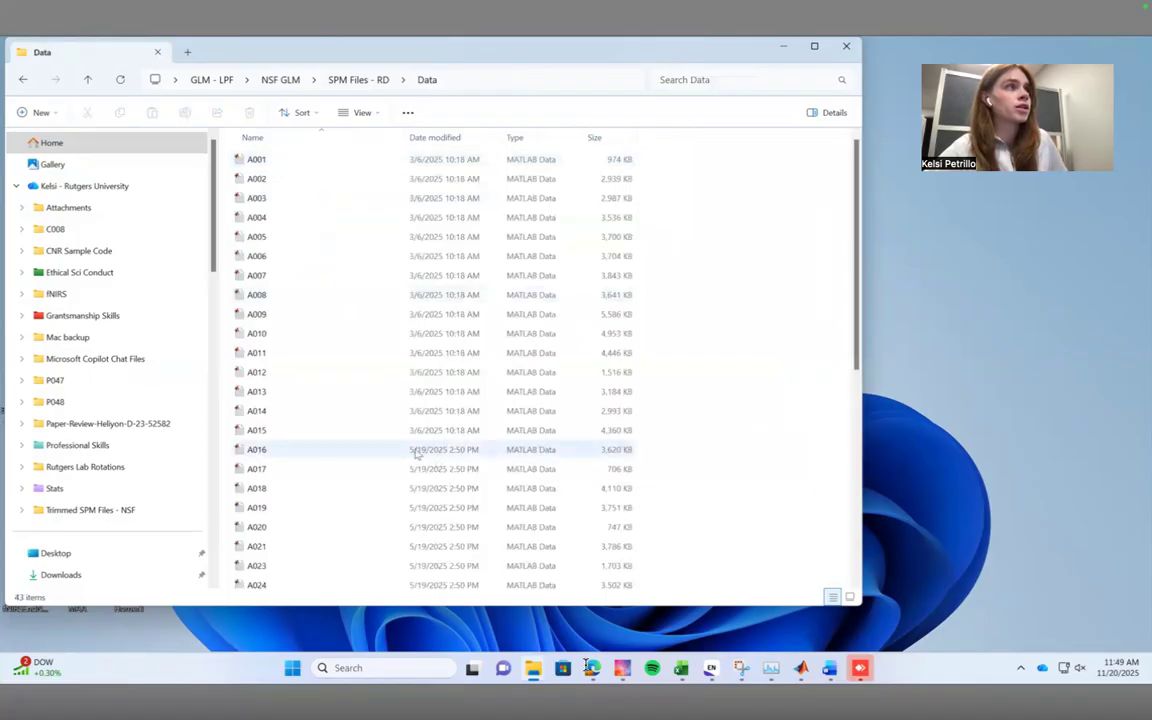
{"action": "scroll", "coordinate": [416, 453], "scroll_direction": "down", "scroll_amount": 5}
{"action": "scroll", "coordinate": [416, 453], "scroll_direction": "up", "scroll_amount": 5}
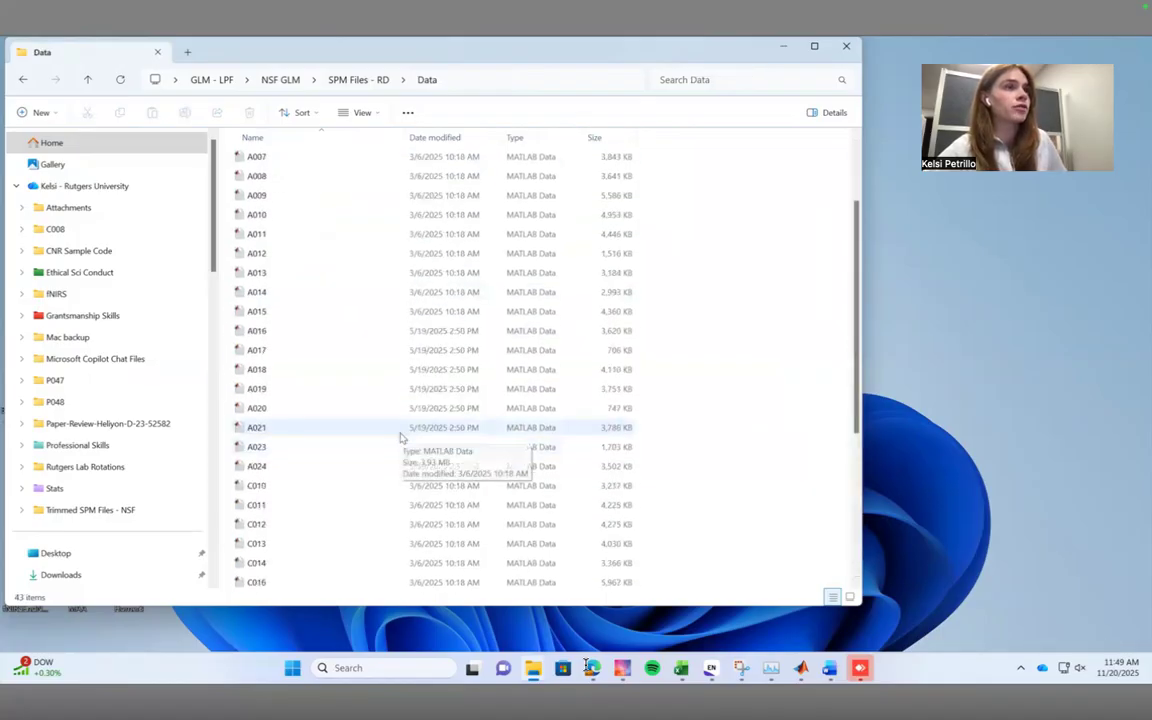
Open the Multiple Conditions folder inside SPM Files - RD, look through its files, and return to SPM Files - RD.
{"action": "left_click", "coordinate": [350, 79]}
{"action": "double_click", "coordinate": [404, 256]}
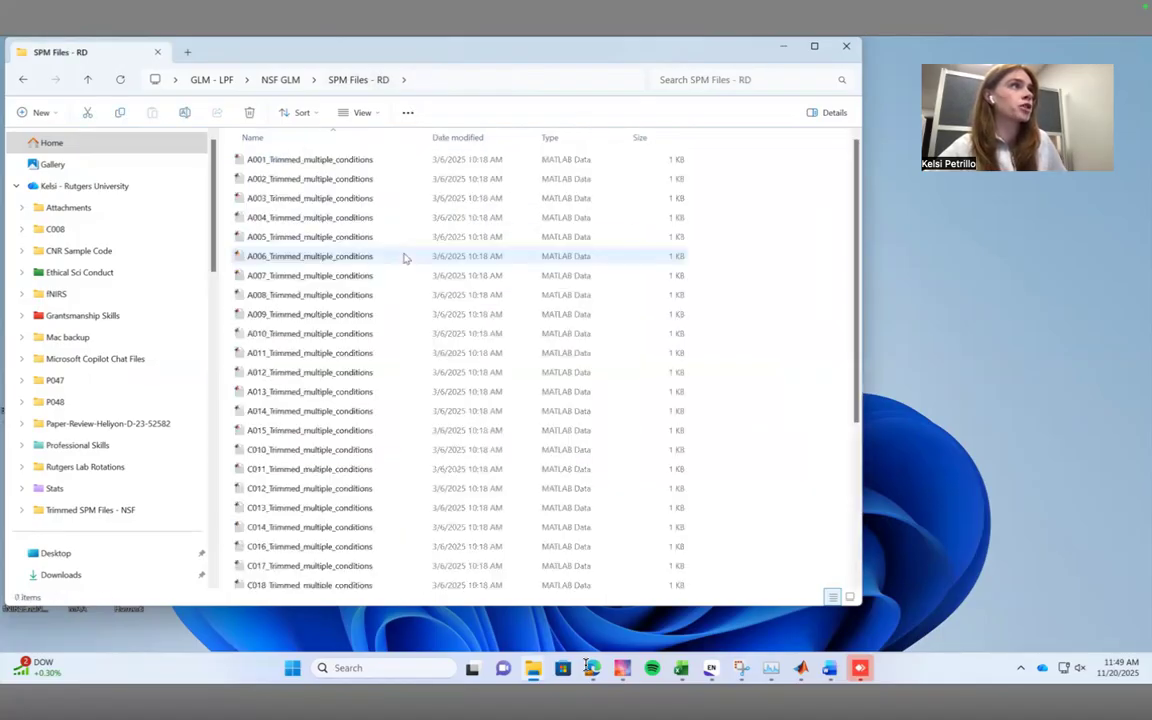
{"action": "scroll", "coordinate": [416, 416], "scroll_direction": "down", "scroll_amount": 4}
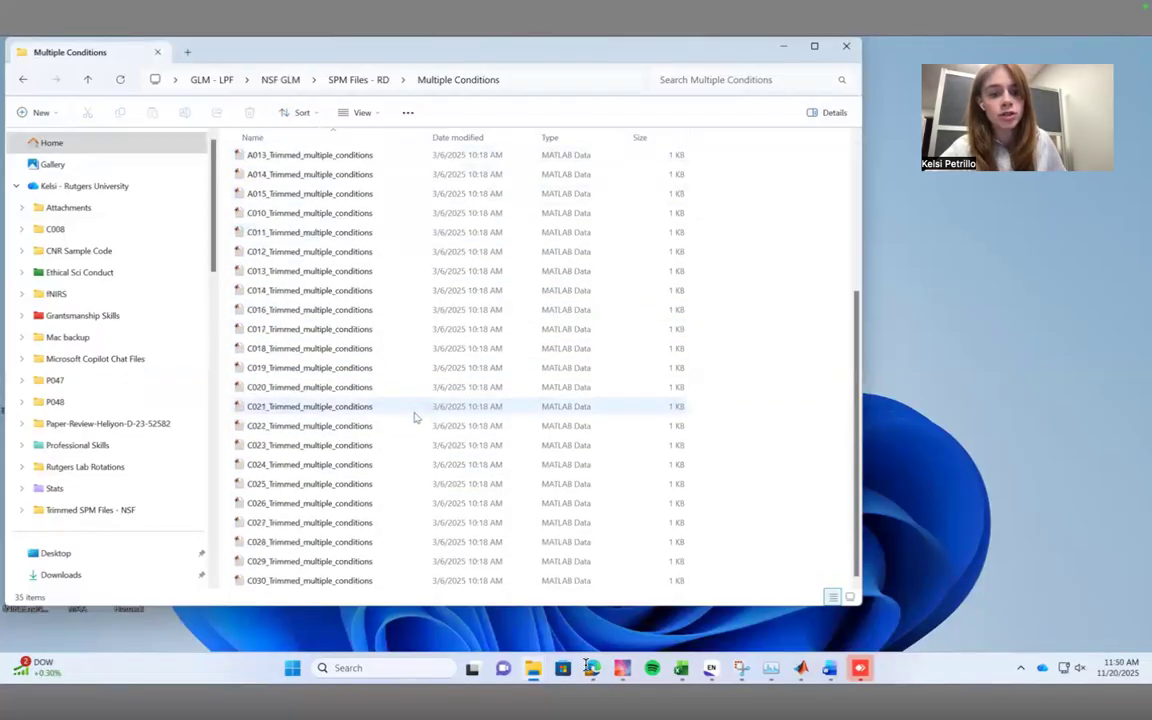
{"action": "scroll", "coordinate": [400, 310], "scroll_direction": "up", "scroll_amount": 4}
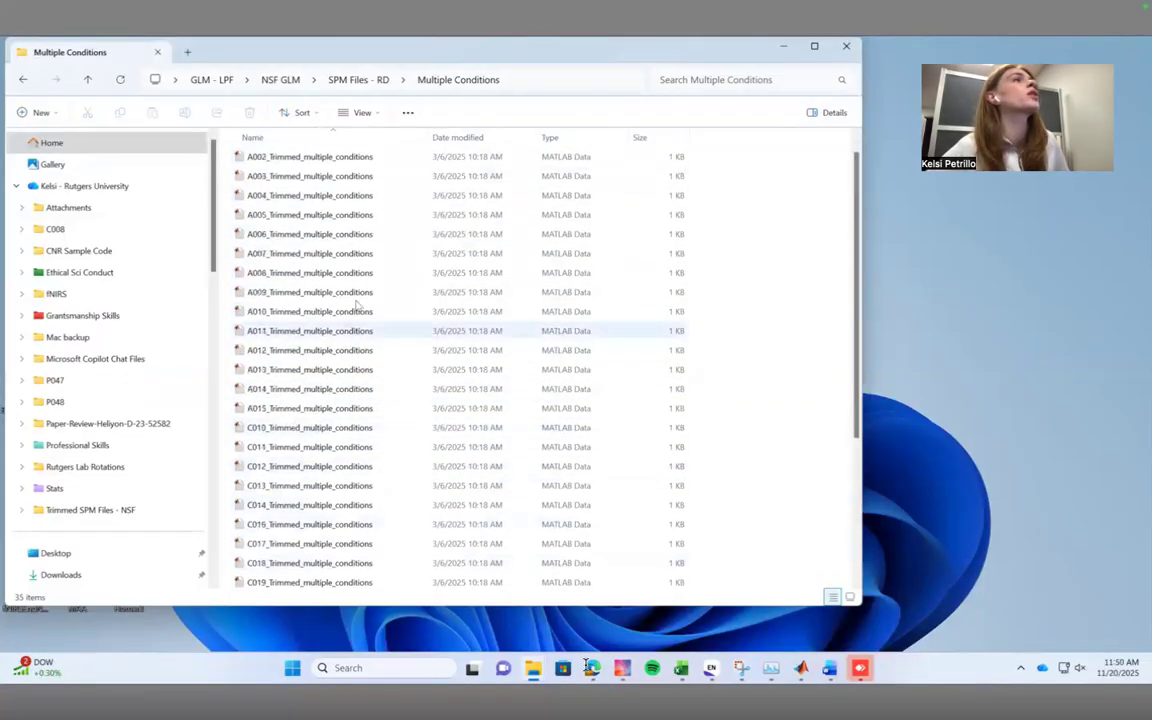
{"action": "left_click", "coordinate": [349, 84]}
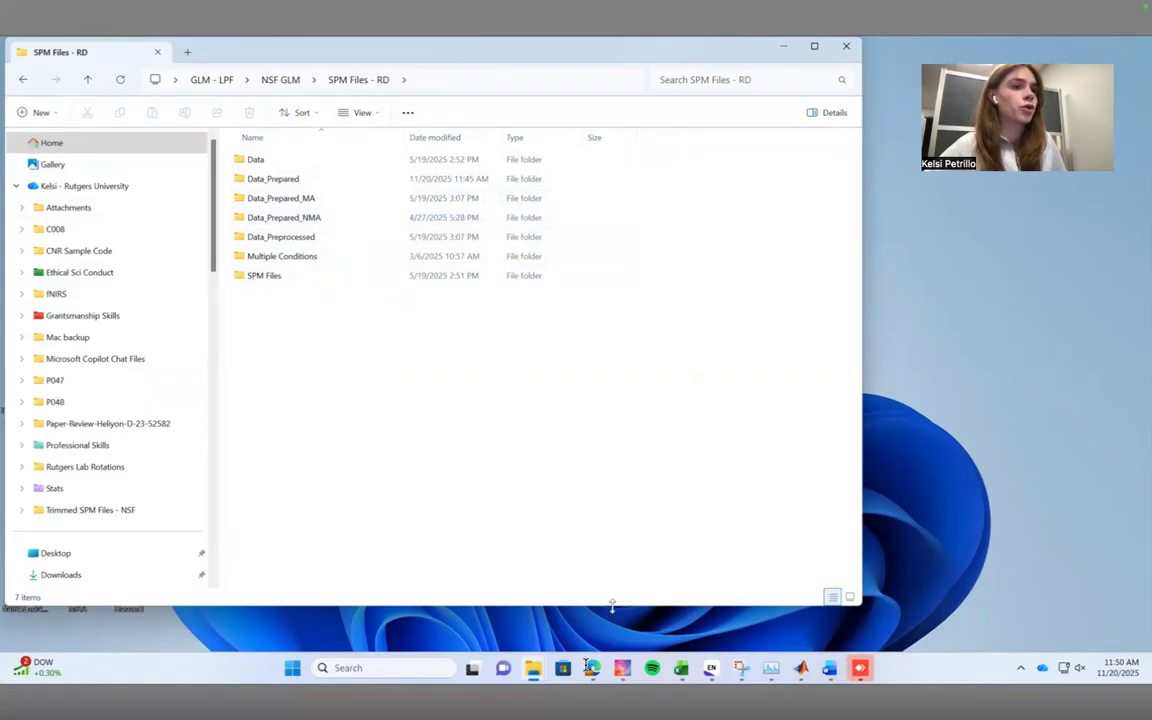
Switch to MATLAB and change the current folder to the user profile's Downloads folder.
{"action": "left_click", "coordinate": [802, 670]}
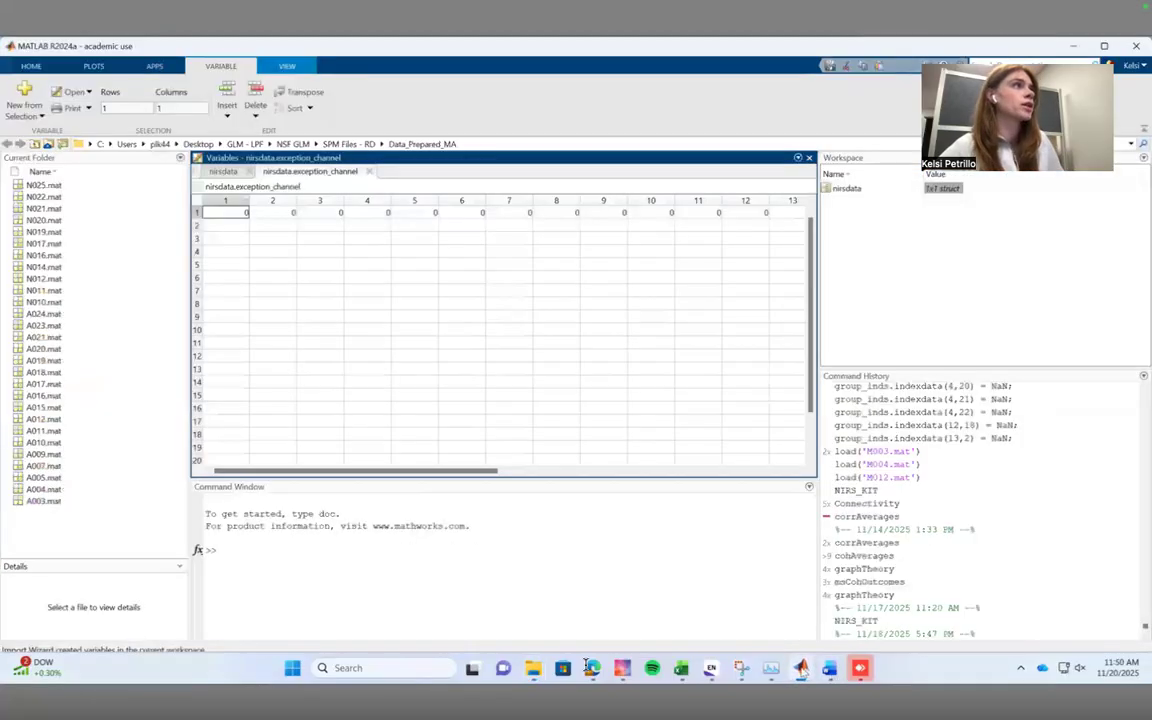
{"action": "left_click", "coordinate": [160, 144]}
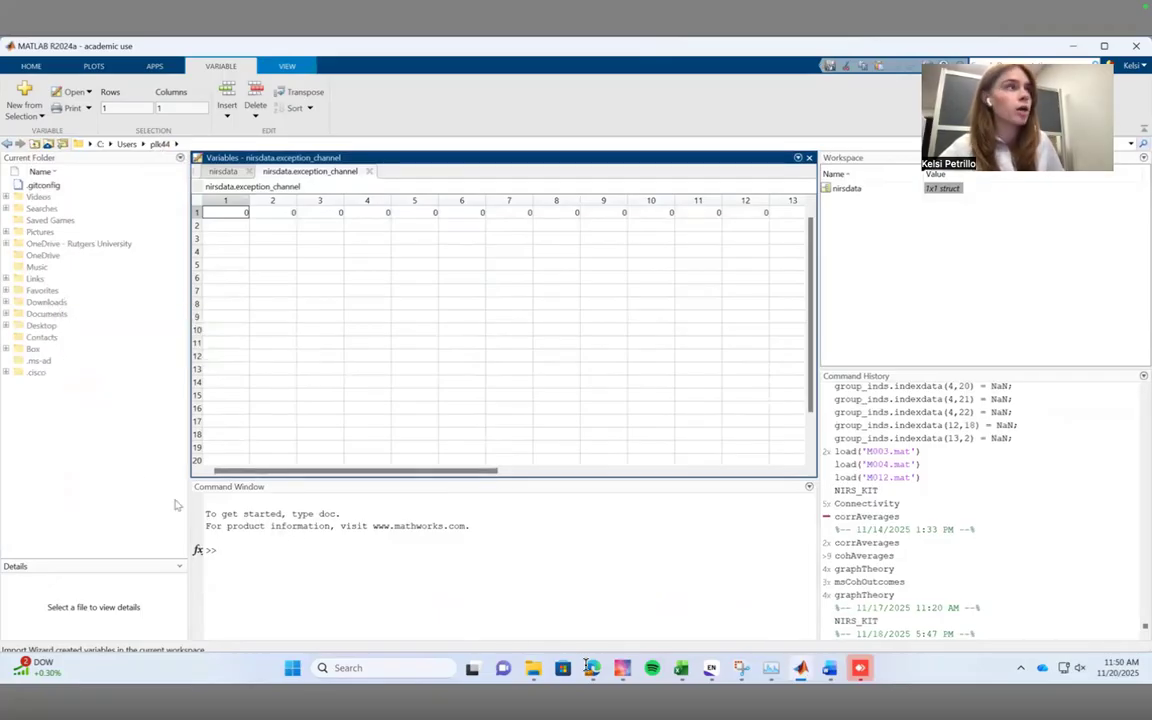
{"action": "double_click", "coordinate": [46, 302]}
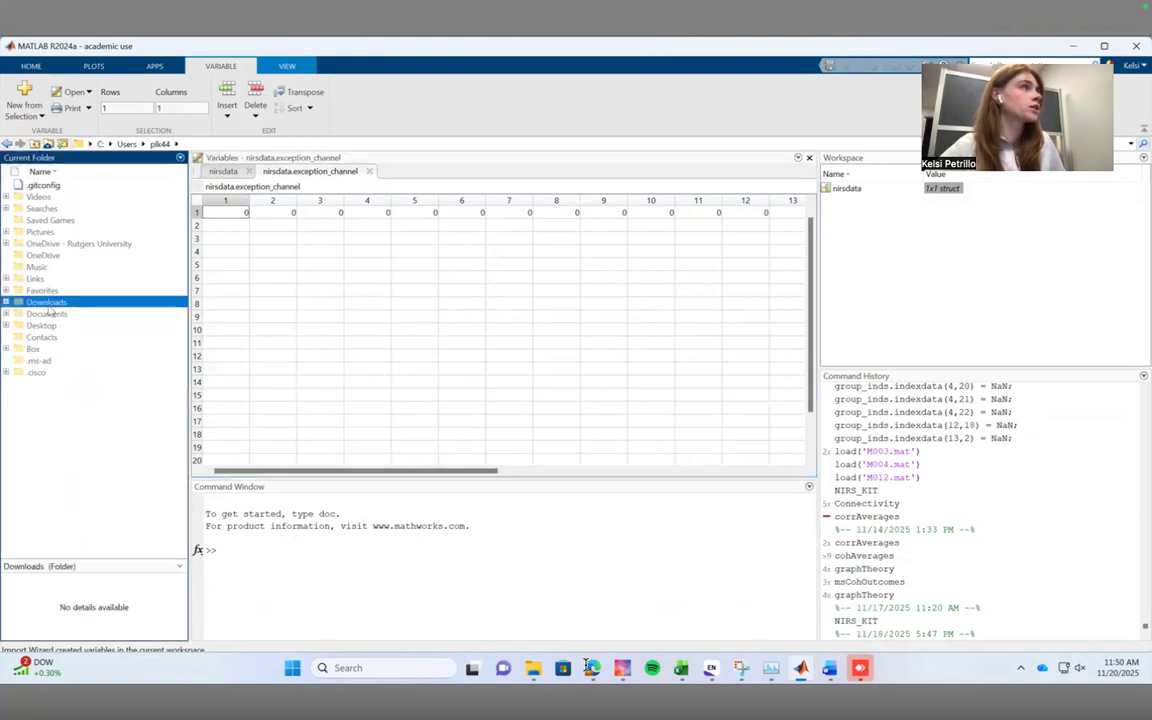
Add the spm12 and NIRS-KIT-main folders, each with its subfolders, to the MATLAB path.
{"action": "left_click_drag", "start_coordinate": [184, 232], "coordinate": [230, 540]}
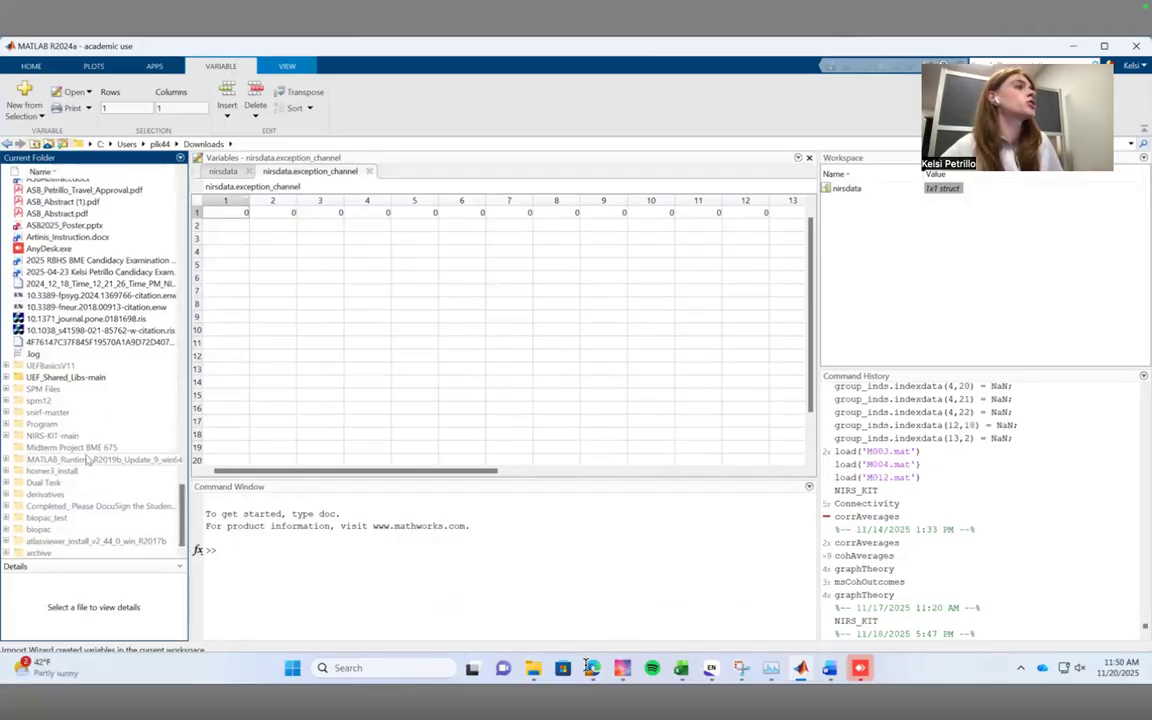
{"action": "right_click", "coordinate": [44, 401]}
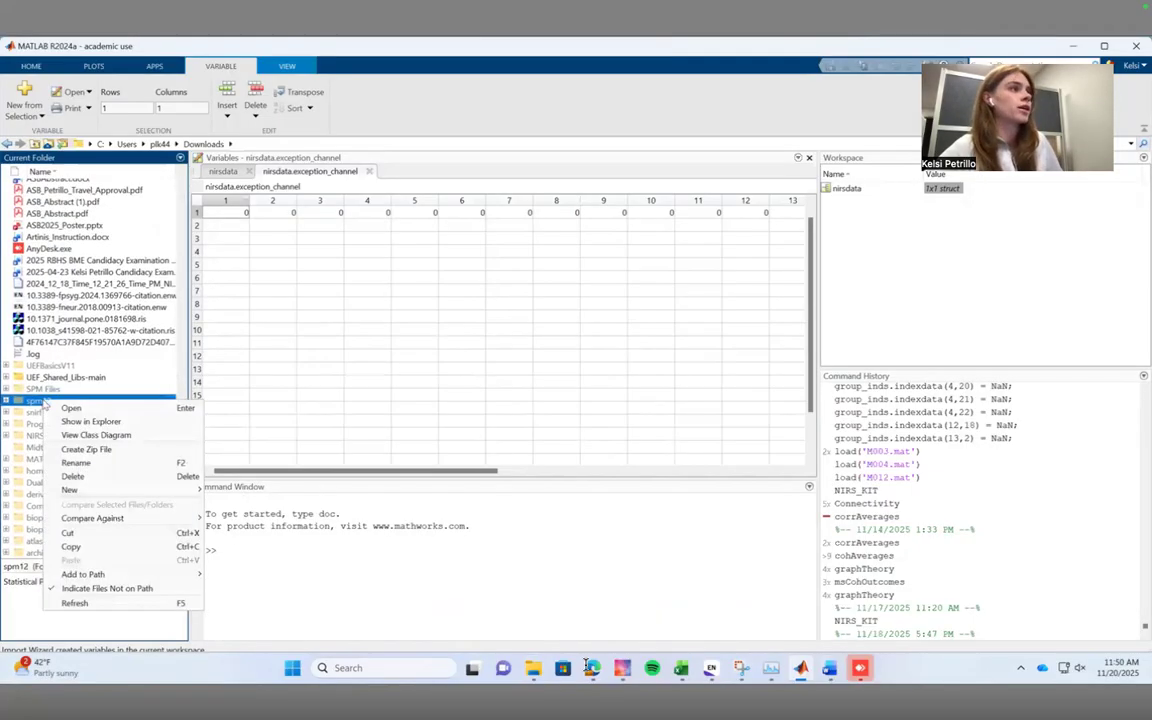
{"action": "mouse_move", "coordinate": [100, 574]}
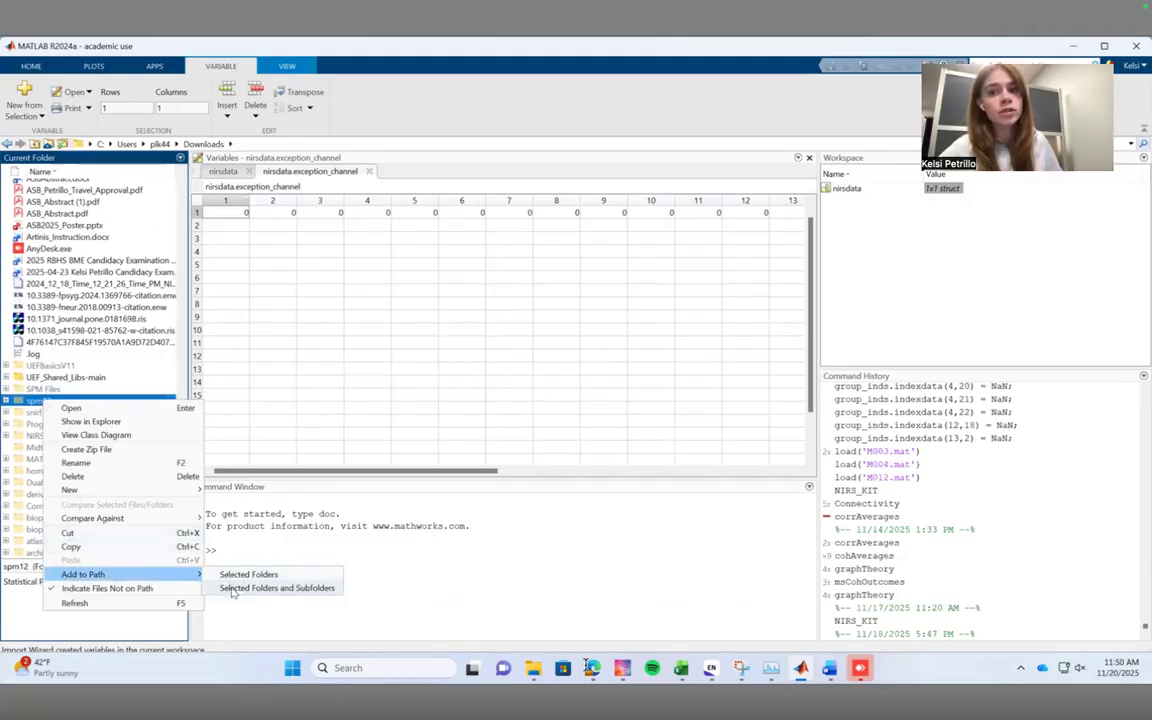
{"action": "left_click", "coordinate": [232, 589]}
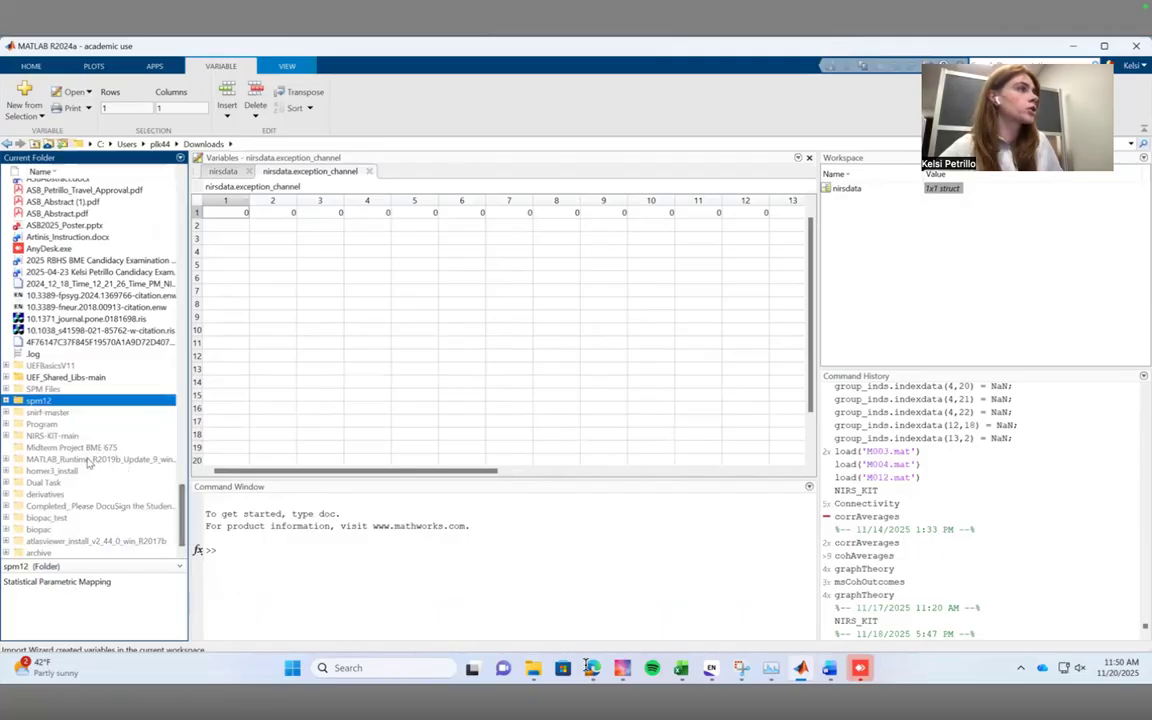
{"action": "left_click", "coordinate": [45, 436]}
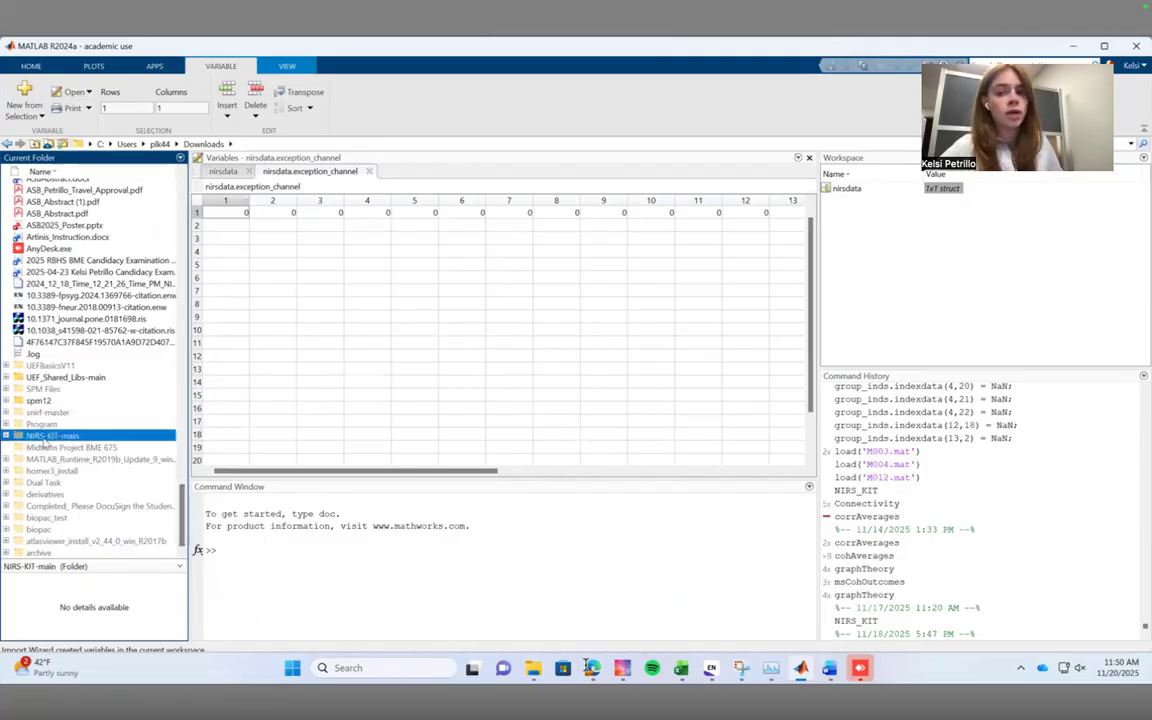
{"action": "right_click", "coordinate": [45, 440]}
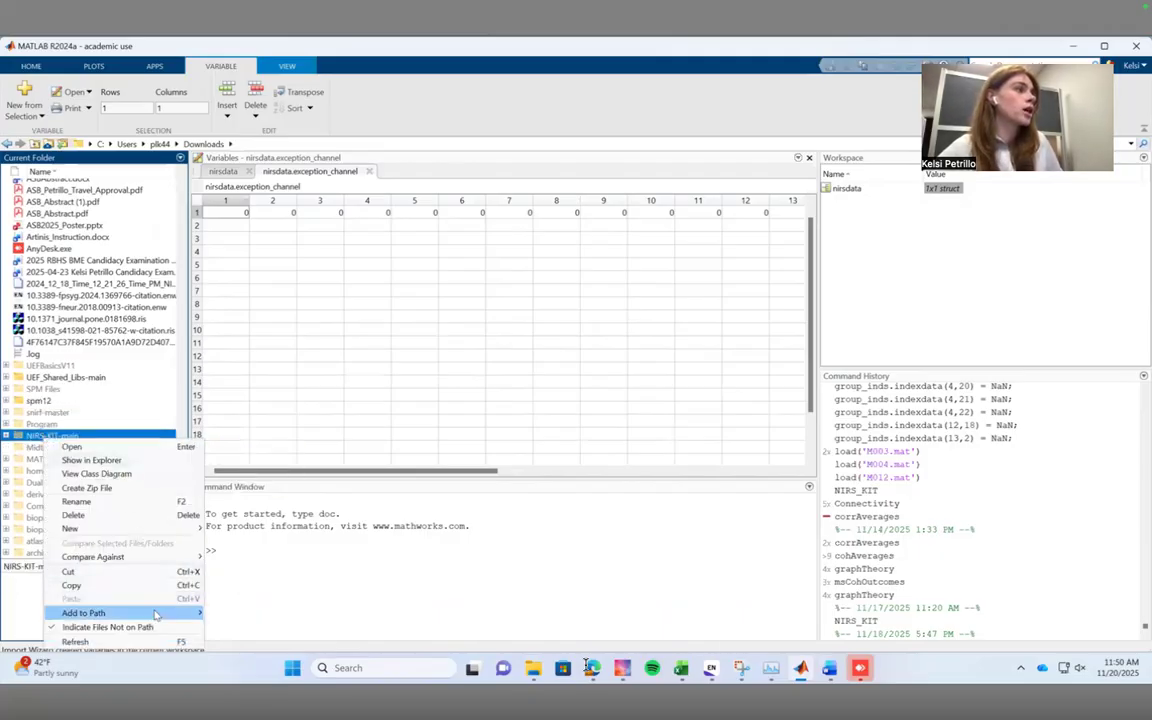
{"action": "mouse_move", "coordinate": [155, 614]}
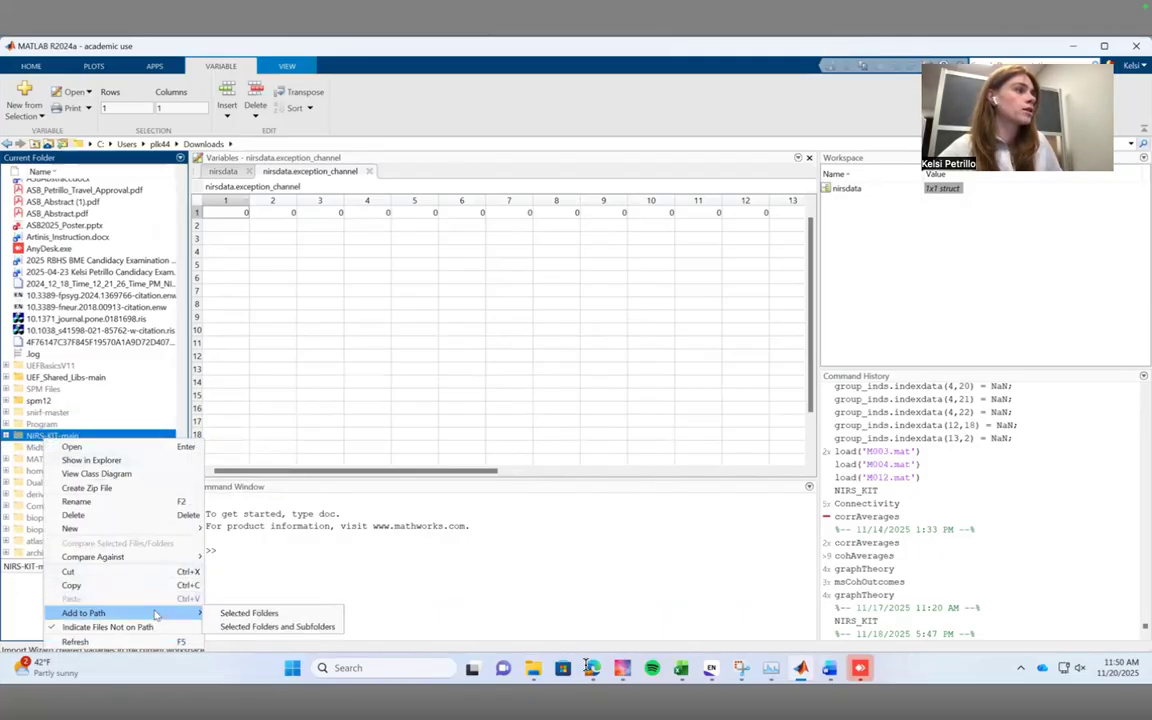
{"action": "left_click", "coordinate": [270, 627]}
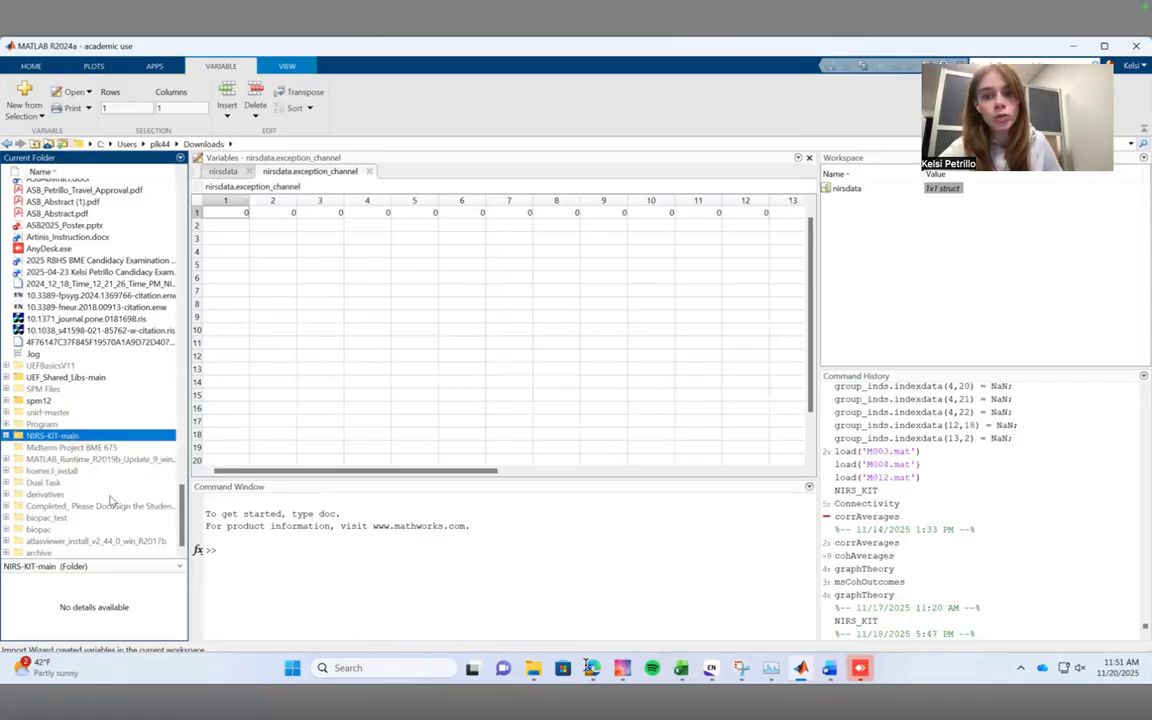
Launch the NIRS-KIT toolbox by running the command NIRS_KIT.
{"action": "left_click", "coordinate": [283, 545]}
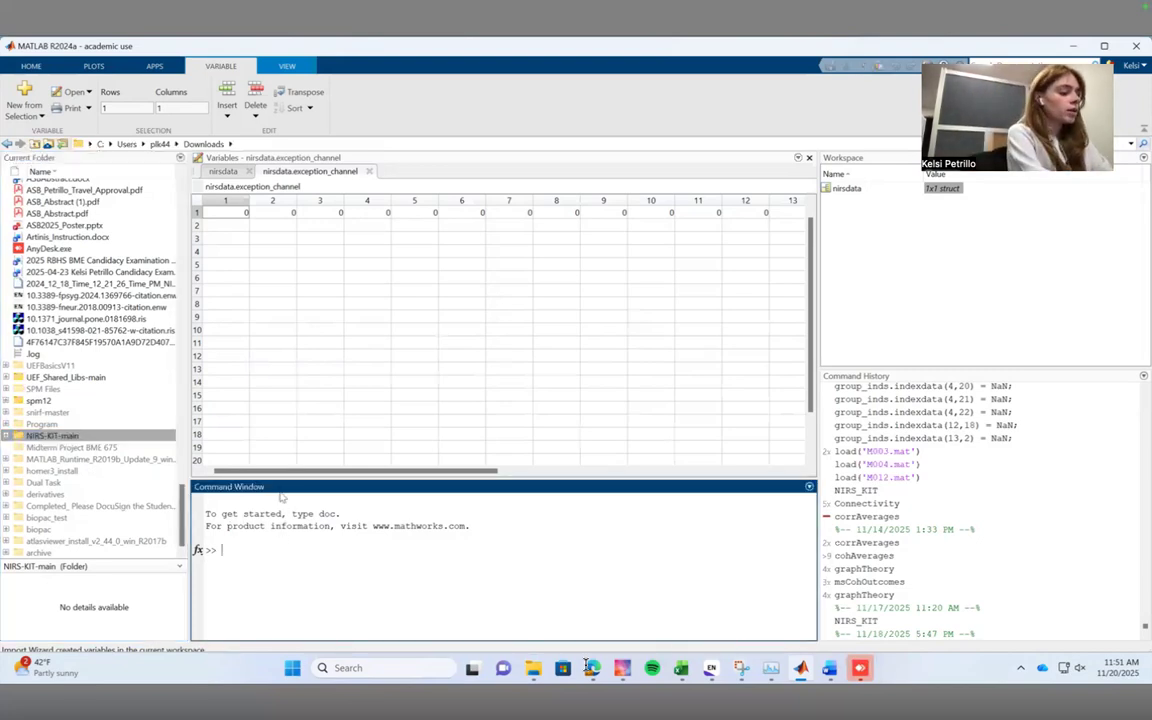
{"action": "type", "text": "NIRS"}
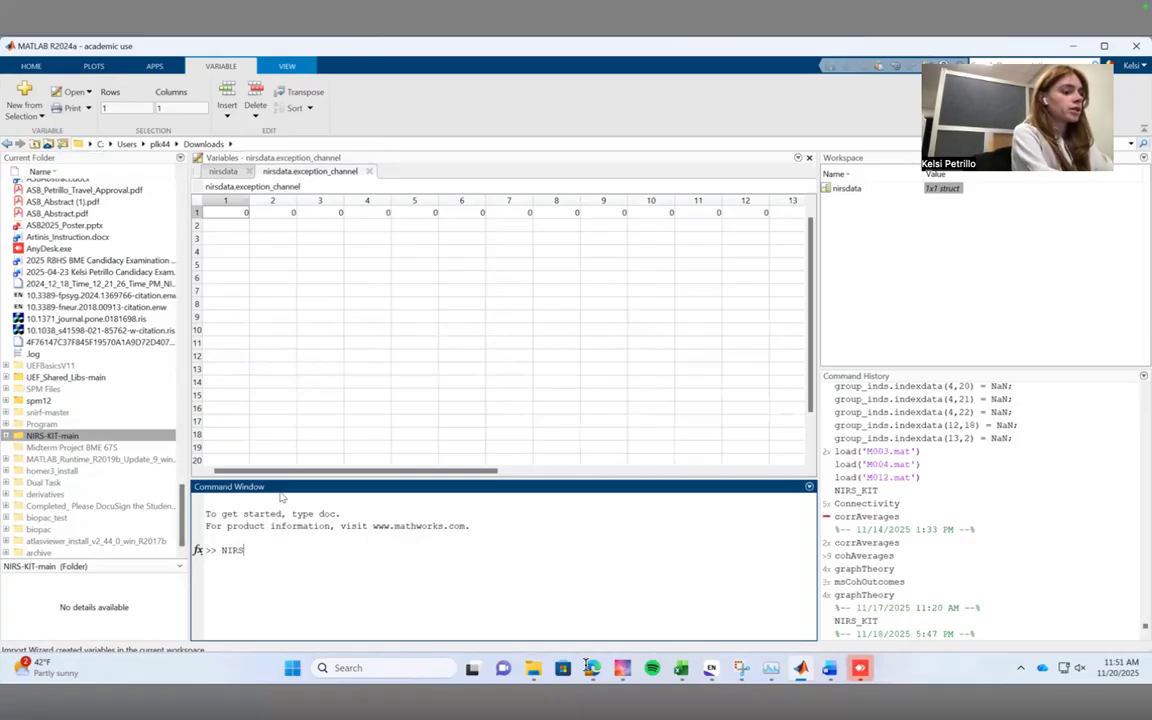
{"action": "type", "text": "_KIT"}
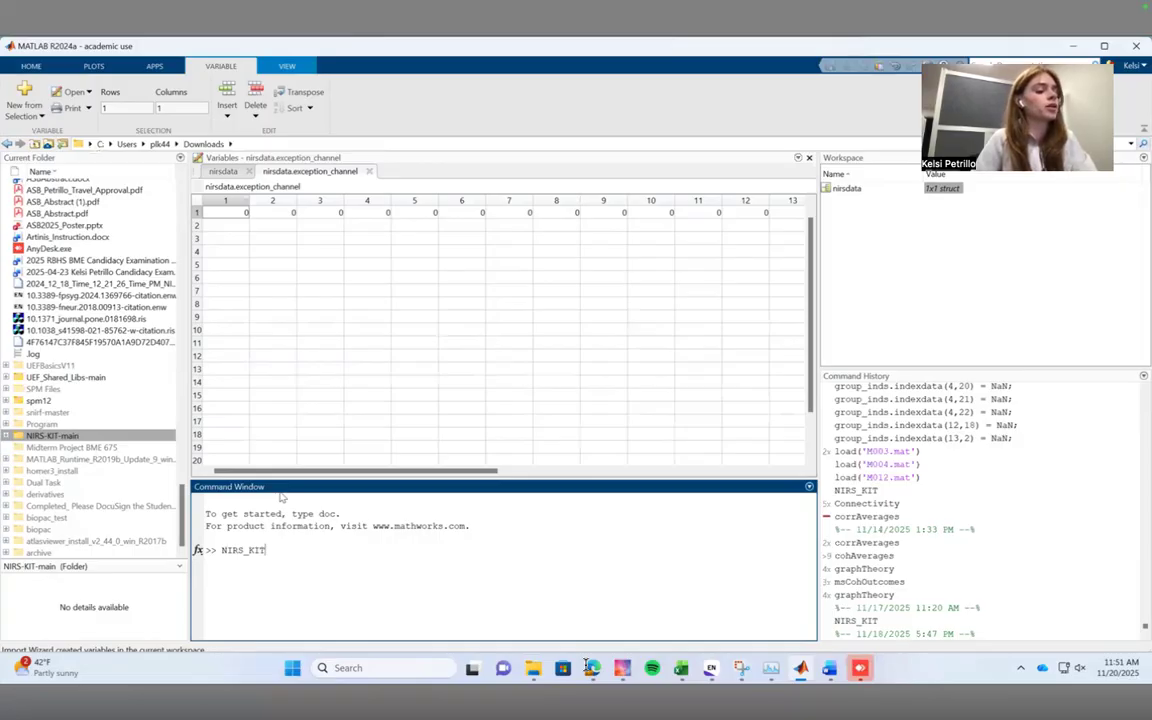
{"action": "key", "text": "Return"}
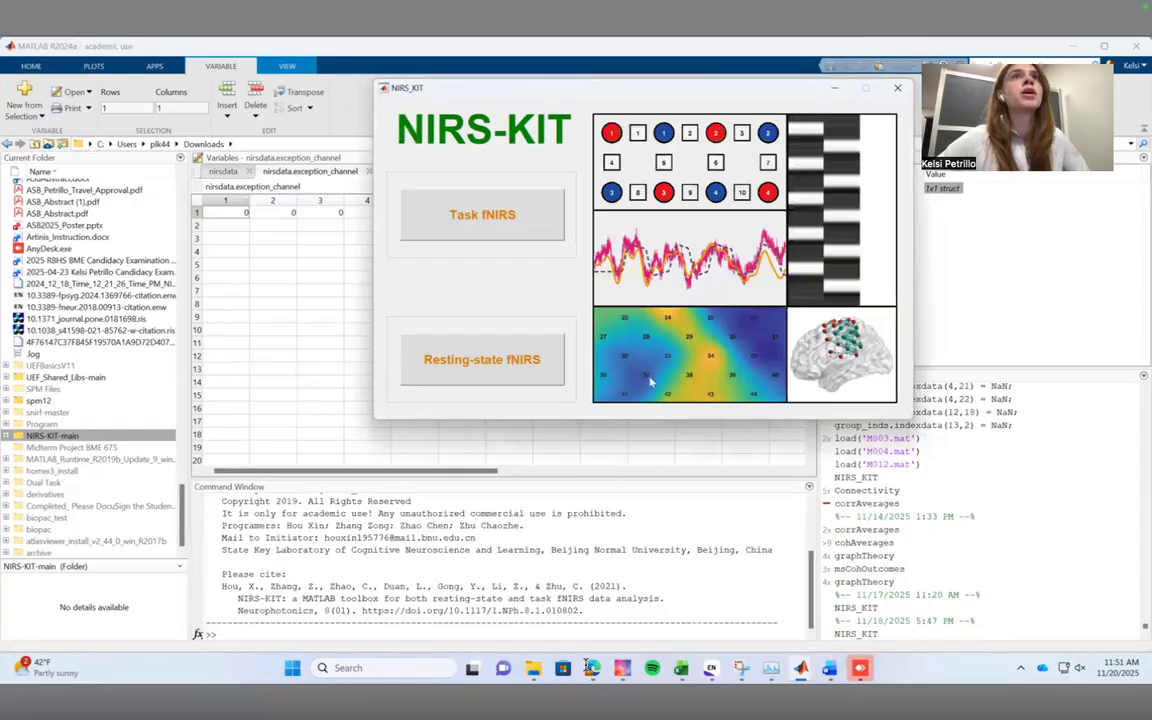
Minimize the MATLAB and File Explorer windows and open Data Preparation for Task fNIRS in NIRS-KIT.
{"action": "left_click", "coordinate": [1070, 46]}
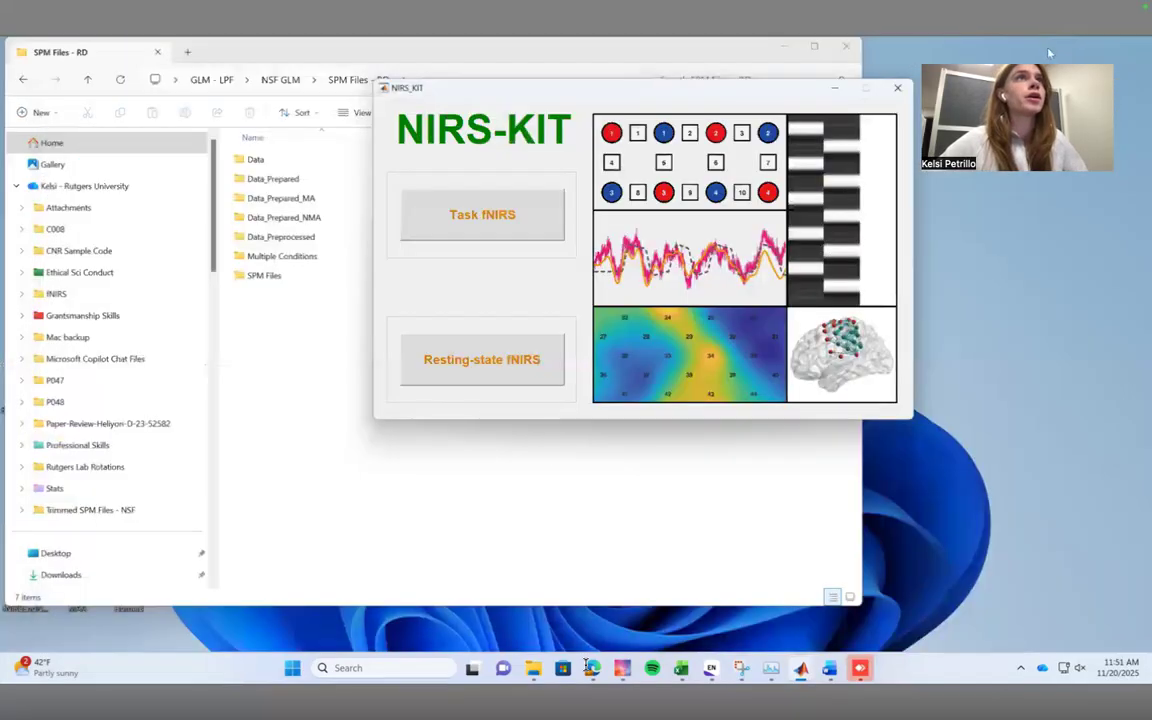
{"action": "left_click", "coordinate": [783, 46]}
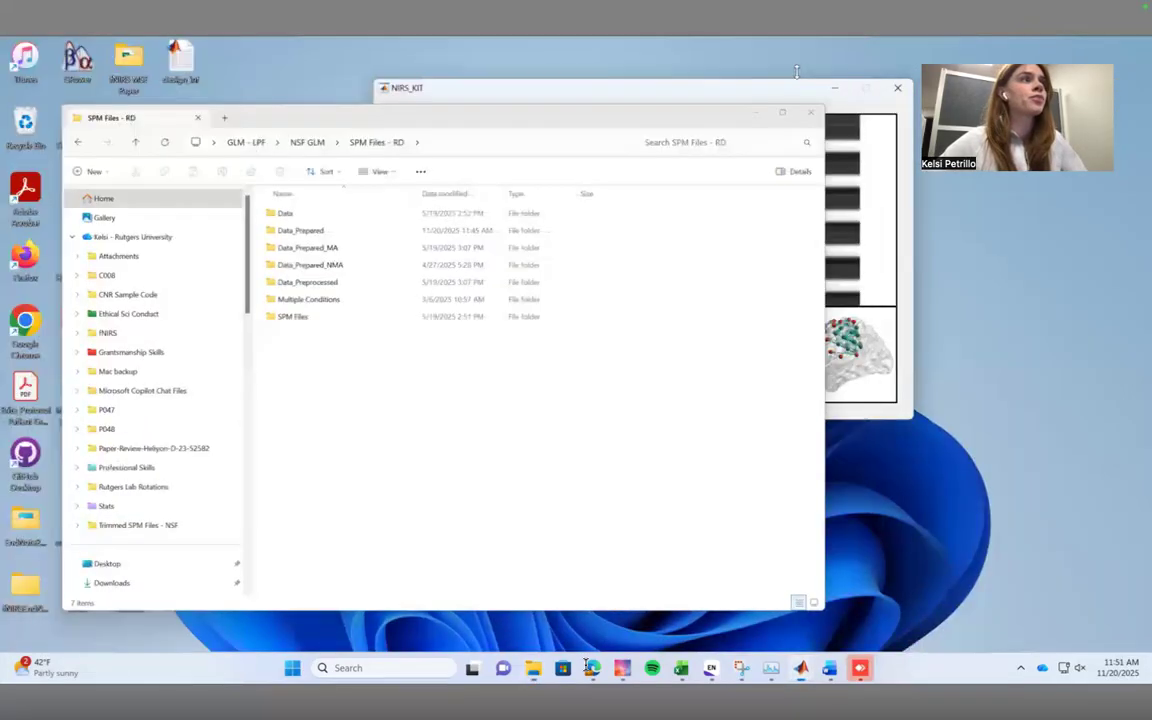
{"action": "left_click_drag", "start_coordinate": [764, 95], "coordinate": [656, 177]}
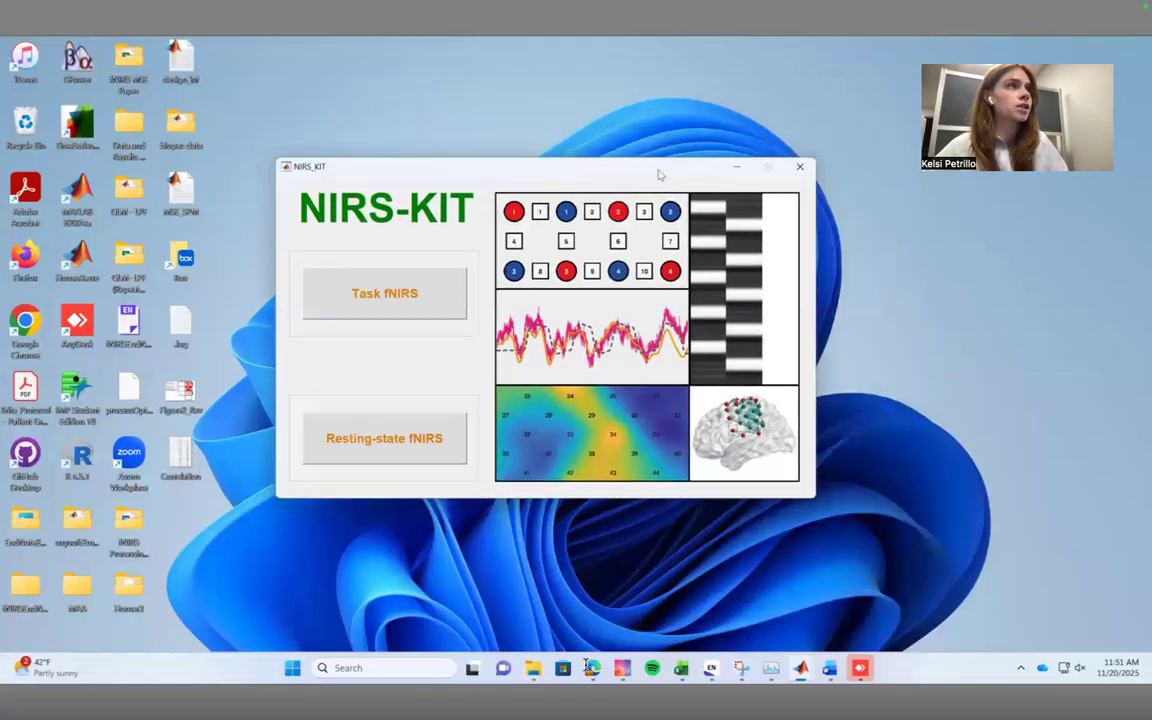
{"action": "left_click", "coordinate": [373, 305]}
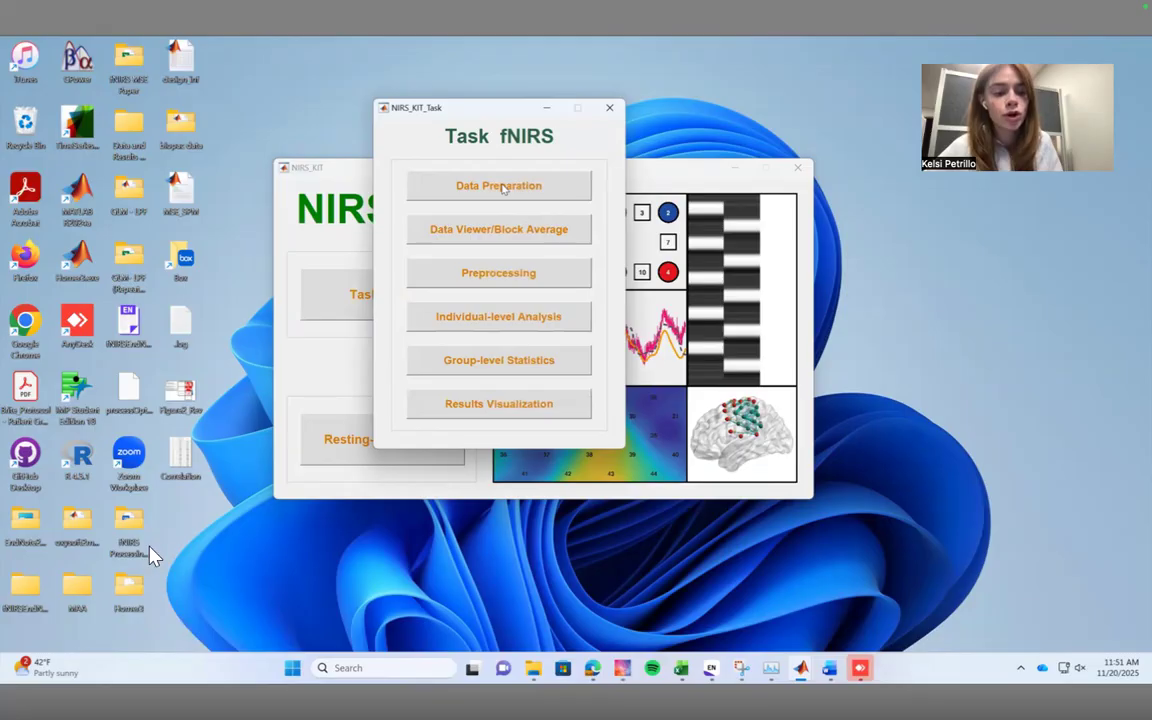
{"action": "left_click", "coordinate": [503, 188]}
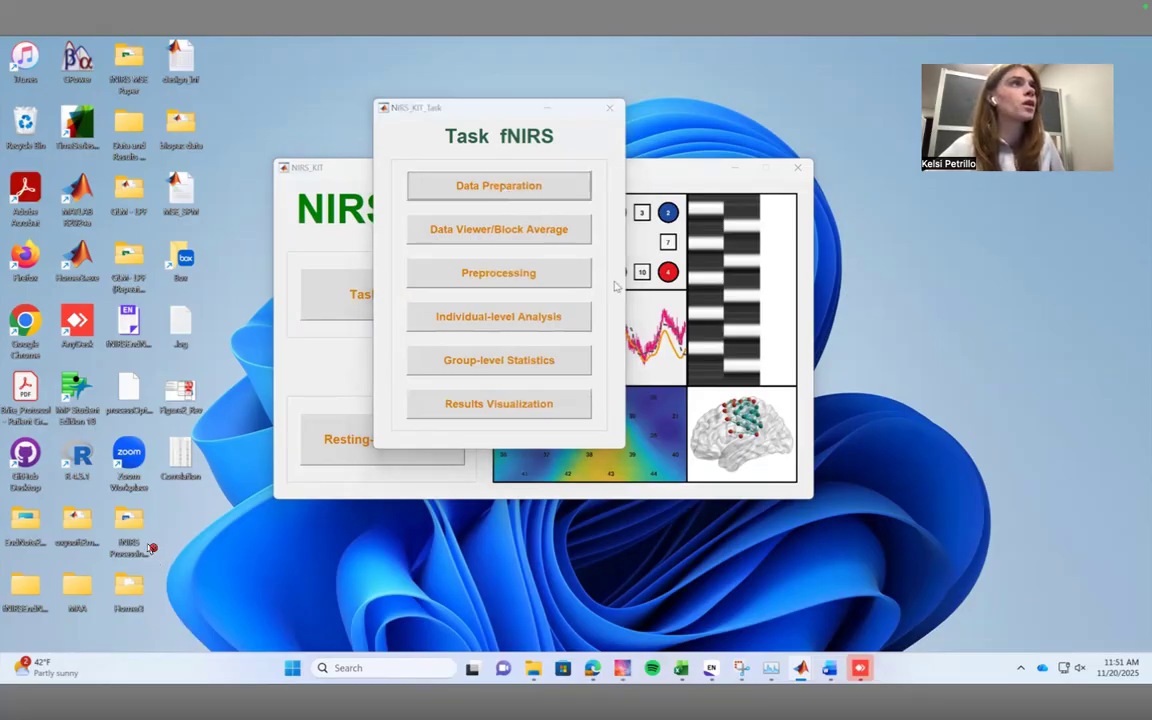
Set the input path to Desktop\GLM - LPF\NSF GLM\SPM Files - RD\Data and the data type to Type 9: NIRS_SPM HB (raw, *.mat).
{"action": "left_click", "coordinate": [726, 137]}
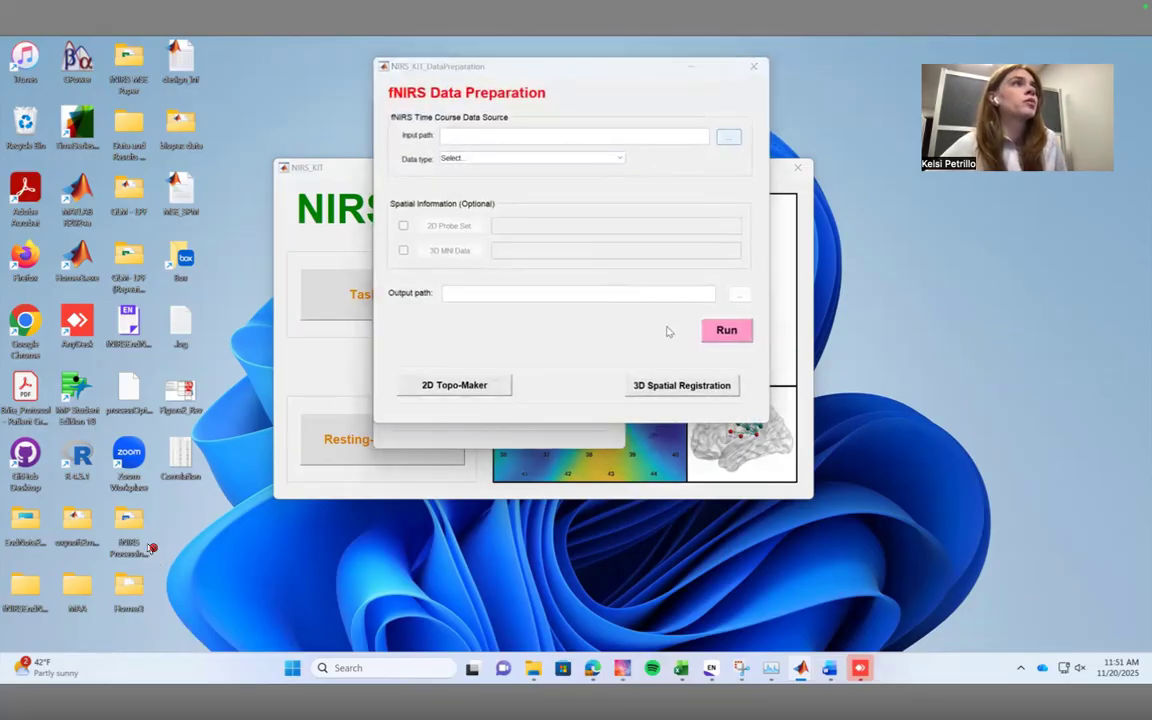
{"action": "scroll", "coordinate": [430, 220], "scroll_direction": "up", "scroll_amount": 1}
{"action": "left_click", "coordinate": [425, 166]}
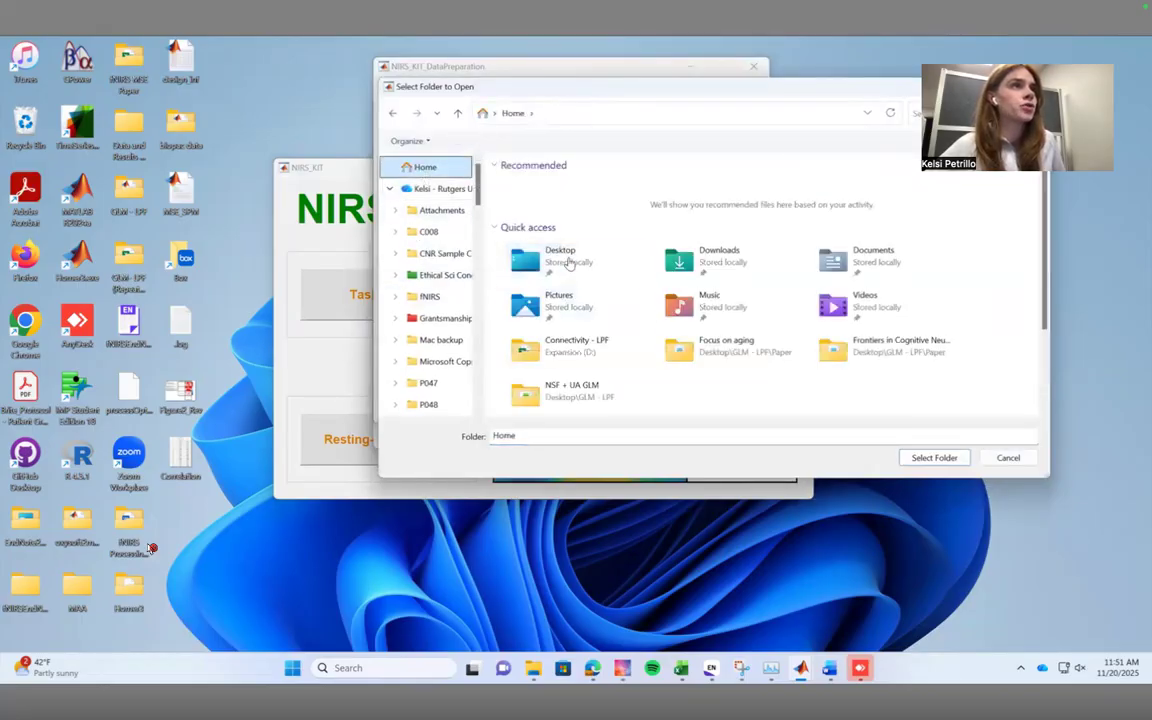
{"action": "double_click", "coordinate": [515, 255]}
{"action": "double_click", "coordinate": [576, 302]}
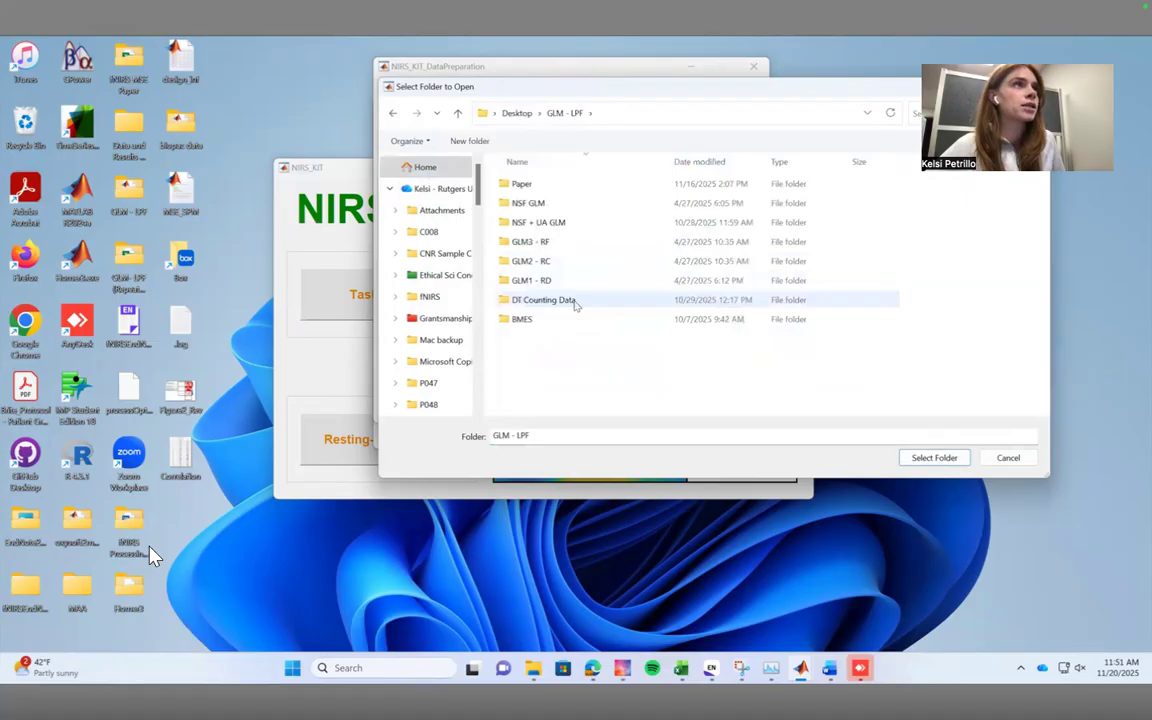
{"action": "double_click", "coordinate": [545, 204]}
{"action": "double_click", "coordinate": [545, 222]}
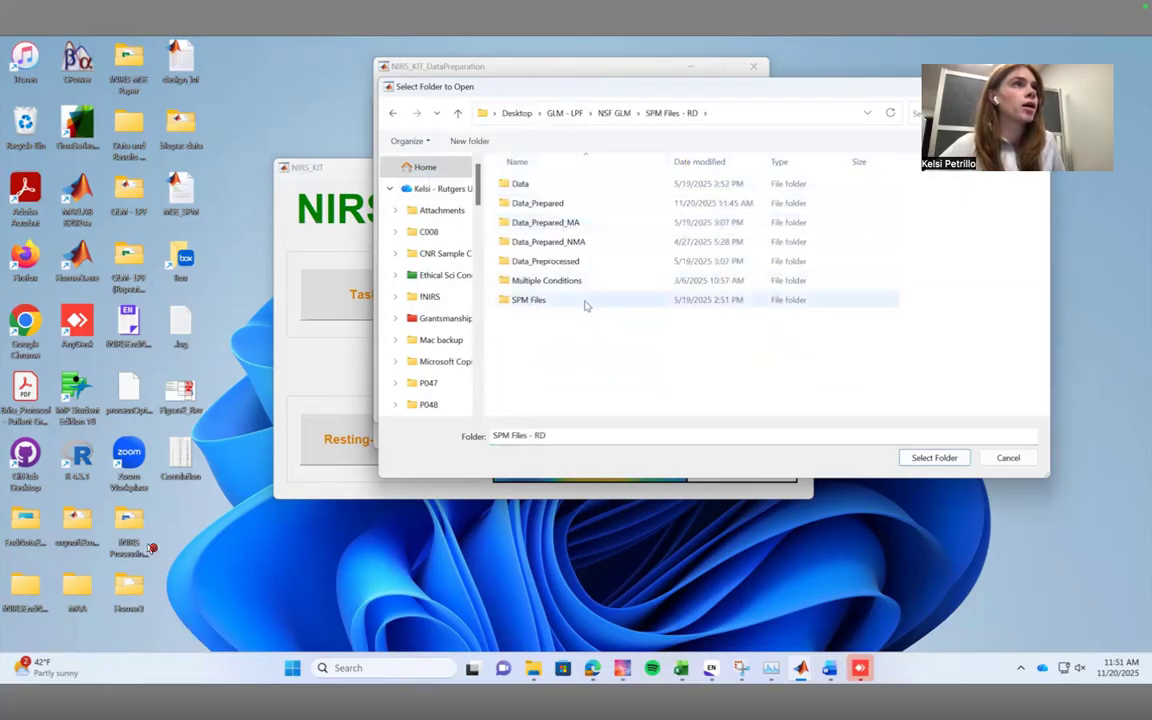
{"action": "double_click", "coordinate": [548, 186]}
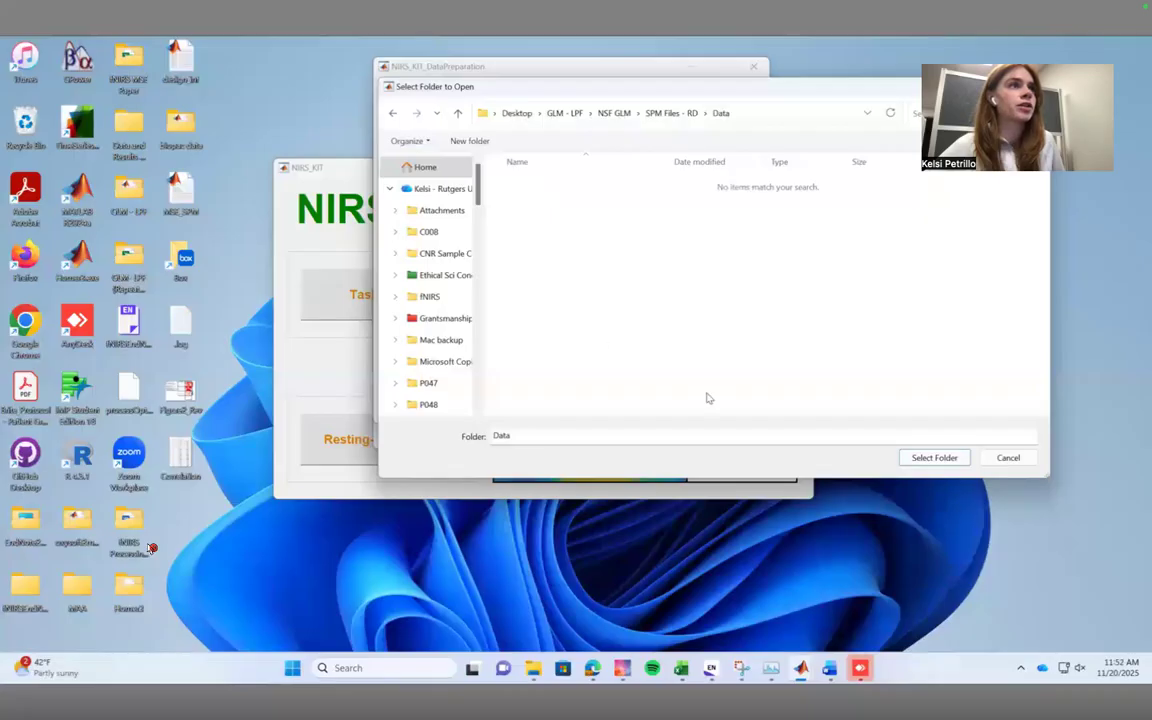
{"action": "left_click", "coordinate": [914, 459]}
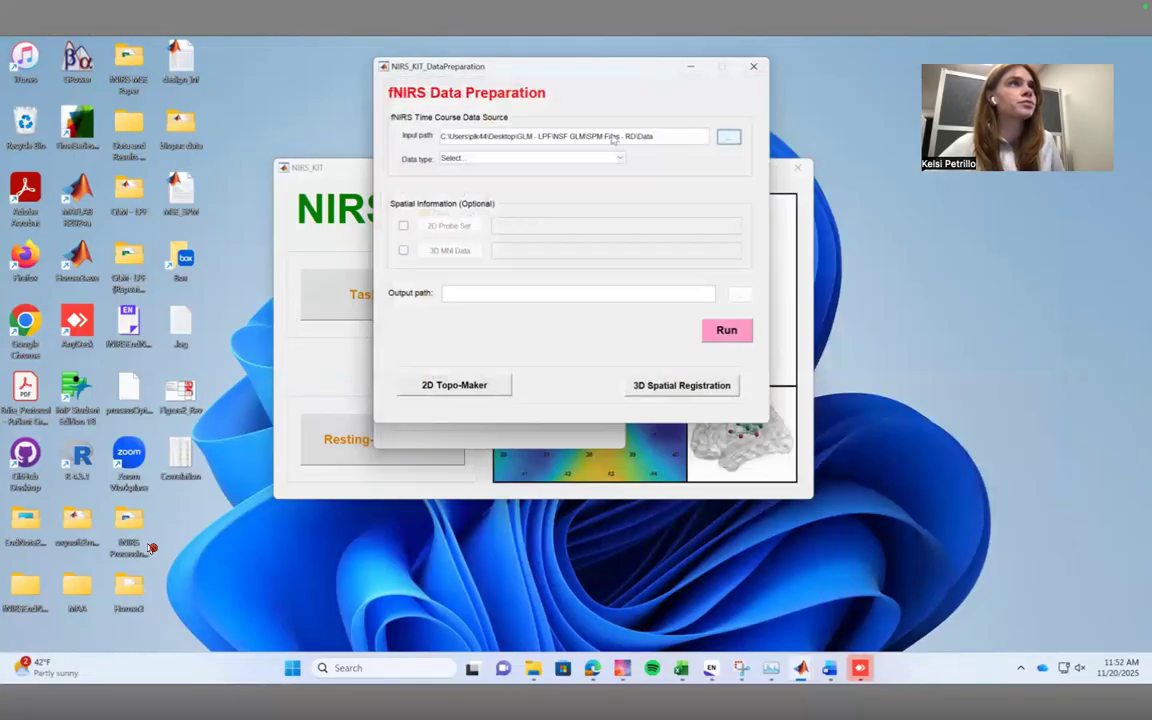
{"action": "left_click", "coordinate": [618, 160]}
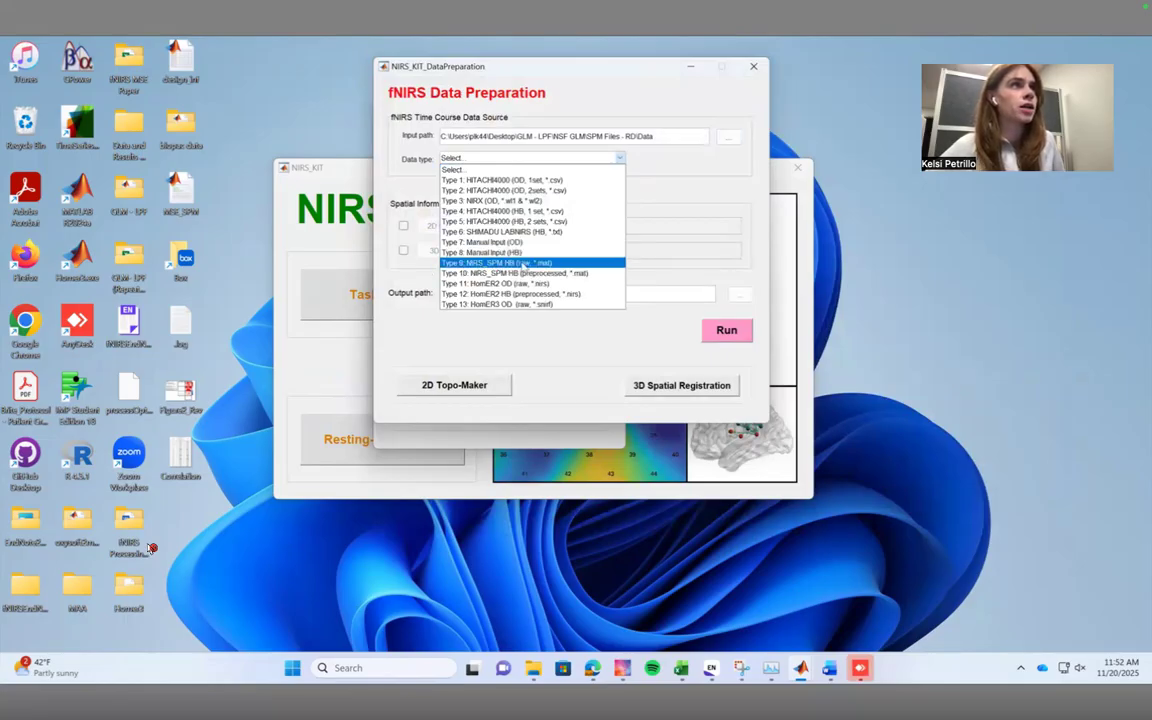
{"action": "left_click", "coordinate": [528, 270]}
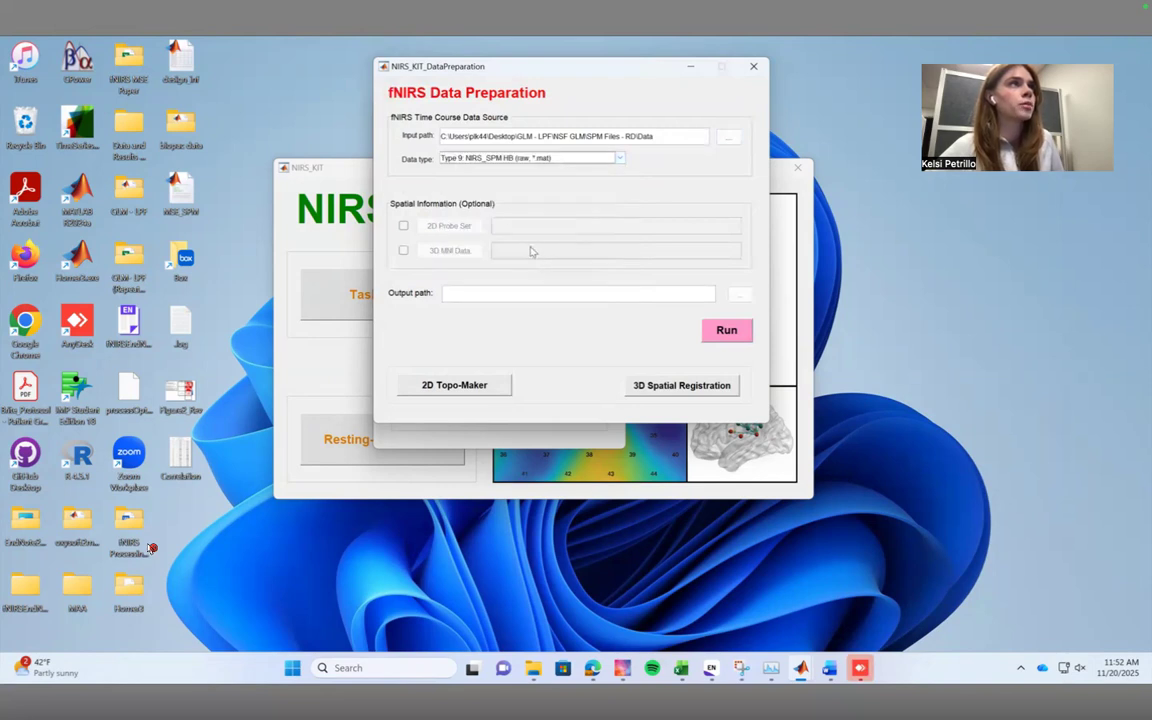
Start choosing the output path for the prepared data and browse to the Desktop\GLM - LPF folder.
{"action": "left_click", "coordinate": [739, 295]}
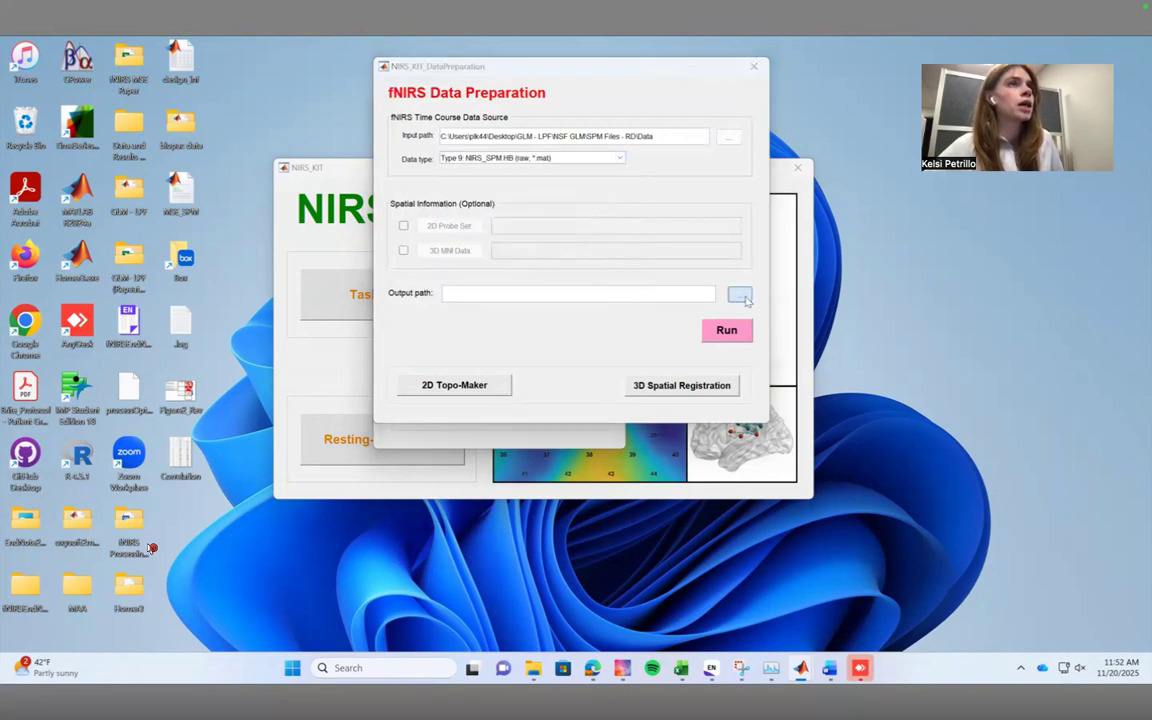
{"action": "scroll", "coordinate": [460, 220], "scroll_direction": "up", "scroll_amount": 1}
{"action": "left_click", "coordinate": [424, 166]}
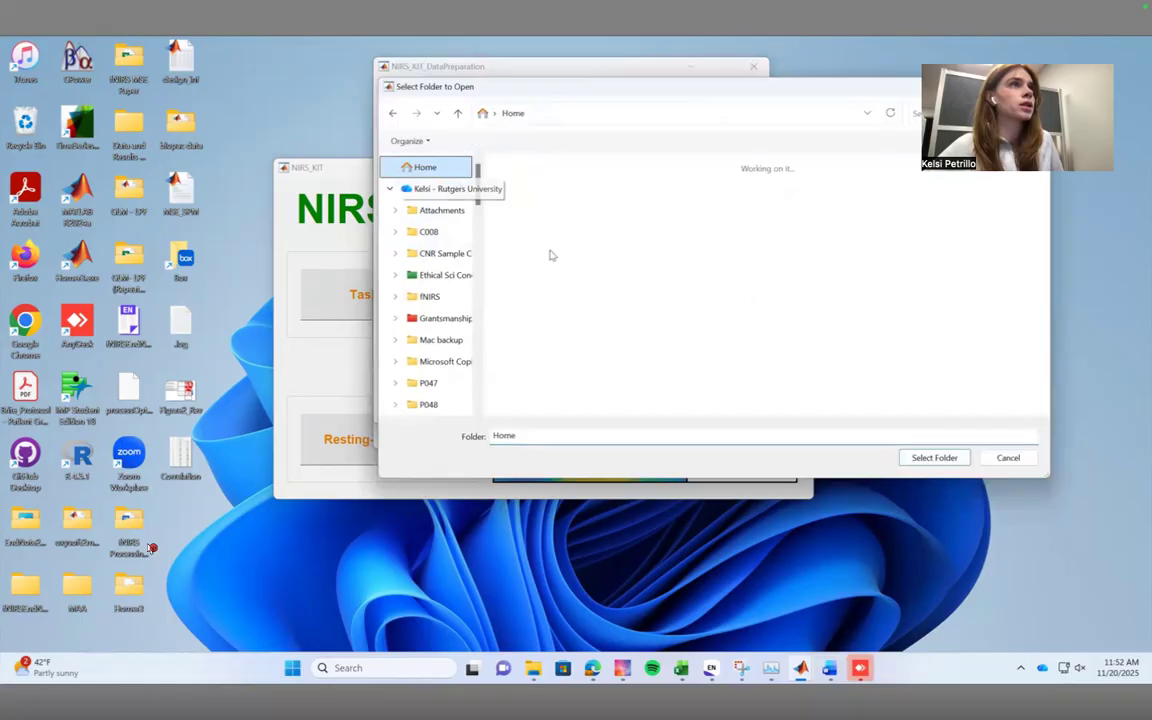
{"action": "double_click", "coordinate": [548, 255]}
{"action": "double_click", "coordinate": [532, 299]}
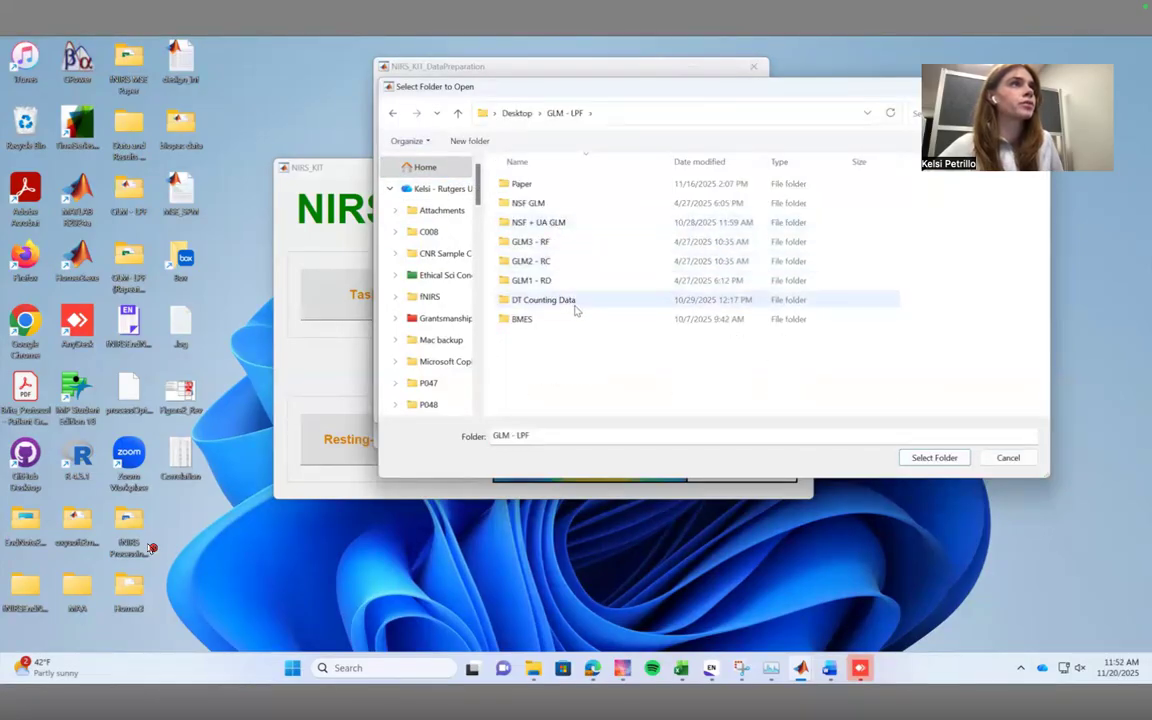
{"action": "double_click", "coordinate": [560, 280]}
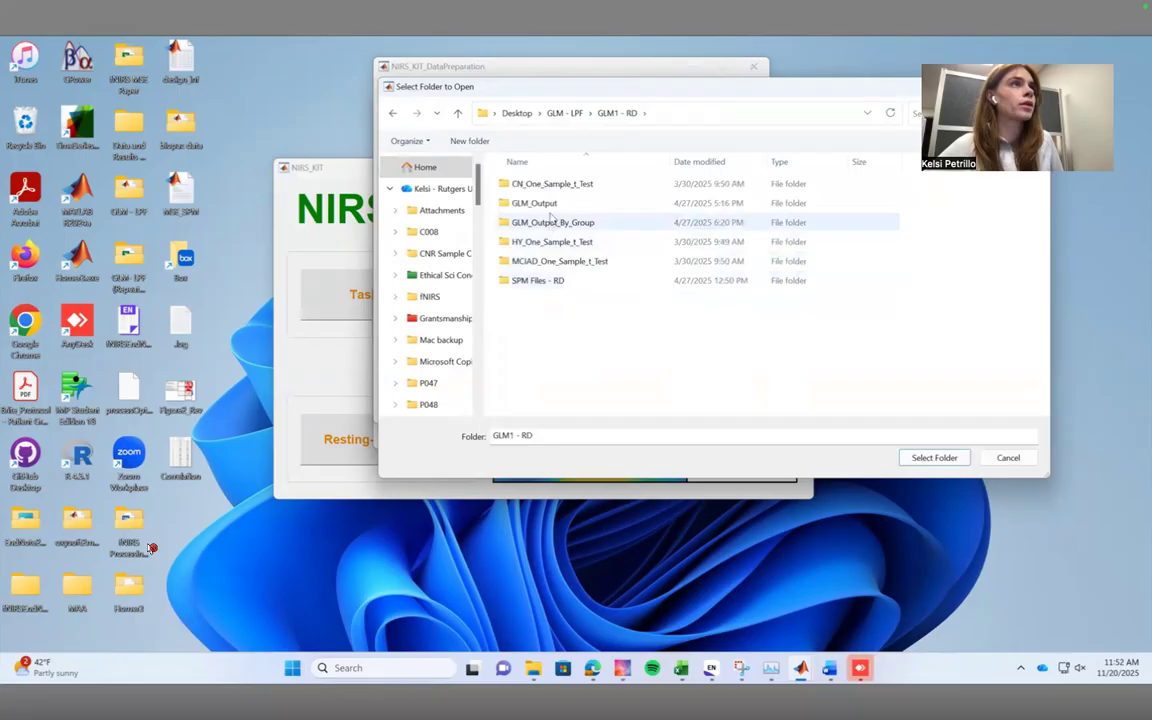
{"action": "double_click", "coordinate": [568, 279]}
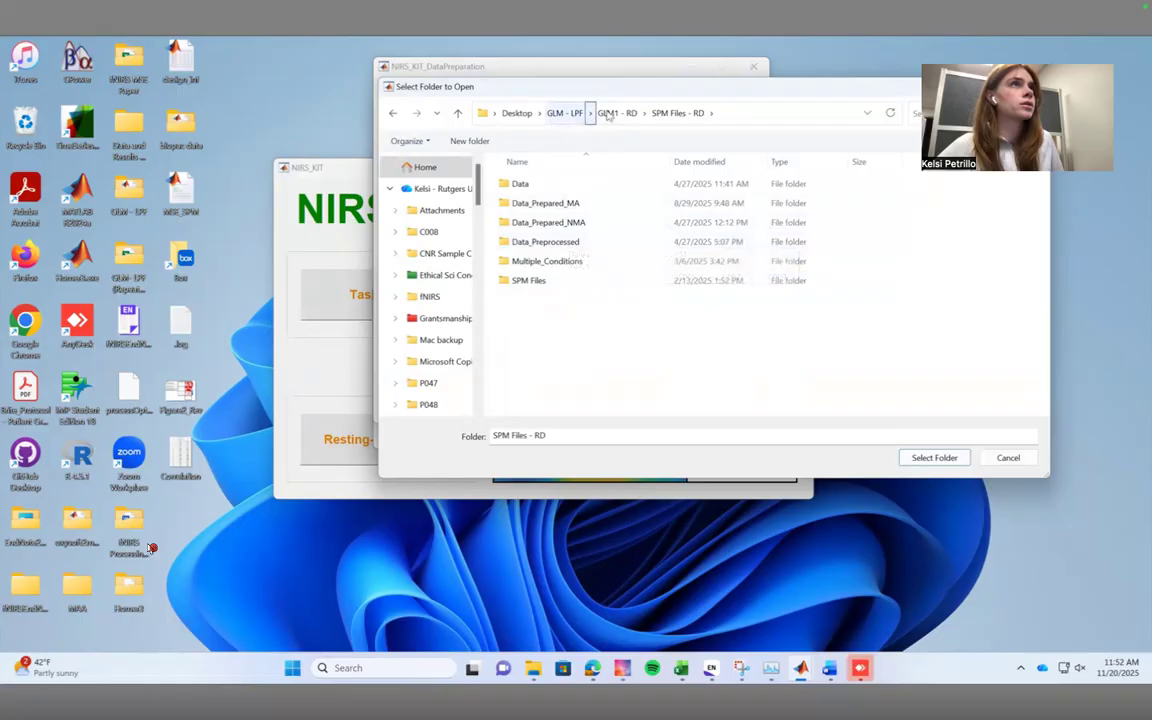
{"action": "left_click", "coordinate": [574, 117]}
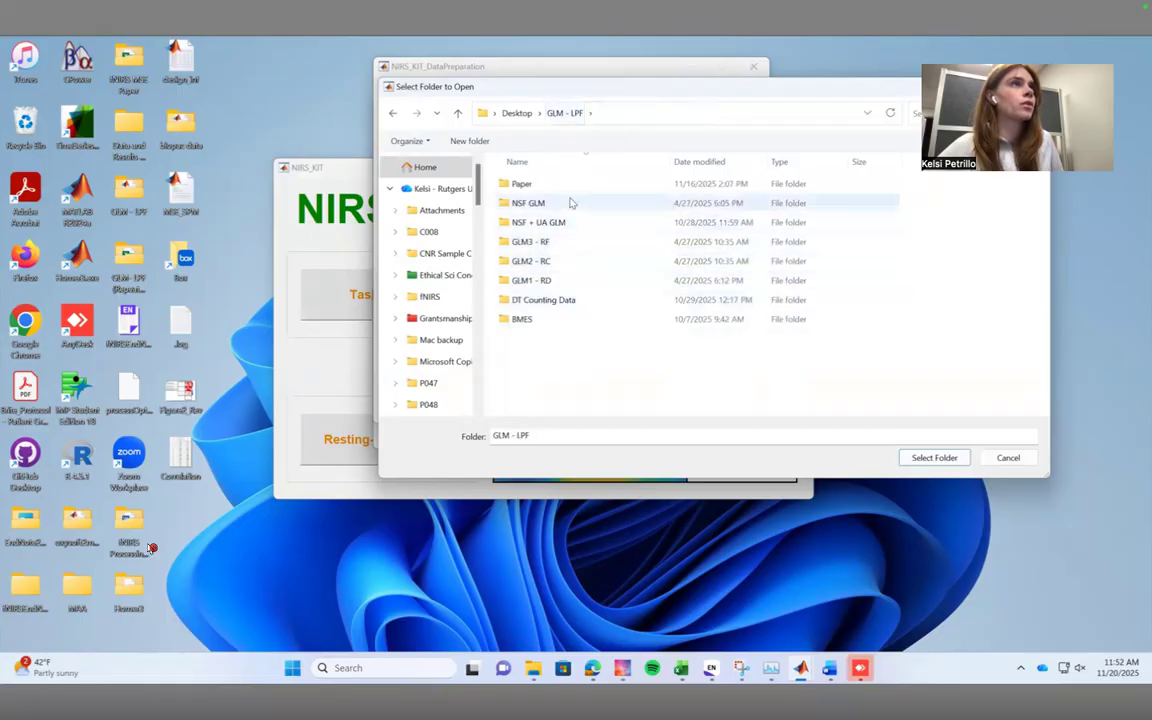
Set the output path to the Data_Prepared folder inside NSF GLM\SPM Files - RD.
{"action": "double_click", "coordinate": [571, 201]}
{"action": "double_click", "coordinate": [552, 222]}
{"action": "left_click", "coordinate": [560, 205]}
{"action": "double_click", "coordinate": [561, 206]}
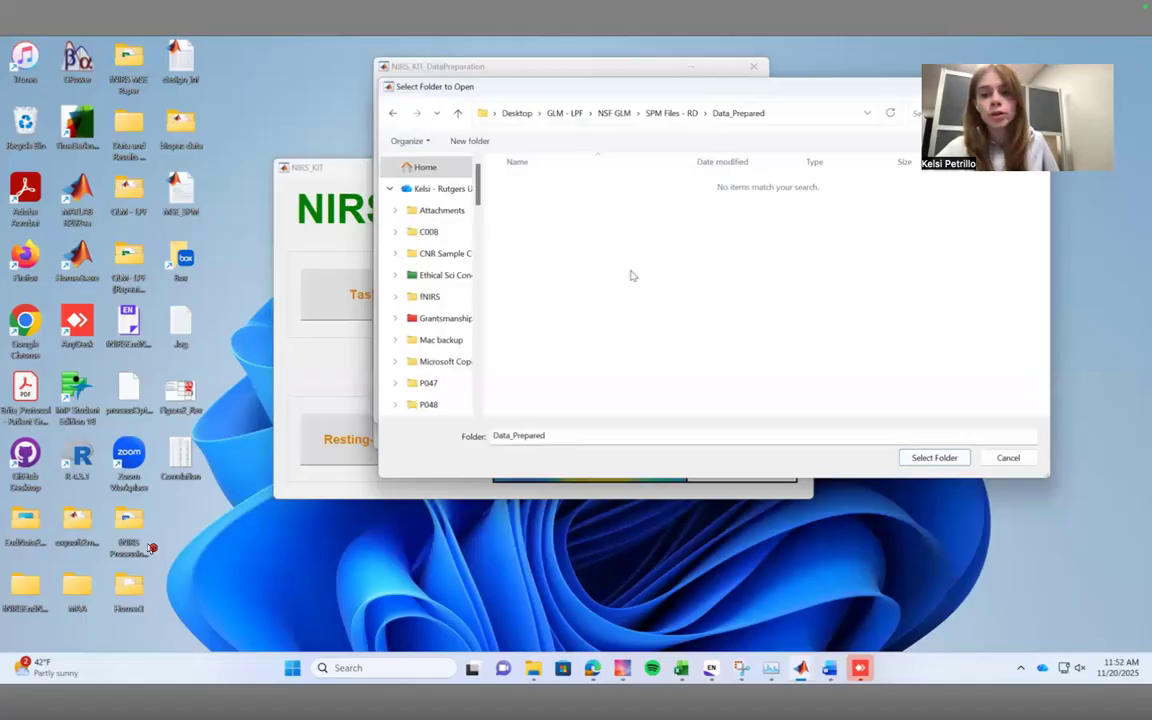
{"action": "left_click", "coordinate": [934, 457]}
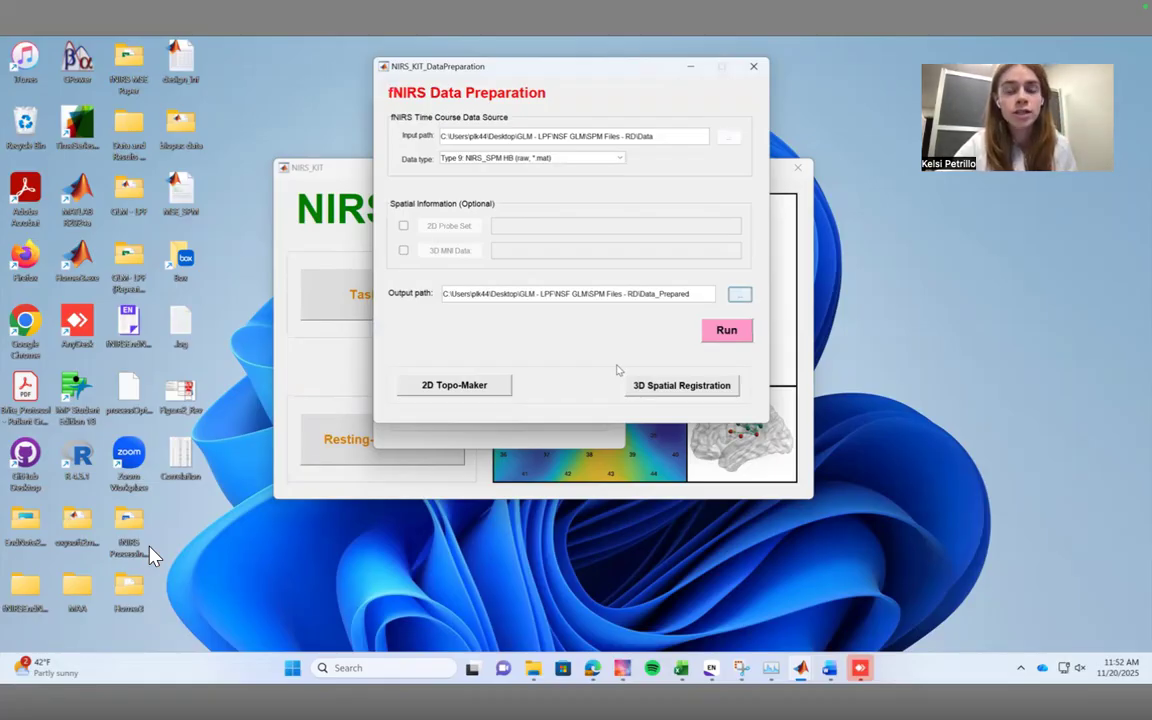
Run the data preparation, acknowledge its completion and close the Data Preparation window.
{"action": "left_click", "coordinate": [716, 329]}
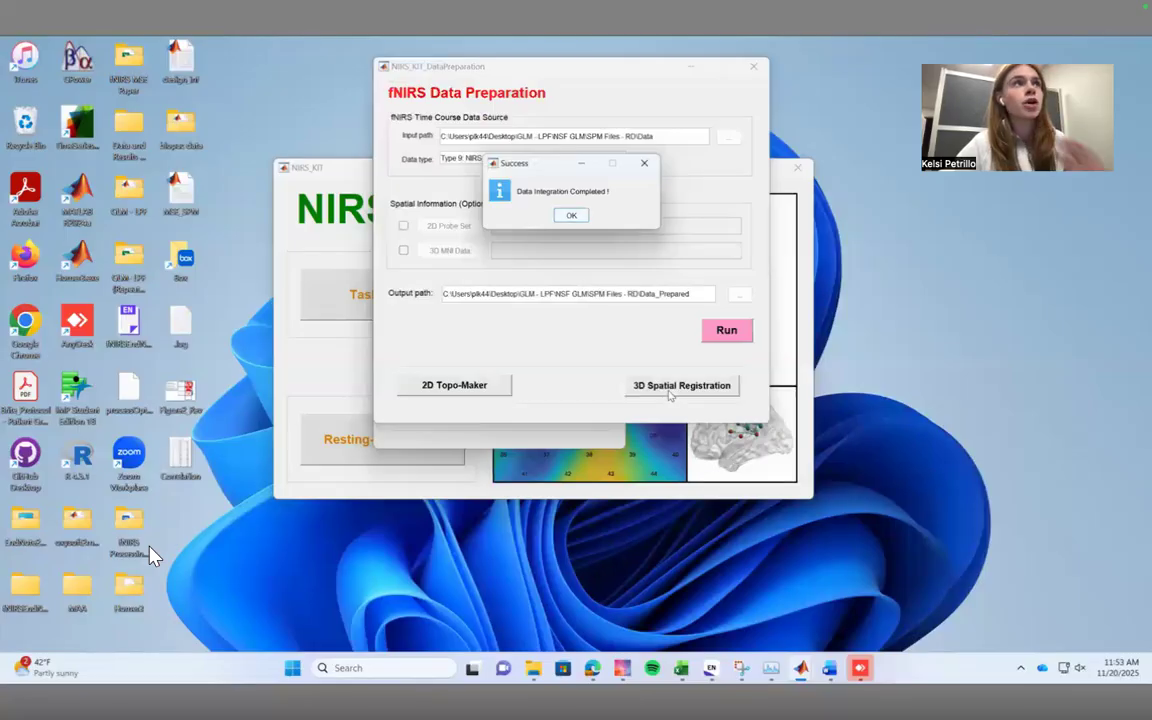
{"action": "left_click", "coordinate": [571, 216]}
{"action": "left_click", "coordinate": [753, 67]}
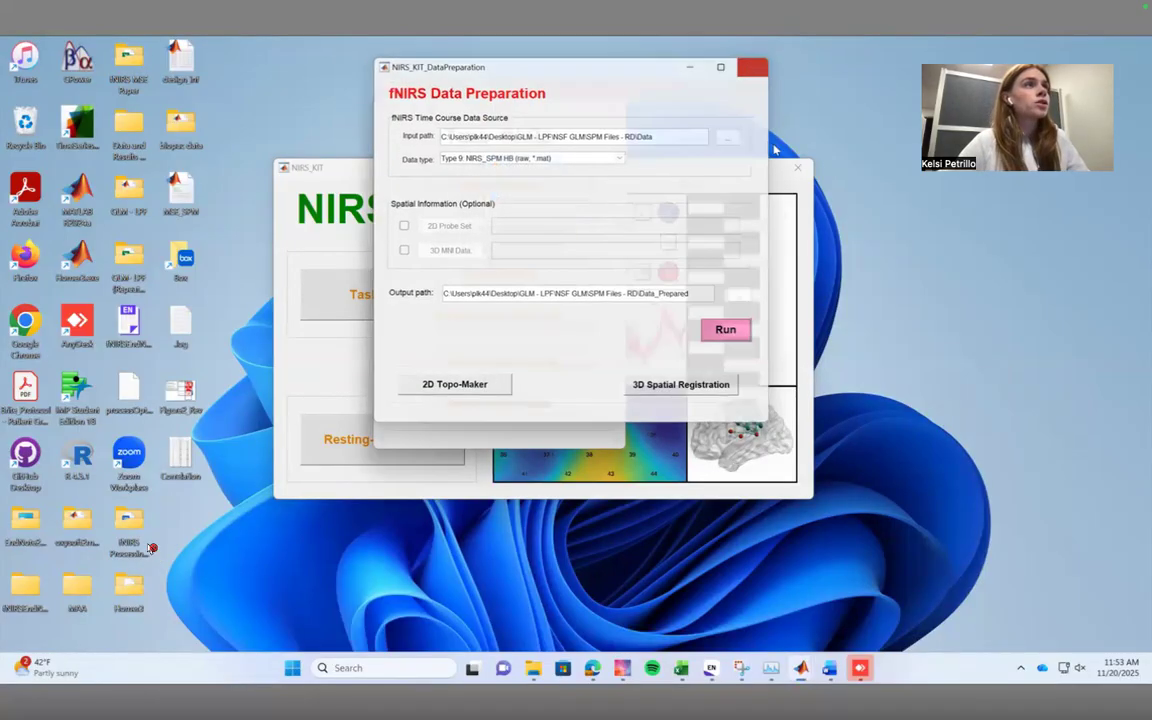
Open the task Data Viewer and load the data path Desktop\GLM - LPF\NSF GLM\SPM Files - RD\Data_Prepared.
{"action": "left_click", "coordinate": [532, 230]}
{"action": "left_click", "coordinate": [531, 422]}
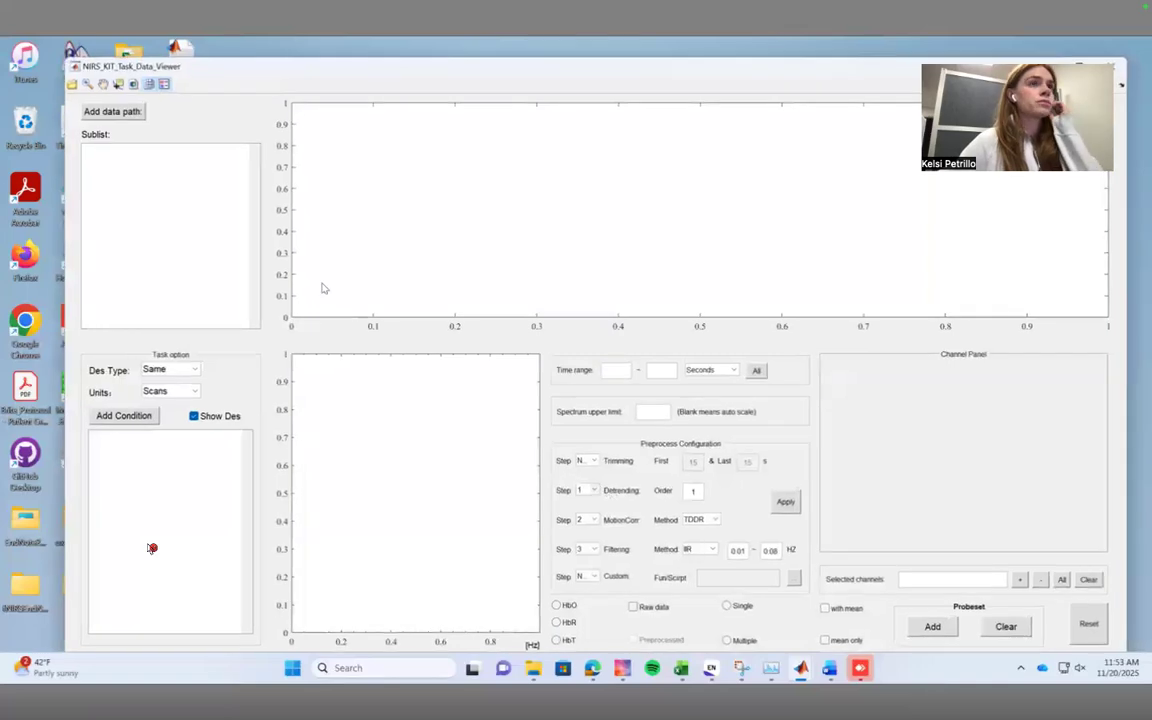
{"action": "left_click", "coordinate": [112, 111]}
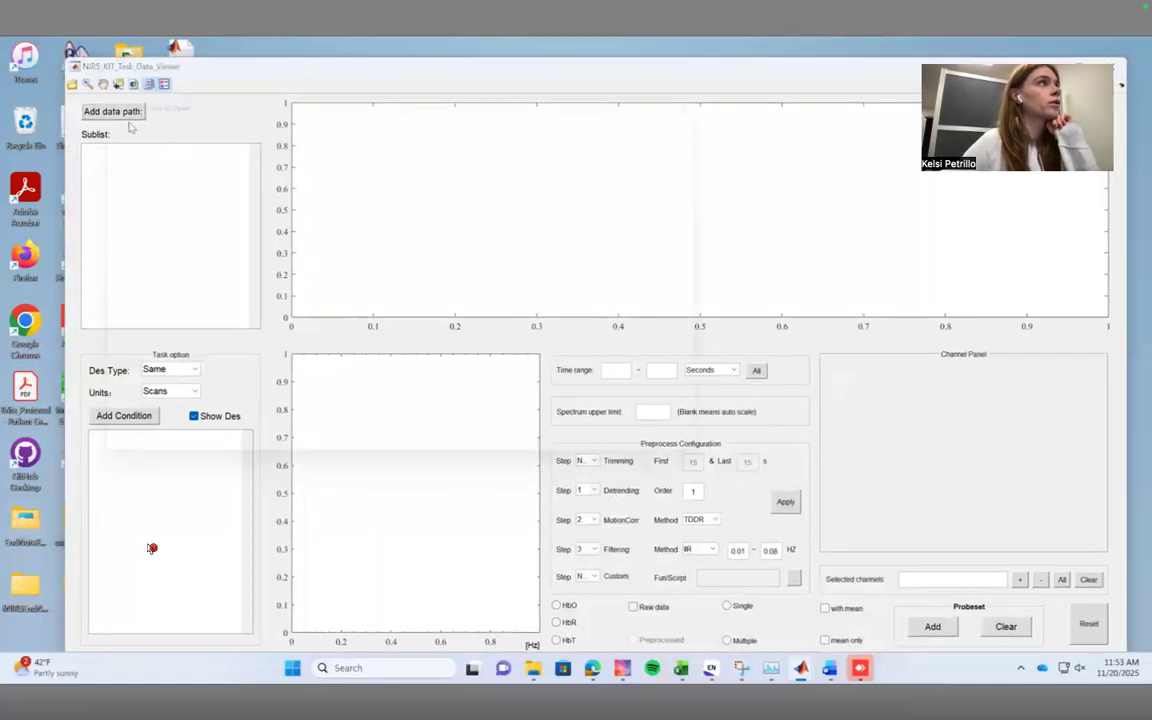
{"action": "scroll", "coordinate": [152, 260], "scroll_direction": "up", "scroll_amount": 1}
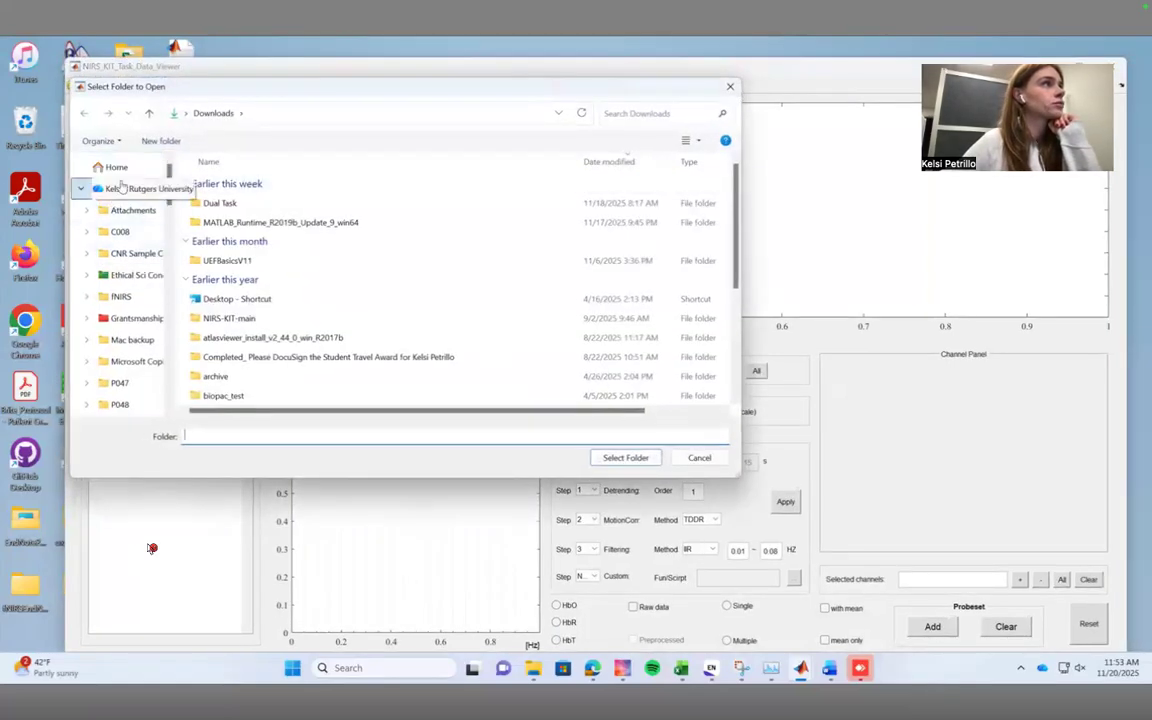
{"action": "left_click", "coordinate": [116, 167]}
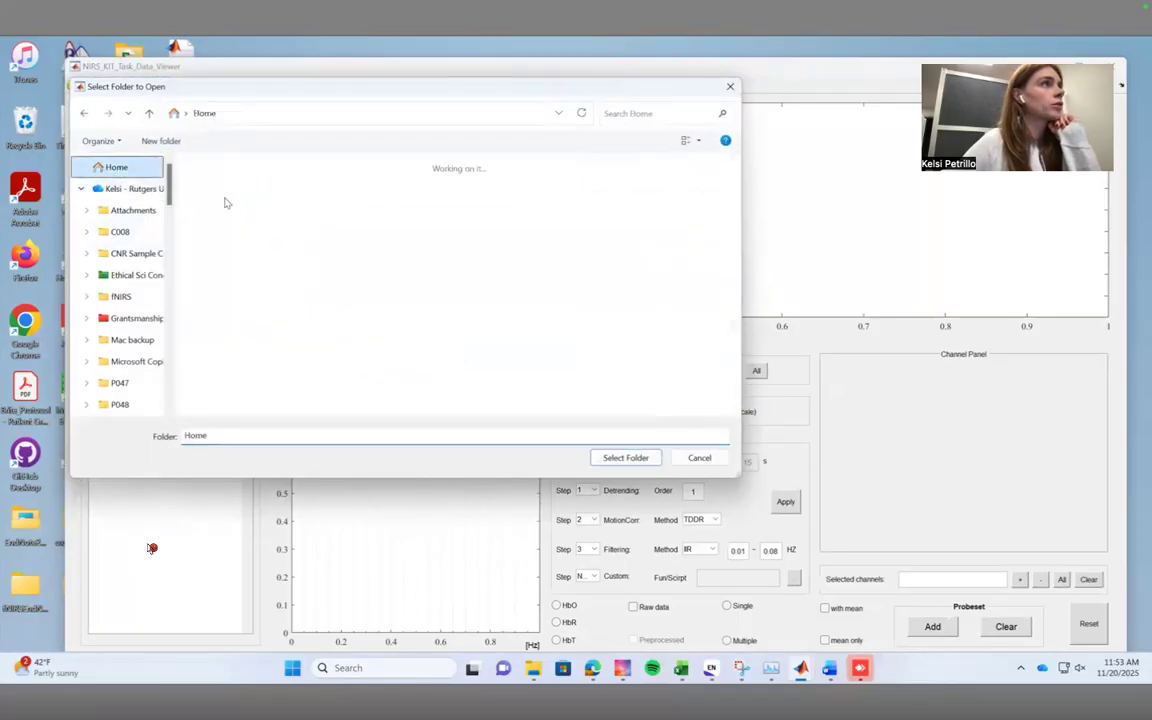
{"action": "double_click", "coordinate": [252, 256]}
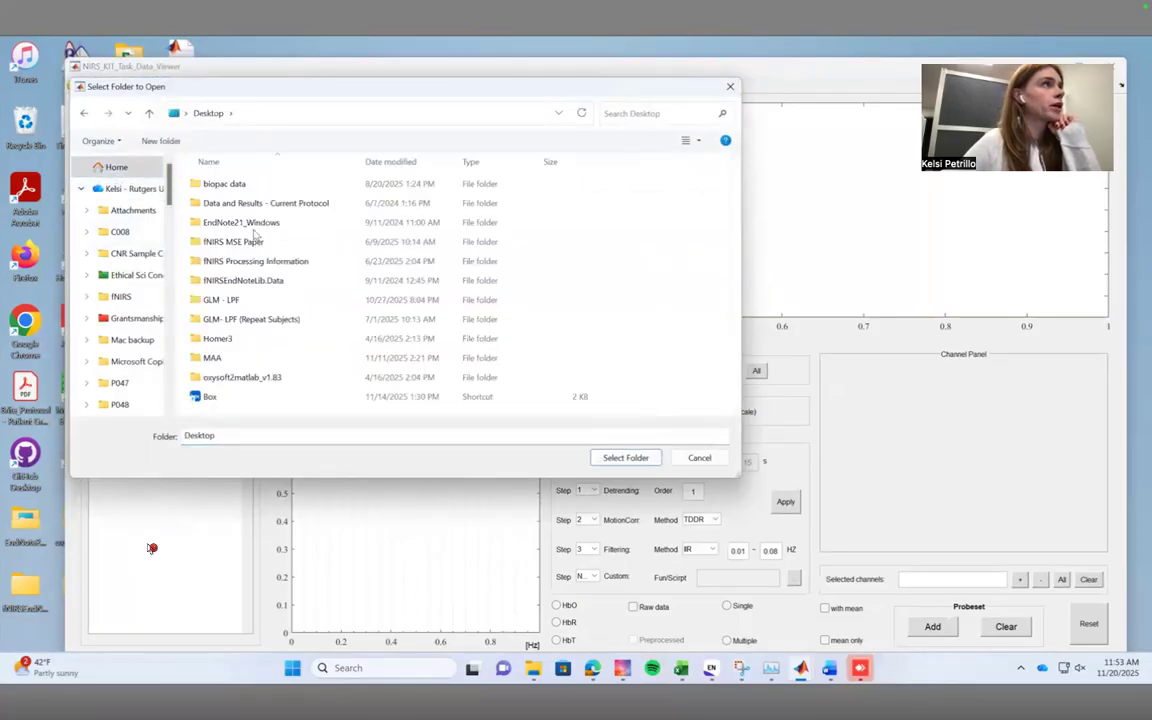
{"action": "double_click", "coordinate": [245, 301]}
{"action": "double_click", "coordinate": [256, 208]}
{"action": "double_click", "coordinate": [257, 221]}
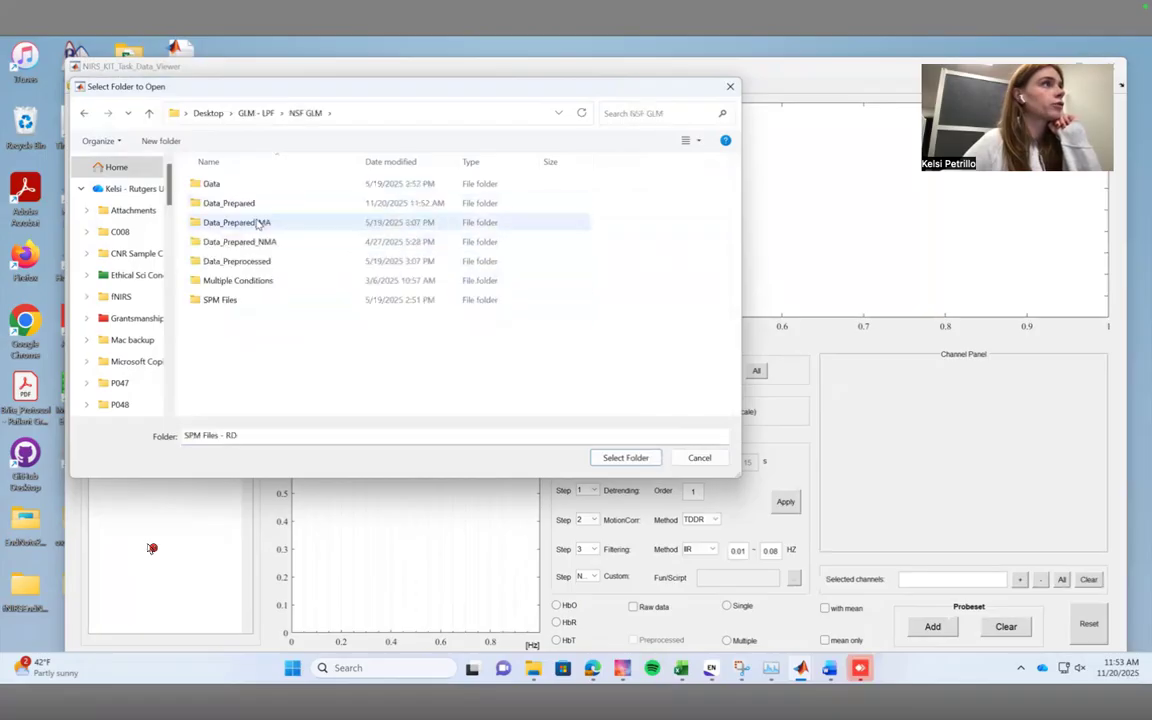
{"action": "double_click", "coordinate": [229, 203]}
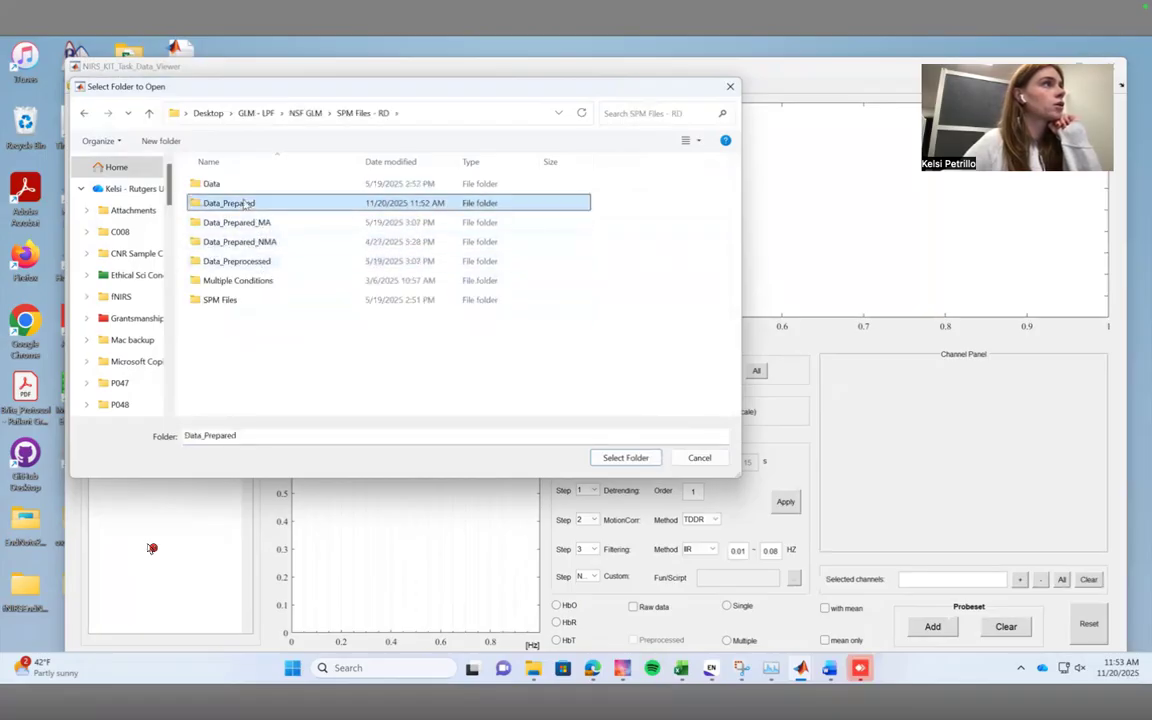
{"action": "left_click", "coordinate": [625, 460]}
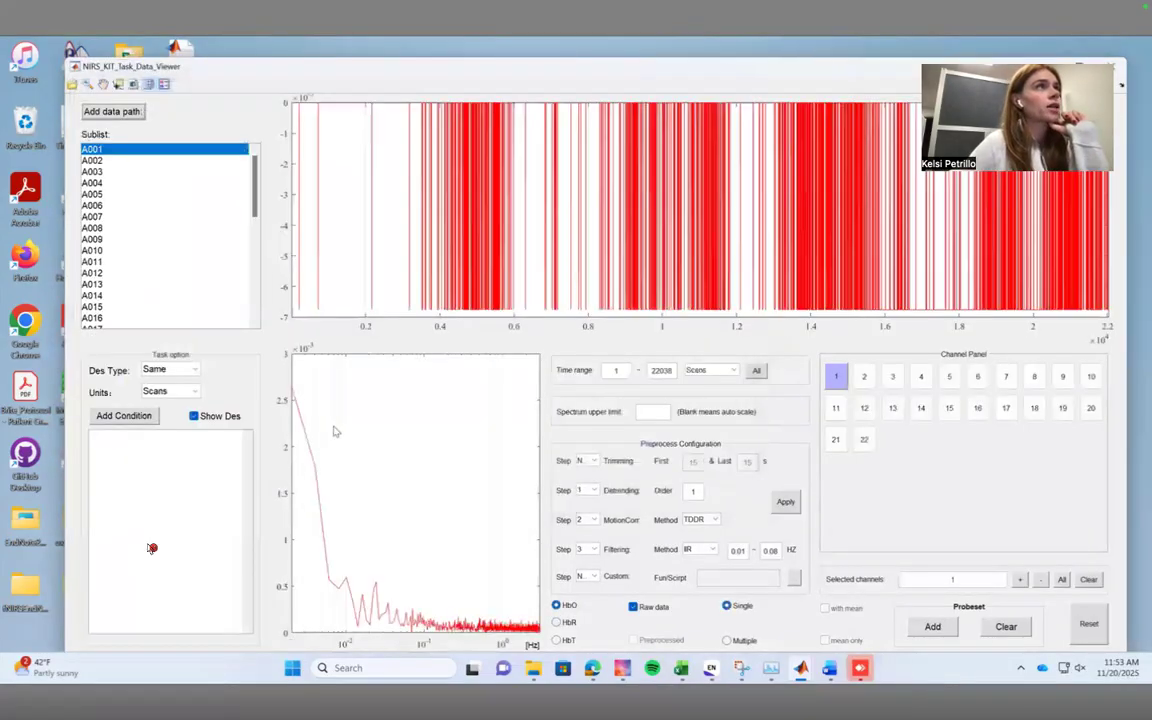
Browse the raw HbO signals of channel 1 for several A and C subjects, including C028, and return to A001.
{"action": "left_click", "coordinate": [130, 173]}
{"action": "left_click", "coordinate": [127, 207]}
{"action": "left_click", "coordinate": [118, 263]}
{"action": "scroll", "coordinate": [111, 286], "scroll_direction": "down", "scroll_amount": 15}
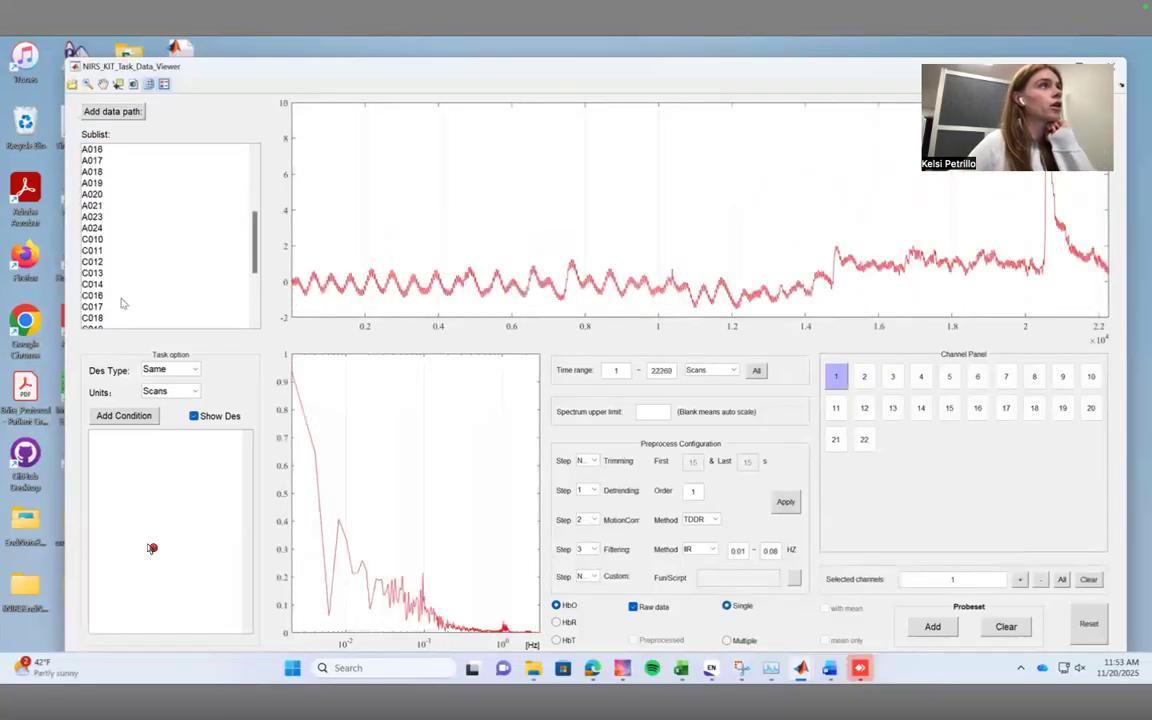
{"action": "left_click", "coordinate": [117, 301]}
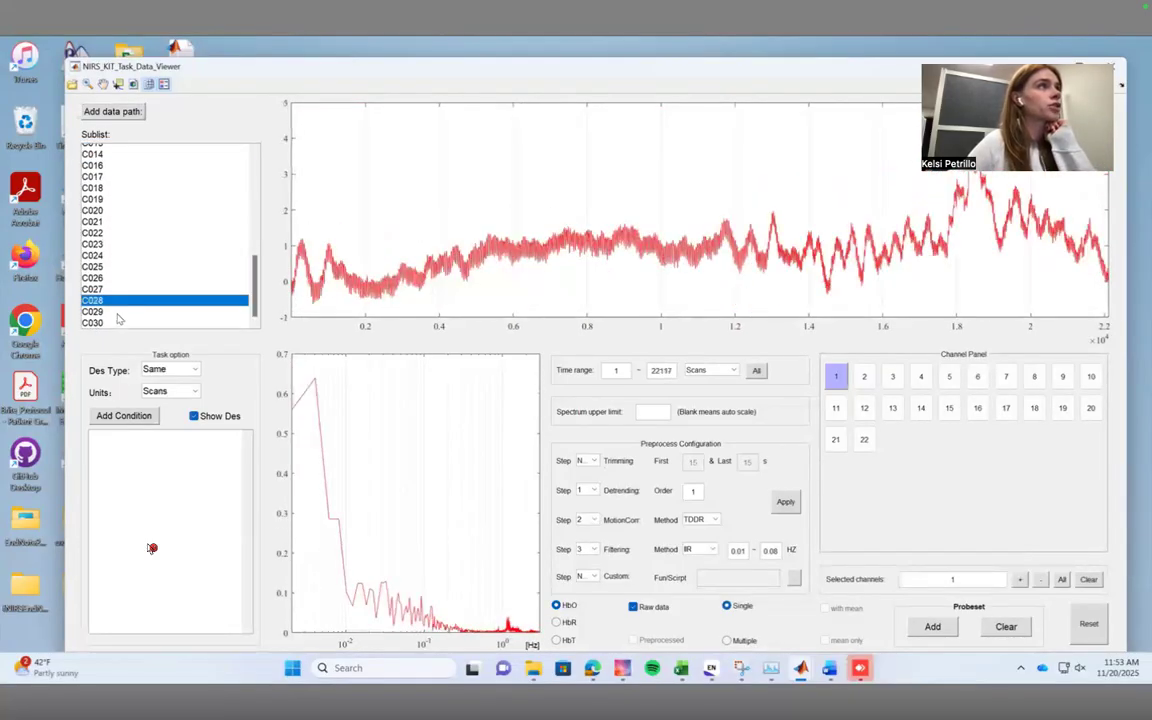
{"action": "left_click", "coordinate": [117, 318]}
{"action": "scroll", "coordinate": [200, 231], "scroll_direction": "up", "scroll_amount": 15}
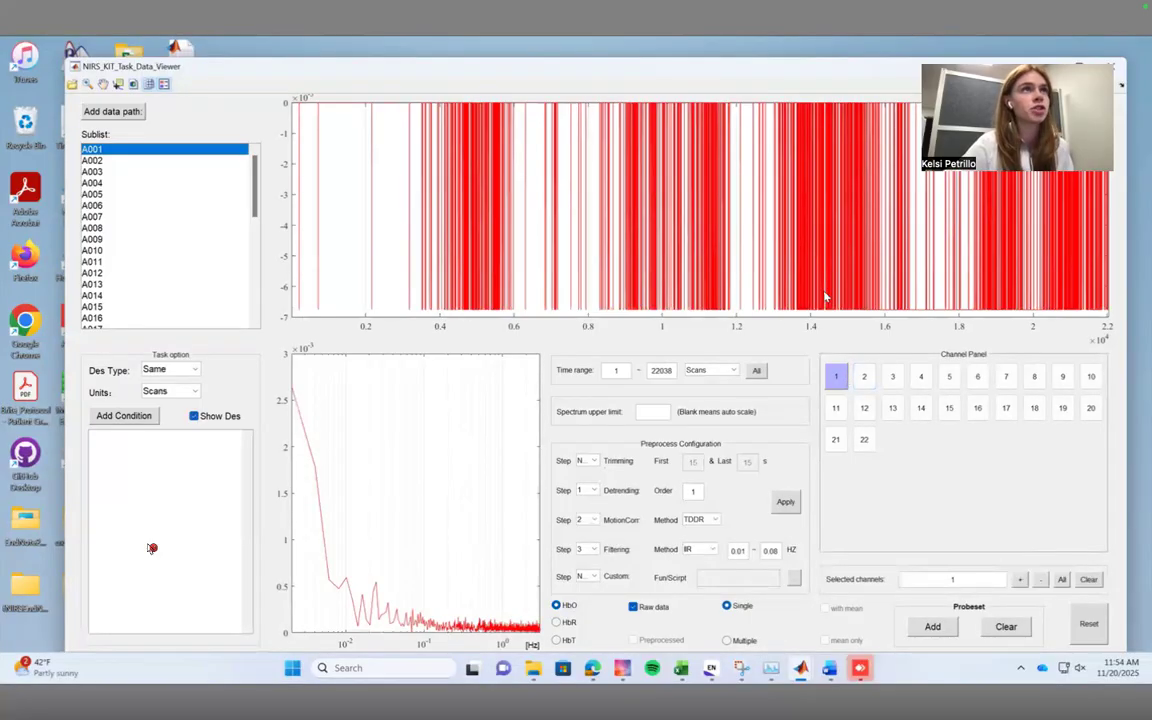
Examine the raw HbO signal quality of subject A001 across channels 2, 3, 4, 12, 14 and 16 to 18.
{"action": "left_click", "coordinate": [864, 376]}
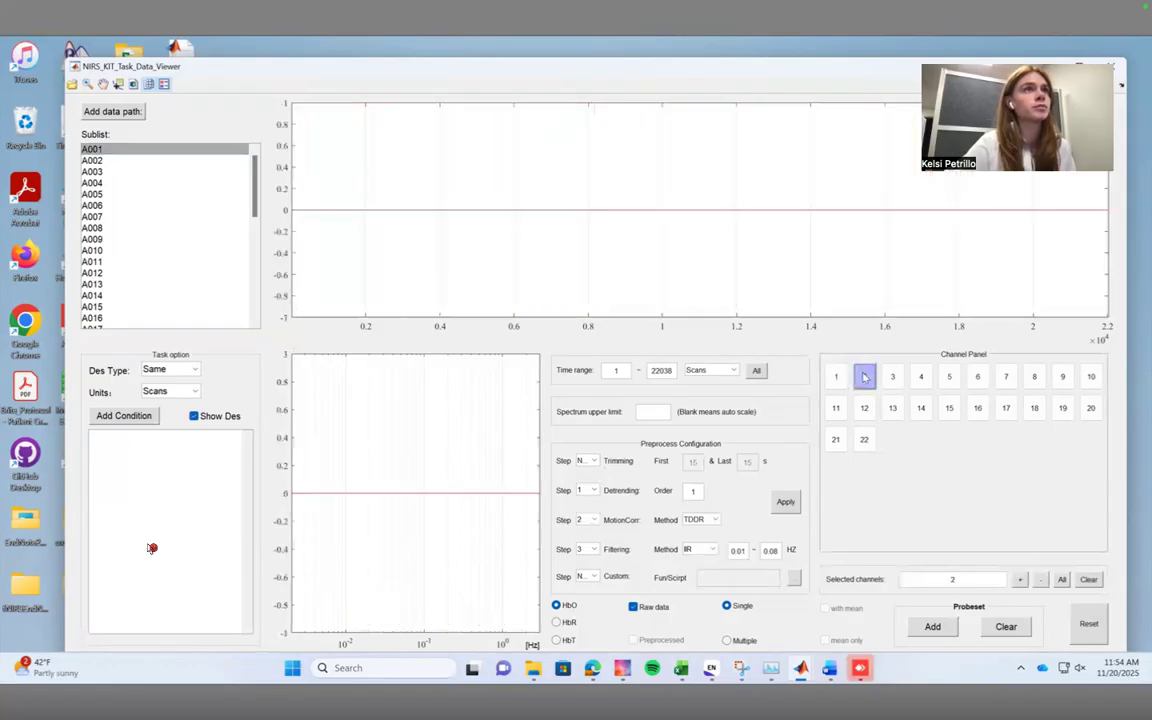
{"action": "left_click", "coordinate": [892, 376]}
{"action": "left_click", "coordinate": [920, 378]}
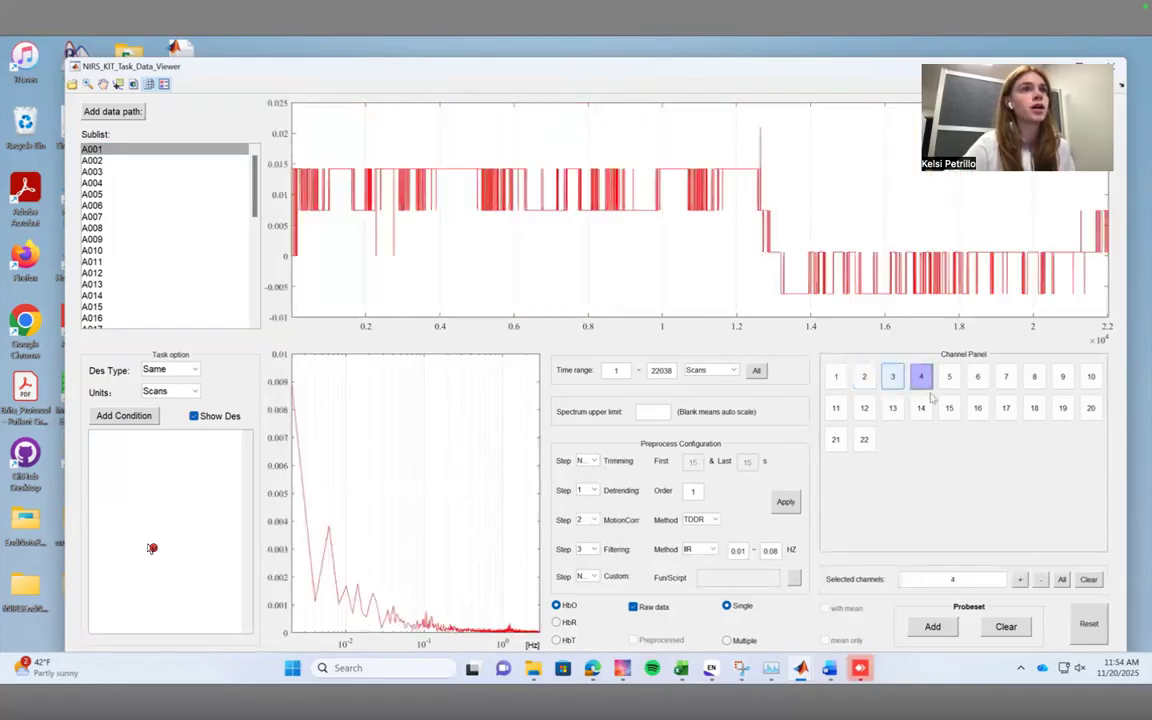
{"action": "left_click", "coordinate": [920, 407]}
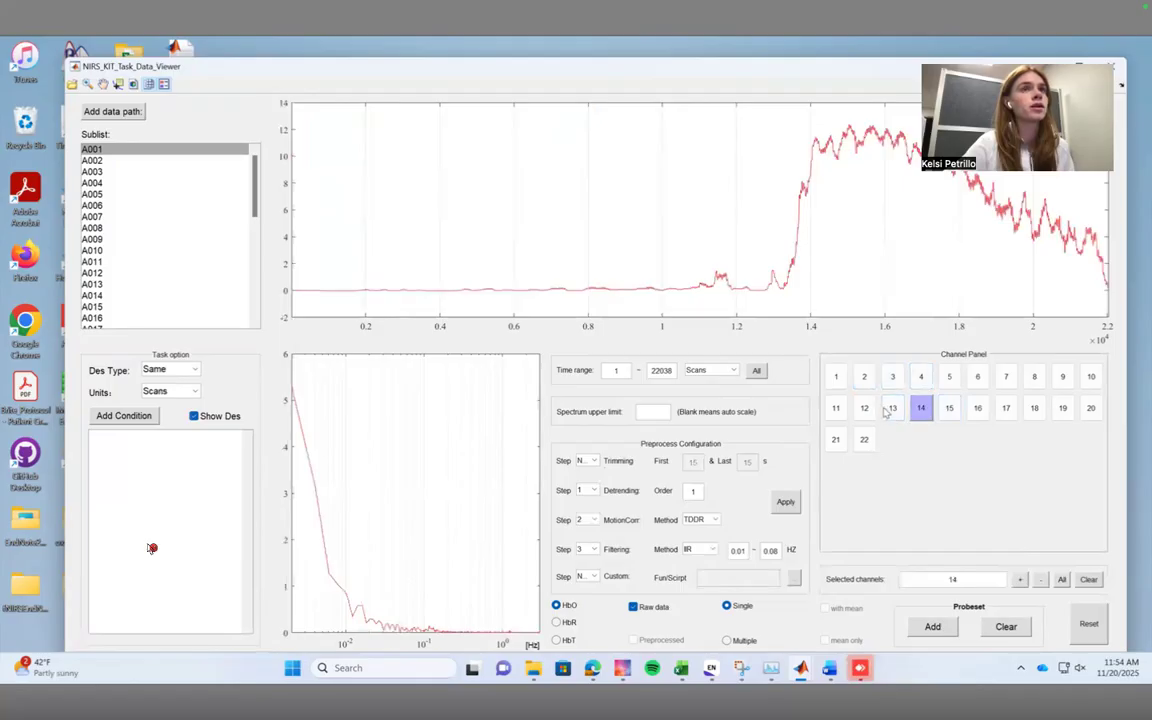
{"action": "left_click", "coordinate": [866, 408]}
{"action": "left_click", "coordinate": [982, 408]}
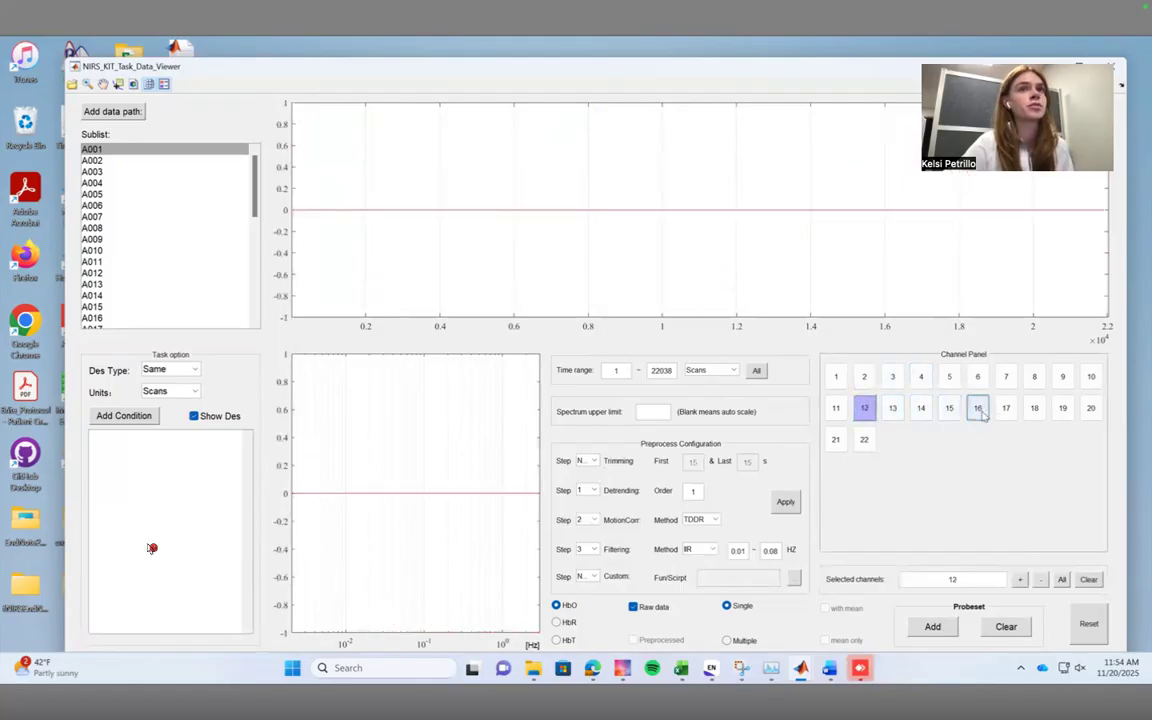
{"action": "left_click", "coordinate": [1006, 408]}
{"action": "left_click", "coordinate": [1038, 411]}
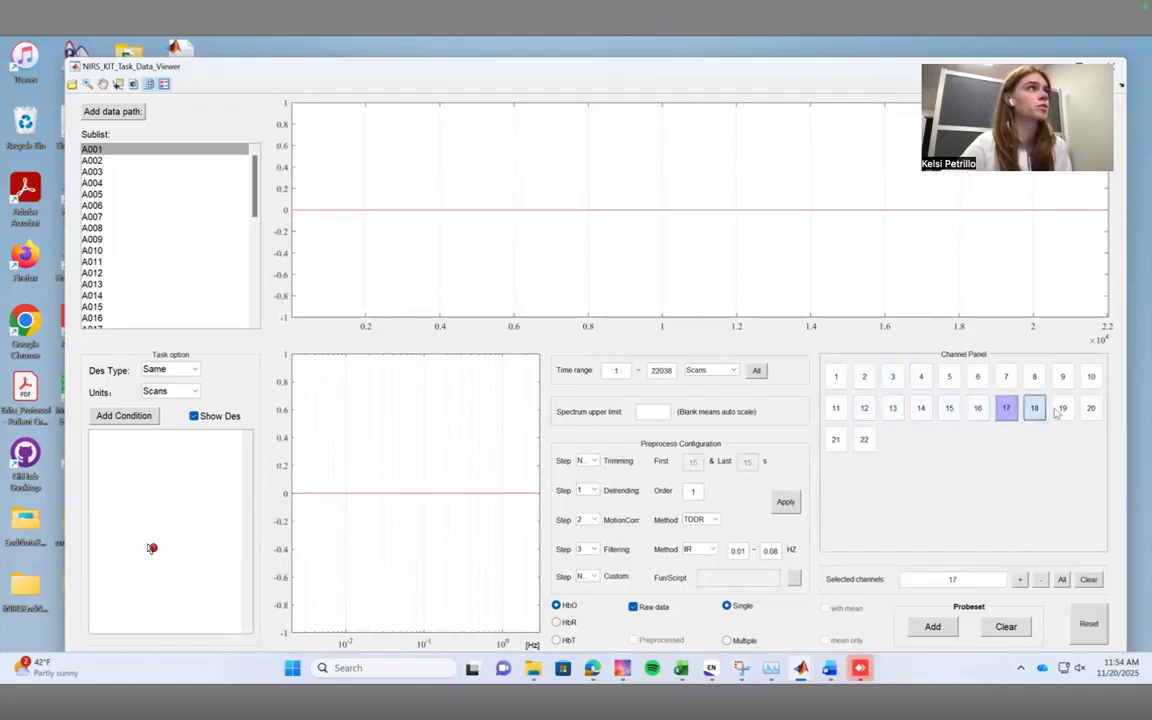
Compare subject A002's signal in channels 18 and 1 with channel 1 of other subjects, including A008 and A006.
{"action": "left_click", "coordinate": [130, 161]}
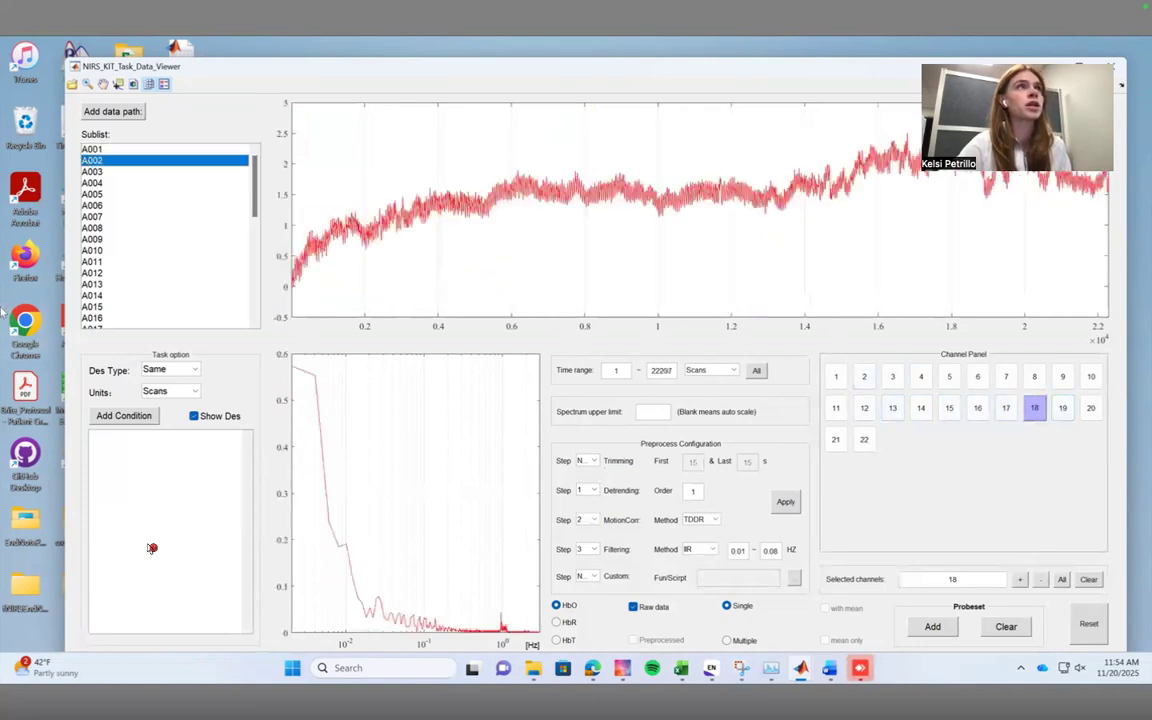
{"action": "left_click", "coordinate": [836, 376]}
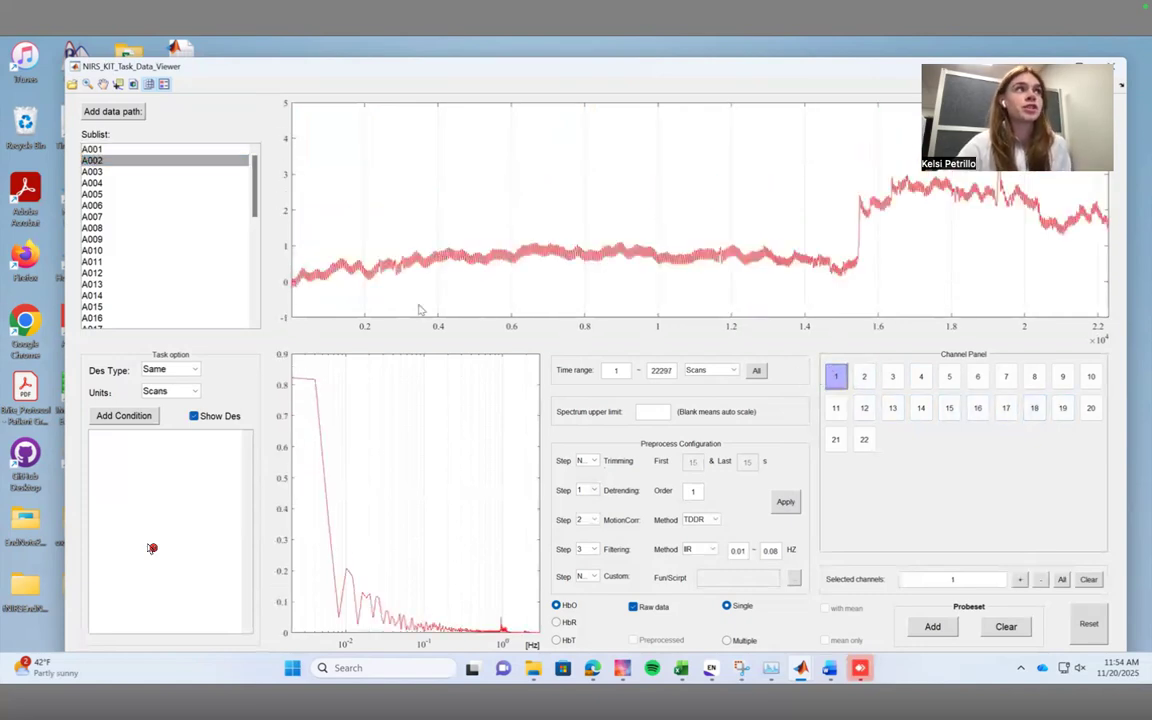
{"action": "left_click", "coordinate": [166, 239]}
{"action": "left_click", "coordinate": [168, 230]}
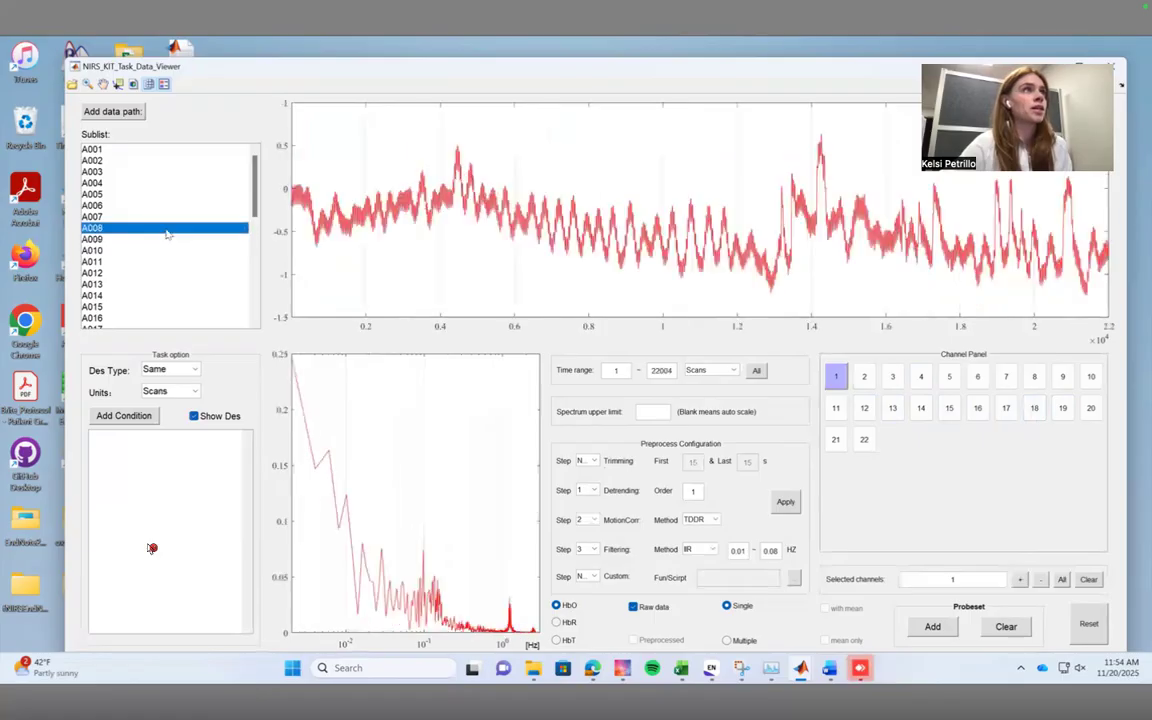
{"action": "left_click", "coordinate": [176, 283]}
{"action": "left_click", "coordinate": [116, 209]}
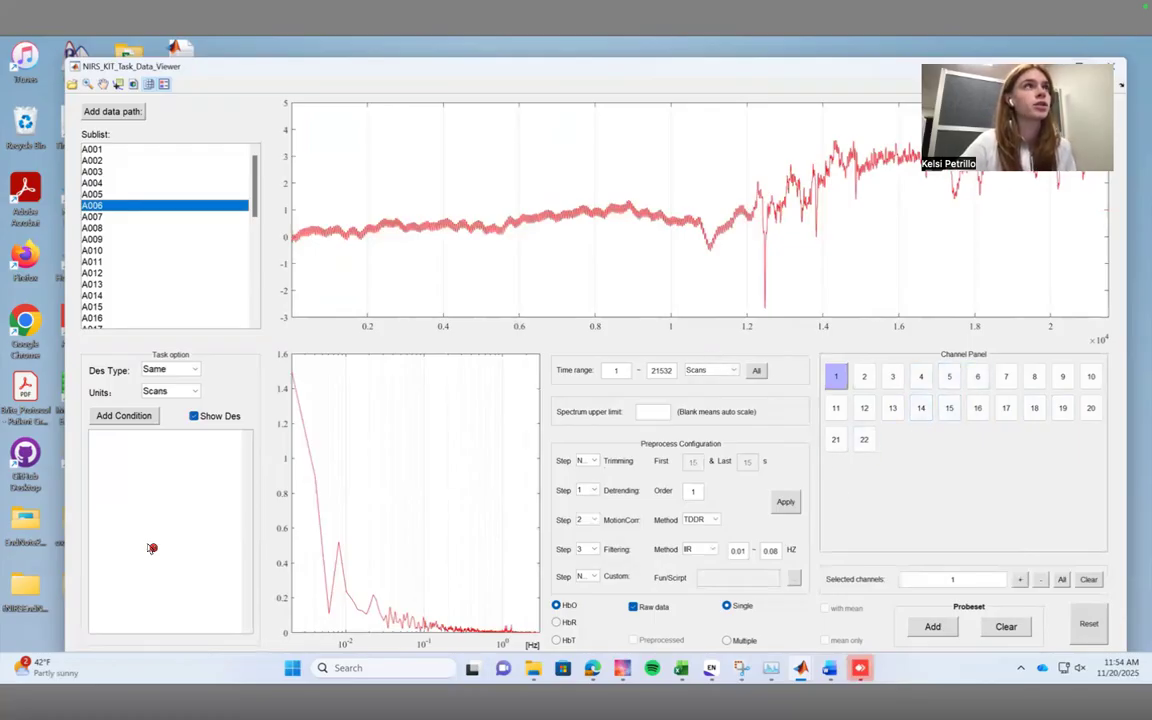
Maximize the Data Viewer and zoom into the early part and, after resetting the plot, the late part of A006's channel 1 signal.
{"action": "left_click", "coordinate": [1079, 67]}
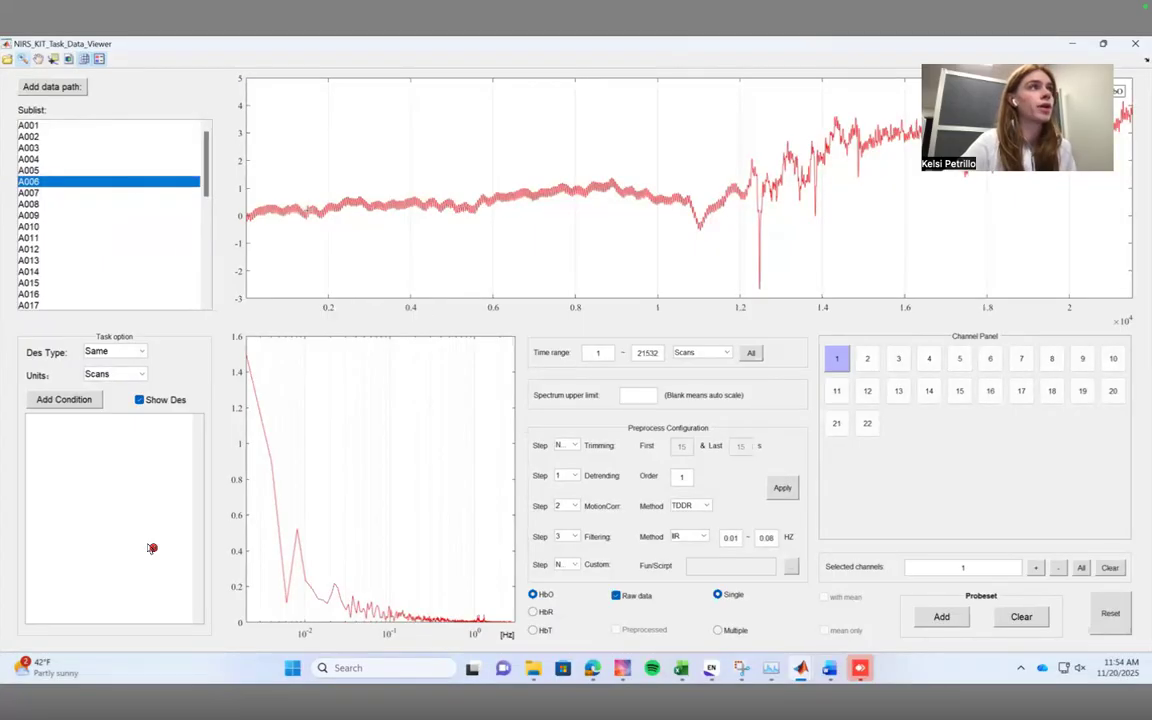
{"action": "left_click", "coordinate": [149, 546]}
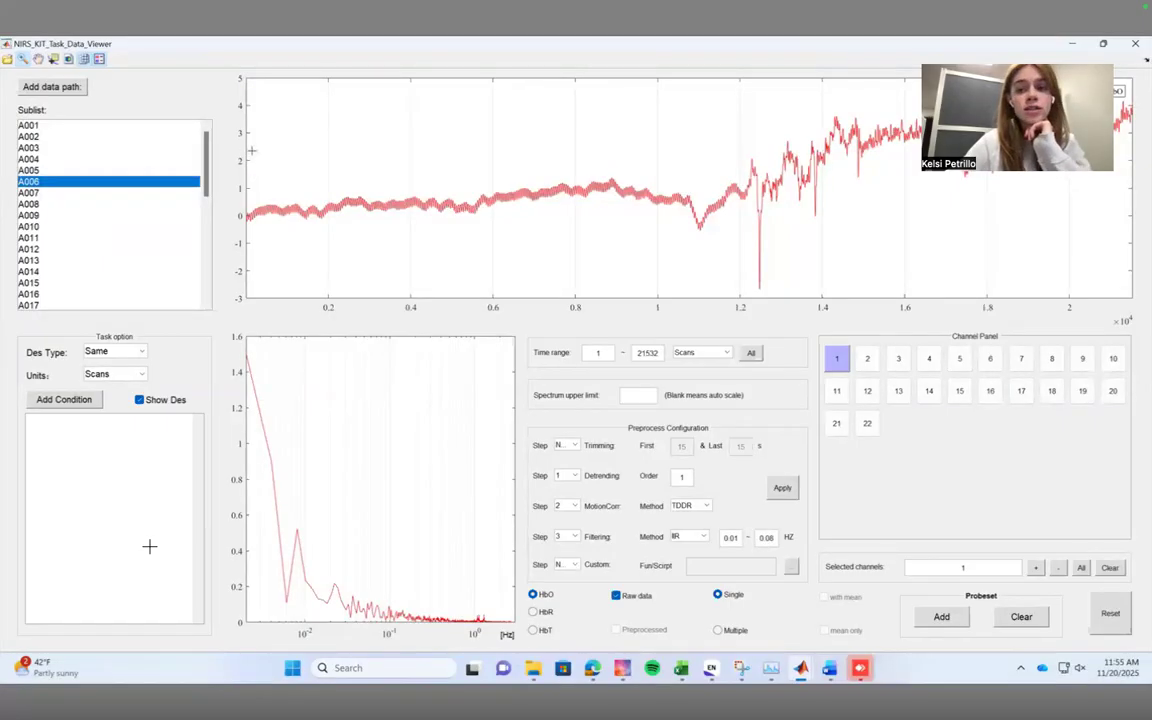
{"action": "left_click_drag", "start_coordinate": [252, 151], "coordinate": [671, 264]}
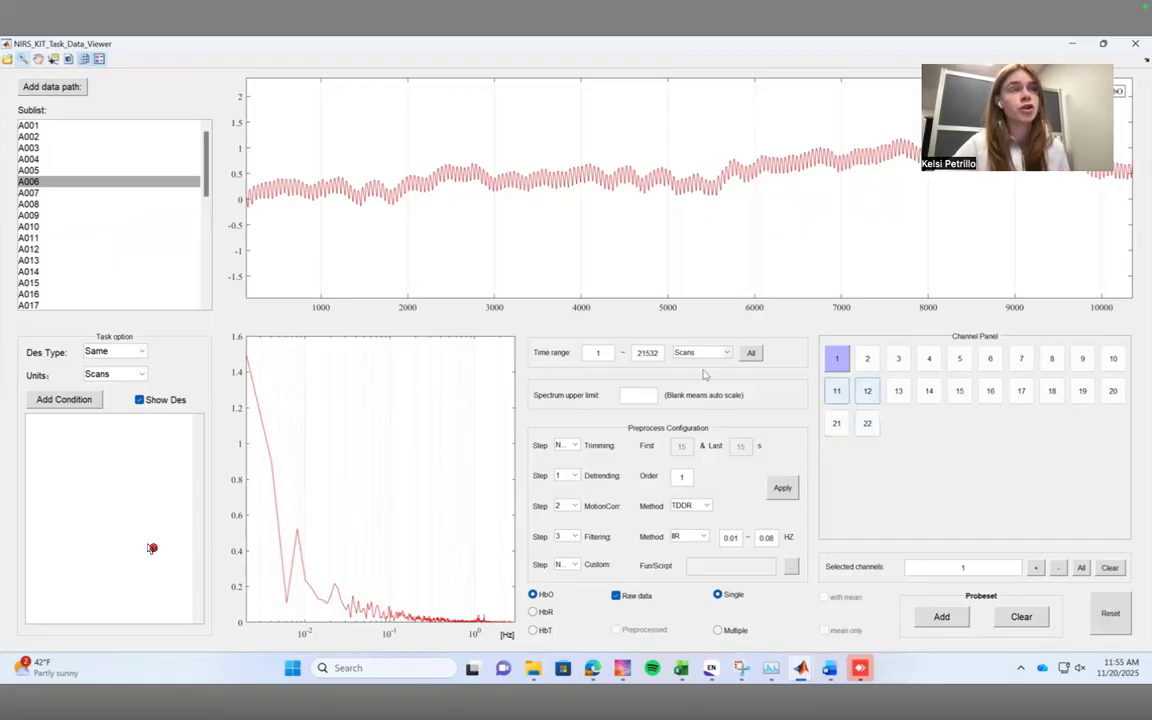
{"action": "left_click", "coordinate": [841, 366]}
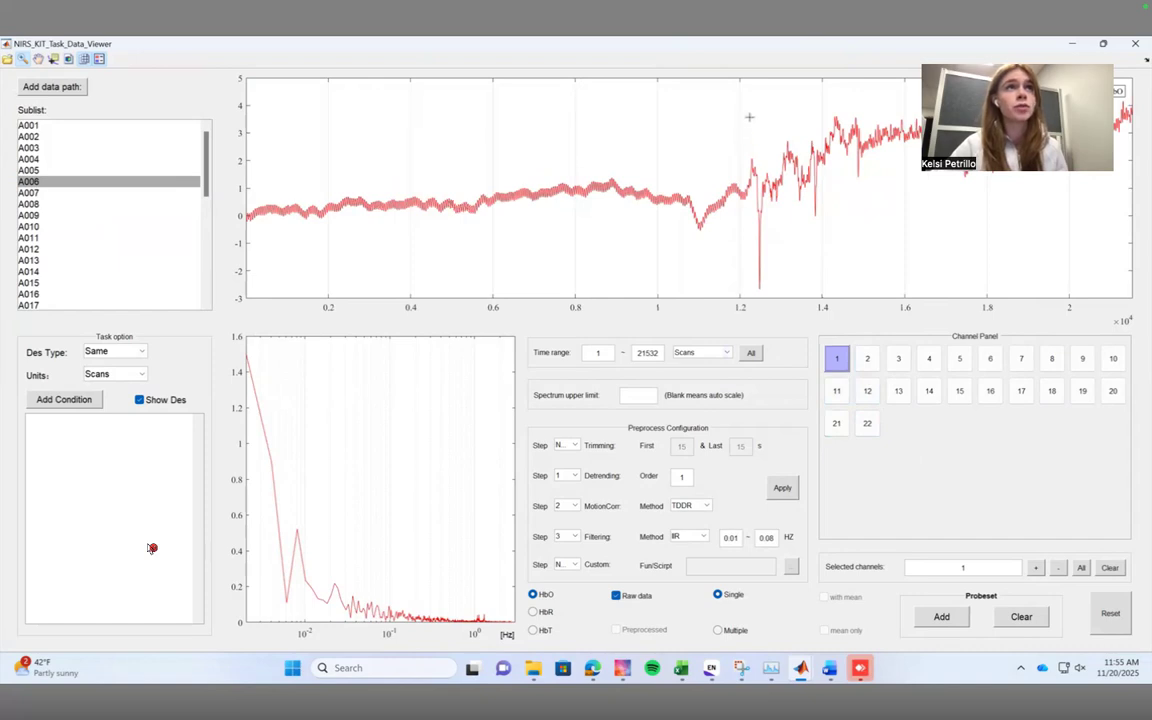
{"action": "left_click_drag", "start_coordinate": [746, 104], "coordinate": [1117, 208]}
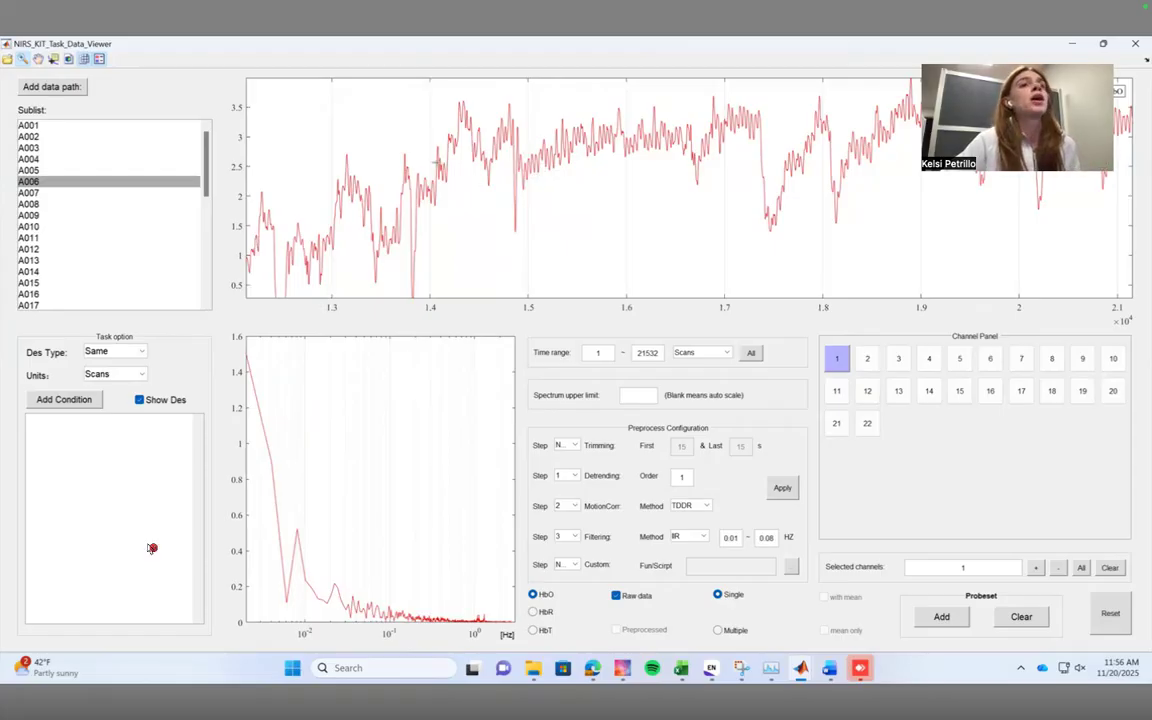
Switch to subject A001 and label its channel 1 as exceptional.
{"action": "left_click", "coordinate": [866, 360]}
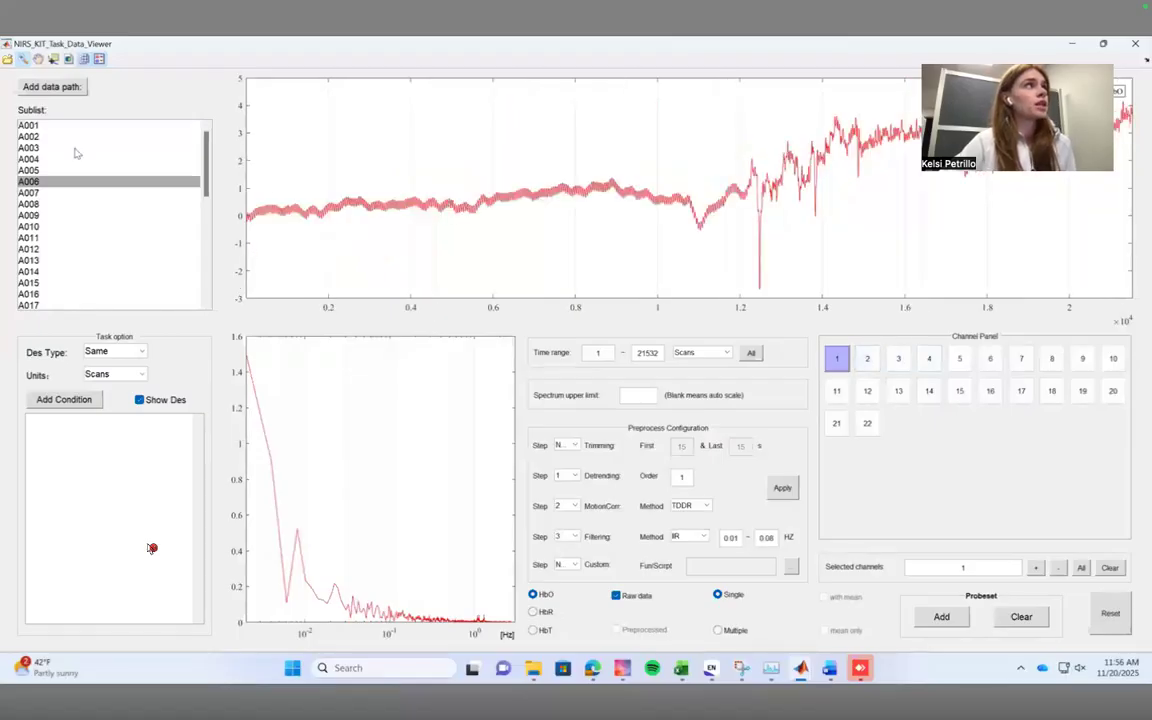
{"action": "left_click", "coordinate": [48, 124]}
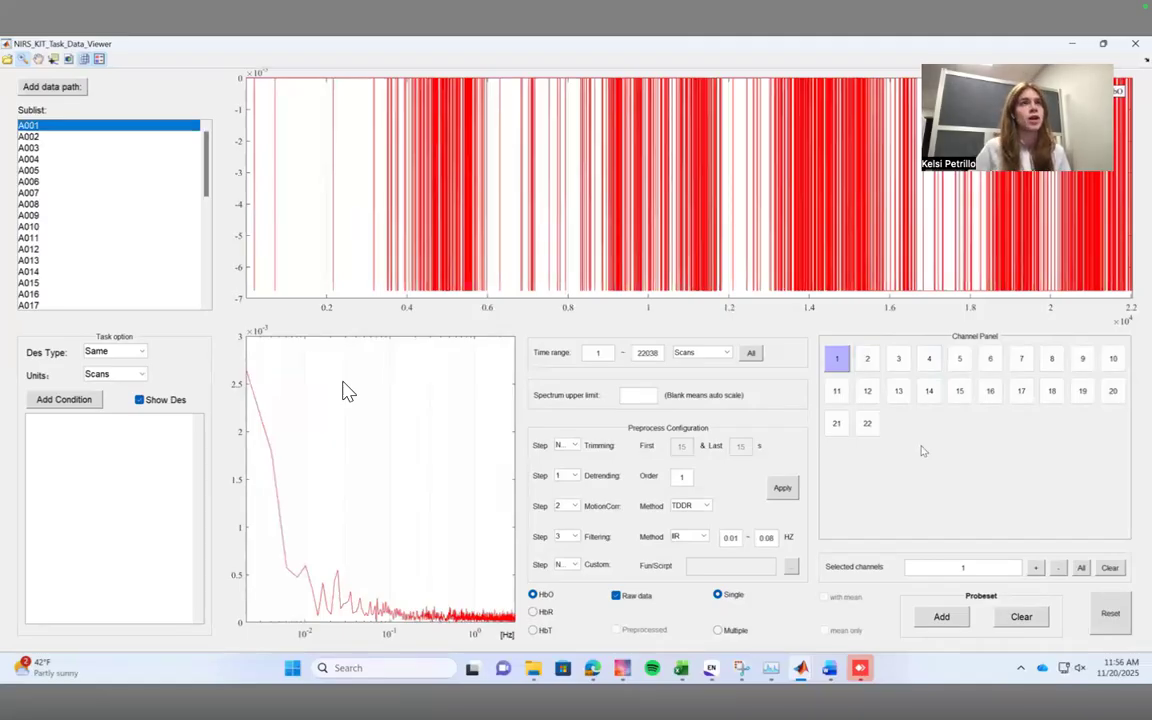
{"action": "left_click", "coordinate": [838, 359]}
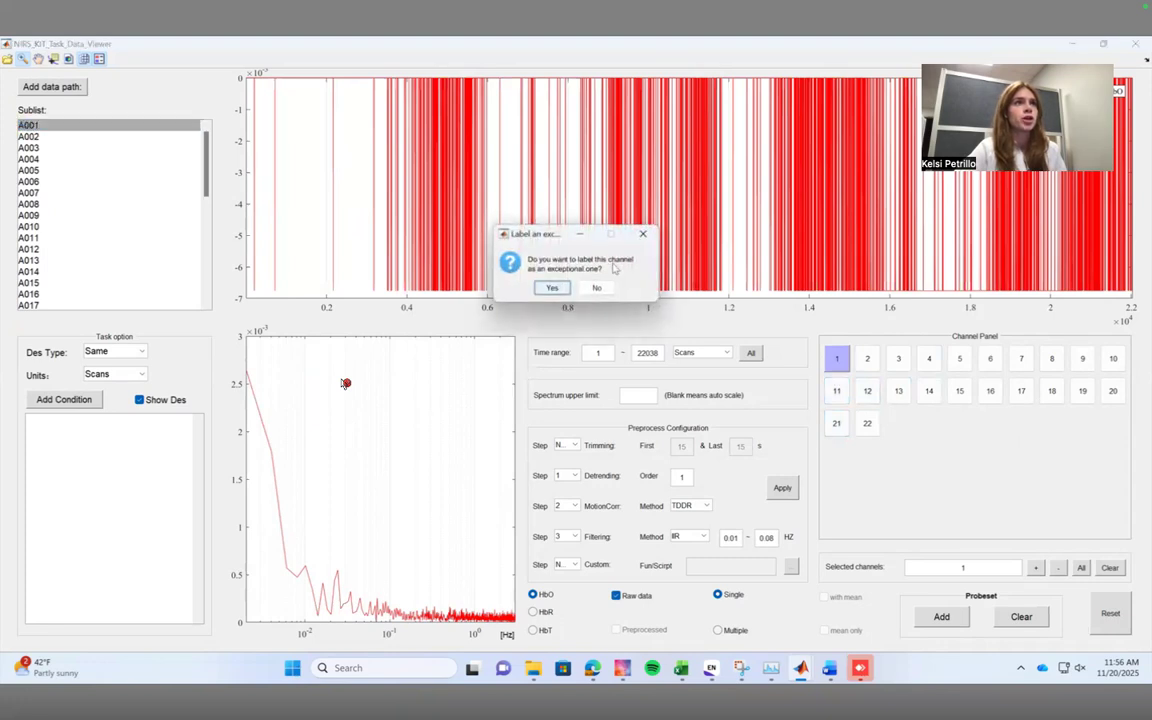
{"action": "left_click", "coordinate": [553, 288]}
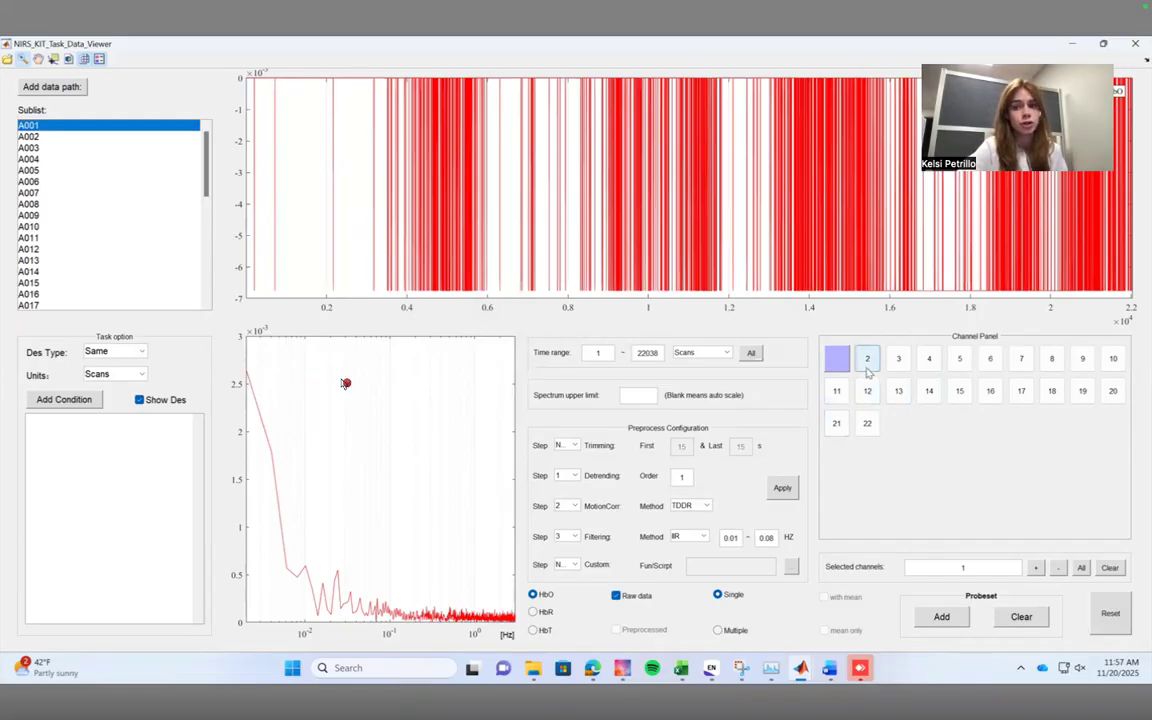
Label channels 2 and 3 of subject A001 as exceptional.
{"action": "left_click", "coordinate": [867, 368]}
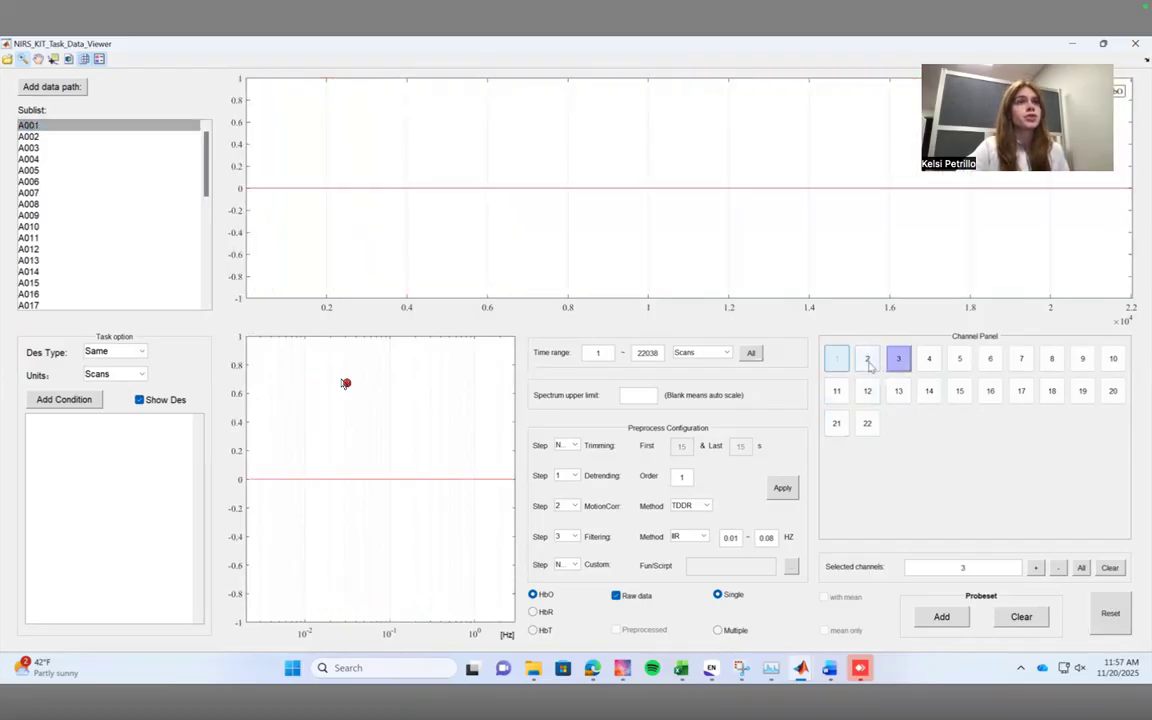
{"action": "right_click", "coordinate": [868, 366]}
{"action": "left_click", "coordinate": [553, 287]}
{"action": "left_click", "coordinate": [899, 361]}
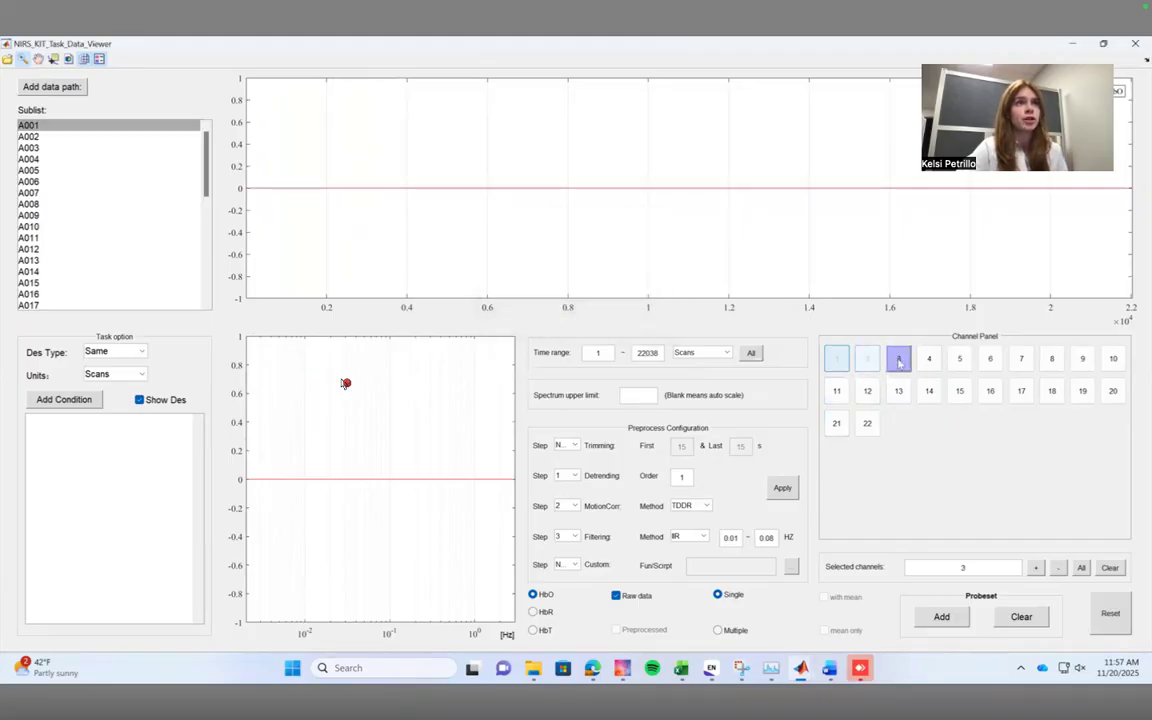
{"action": "right_click", "coordinate": [899, 361]}
{"action": "left_click", "coordinate": [563, 288]}
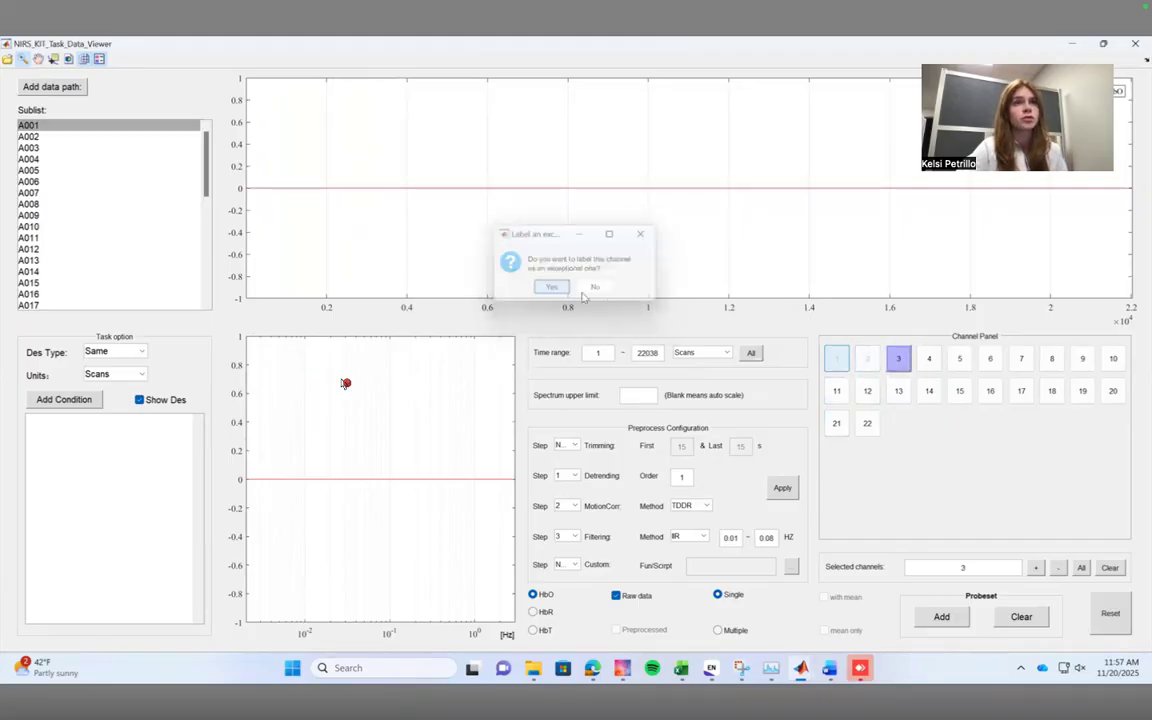
Label channels 4, 5 and 6 of subject A001 as exceptional.
{"action": "left_click", "coordinate": [930, 365]}
{"action": "right_click", "coordinate": [930, 366]}
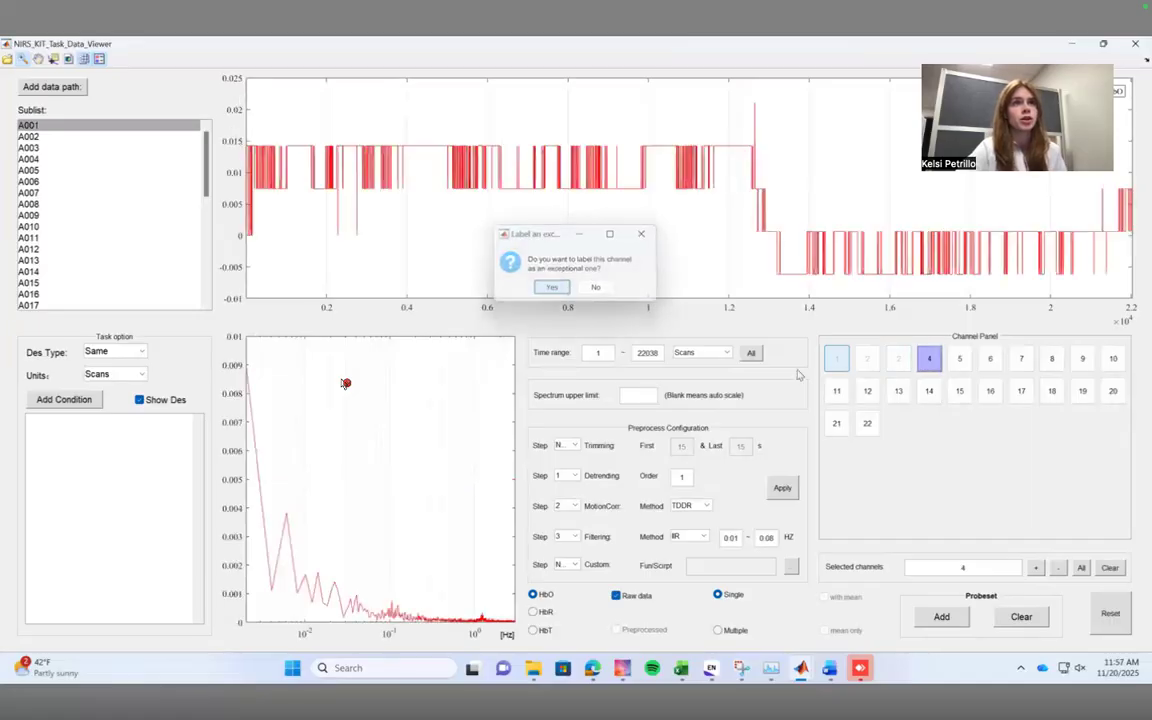
{"action": "left_click", "coordinate": [552, 287]}
{"action": "left_click", "coordinate": [962, 361]}
{"action": "right_click", "coordinate": [962, 361]}
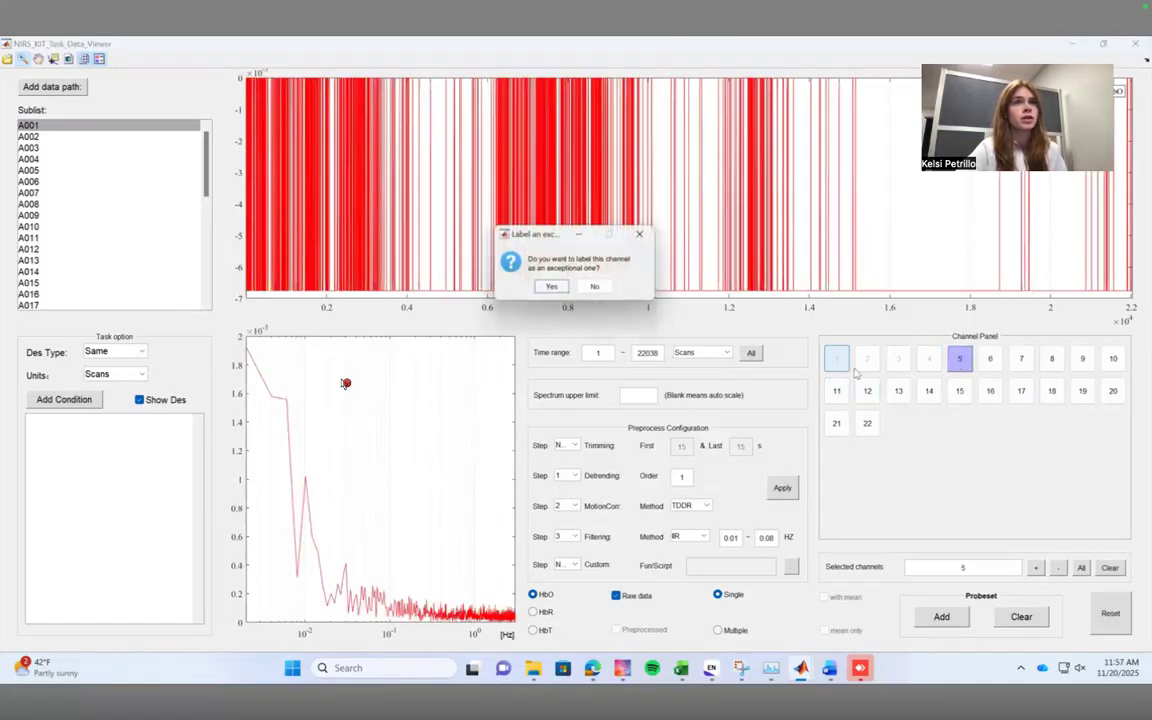
{"action": "left_click", "coordinate": [552, 287]}
{"action": "left_click", "coordinate": [990, 359]}
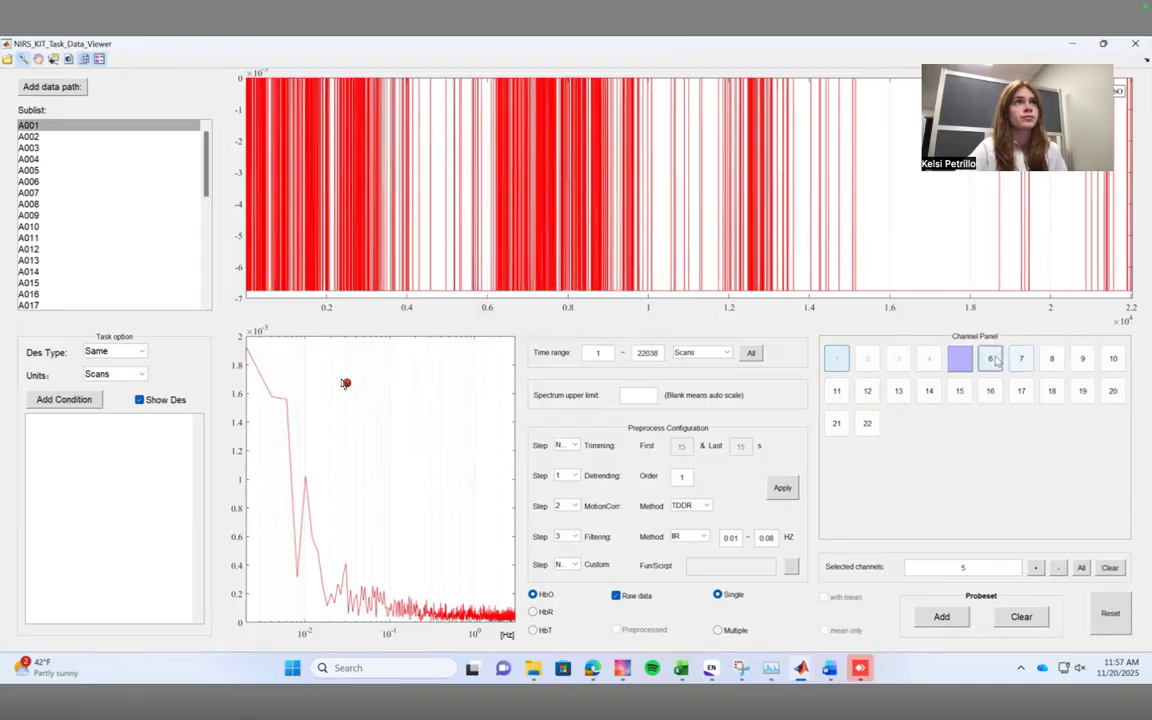
{"action": "right_click", "coordinate": [990, 359]}
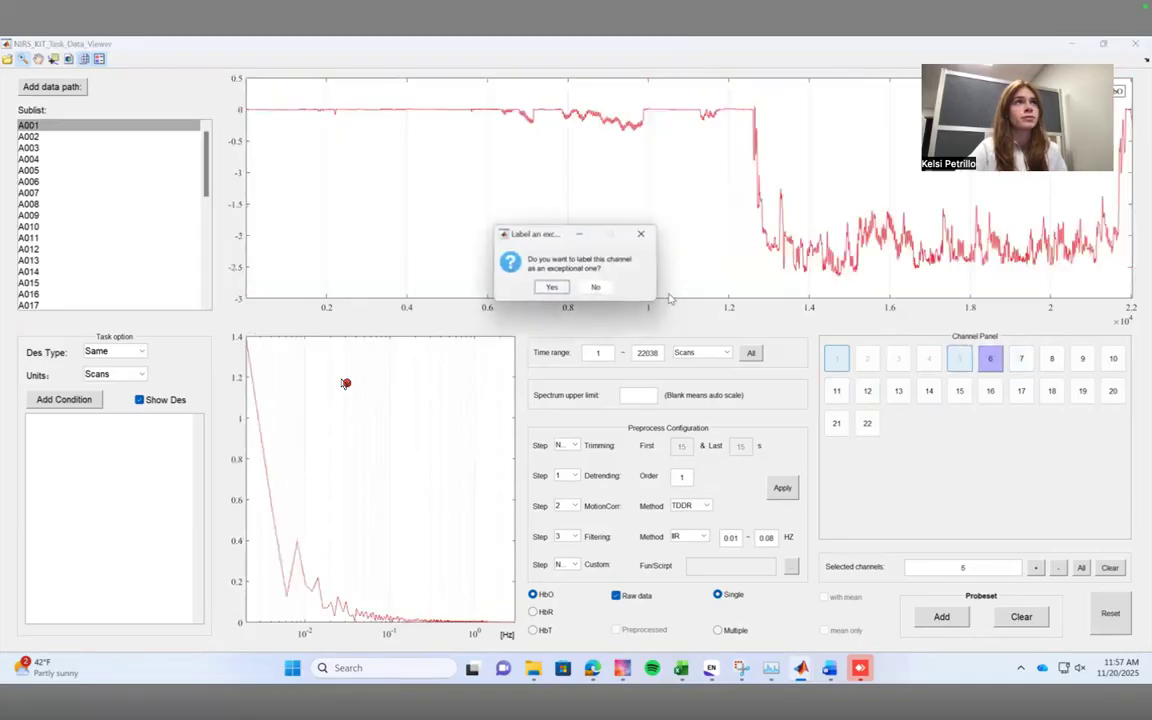
{"action": "left_click", "coordinate": [552, 287]}
Review the raw signals of A001's channels 7 to 10 and label channel 7 as exceptional.
{"action": "left_click", "coordinate": [1026, 360]}
{"action": "left_click", "coordinate": [1051, 359]}
{"action": "left_click", "coordinate": [1082, 359]}
{"action": "left_click", "coordinate": [1112, 357]}
{"action": "left_click", "coordinate": [1085, 361]}
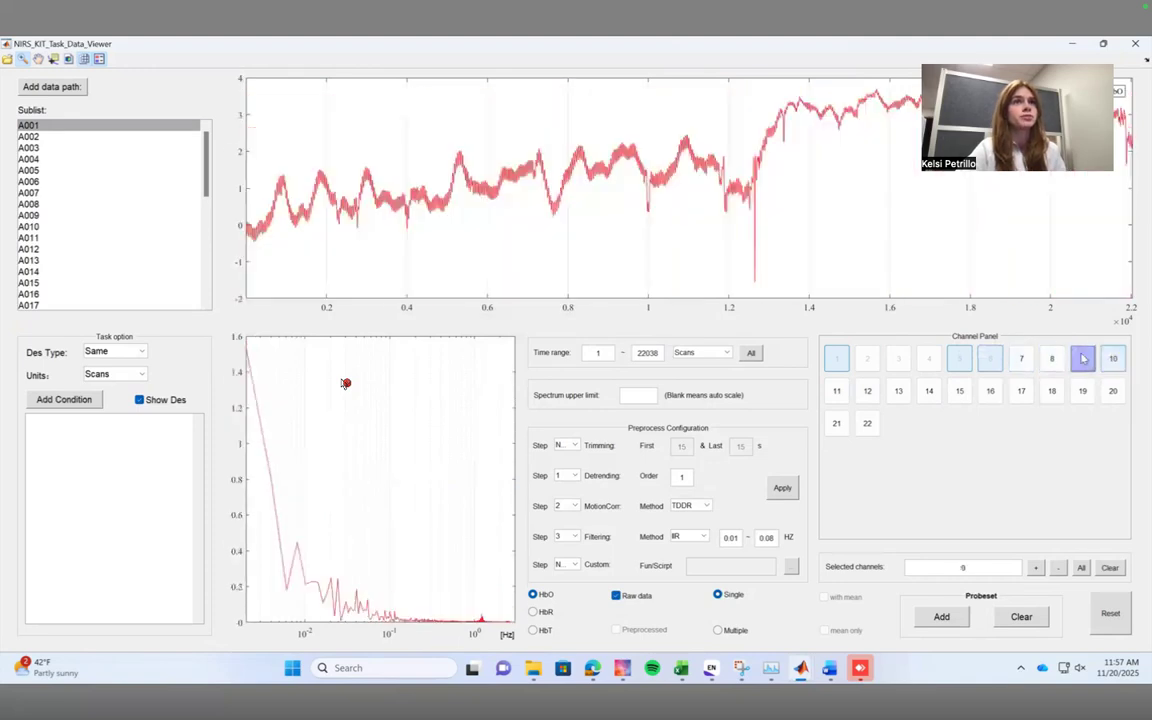
{"action": "double_click", "coordinate": [1026, 362]}
{"action": "left_click", "coordinate": [552, 287]}
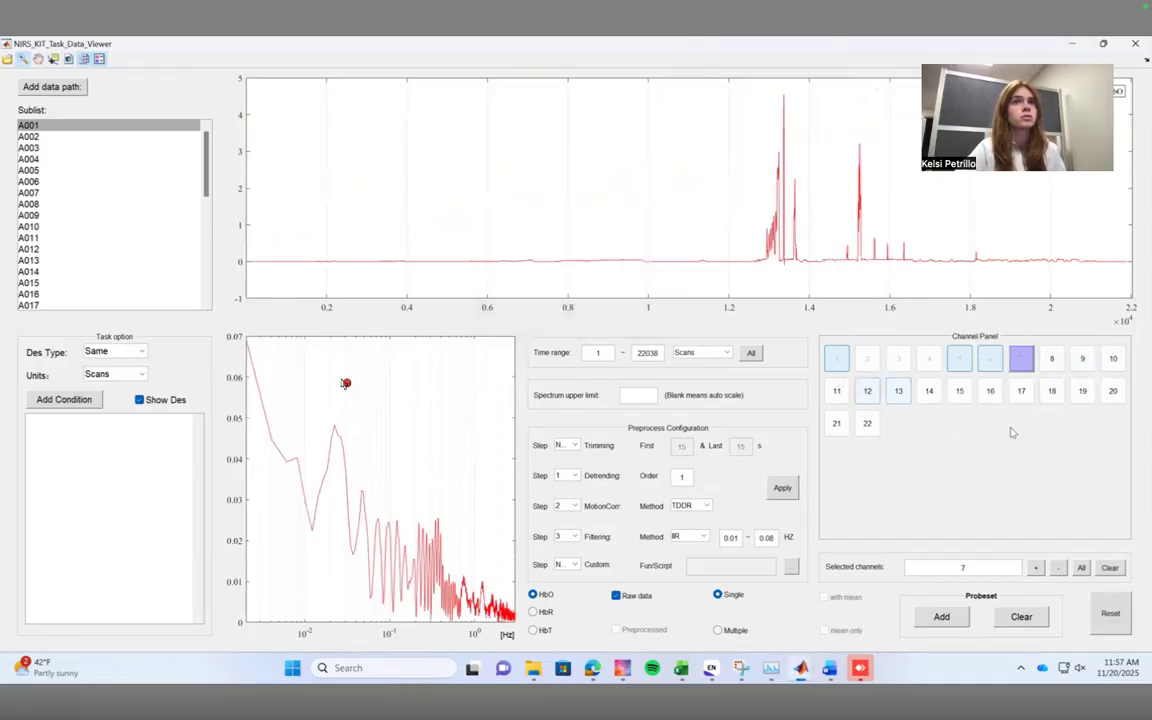
Label channels 8 and 10 of subject A001 as exceptional, leaving channel 9 unlabelled.
{"action": "double_click", "coordinate": [1051, 359]}
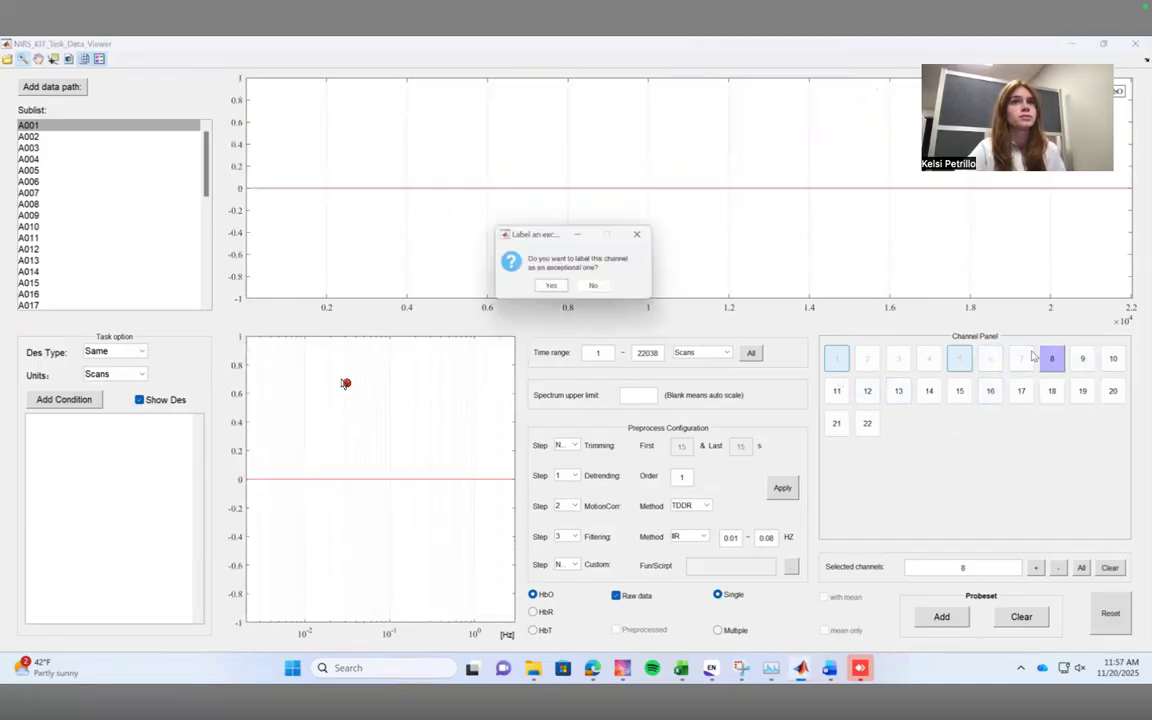
{"action": "left_click", "coordinate": [552, 287]}
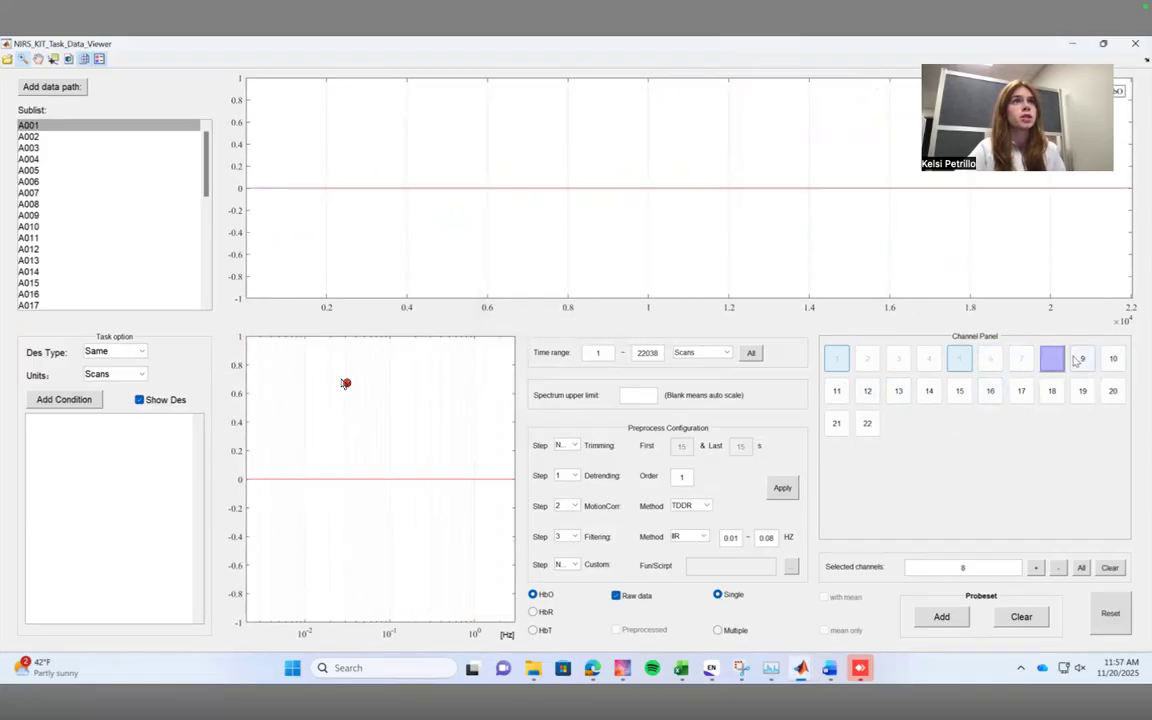
{"action": "left_click", "coordinate": [1082, 360]}
{"action": "left_click", "coordinate": [1113, 361]}
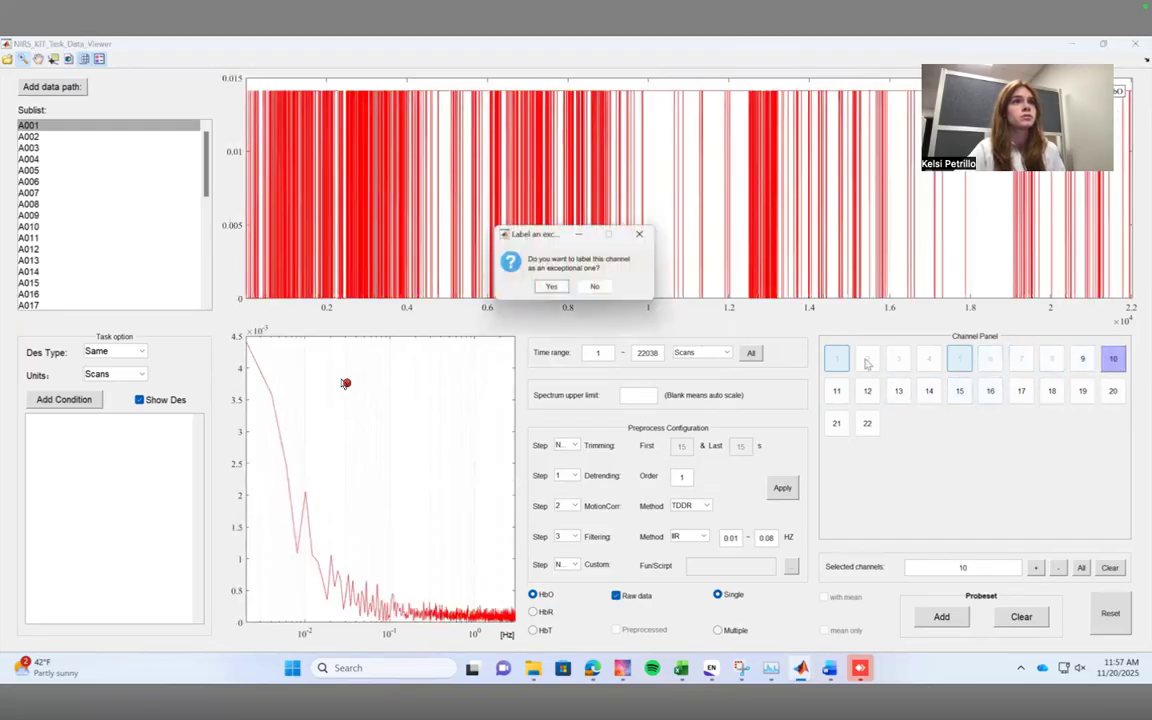
{"action": "left_click", "coordinate": [552, 287]}
Check A001's channel 11 without labelling it, and label channels 12 and 13 as exceptional.
{"action": "left_click", "coordinate": [836, 391]}
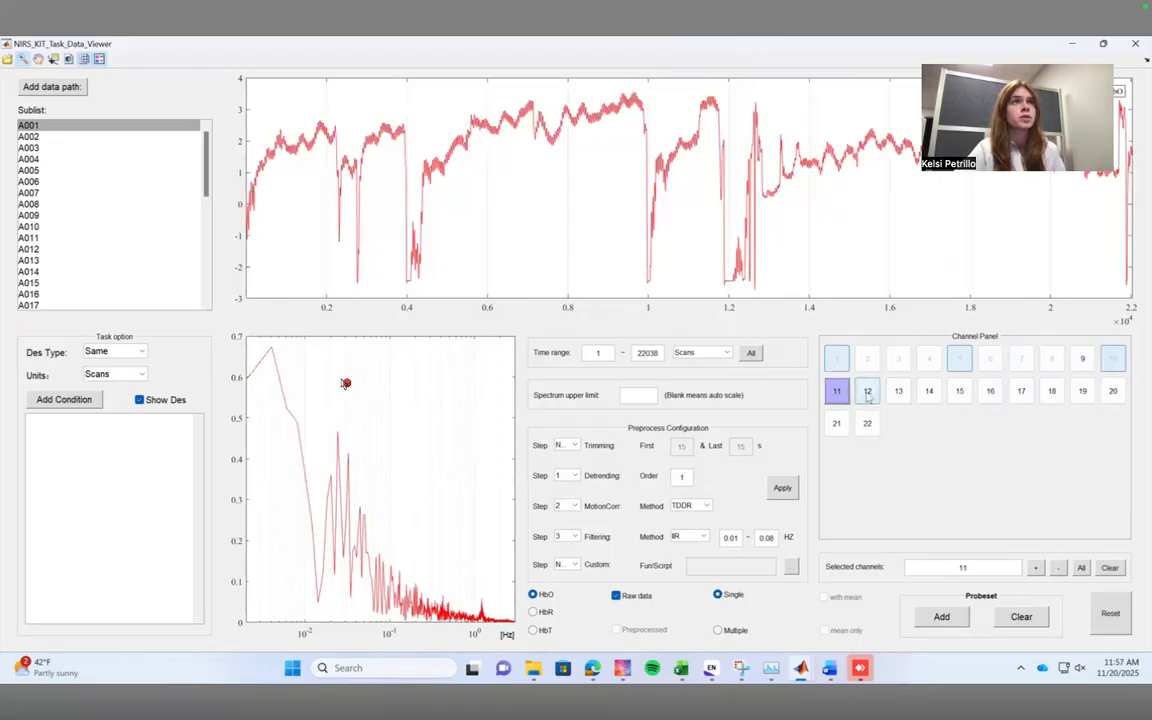
{"action": "left_click", "coordinate": [868, 393]}
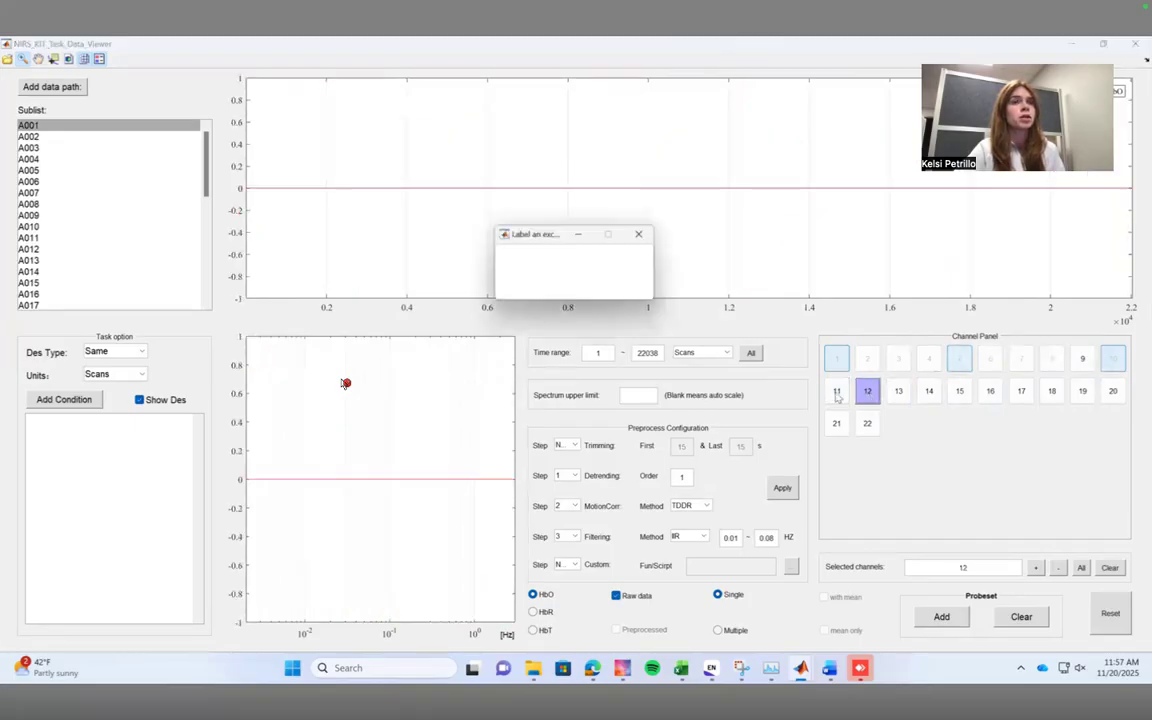
{"action": "left_click", "coordinate": [553, 288]}
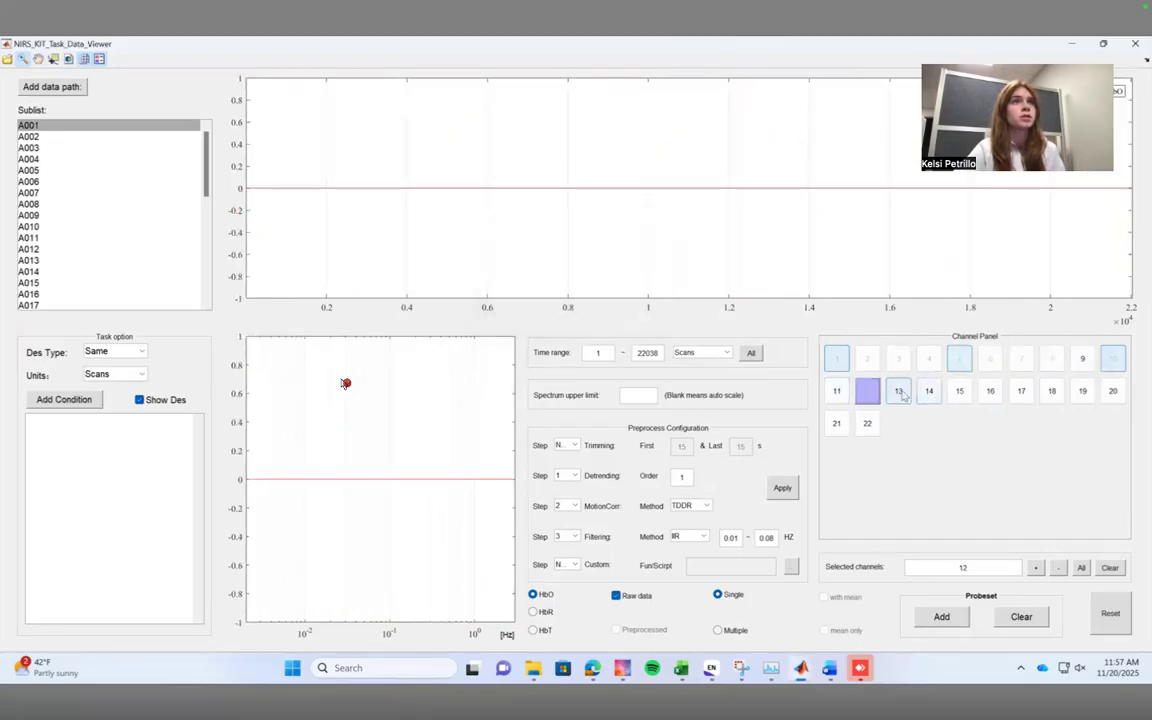
{"action": "left_click", "coordinate": [898, 391]}
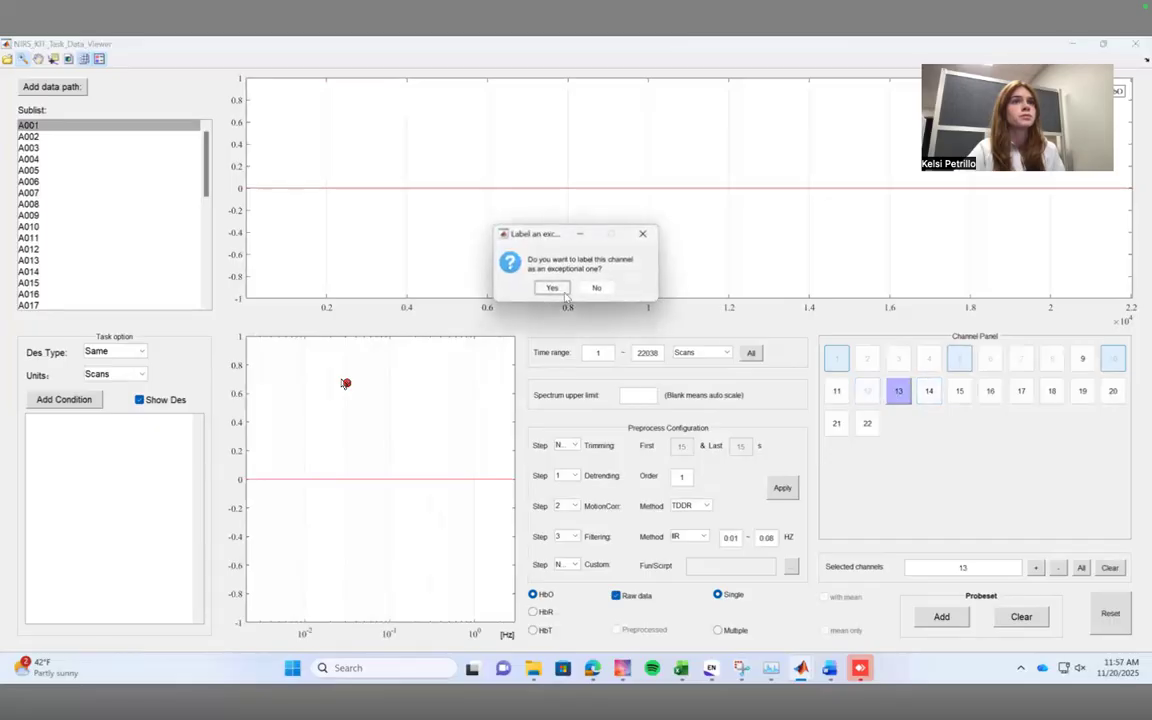
{"action": "left_click", "coordinate": [551, 288]}
Check A001's channel 14 without labelling it, and label channels 15, 16 and 17 as exceptional.
{"action": "left_click", "coordinate": [929, 392]}
{"action": "left_click", "coordinate": [958, 394]}
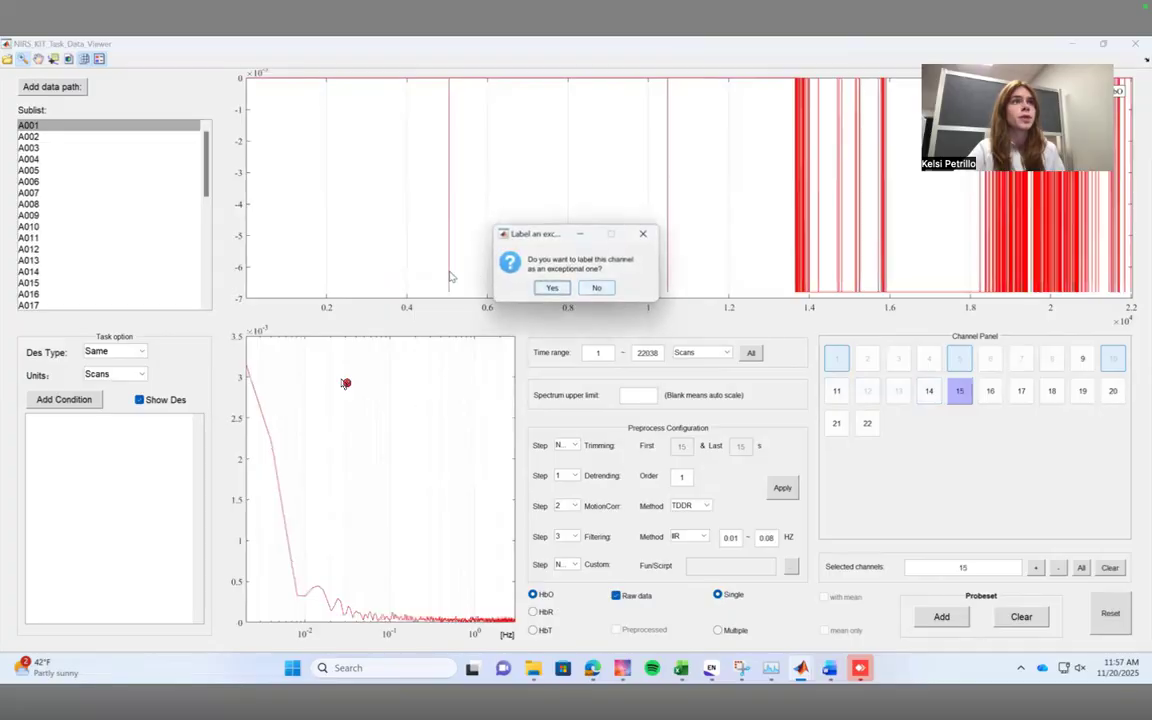
{"action": "left_click", "coordinate": [545, 358]}
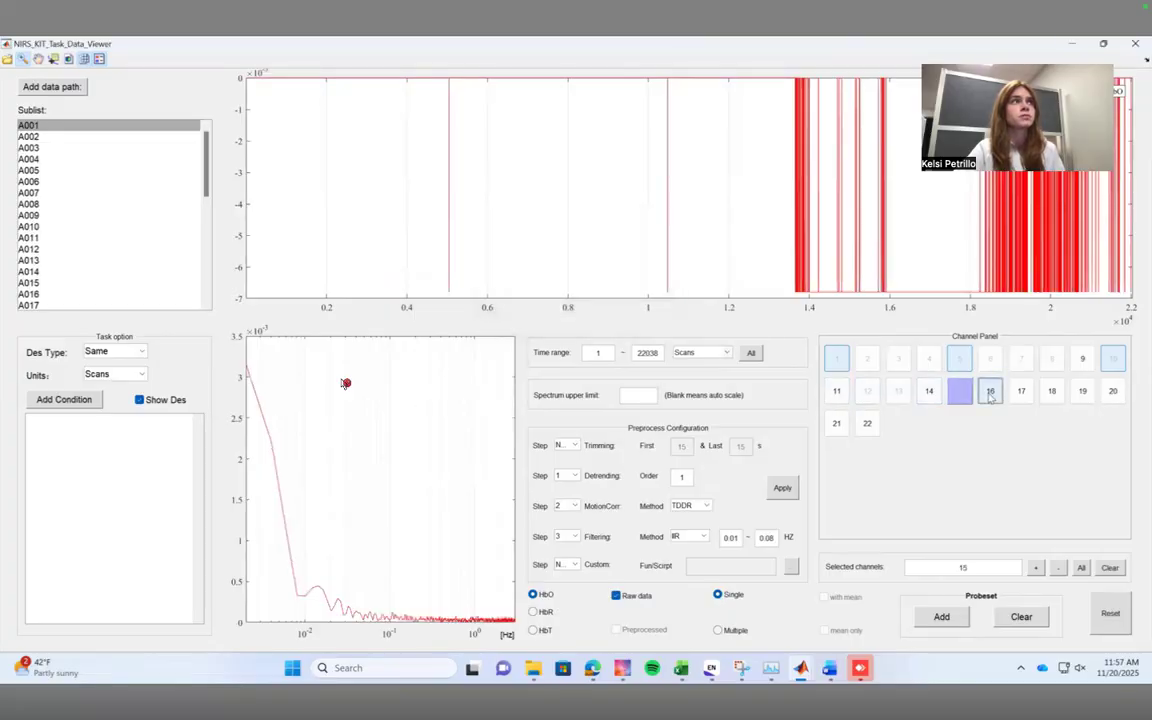
{"action": "left_click", "coordinate": [990, 391]}
{"action": "left_click", "coordinate": [552, 288]}
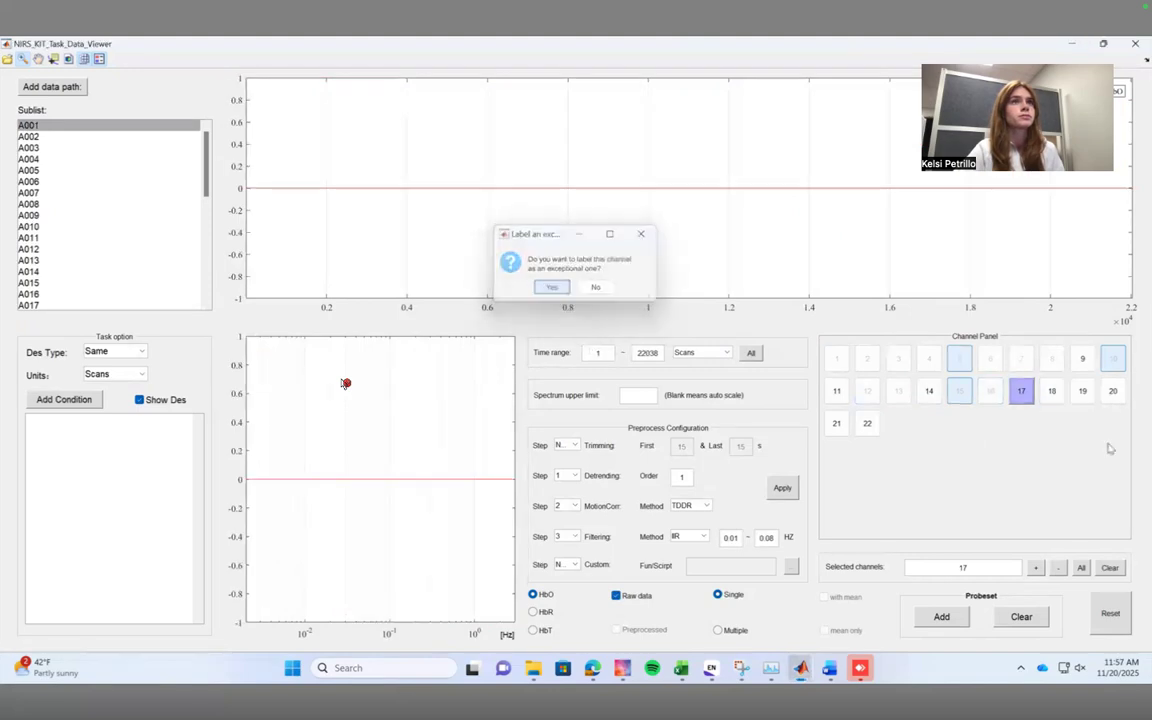
{"action": "left_click", "coordinate": [552, 288]}
Check A001's channel 18 without labelling it, and label channels 19 and 20 as exceptional.
{"action": "left_click", "coordinate": [1053, 395]}
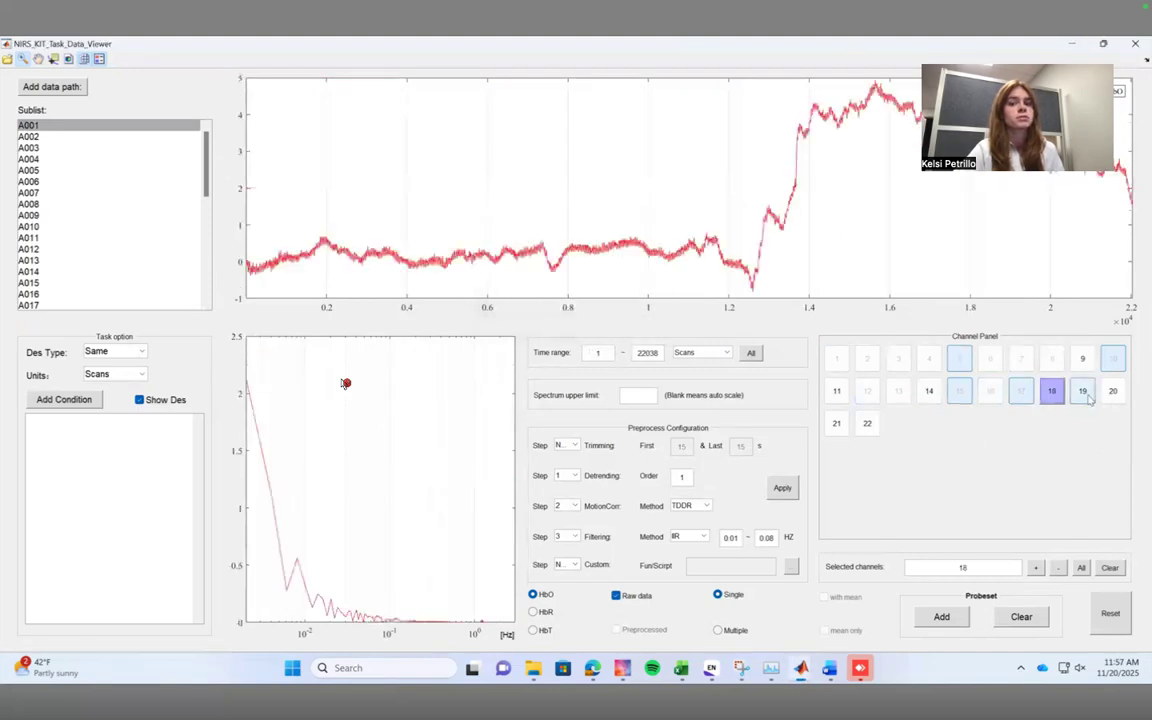
{"action": "left_click", "coordinate": [1086, 394]}
{"action": "right_click", "coordinate": [1094, 395]}
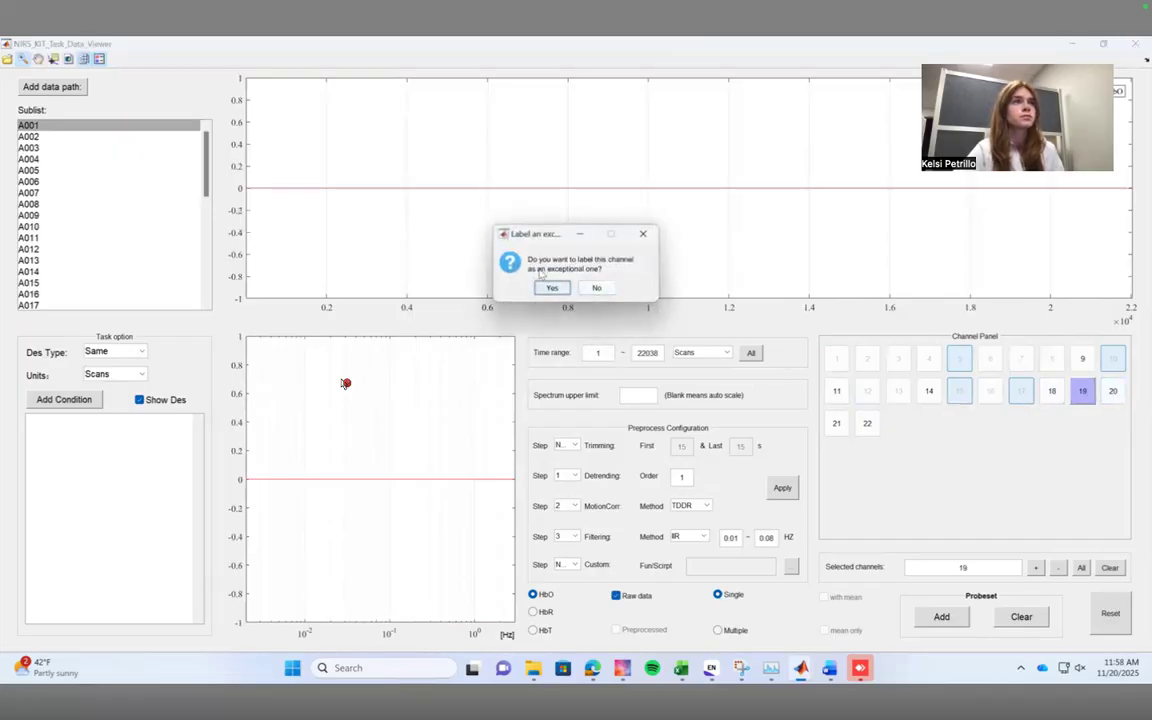
{"action": "left_click", "coordinate": [551, 288]}
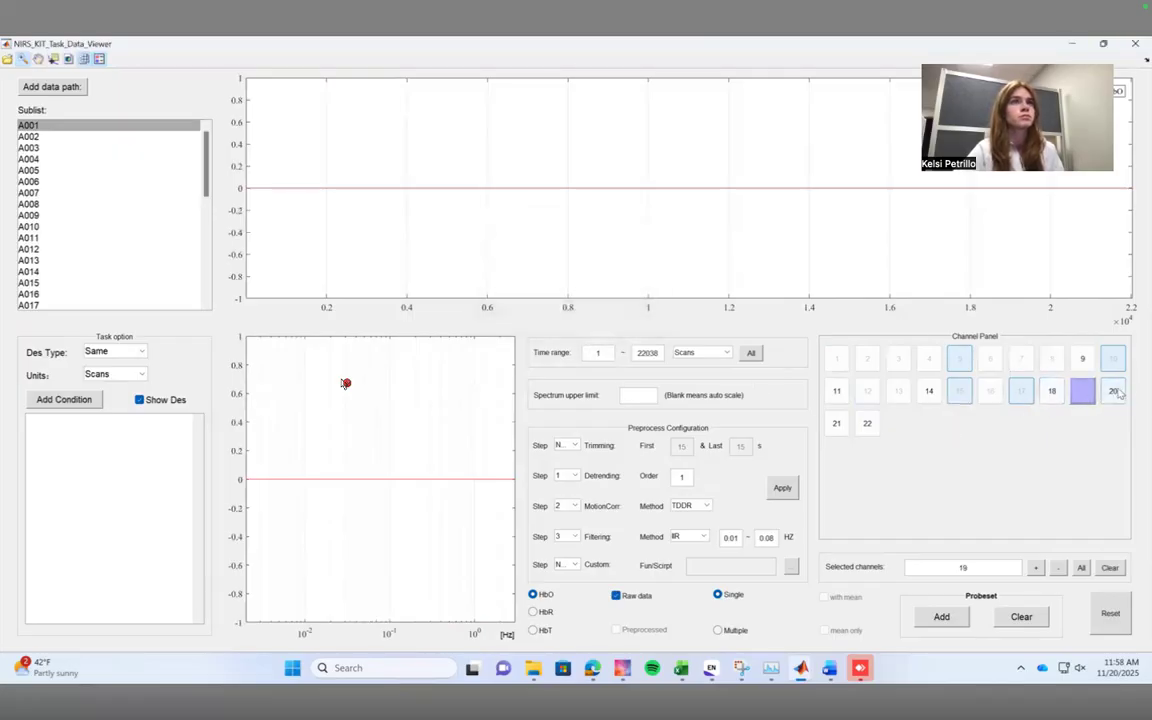
{"action": "right_click", "coordinate": [1113, 391]}
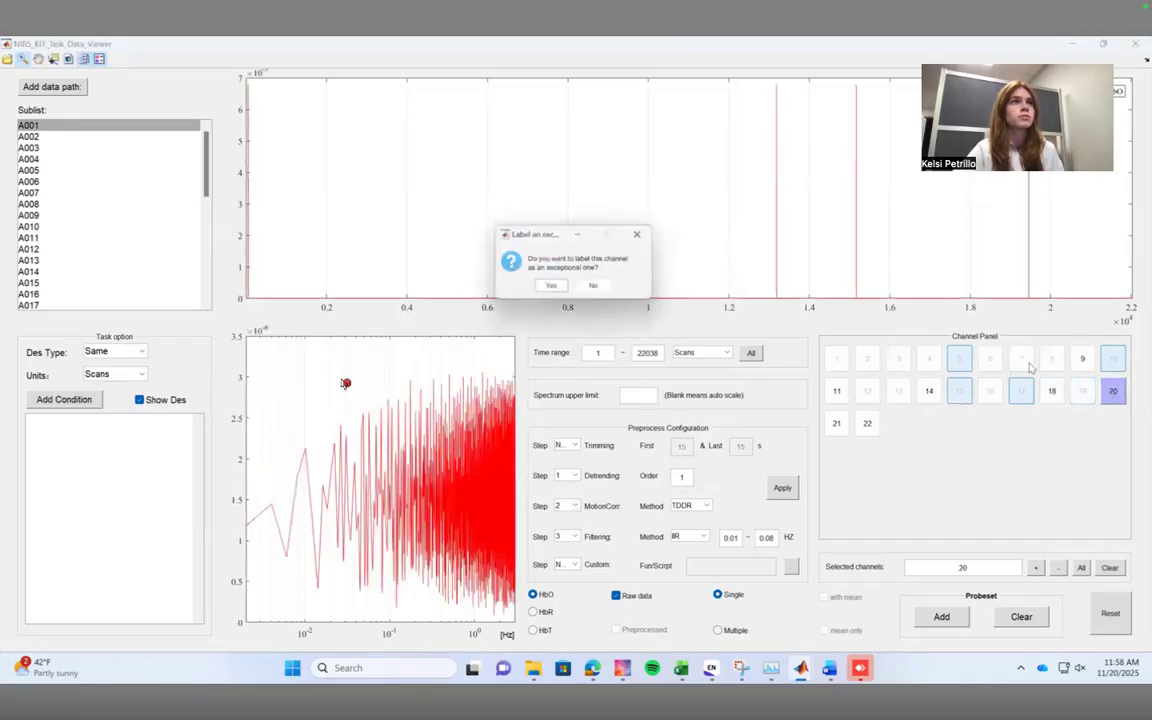
{"action": "left_click", "coordinate": [552, 288]}
Compare the raw HbO signals of subject A001 in channels 21 and 22.
{"action": "left_click", "coordinate": [831, 423]}
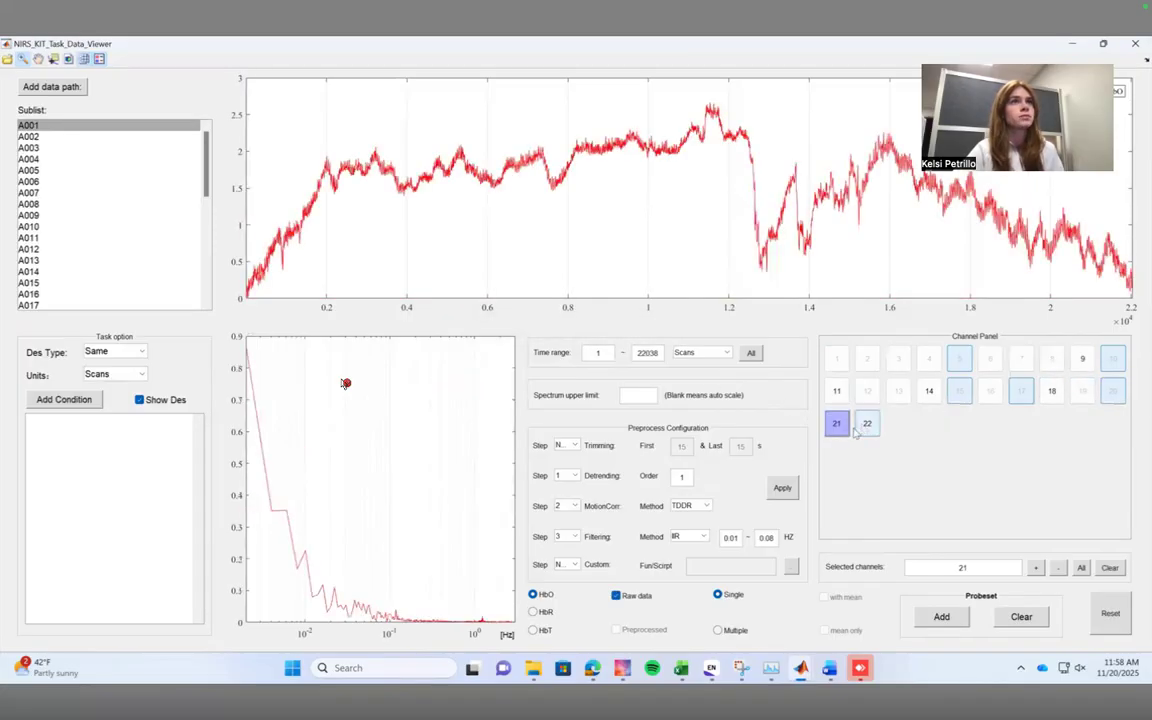
{"action": "left_click", "coordinate": [858, 424]}
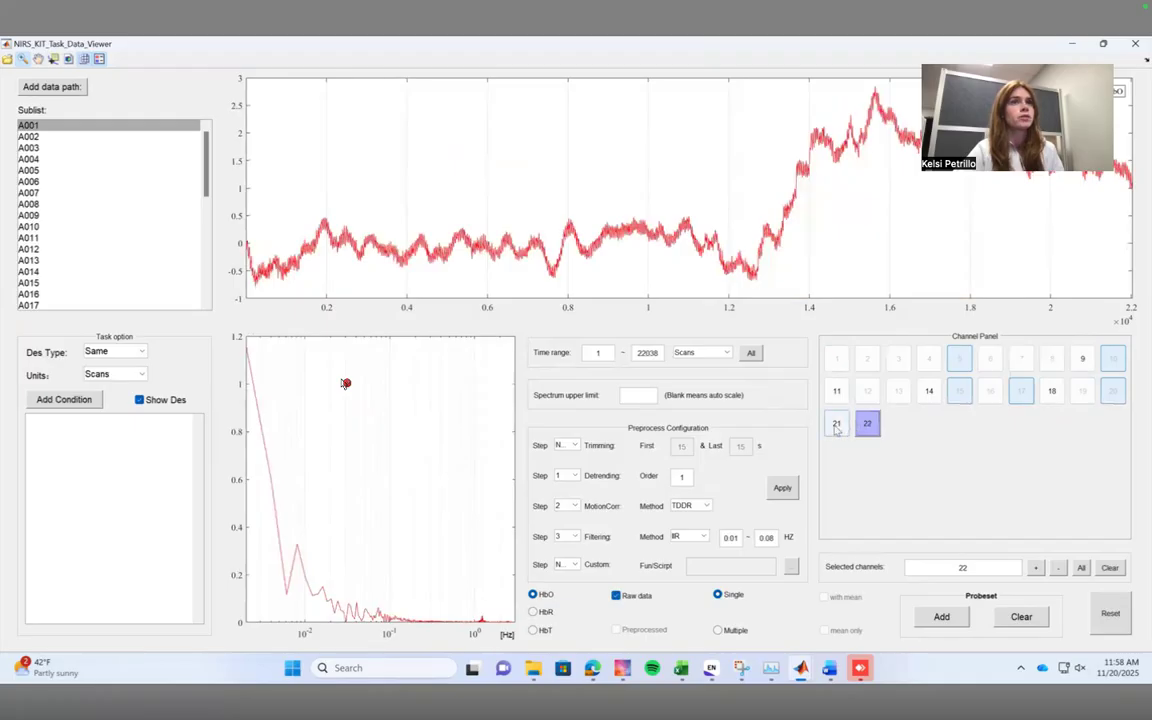
{"action": "left_click", "coordinate": [837, 428]}
{"action": "left_click", "coordinate": [867, 423]}
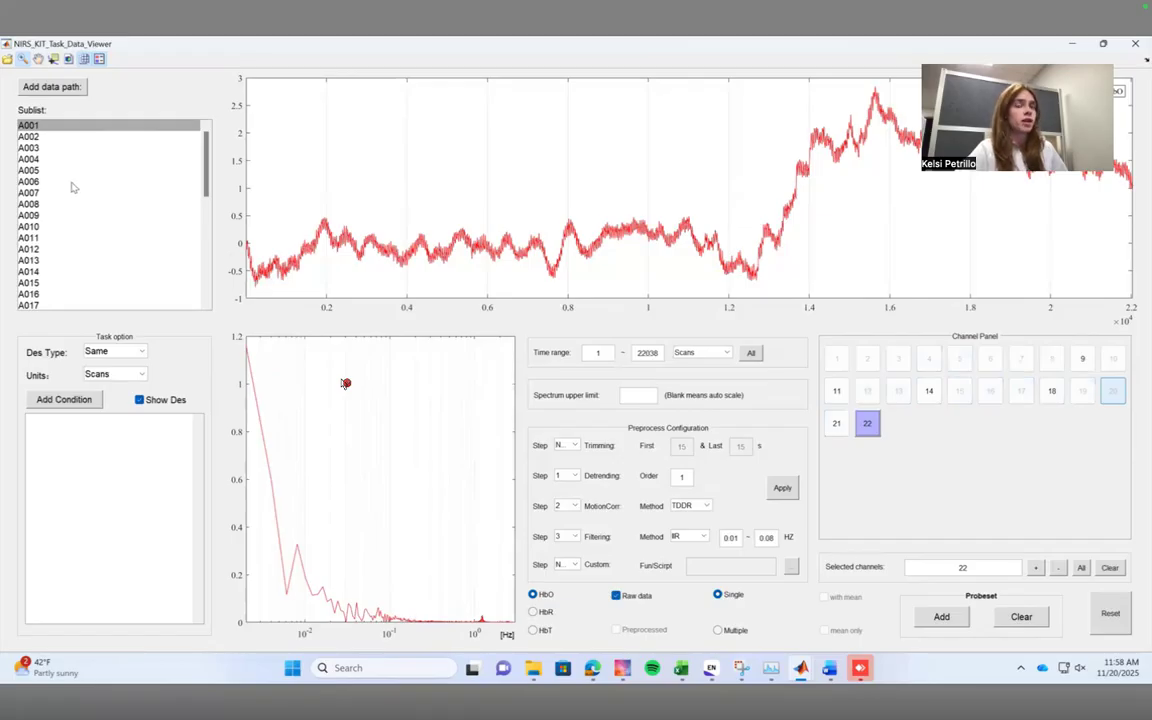
Load subject A011 and inspect its raw HbO signals one by one in channels 1 to 10.
{"action": "left_click", "coordinate": [58, 238]}
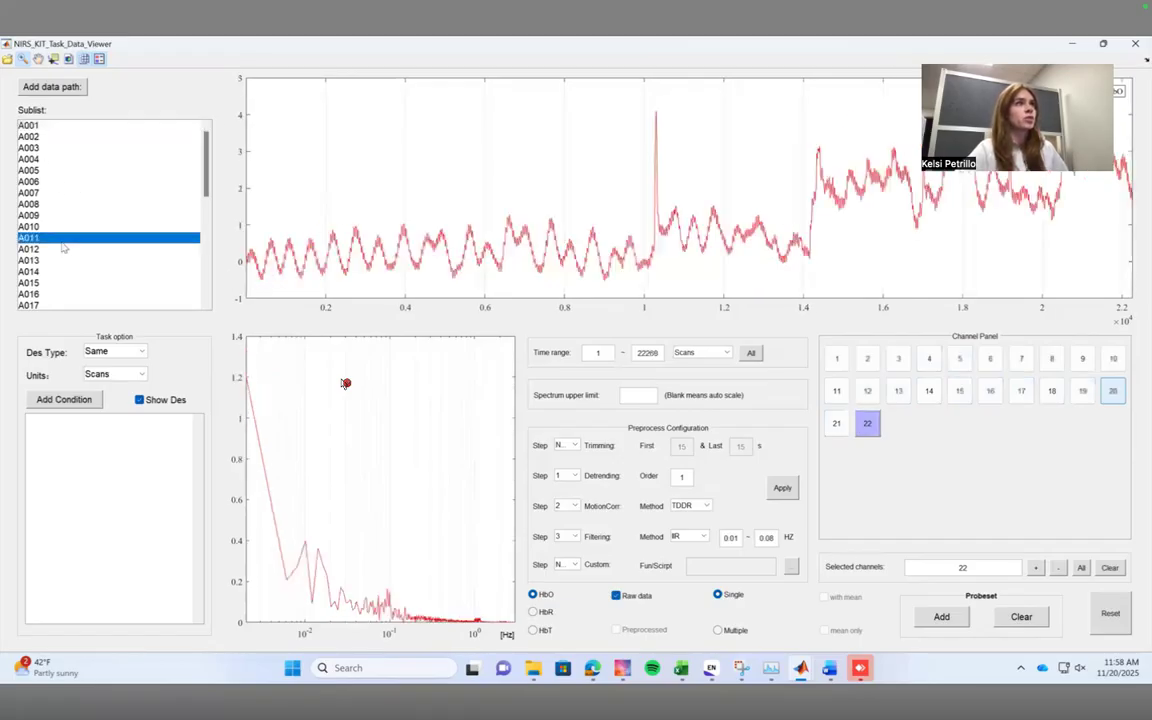
{"action": "left_click", "coordinate": [837, 358]}
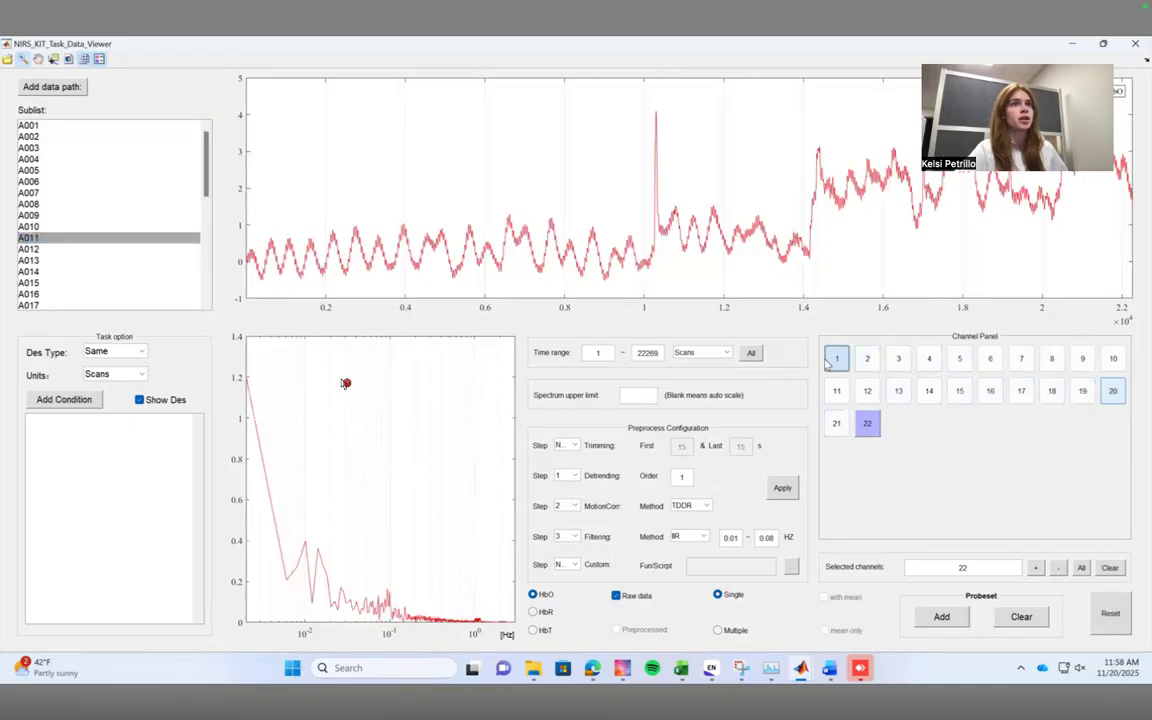
{"action": "left_click", "coordinate": [867, 358]}
{"action": "left_click", "coordinate": [898, 358]}
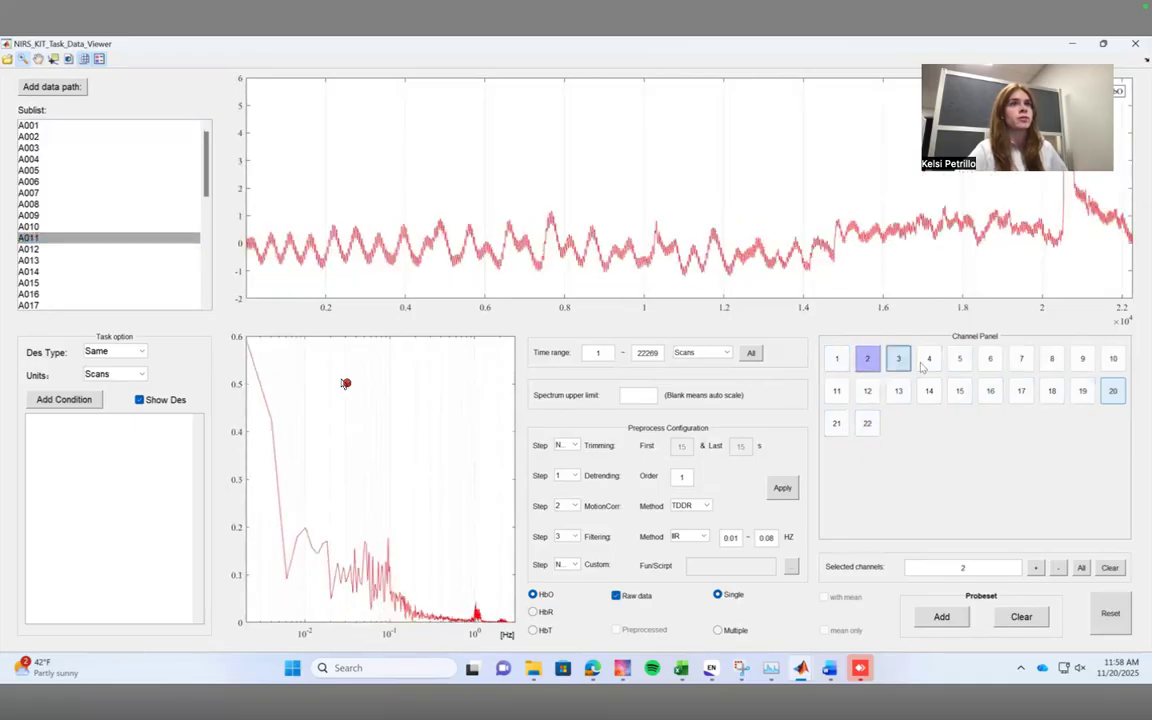
{"action": "left_click", "coordinate": [929, 358]}
{"action": "left_click", "coordinate": [959, 358]}
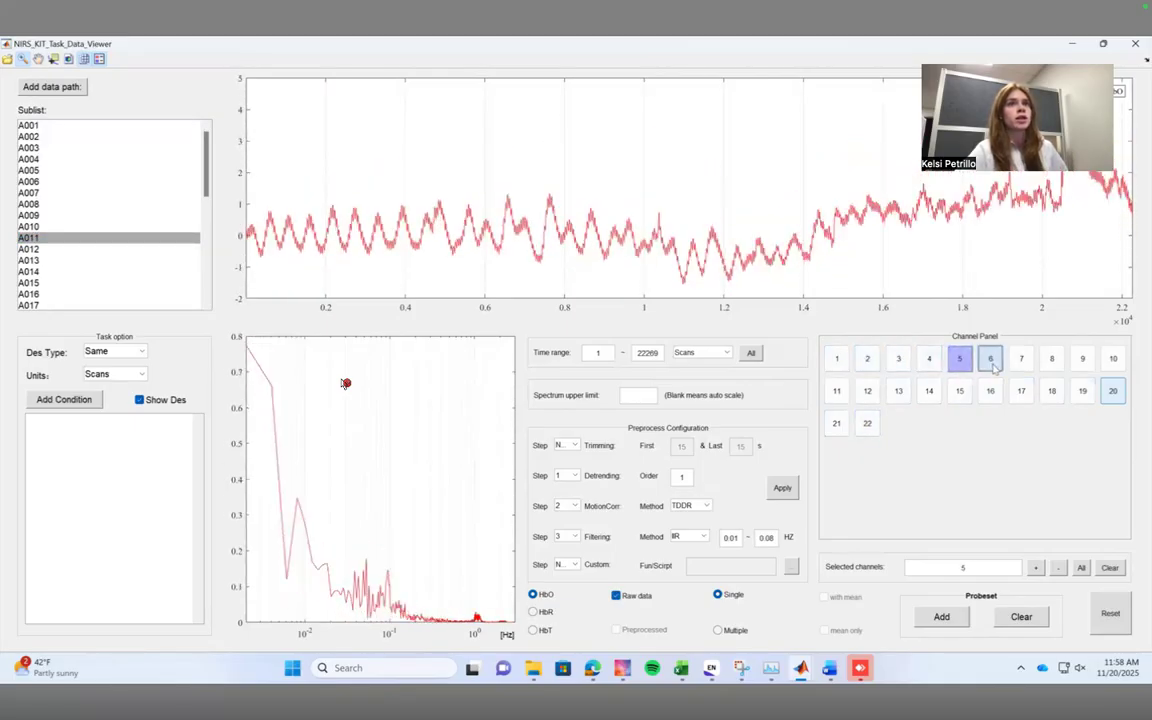
{"action": "left_click", "coordinate": [990, 358]}
{"action": "left_click", "coordinate": [1020, 362]}
{"action": "left_click", "coordinate": [1051, 362]}
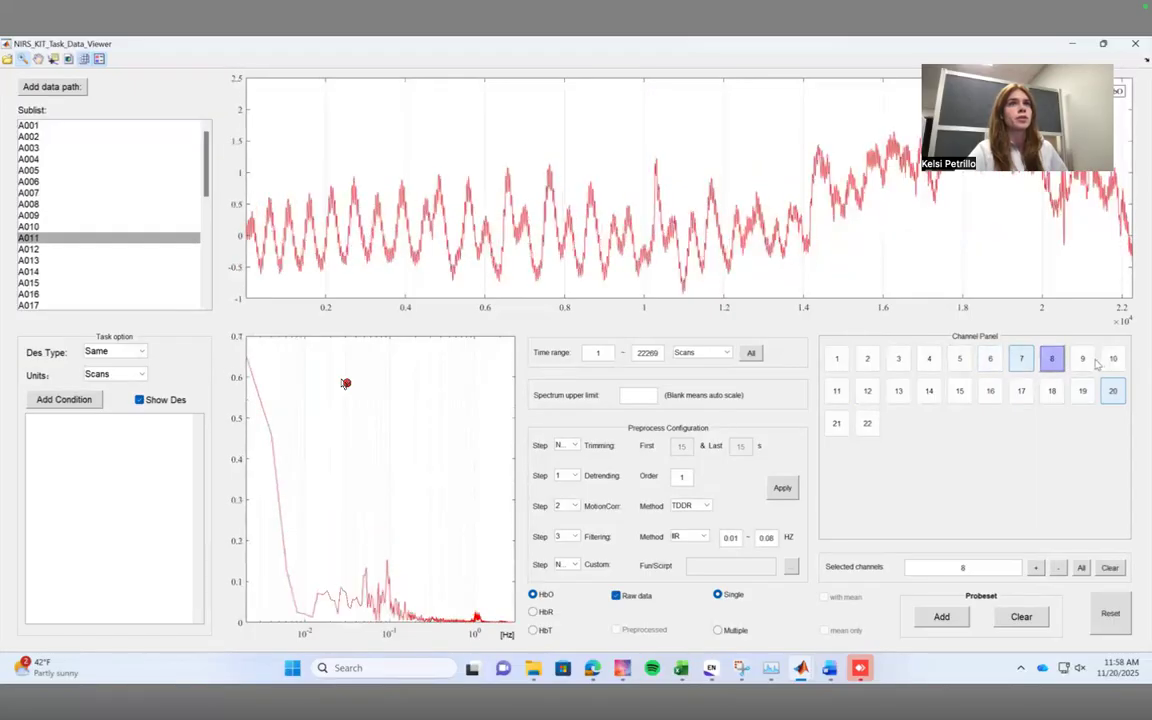
{"action": "left_click", "coordinate": [1082, 360]}
{"action": "left_click", "coordinate": [1113, 358]}
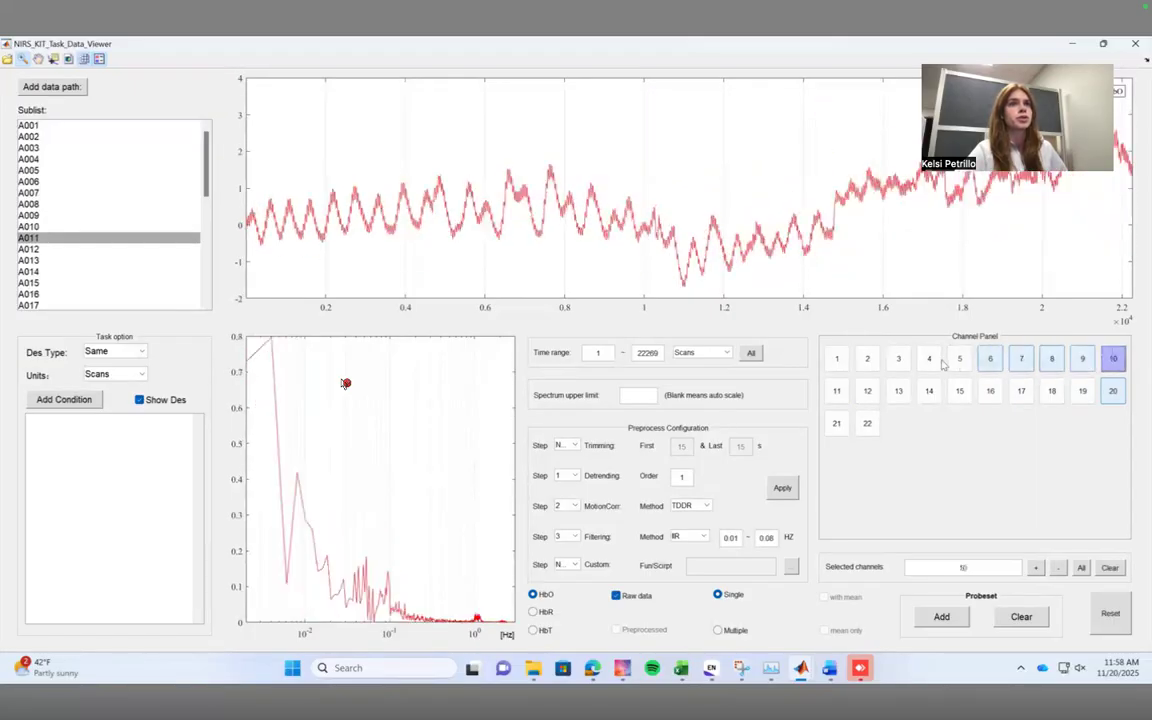
Inspect subject A011's raw HbO signals one by one in channels 11 to 18.
{"action": "left_click", "coordinate": [838, 390]}
{"action": "left_click", "coordinate": [867, 391]}
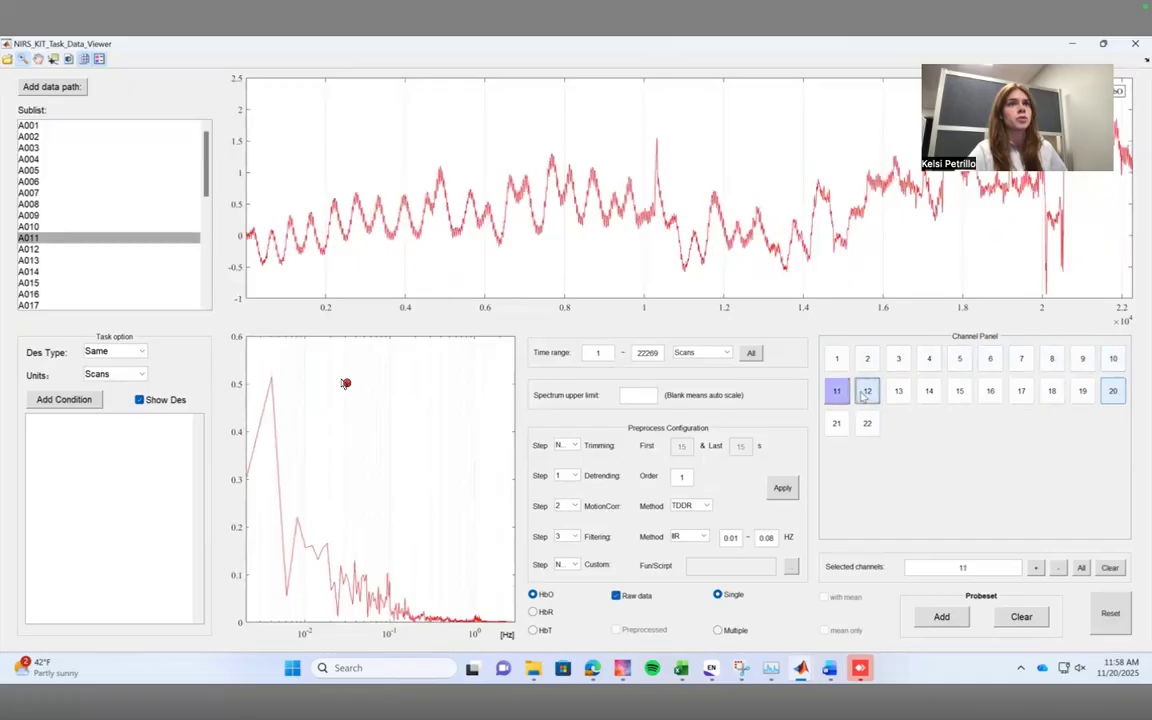
{"action": "left_click", "coordinate": [898, 391]}
{"action": "left_click", "coordinate": [929, 391]}
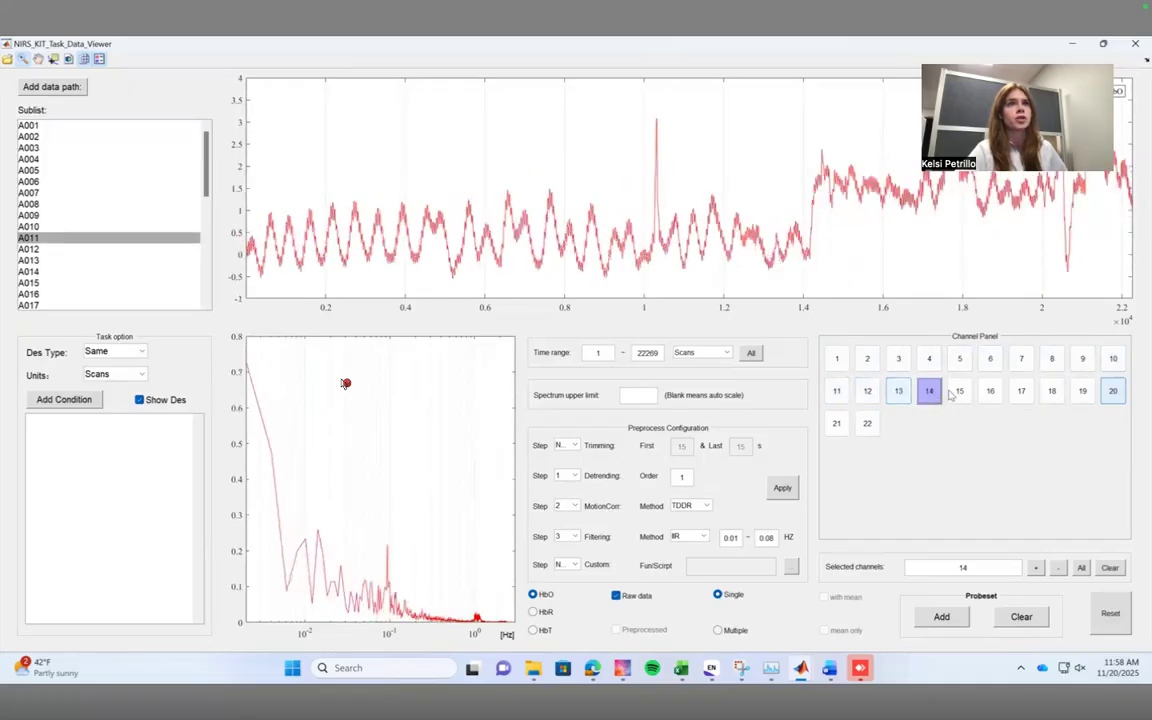
{"action": "left_click", "coordinate": [960, 393]}
{"action": "left_click", "coordinate": [990, 391]}
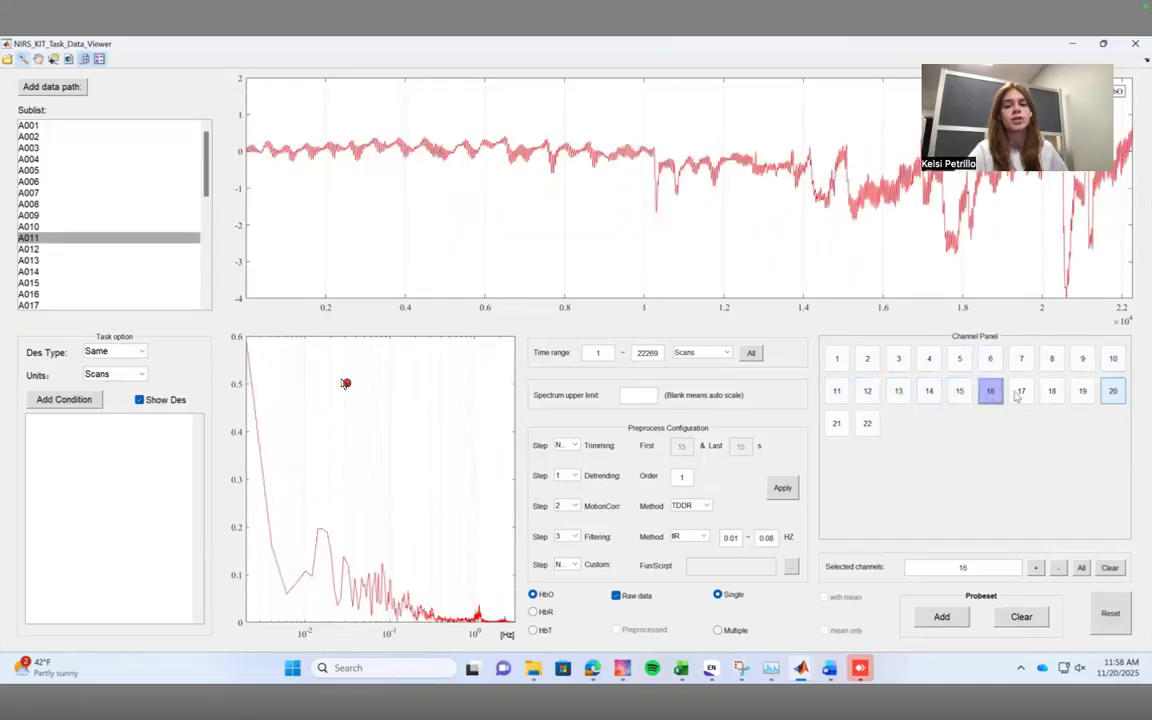
{"action": "left_click", "coordinate": [1022, 393]}
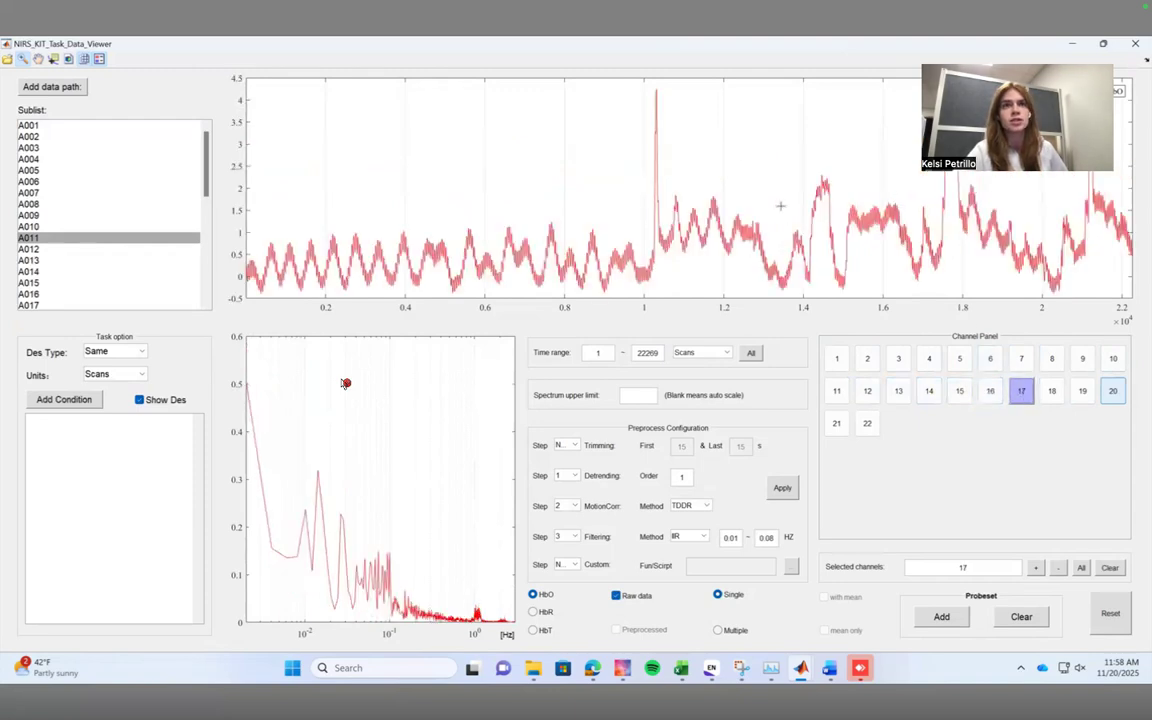
{"action": "left_click", "coordinate": [1052, 391]}
Label A011's channels 19 and 20 as exceptional, and check channels 21 and 22 without labelling them.
{"action": "left_click", "coordinate": [1081, 393]}
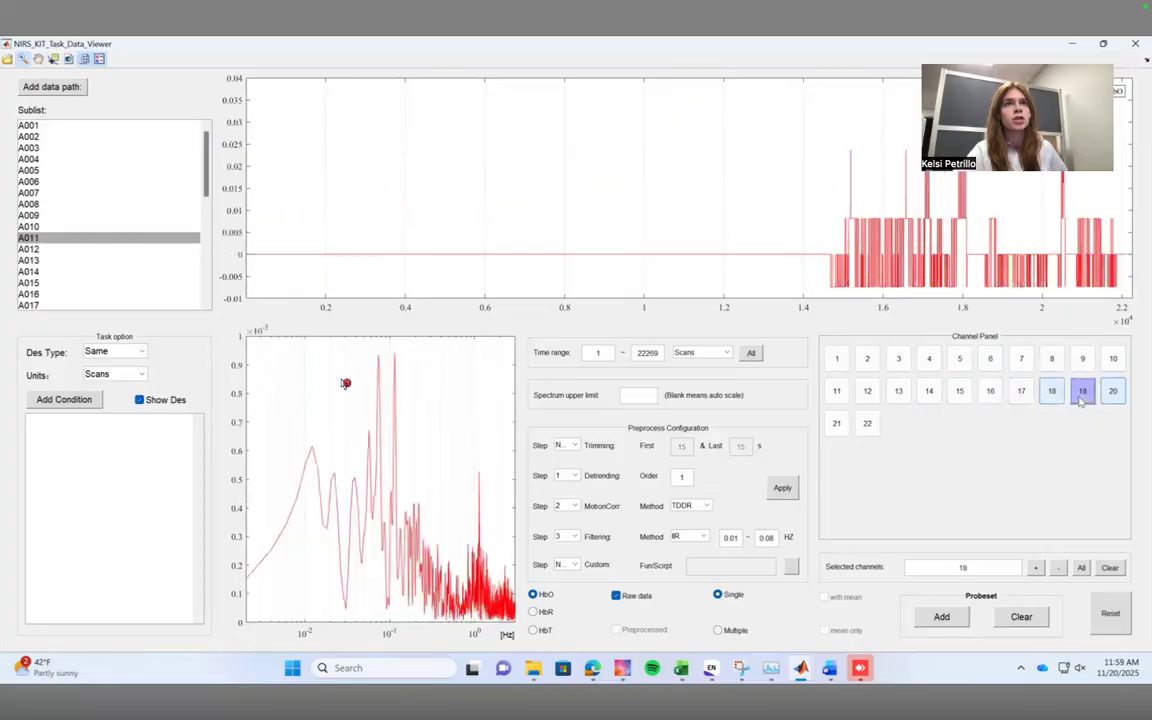
{"action": "right_click", "coordinate": [1081, 394]}
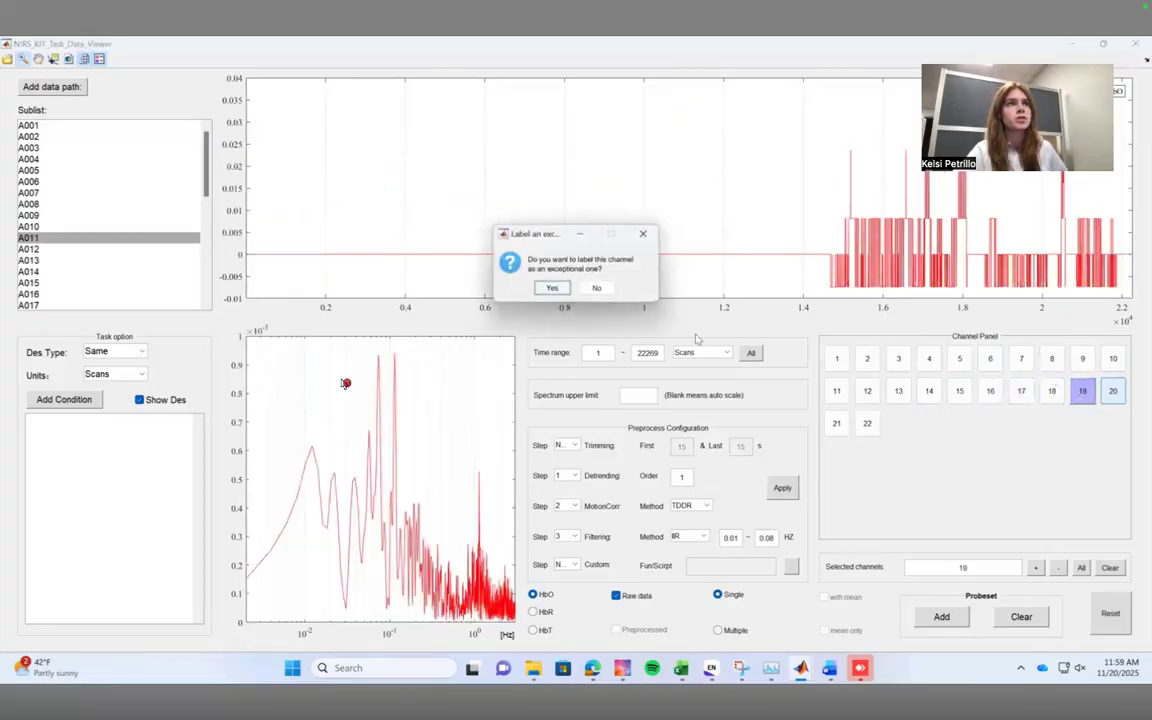
{"action": "left_click", "coordinate": [552, 289]}
{"action": "left_click", "coordinate": [1113, 392]}
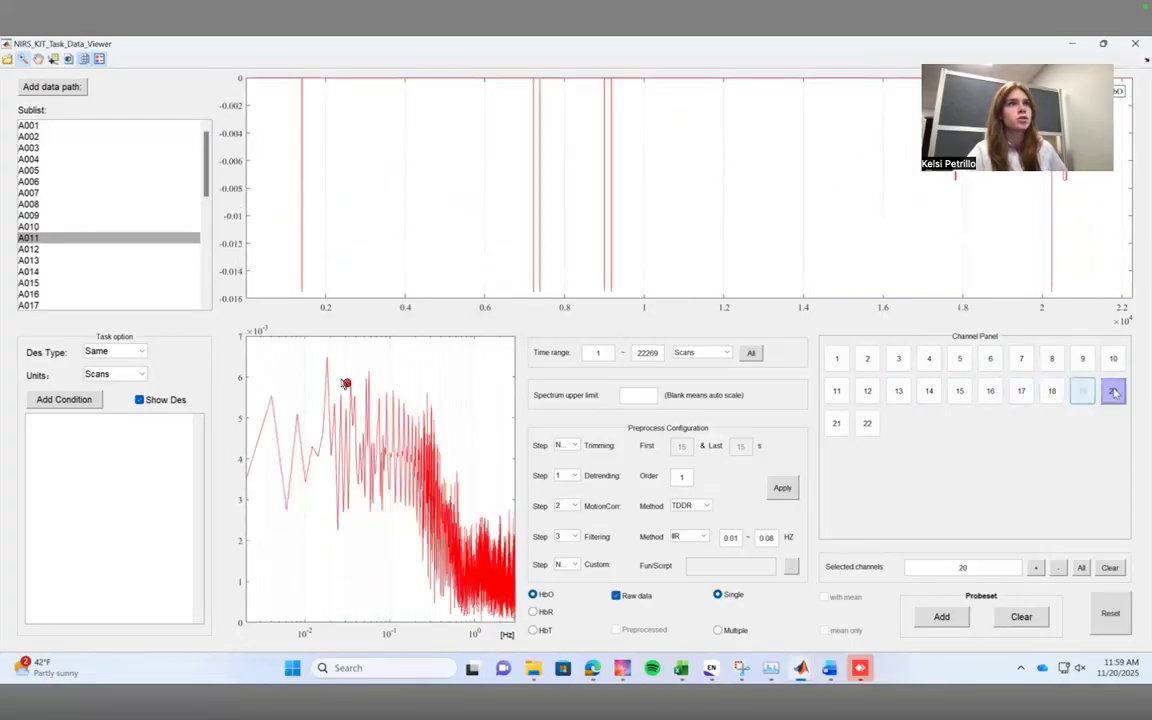
{"action": "right_click", "coordinate": [1113, 392]}
{"action": "left_click", "coordinate": [552, 287]}
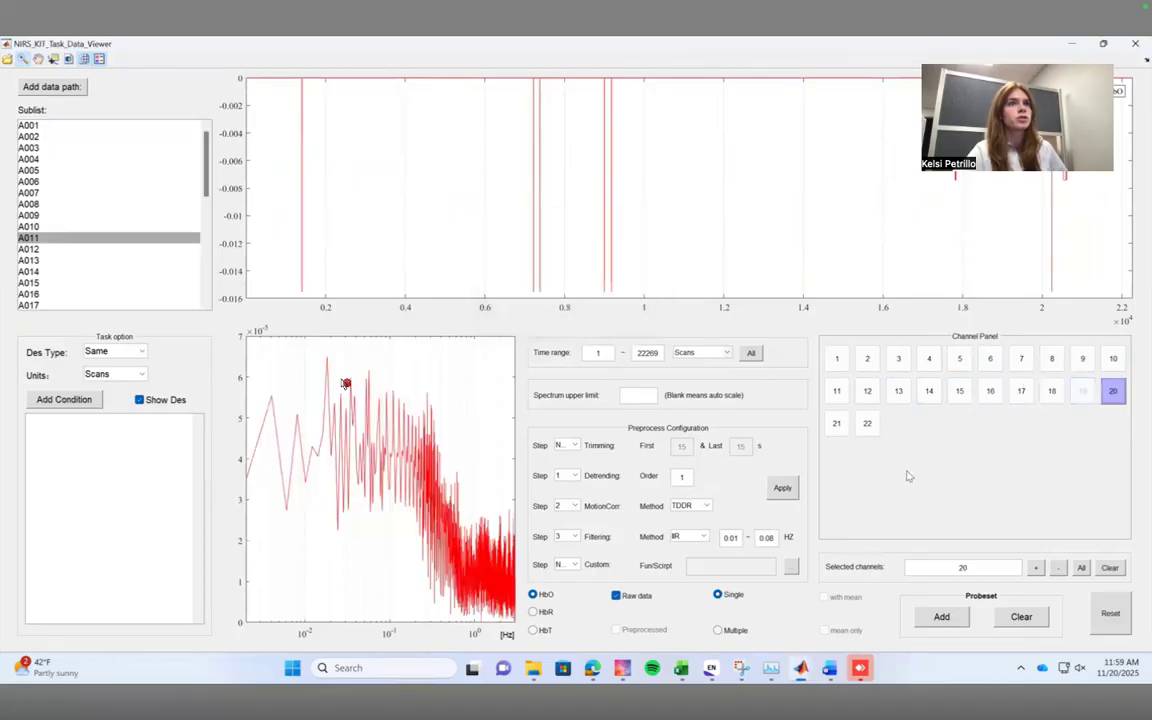
{"action": "left_click", "coordinate": [837, 423]}
{"action": "left_click", "coordinate": [867, 423]}
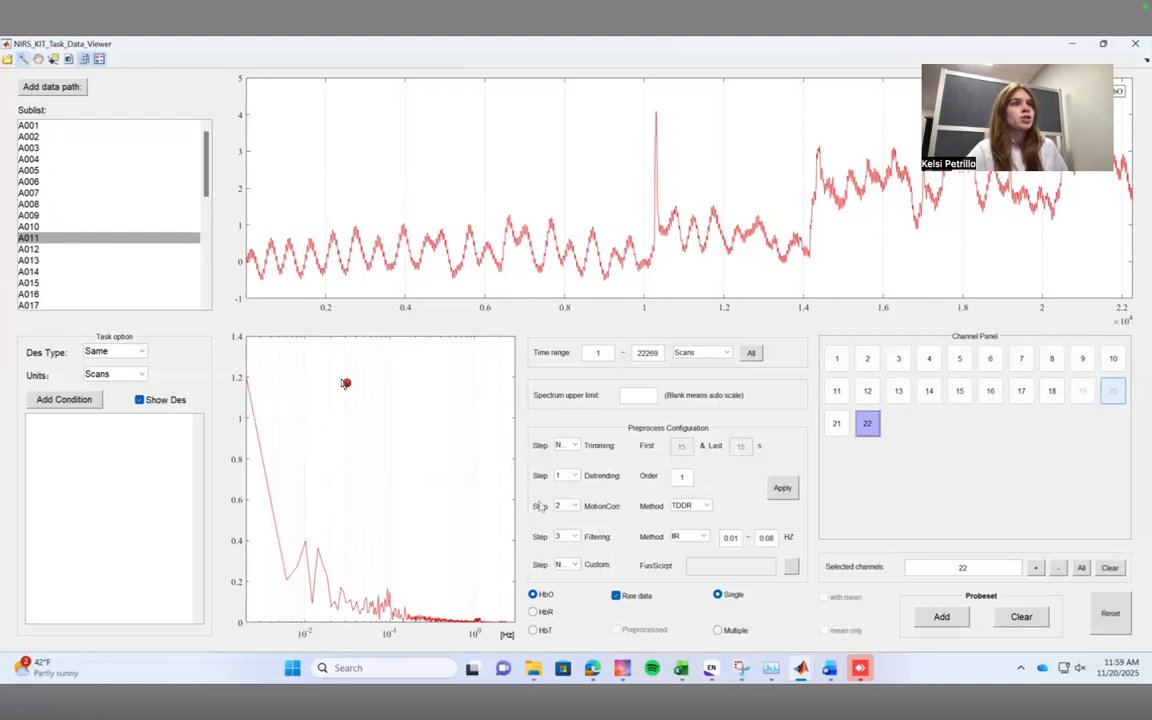
Exclude detrending from the preprocessing configuration and look through the subject list.
{"action": "left_click", "coordinate": [576, 479]}
{"action": "left_click", "coordinate": [574, 533]}
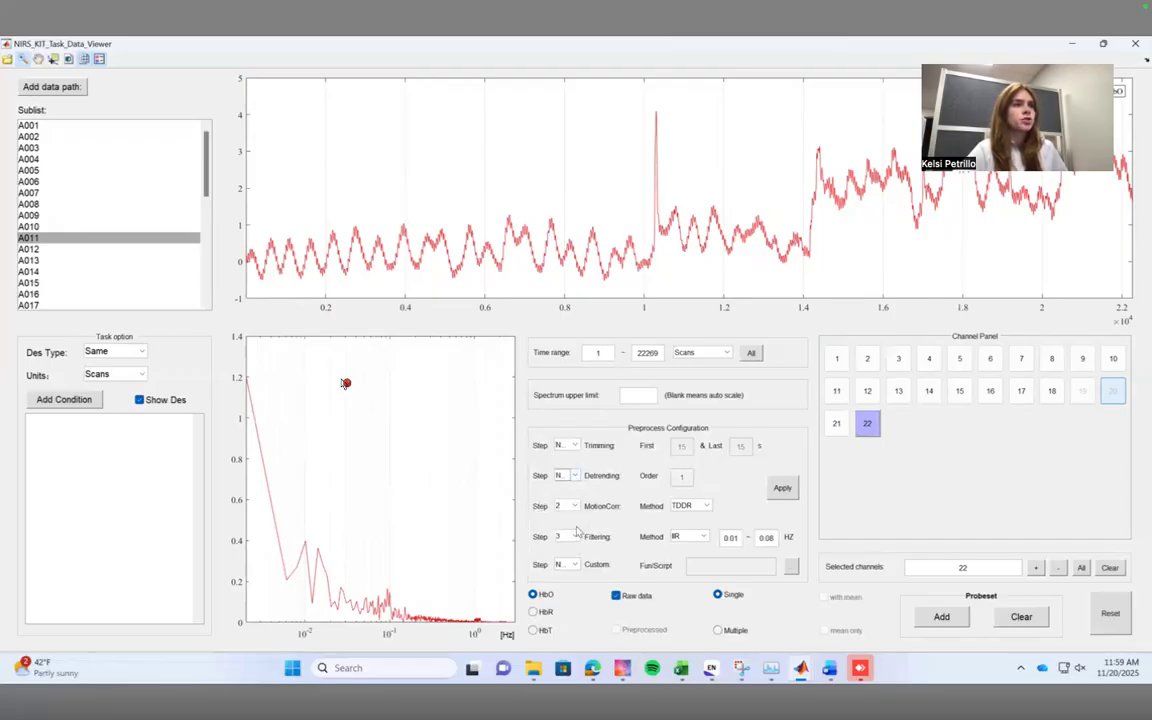
{"action": "scroll", "coordinate": [200, 230], "scroll_direction": "down", "scroll_amount": 7}
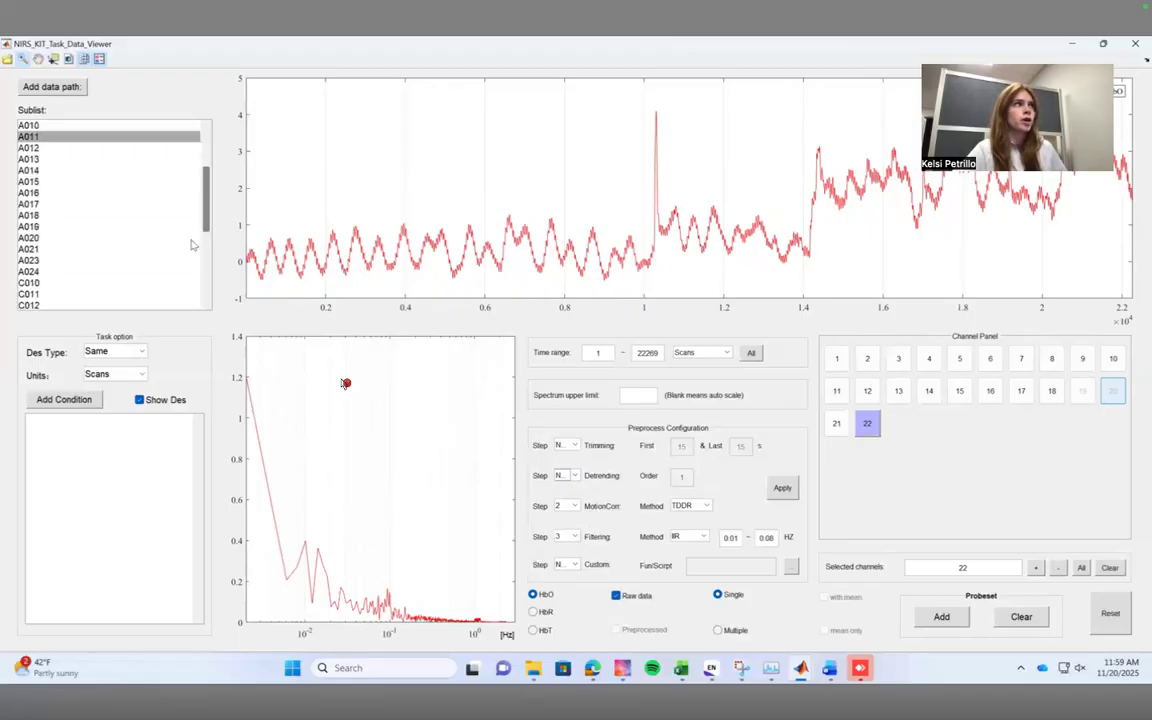
{"action": "scroll", "coordinate": [200, 249], "scroll_direction": "down", "scroll_amount": 2}
{"action": "scroll", "coordinate": [195, 245], "scroll_direction": "up", "scroll_amount": 9}
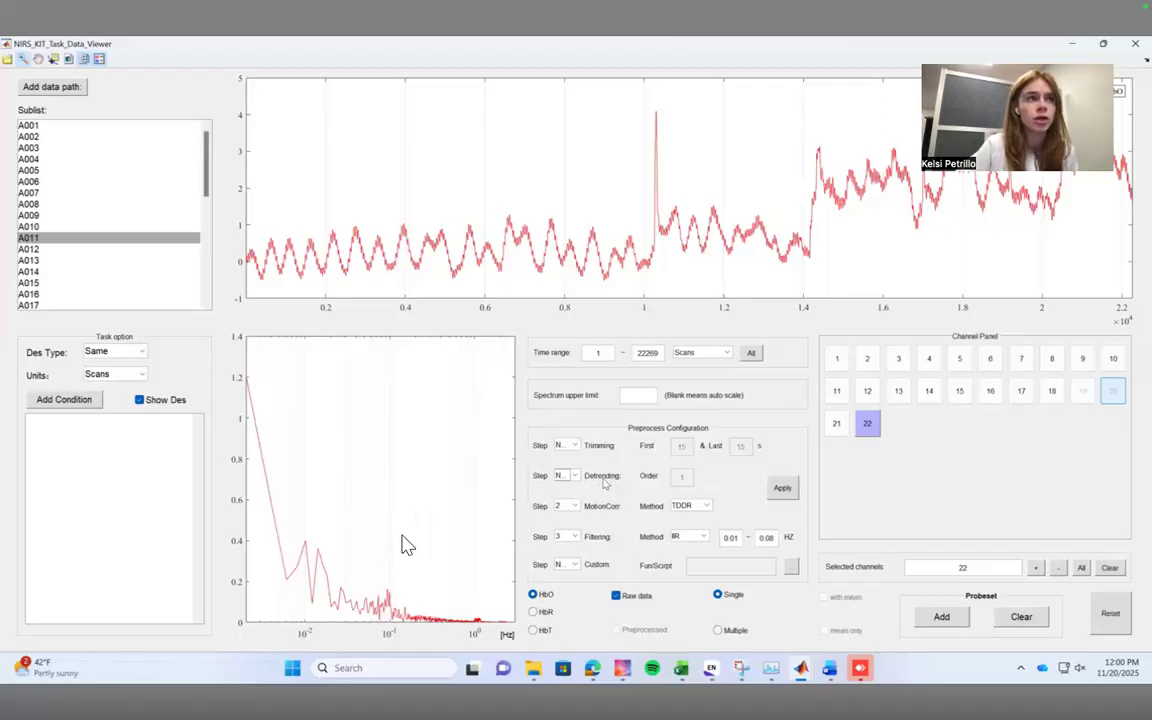
Review the available motion correction and filtering methods, keeping TDDR and IIR.
{"action": "left_click", "coordinate": [405, 537]}
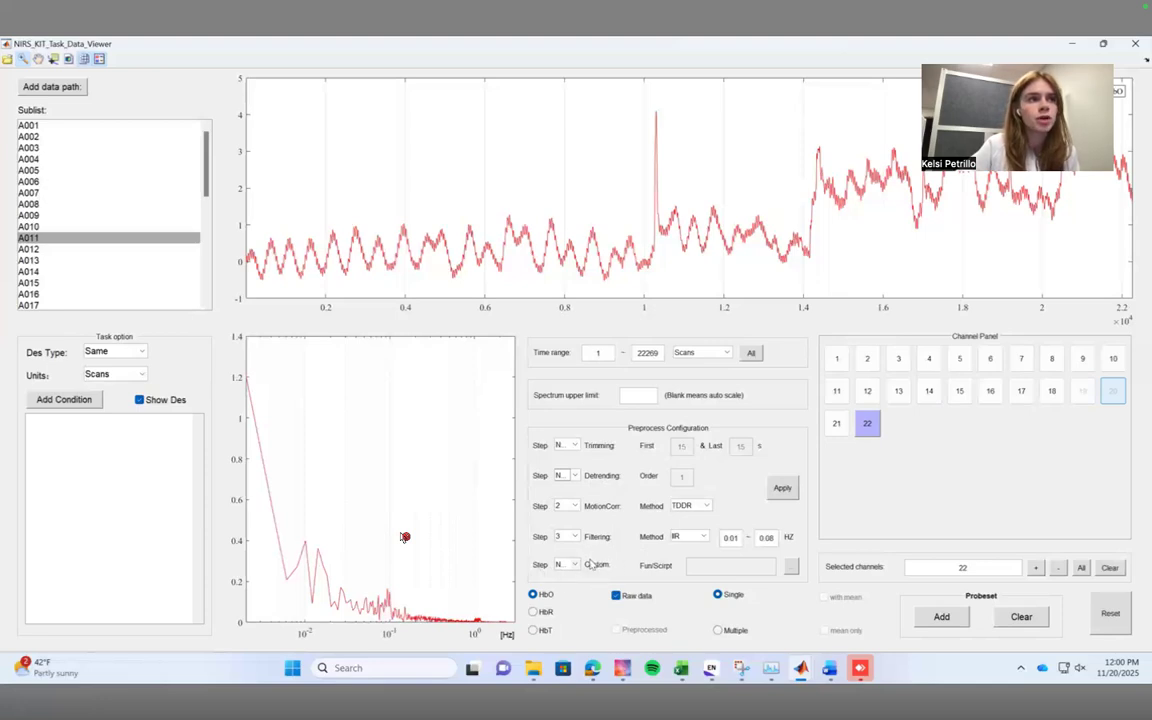
{"action": "left_click", "coordinate": [707, 506]}
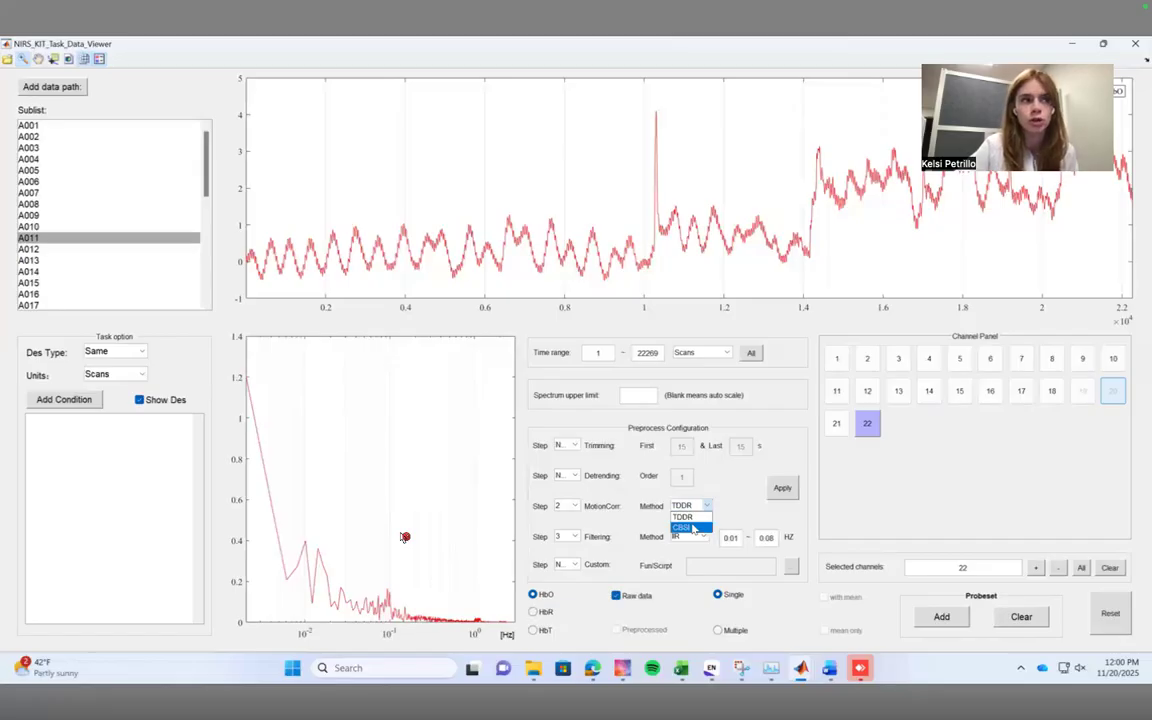
{"action": "left_click", "coordinate": [685, 516]}
{"action": "left_click", "coordinate": [690, 537]}
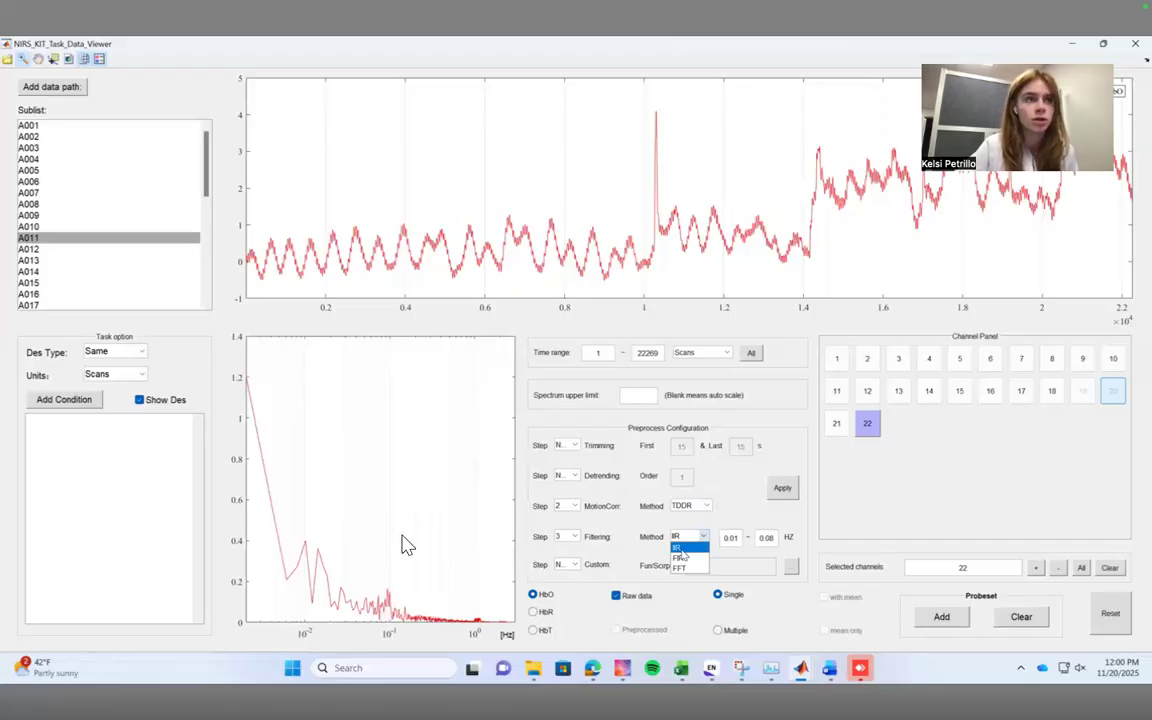
{"action": "left_click", "coordinate": [404, 537]}
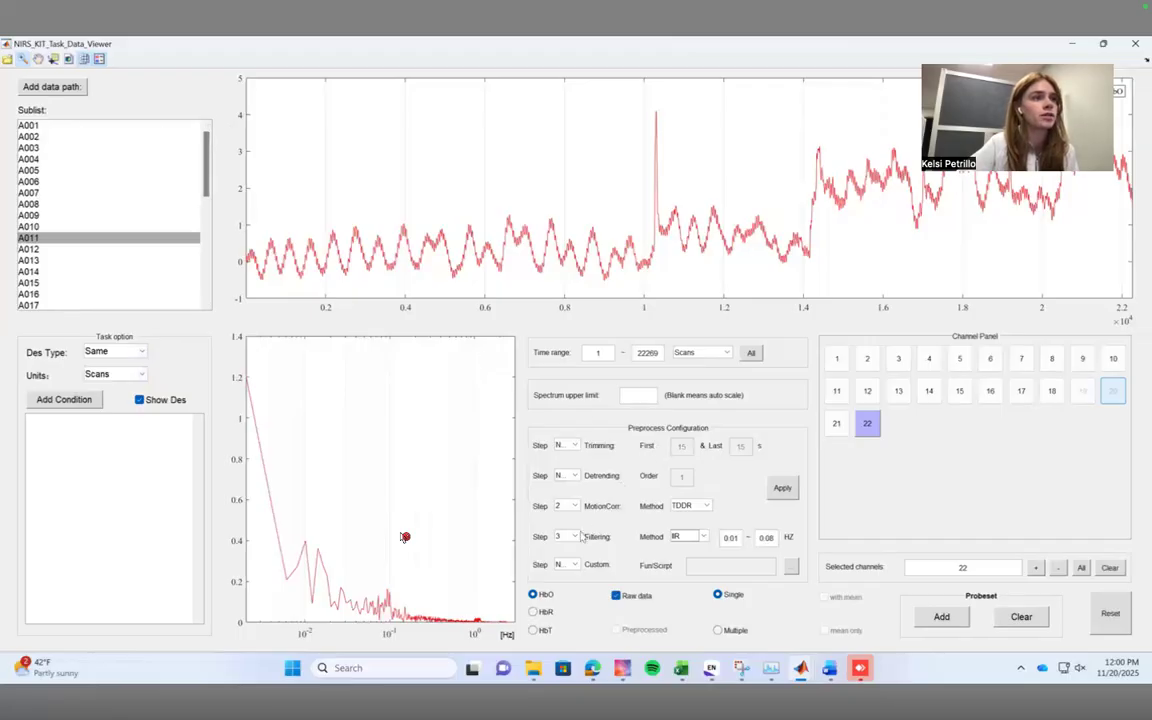
Make motion correction preprocessing step 1 and exclude filtering from the configuration.
{"action": "left_click", "coordinate": [572, 505]}
{"action": "left_click", "coordinate": [560, 517]}
{"action": "left_click", "coordinate": [577, 537]}
{"action": "left_click", "coordinate": [578, 590]}
{"action": "left_click", "coordinate": [575, 537]}
{"action": "left_click", "coordinate": [566, 598]}
Keep TDDR as the motion correction method and apply the preprocessing to subject A011.
{"action": "left_click", "coordinate": [690, 505]}
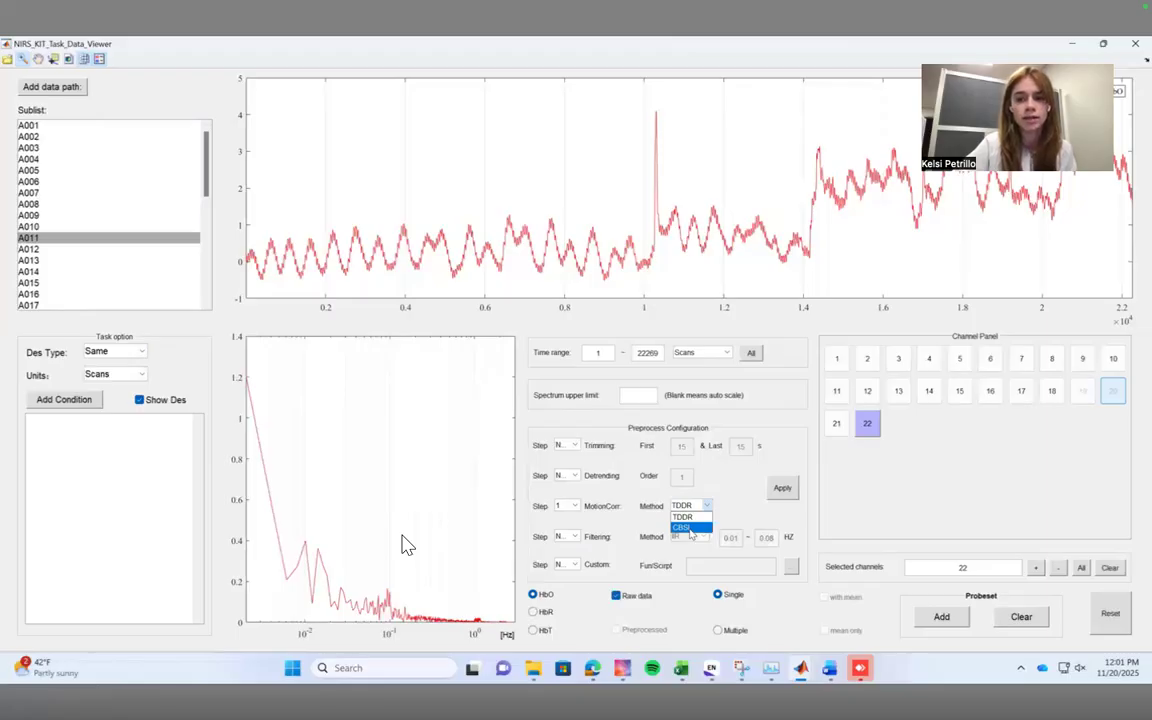
{"action": "left_click", "coordinate": [686, 517]}
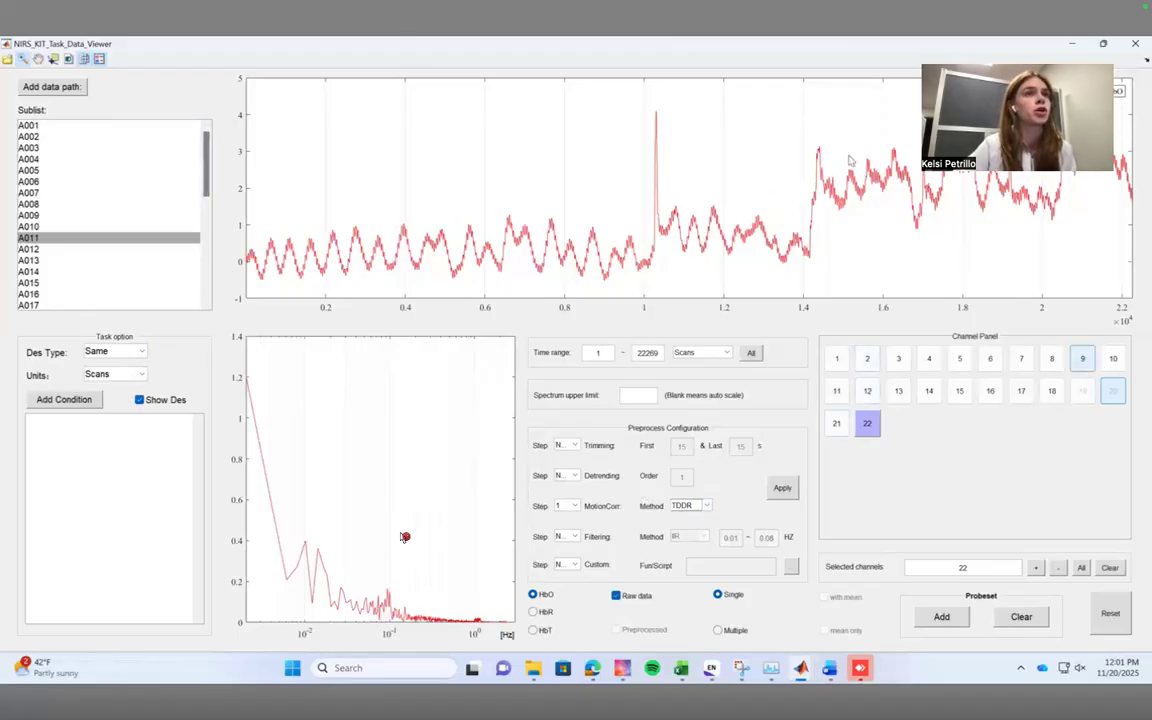
{"action": "left_click", "coordinate": [782, 487]}
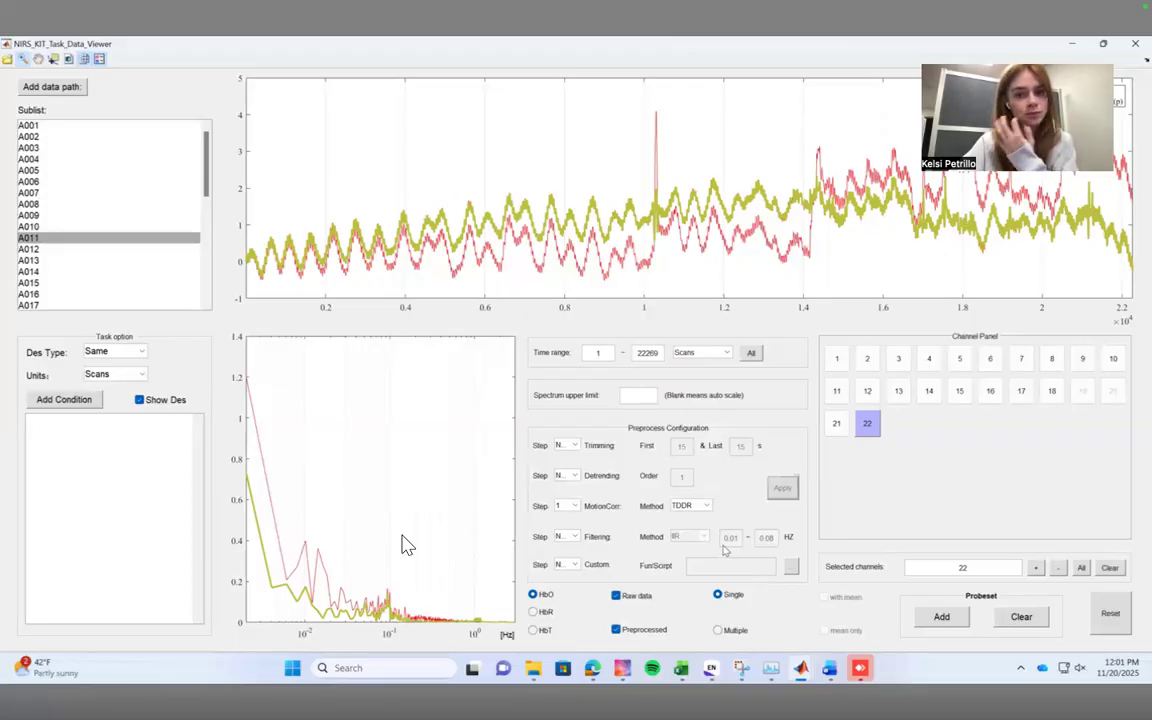
{"action": "left_click", "coordinate": [403, 537]}
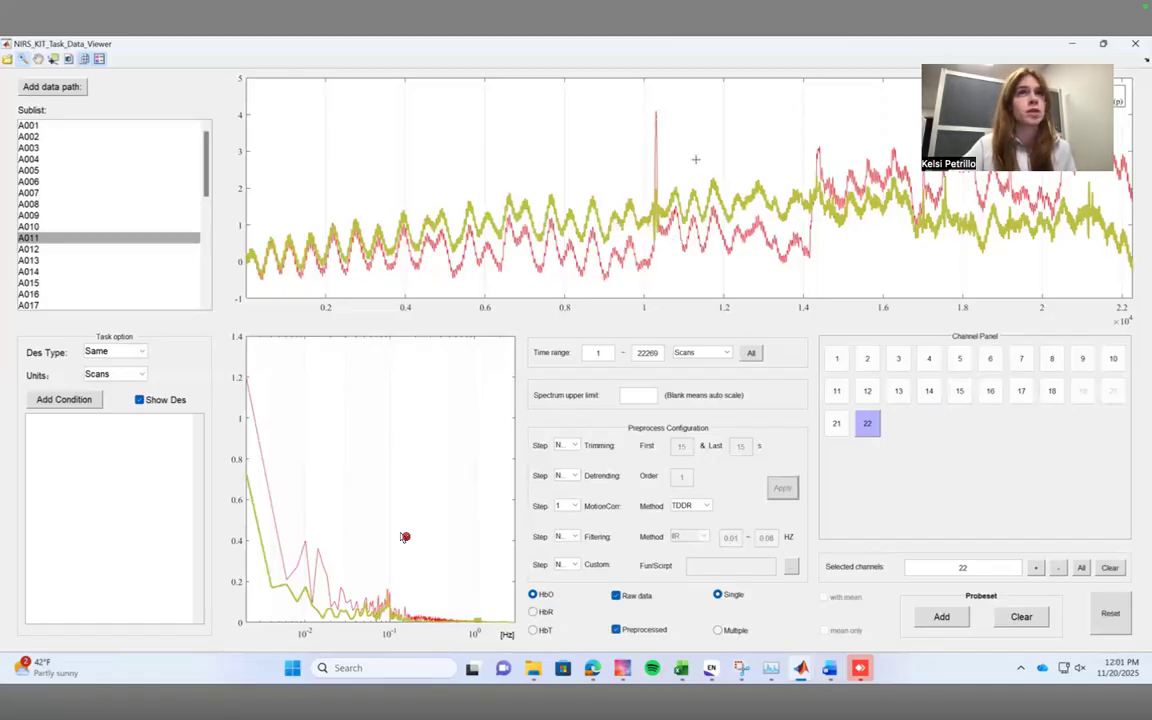
Examine subject A011's raw and motion-corrected HbO signals one channel at a time, from channel 1 through channel 22.
{"action": "left_click", "coordinate": [837, 362]}
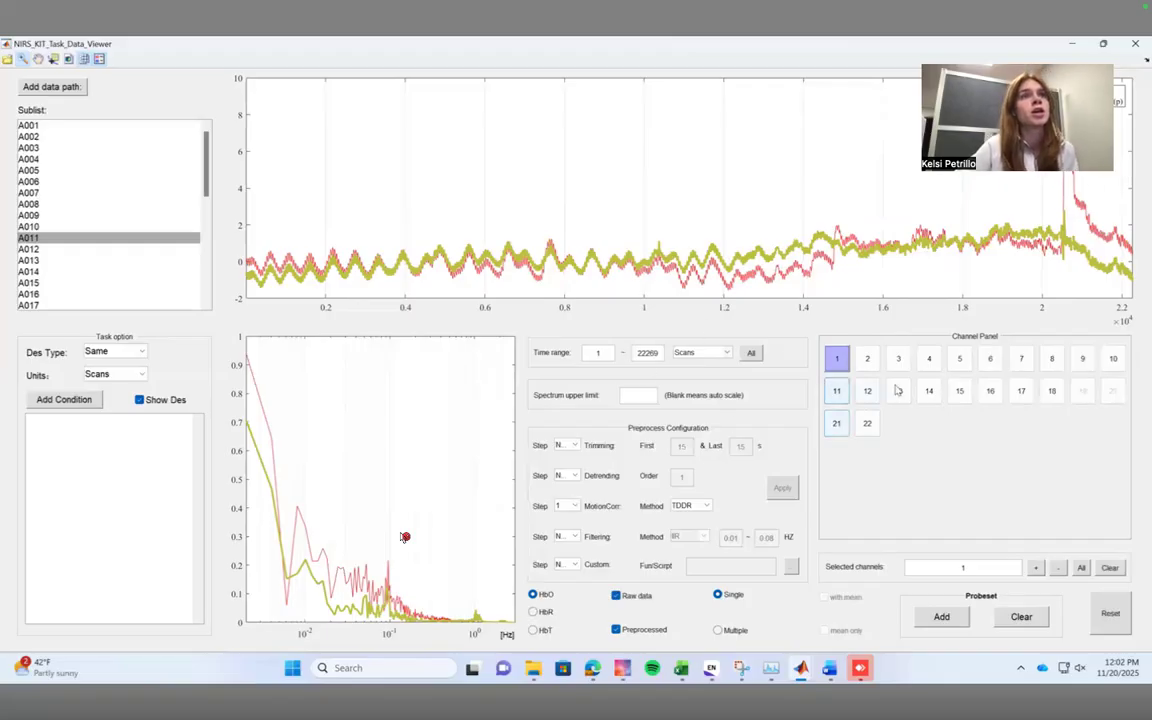
{"action": "left_click", "coordinate": [867, 358]}
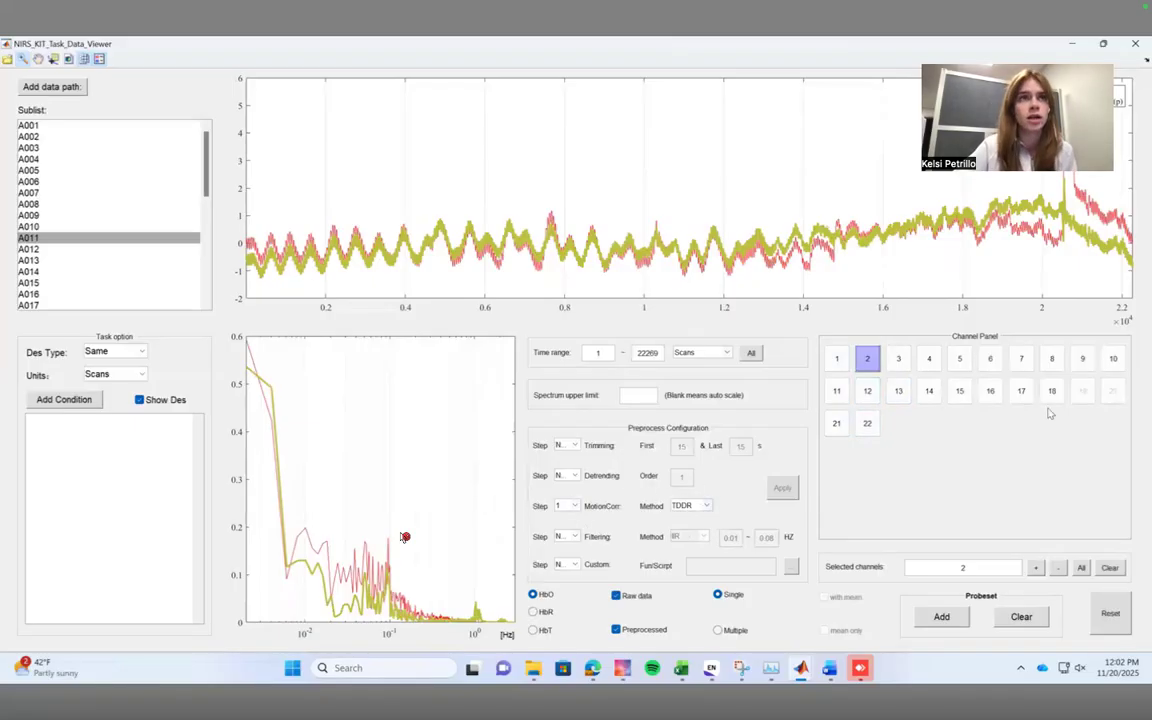
{"action": "left_click", "coordinate": [898, 360]}
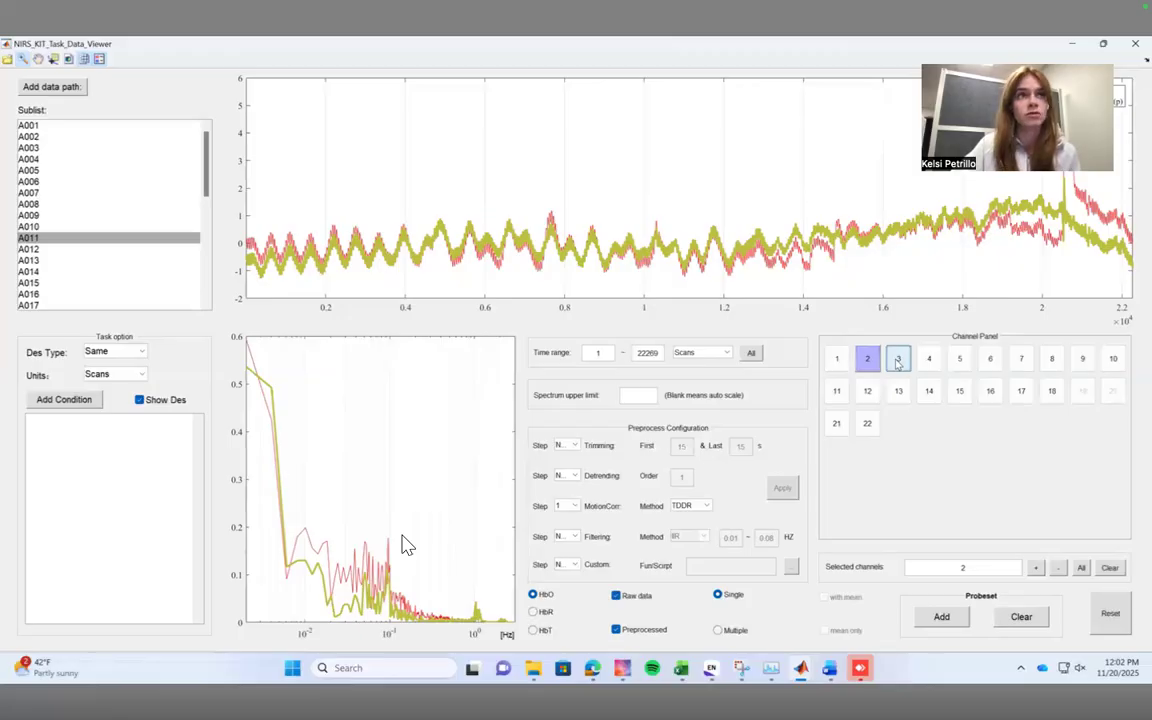
{"action": "left_click", "coordinate": [929, 358]}
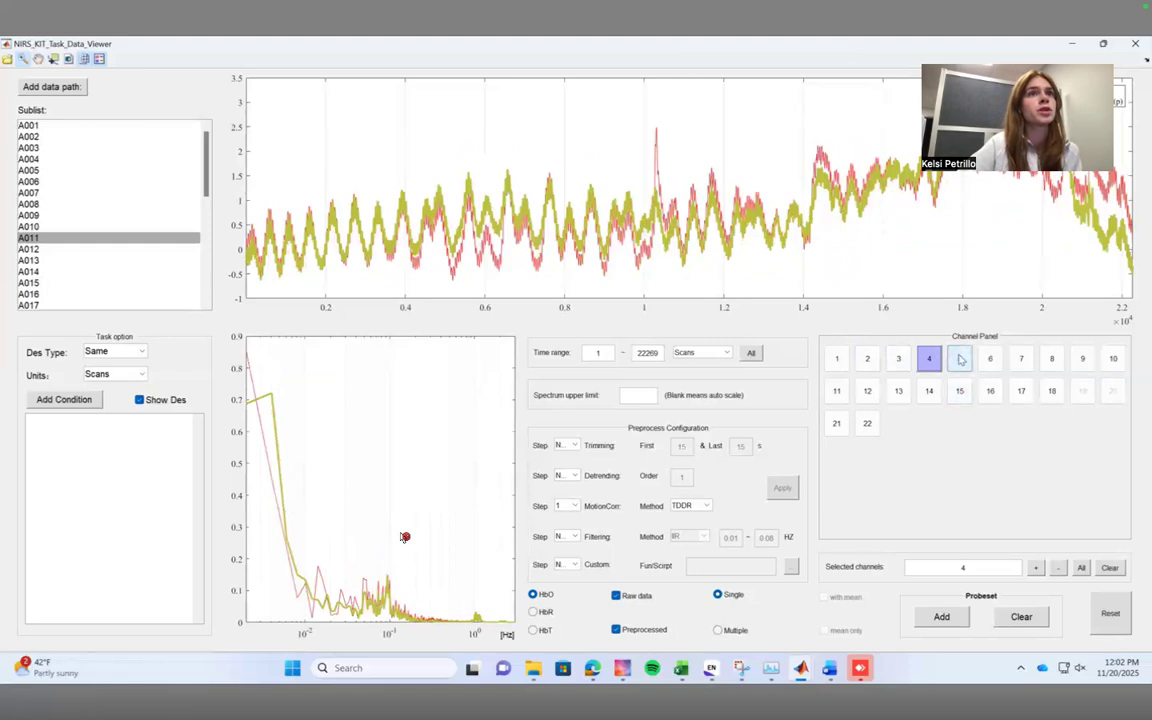
{"action": "left_click", "coordinate": [959, 359]}
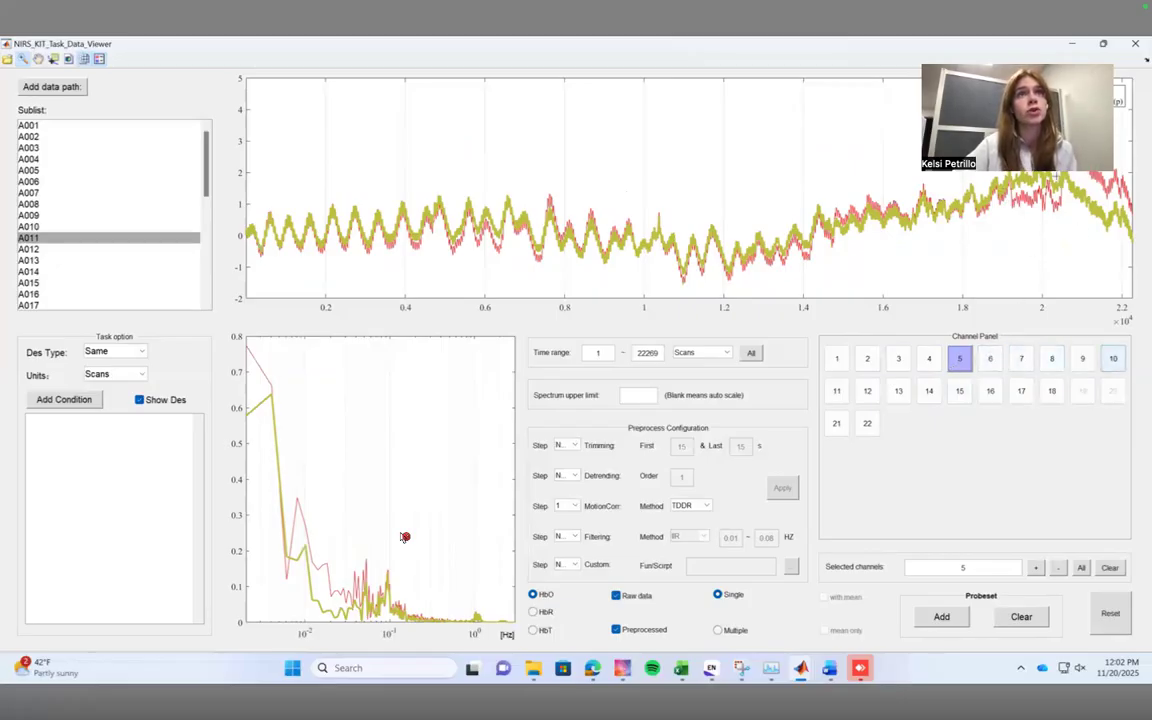
{"action": "left_click", "coordinate": [997, 359]}
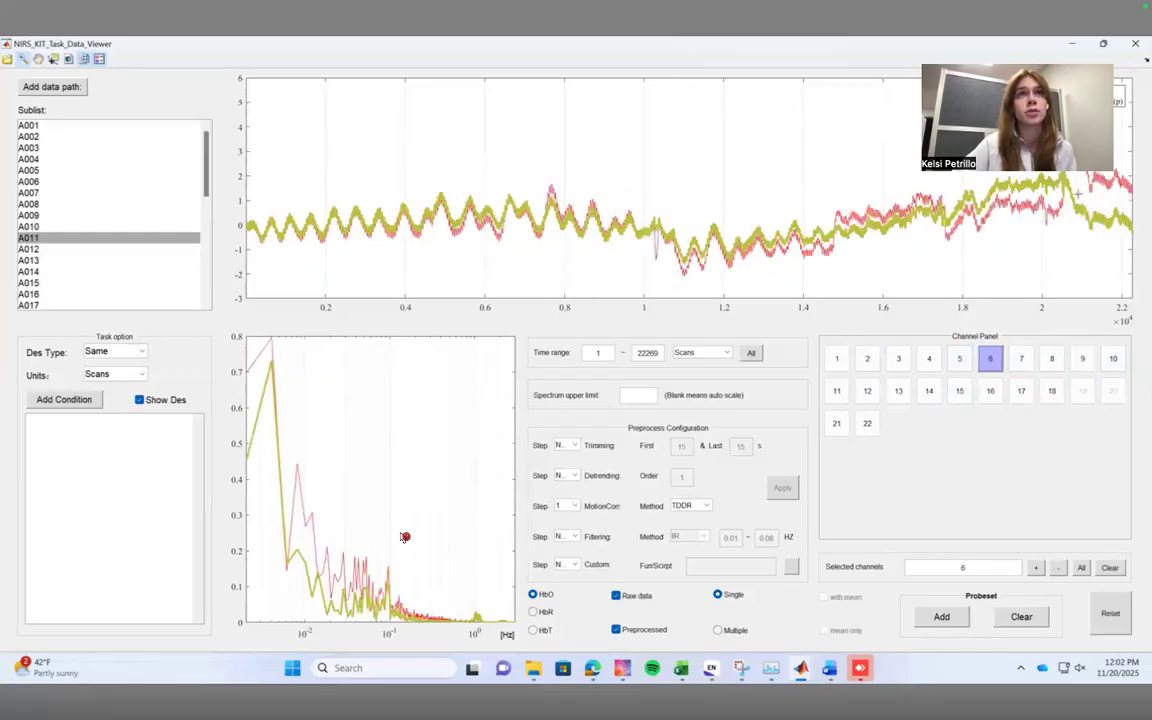
{"action": "left_click", "coordinate": [1019, 358]}
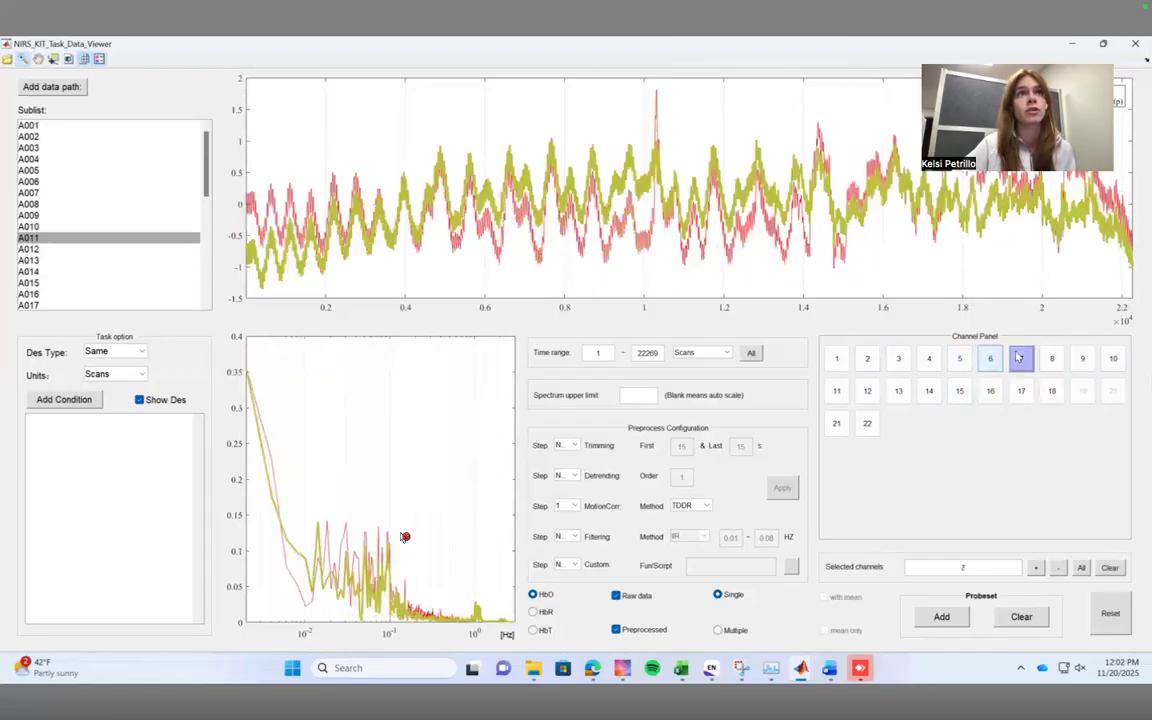
{"action": "left_click", "coordinate": [1053, 359]}
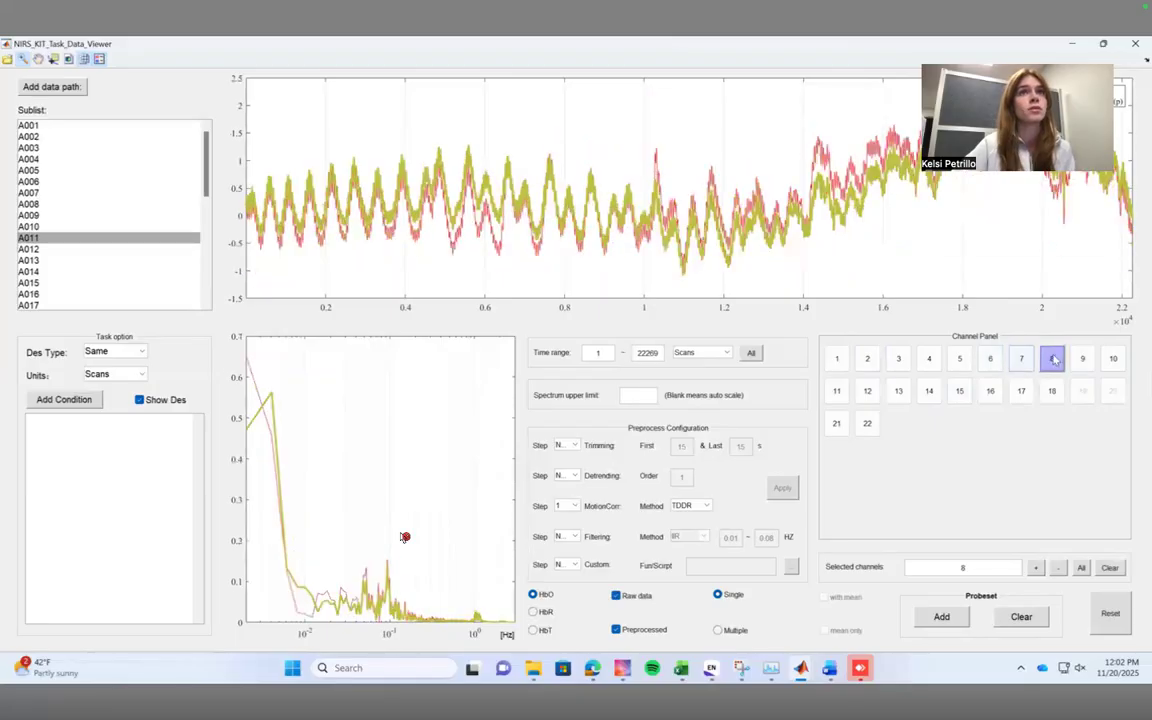
{"action": "left_click", "coordinate": [1082, 358]}
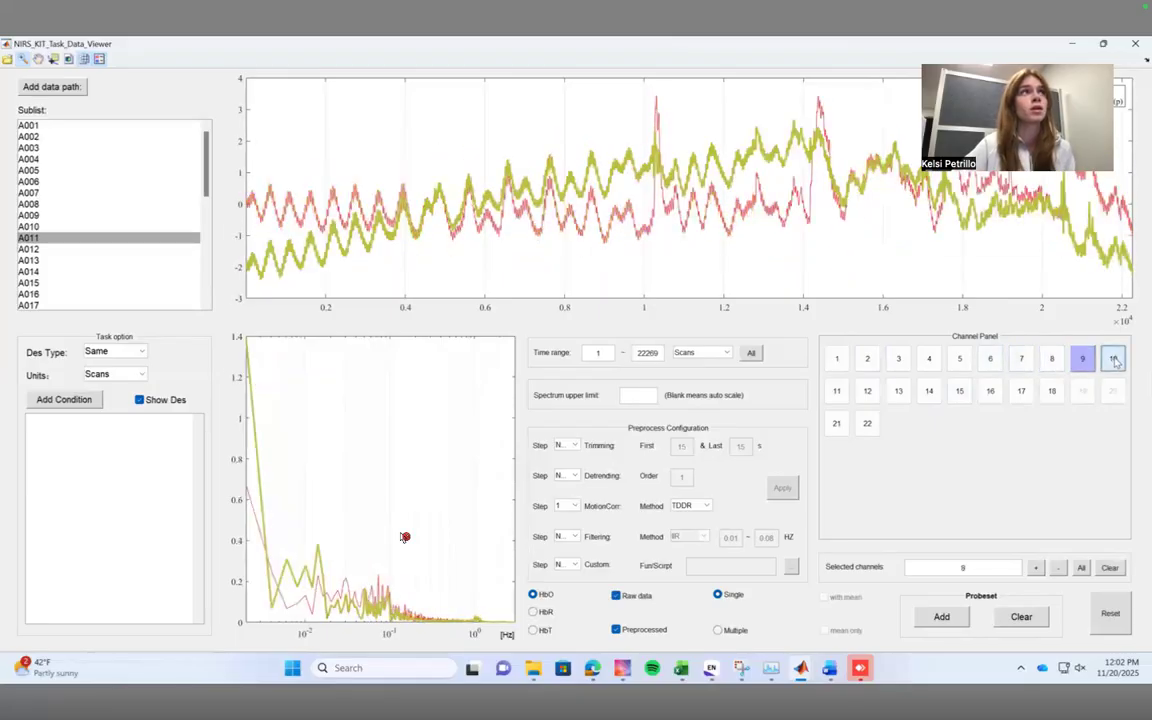
{"action": "left_click", "coordinate": [1113, 359]}
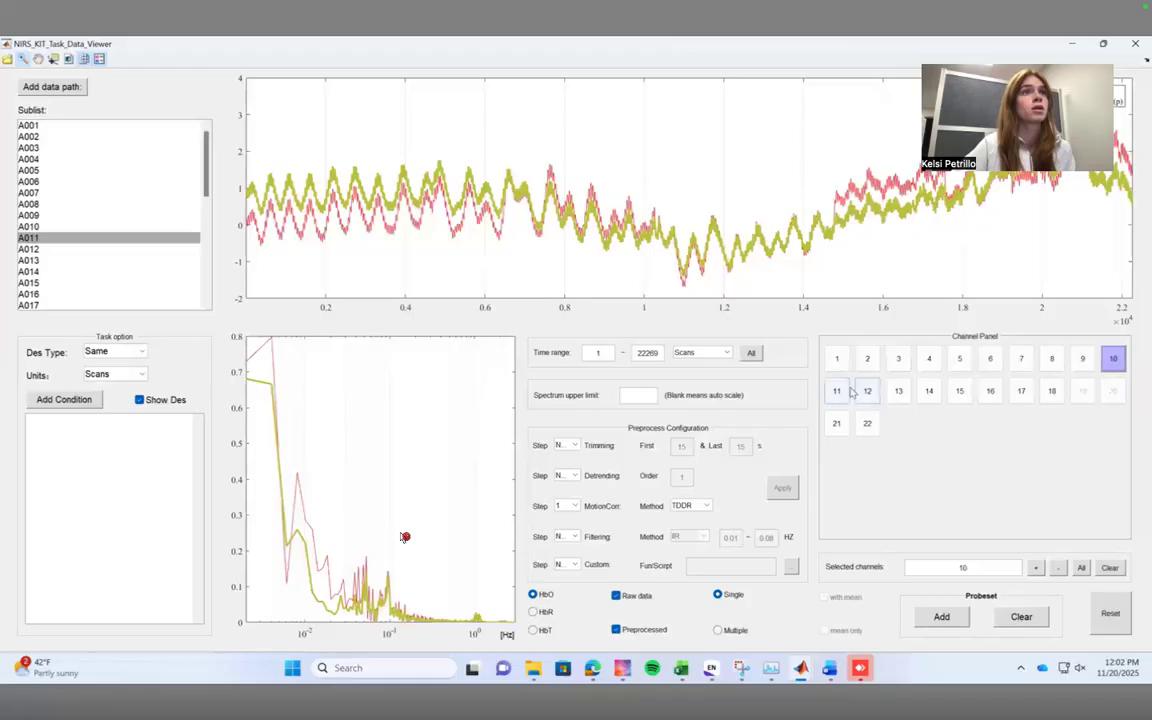
{"action": "left_click", "coordinate": [837, 391]}
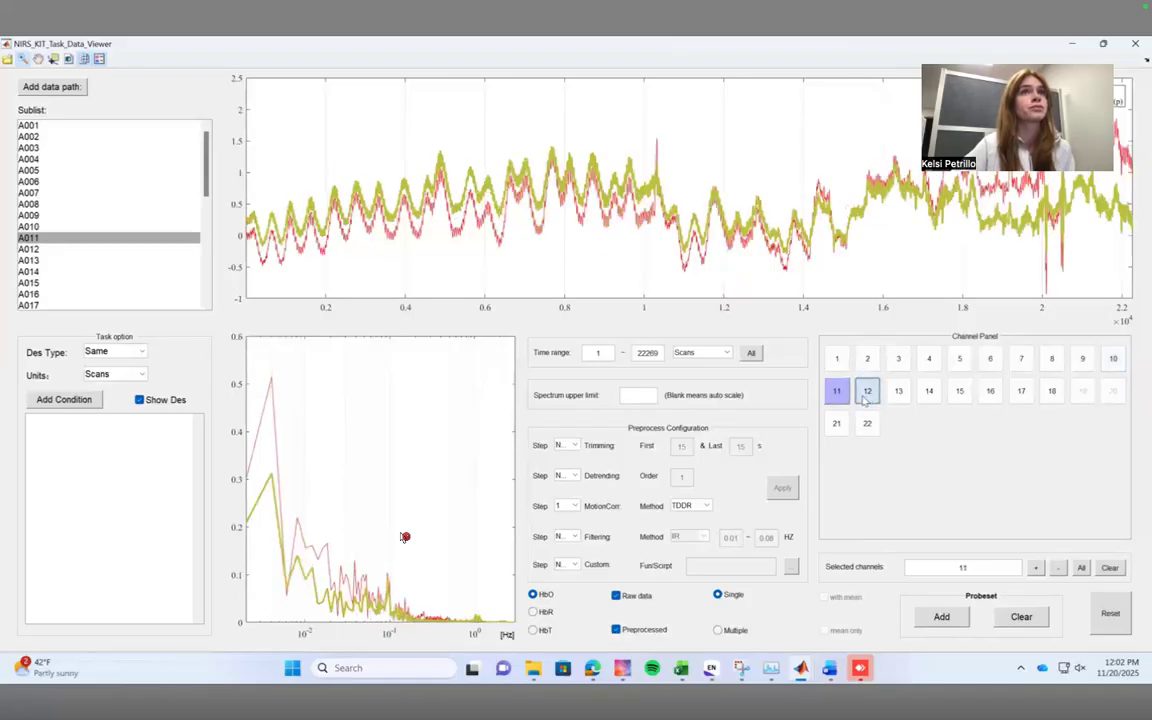
{"action": "left_click", "coordinate": [867, 391]}
{"action": "left_click", "coordinate": [895, 393]}
{"action": "left_click", "coordinate": [929, 392]}
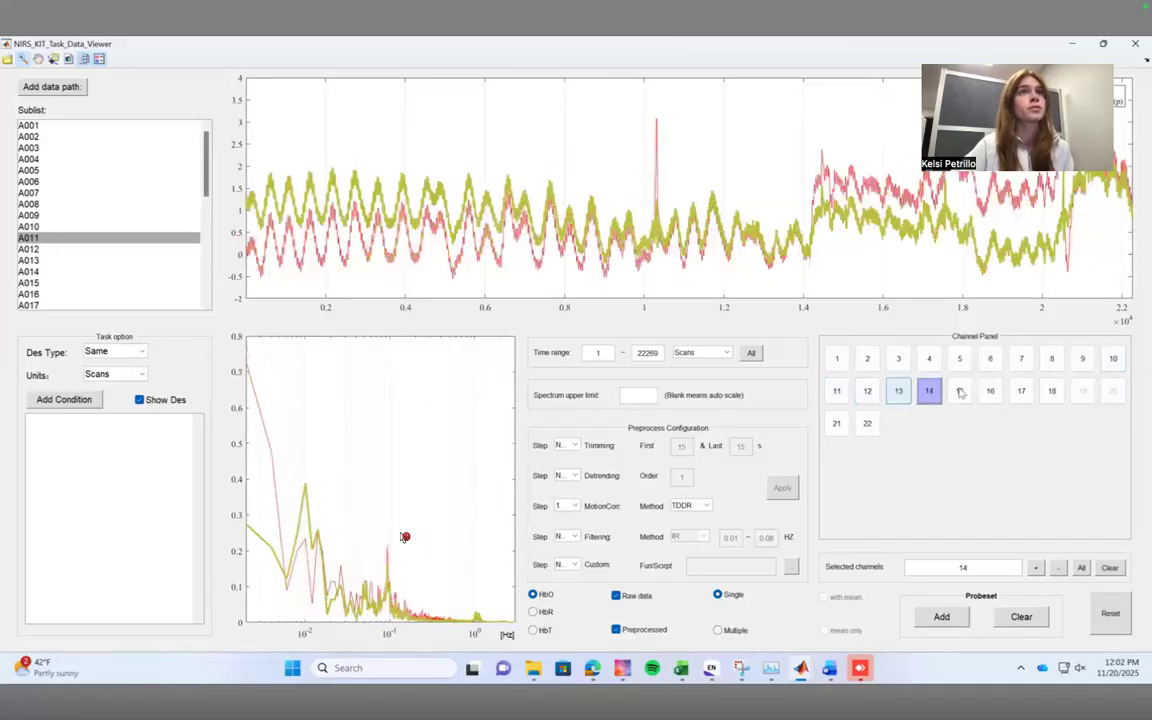
{"action": "left_click", "coordinate": [959, 393]}
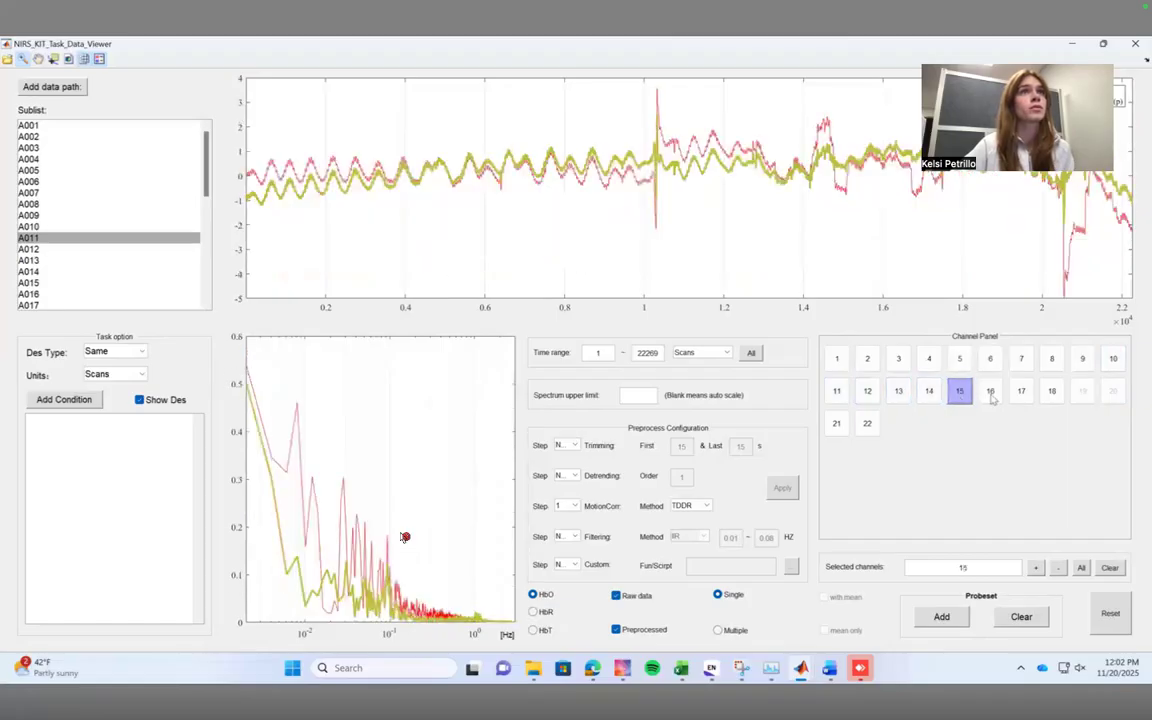
{"action": "left_click", "coordinate": [990, 395]}
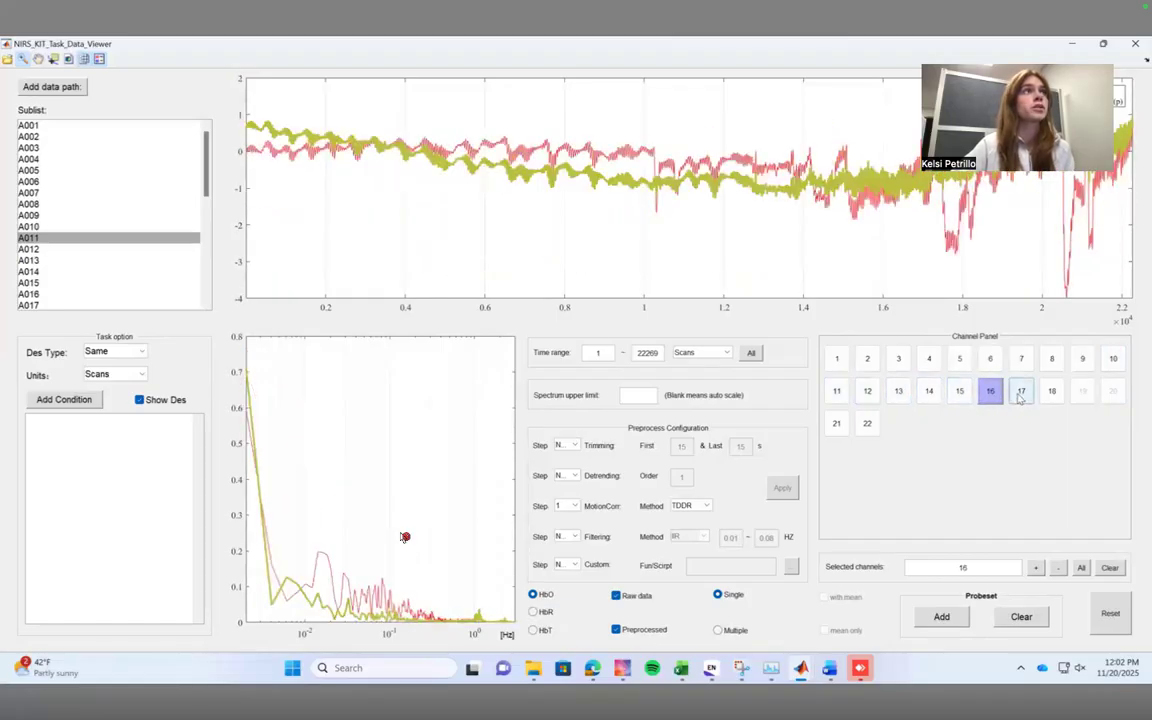
{"action": "left_click", "coordinate": [1020, 393]}
{"action": "left_click", "coordinate": [1051, 392]}
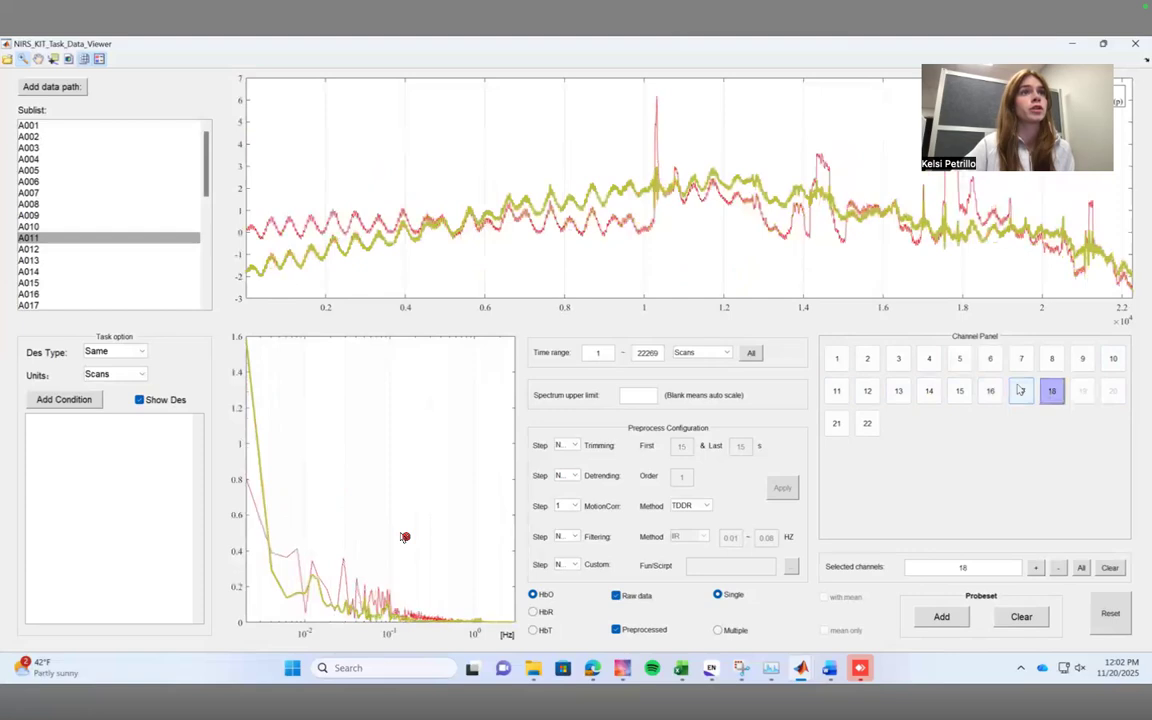
{"action": "left_click", "coordinate": [837, 424]}
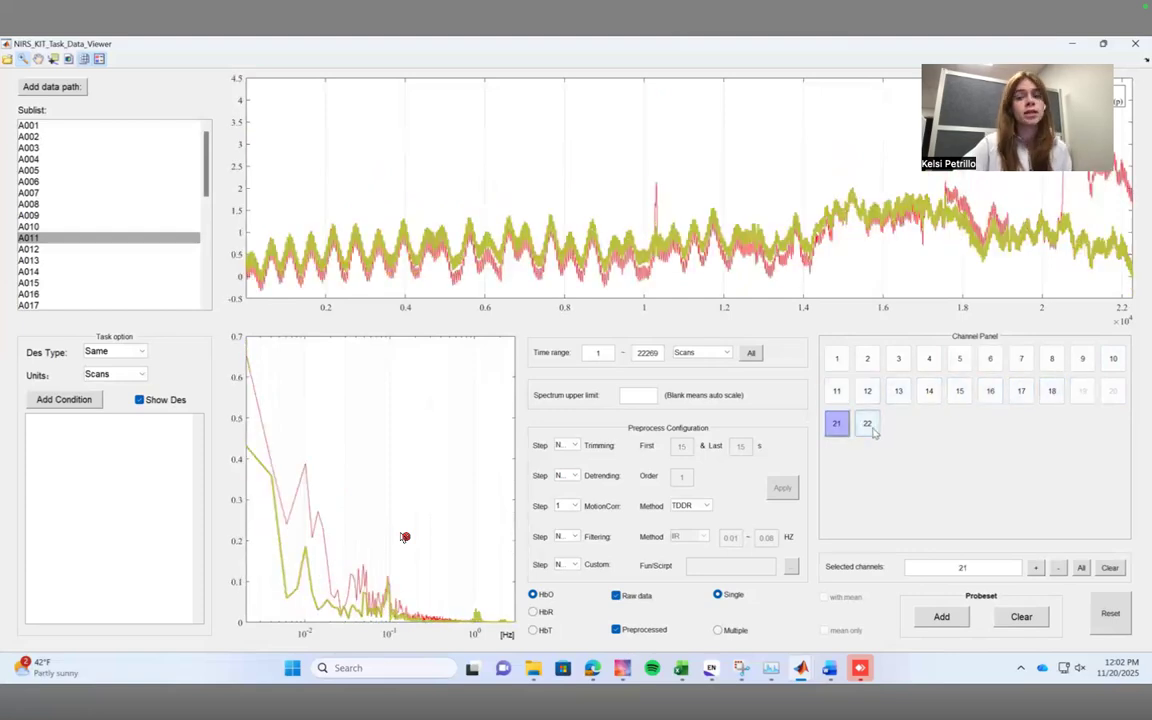
{"action": "left_click", "coordinate": [867, 424]}
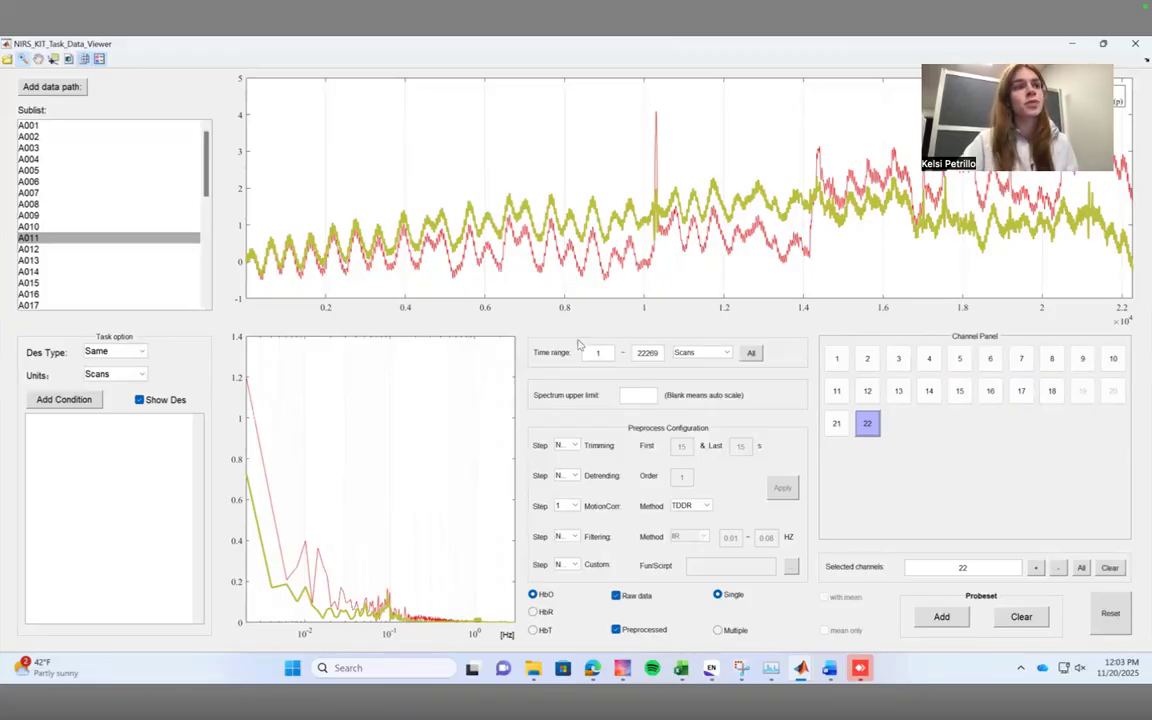
Switch to File Explorer and compare the subject files in the Data_Prepared, Data_Prepared_MA and Data_Prepared_NMA folders, then return to the Data Viewer.
{"action": "left_click", "coordinate": [532, 670]}
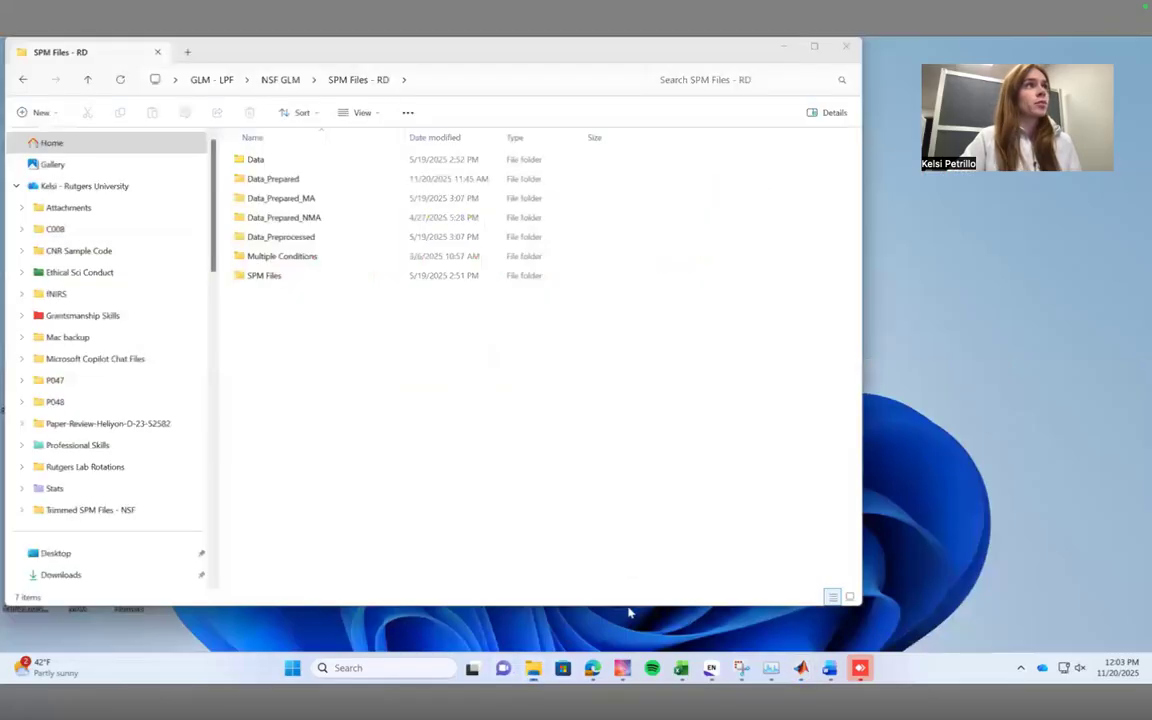
{"action": "left_click", "coordinate": [595, 595]}
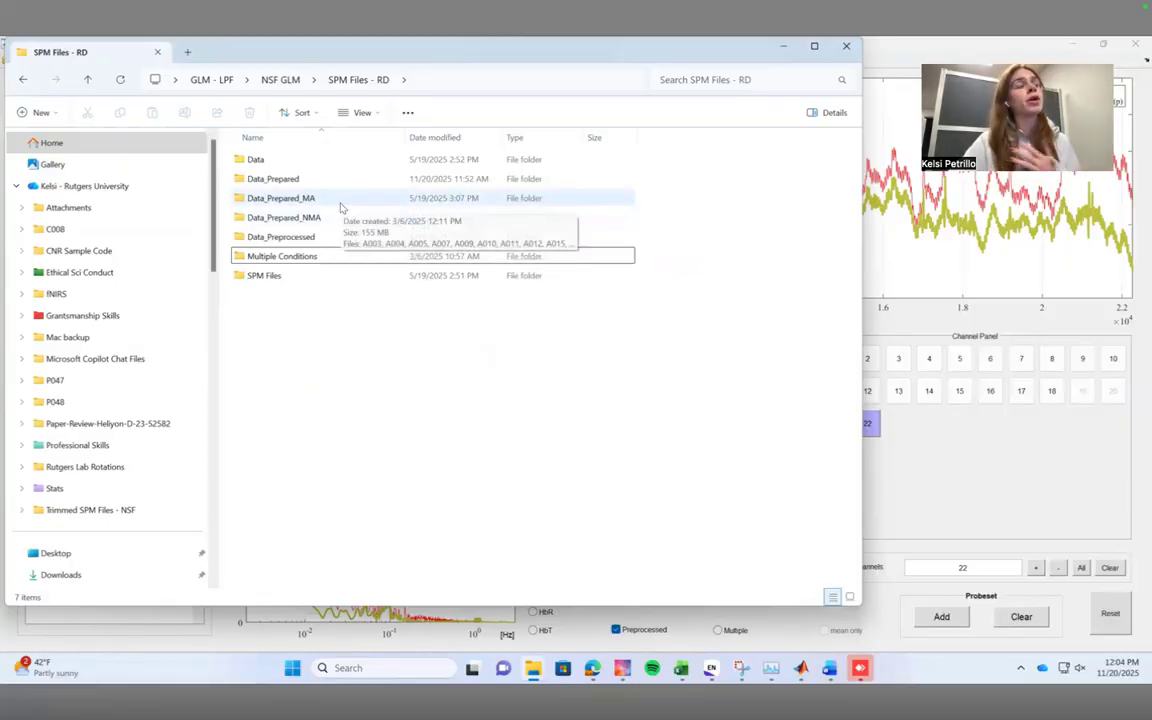
{"action": "double_click", "coordinate": [273, 179]}
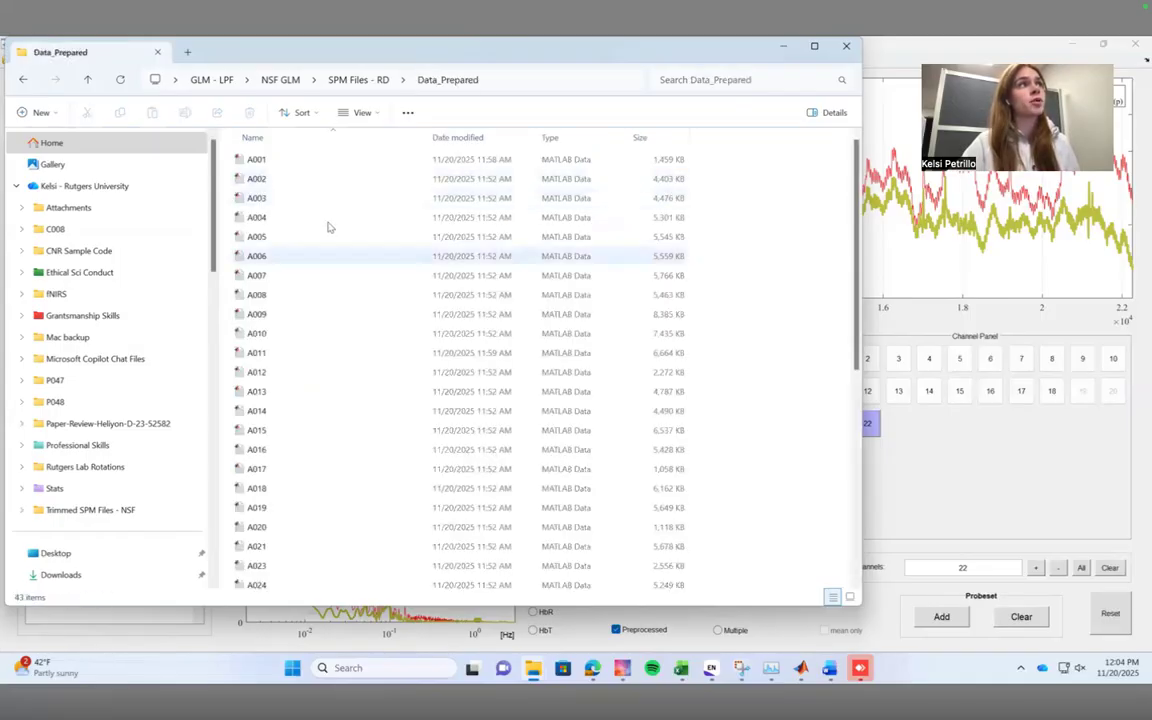
{"action": "left_click", "coordinate": [355, 80]}
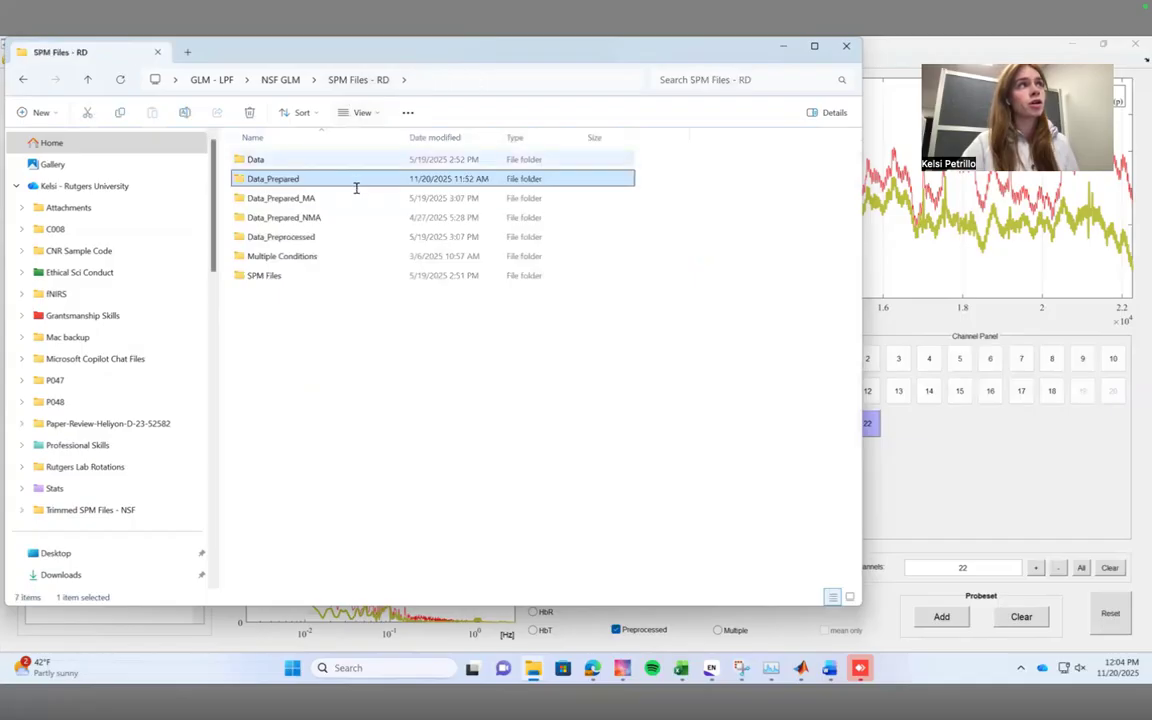
{"action": "double_click", "coordinate": [355, 199]}
{"action": "scroll", "coordinate": [355, 446], "scroll_direction": "down", "scroll_amount": 3}
{"action": "scroll", "coordinate": [408, 327], "scroll_direction": "up", "scroll_amount": 2}
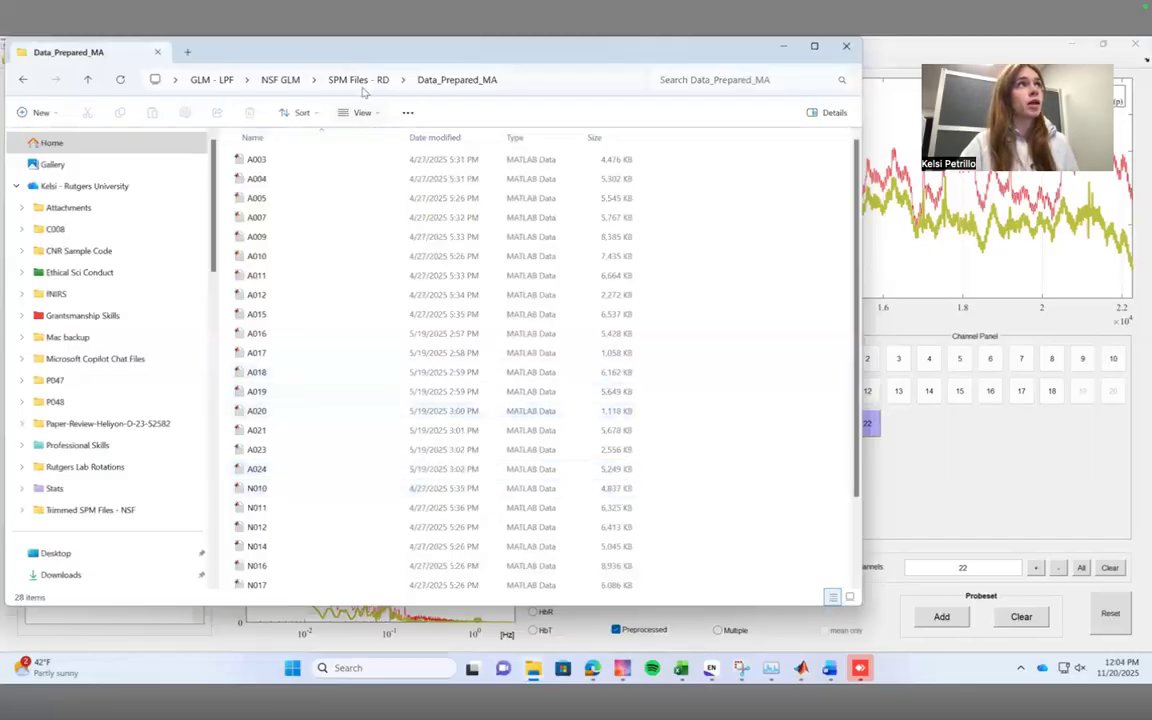
{"action": "left_click", "coordinate": [330, 80]}
{"action": "double_click", "coordinate": [327, 217]}
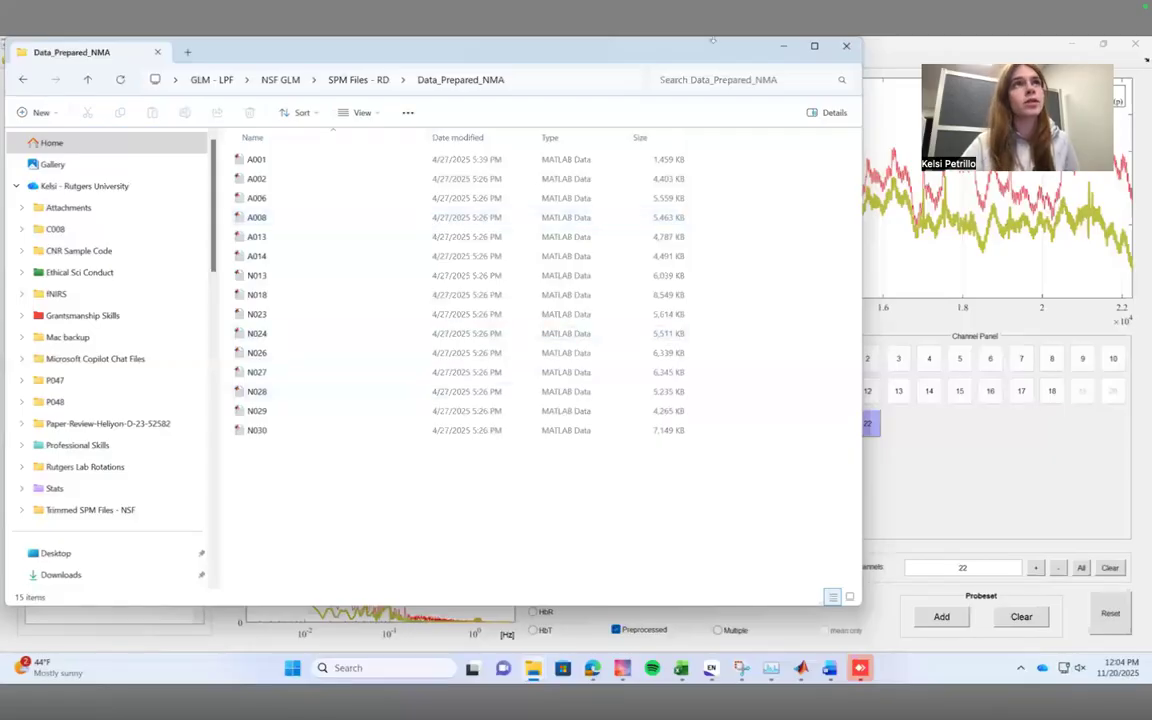
{"action": "left_click", "coordinate": [783, 46]}
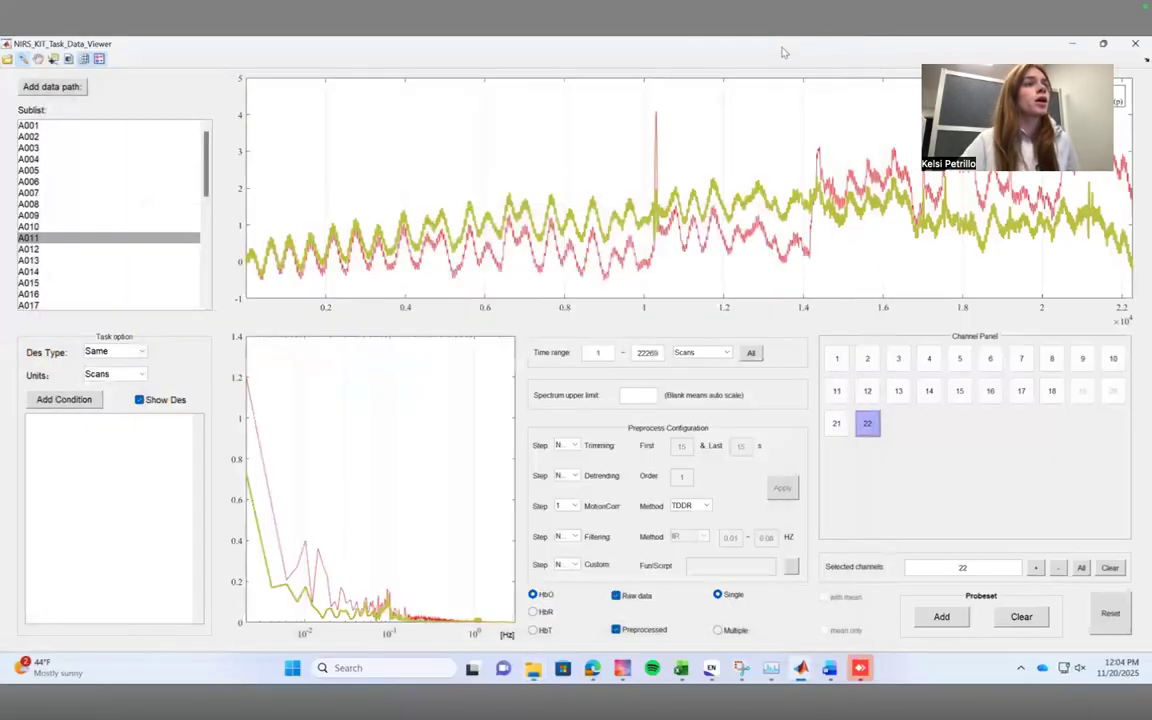
Exclude motion correction from the preprocessing configuration and make filtering step 1.
{"action": "left_click", "coordinate": [575, 506]}
{"action": "left_click", "coordinate": [566, 568]}
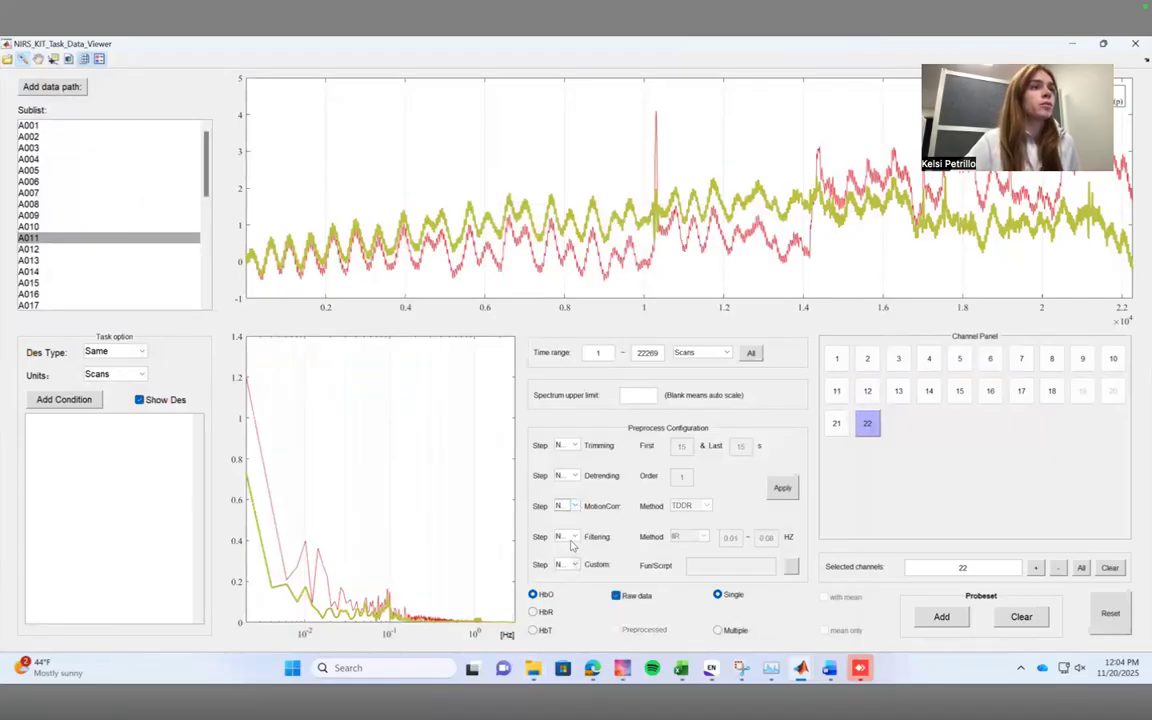
{"action": "left_click", "coordinate": [576, 539]}
{"action": "left_click", "coordinate": [569, 549]}
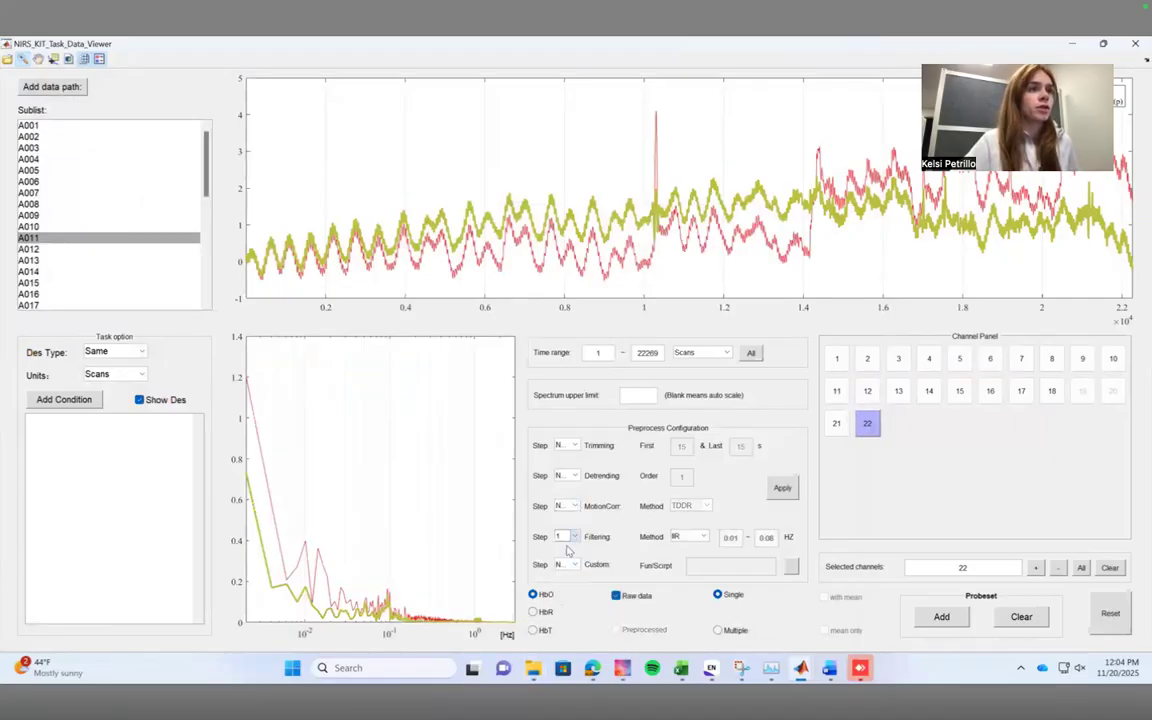
Review the filtering methods and choose IIR with filter type 3 (band pass) and filter order 3.
{"action": "left_click", "coordinate": [702, 537]}
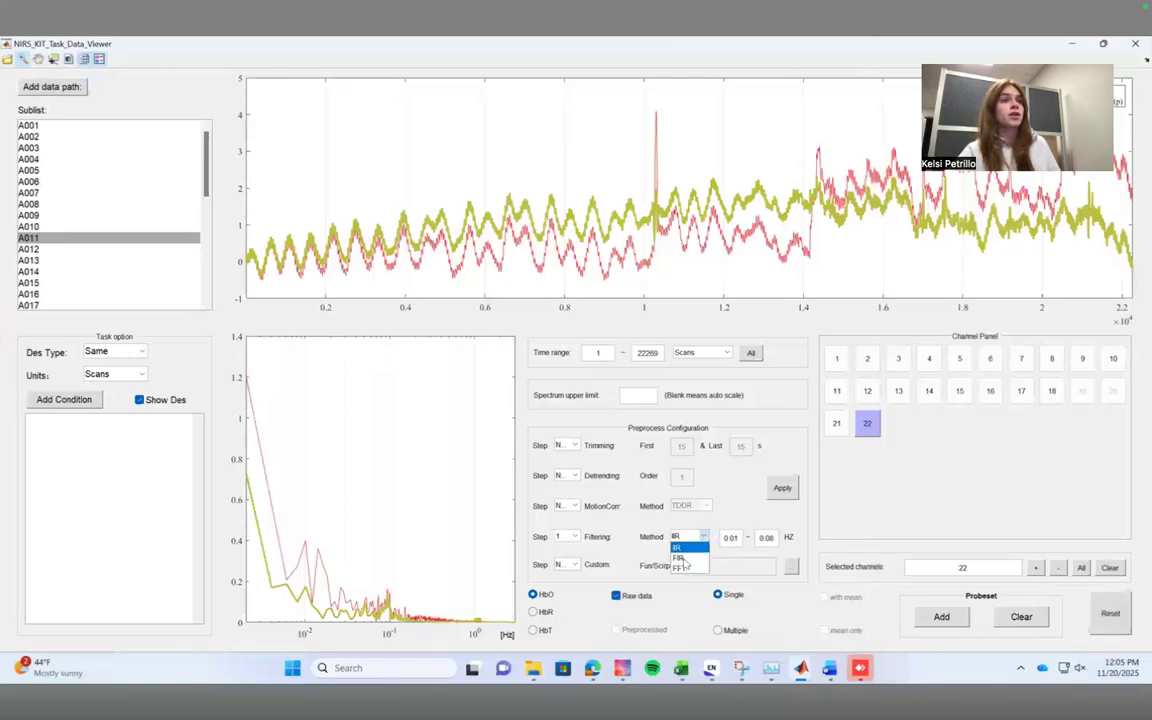
{"action": "left_click", "coordinate": [705, 538]}
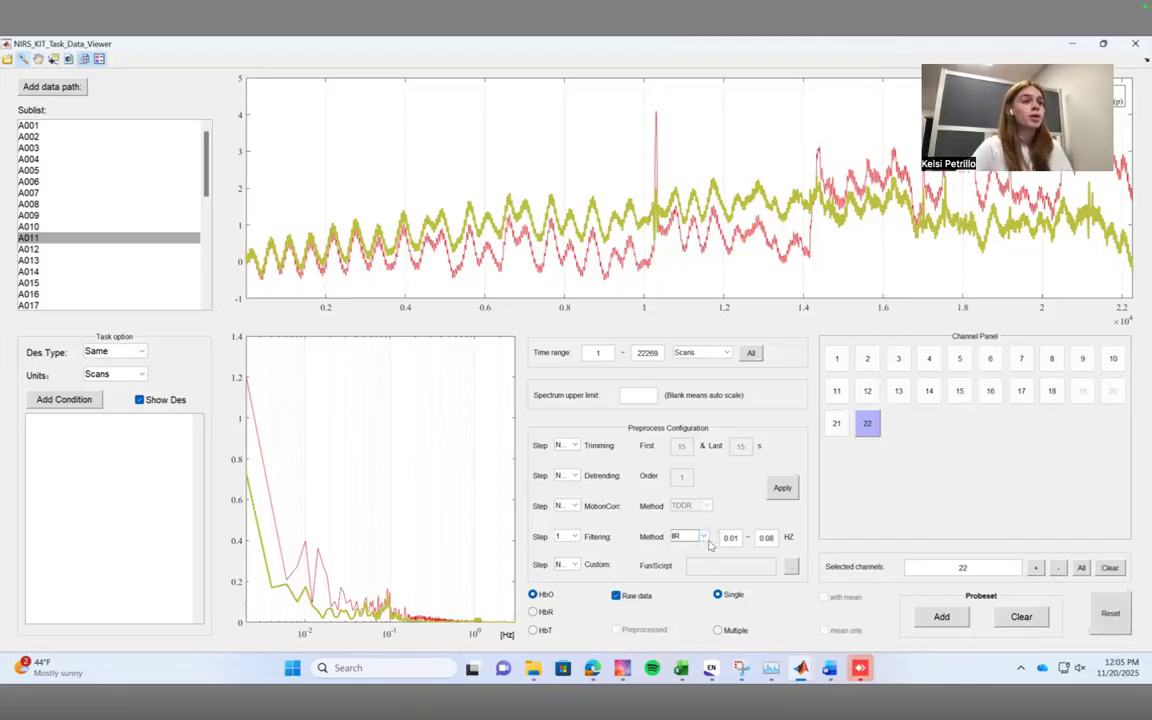
{"action": "left_click", "coordinate": [704, 538]}
{"action": "left_click", "coordinate": [700, 548]}
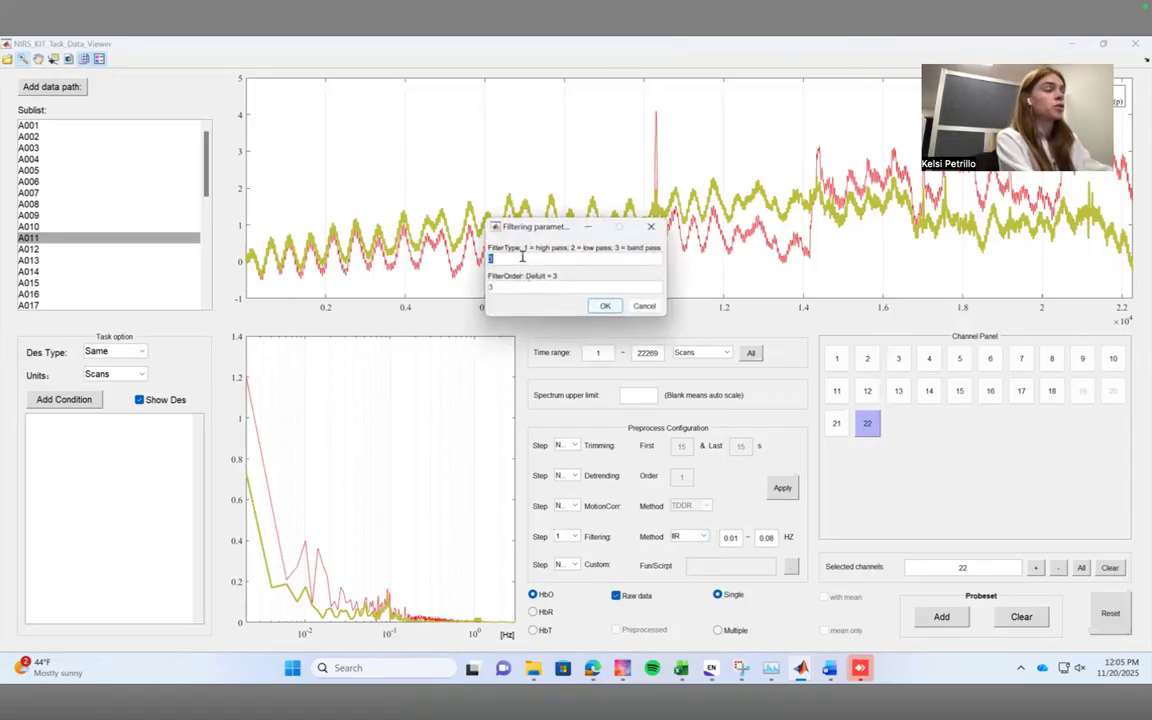
{"action": "key", "text": "Tab"}
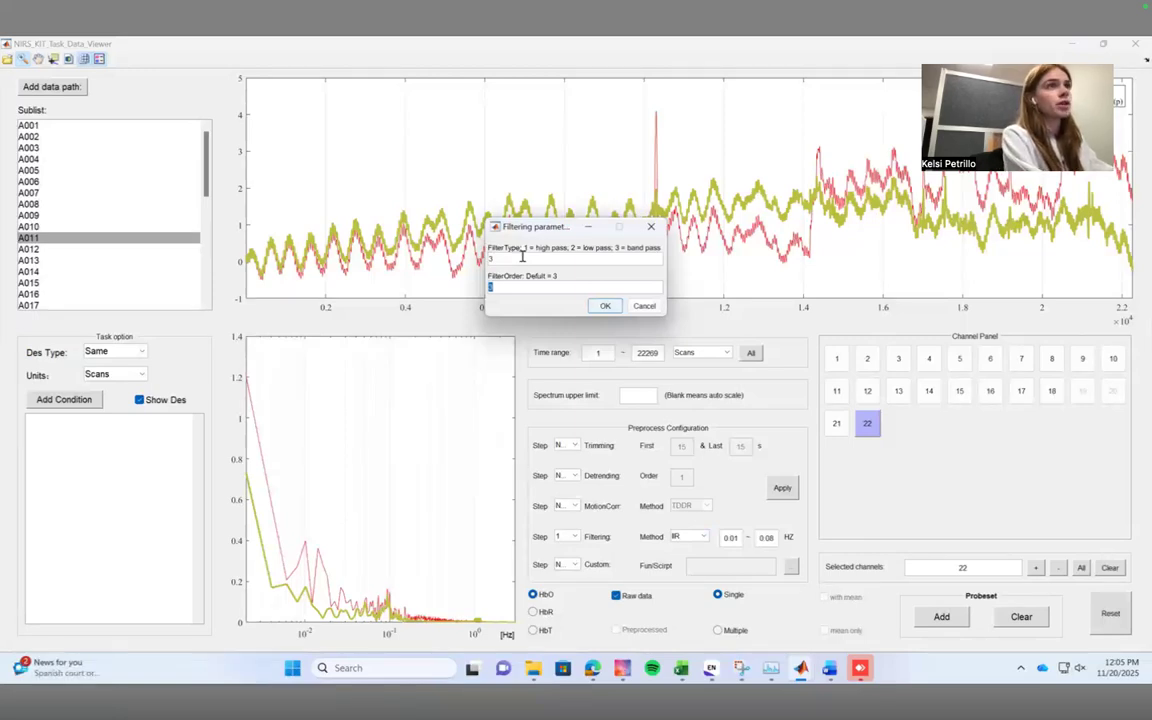
{"action": "key", "text": "Return"}
Set the filter's upper cutoff to 0.12 Hz and apply the filtering to subject A011.
{"action": "left_click", "coordinate": [774, 537]}
{"action": "key", "text": "BackSpace"}
{"action": "key", "text": "BackSpace"}
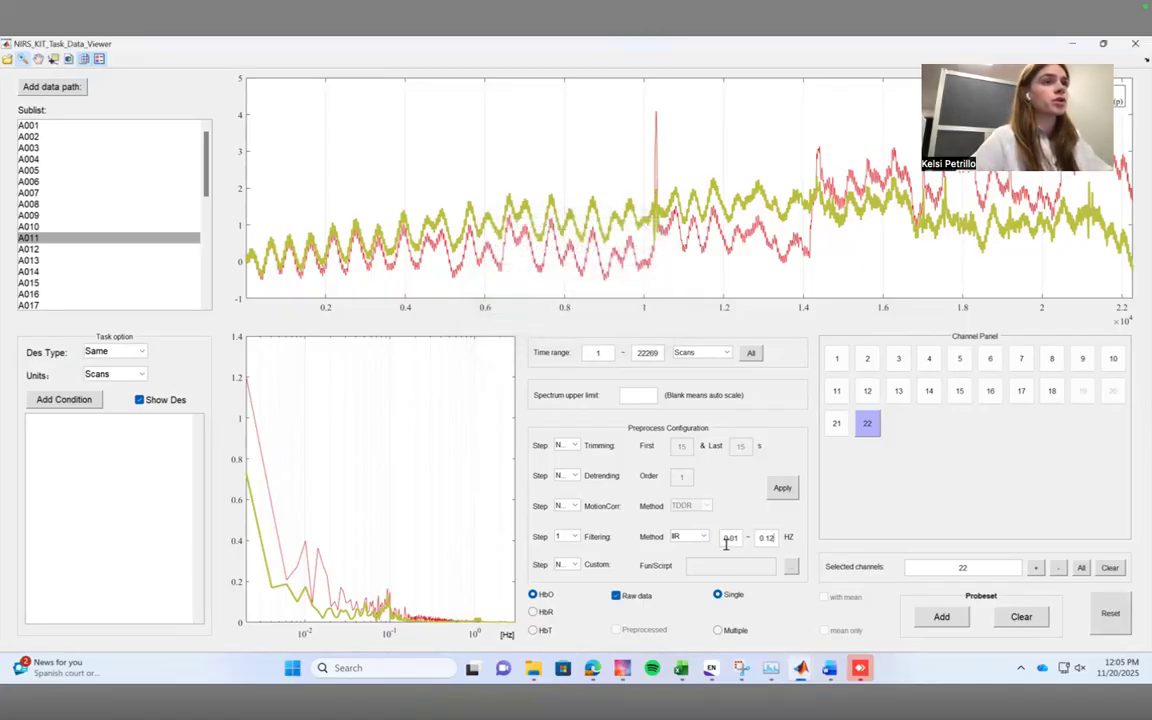
{"action": "left_click", "coordinate": [778, 488]}
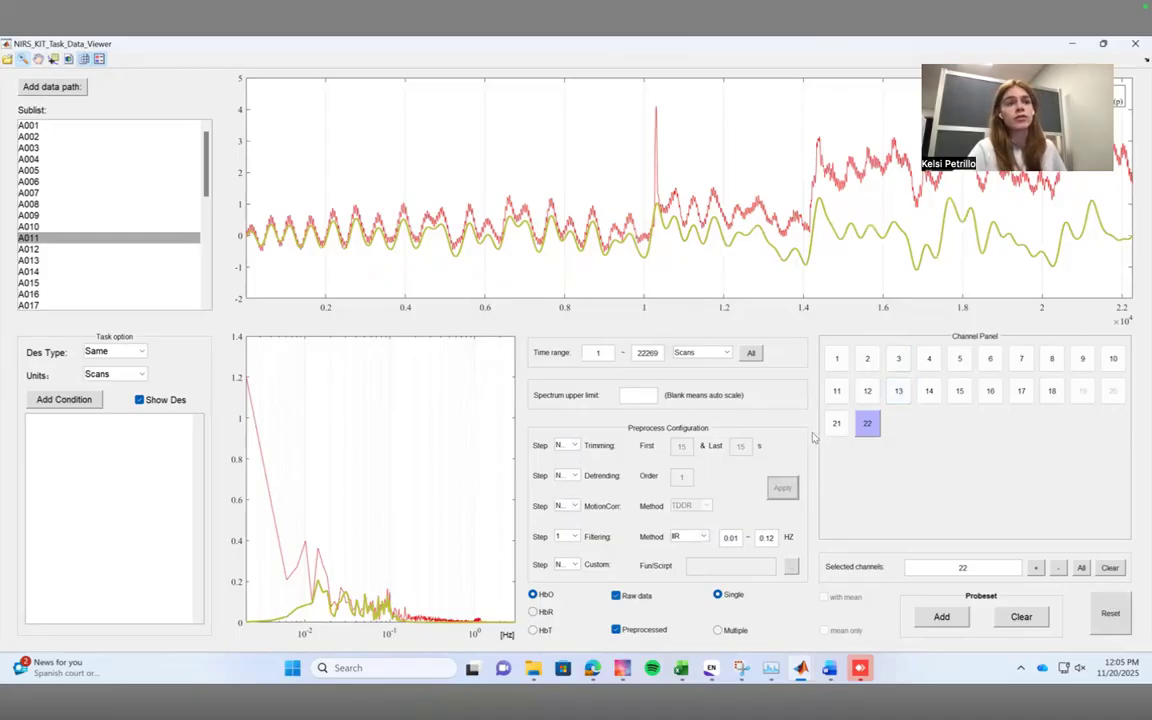
Compare the raw and filtered HbO signals of subject A011 in channels 14, 15, 16, 18 and 8.
{"action": "left_click", "coordinate": [929, 391]}
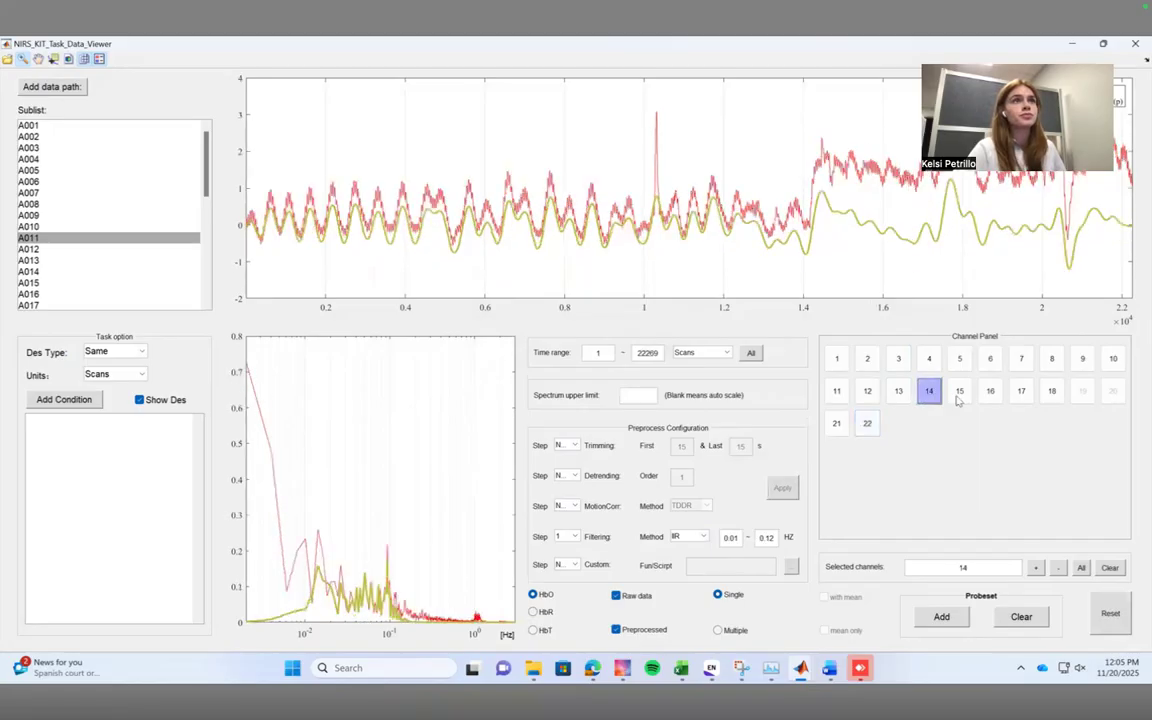
{"action": "left_click", "coordinate": [959, 391]}
{"action": "left_click", "coordinate": [990, 391]}
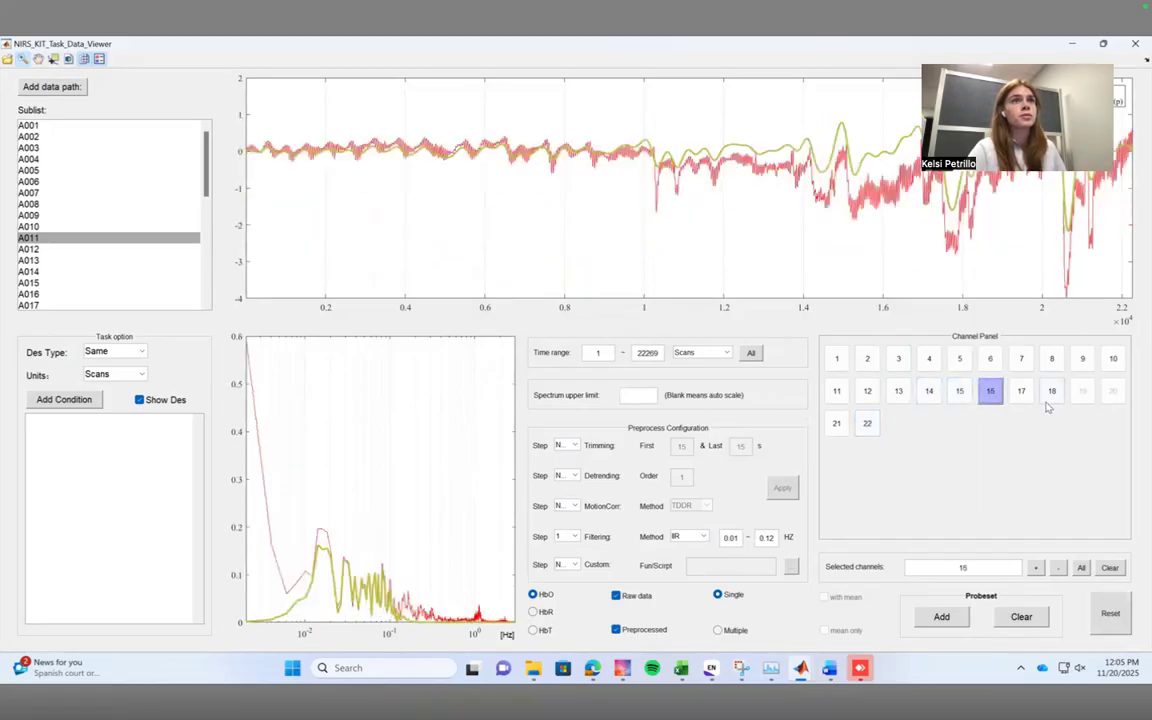
{"action": "left_click", "coordinate": [1051, 391]}
{"action": "left_click", "coordinate": [1051, 358]}
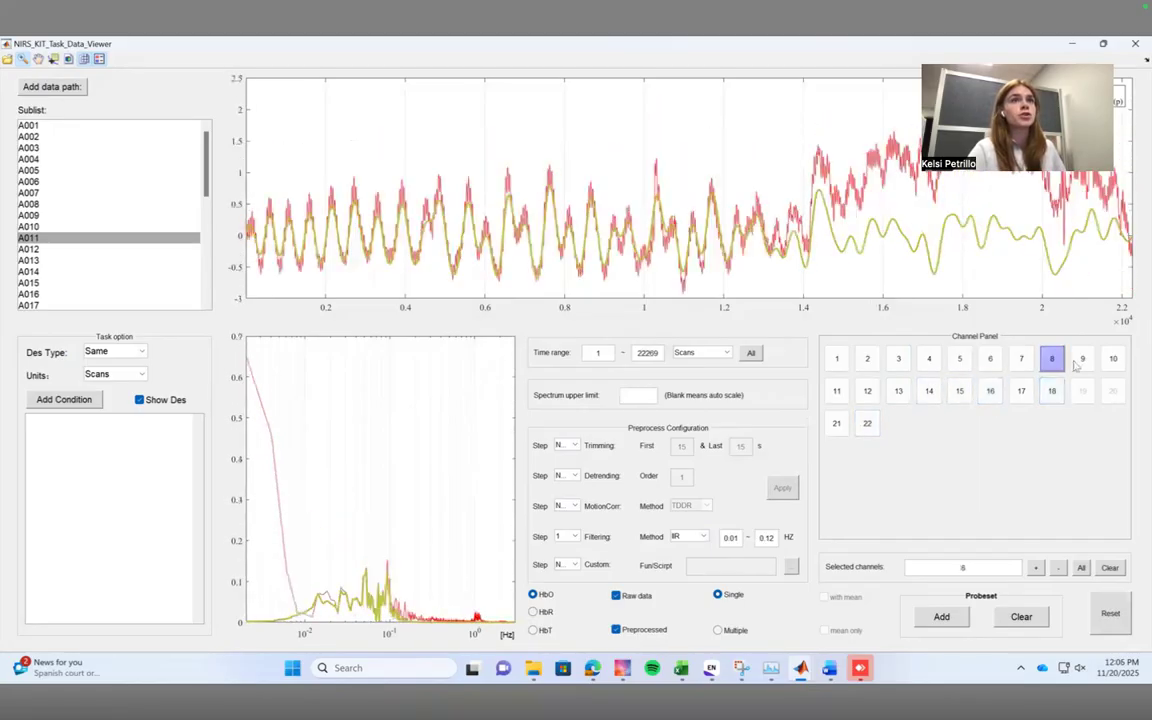
Compare the raw and filtered HbO signals of subject A011 in channels 9, 10, 3 and 4.
{"action": "left_click", "coordinate": [1082, 358]}
{"action": "left_click", "coordinate": [1113, 358]}
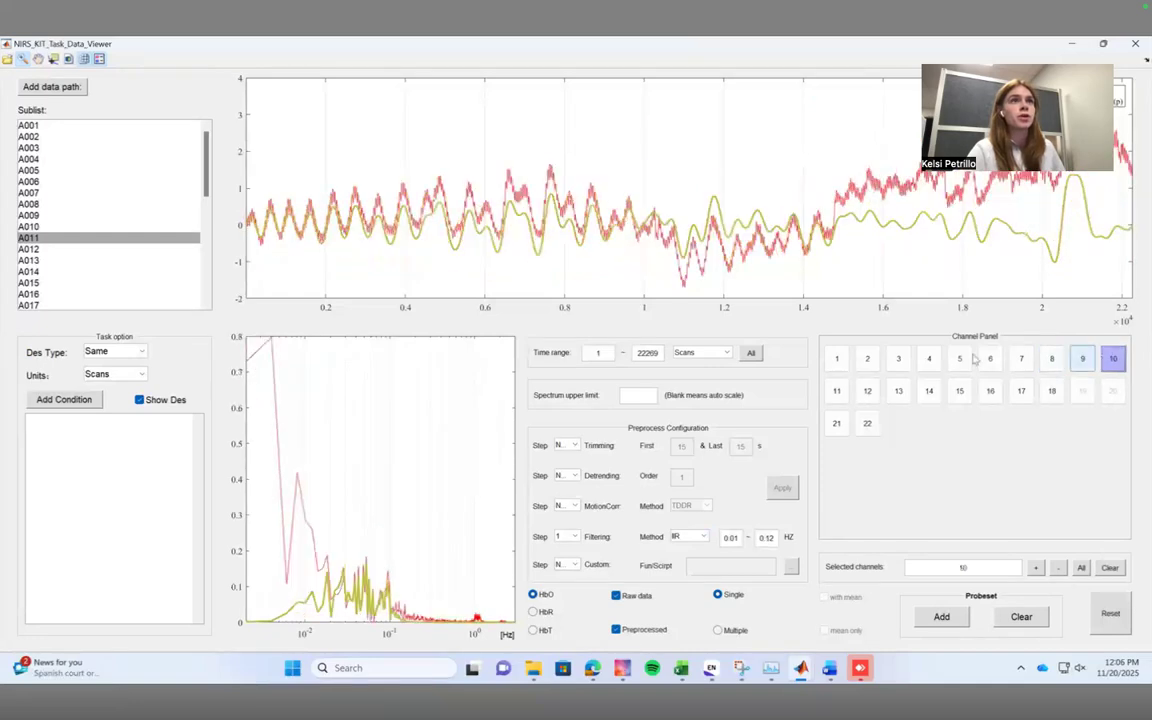
{"action": "left_click", "coordinate": [898, 358]}
{"action": "left_click", "coordinate": [928, 360]}
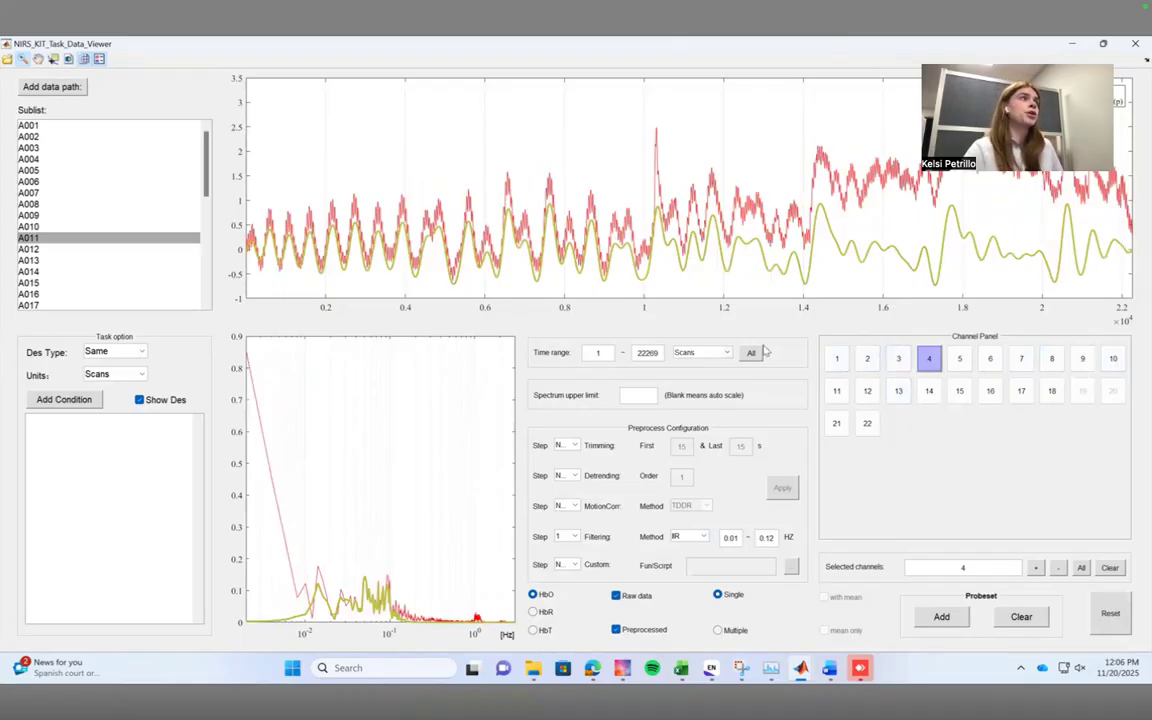
Reorder the viewer's preprocessing so TDDR motion correction is step 1 and filtering is step 2.
{"action": "left_click", "coordinate": [566, 536]}
{"action": "left_click", "coordinate": [578, 600]}
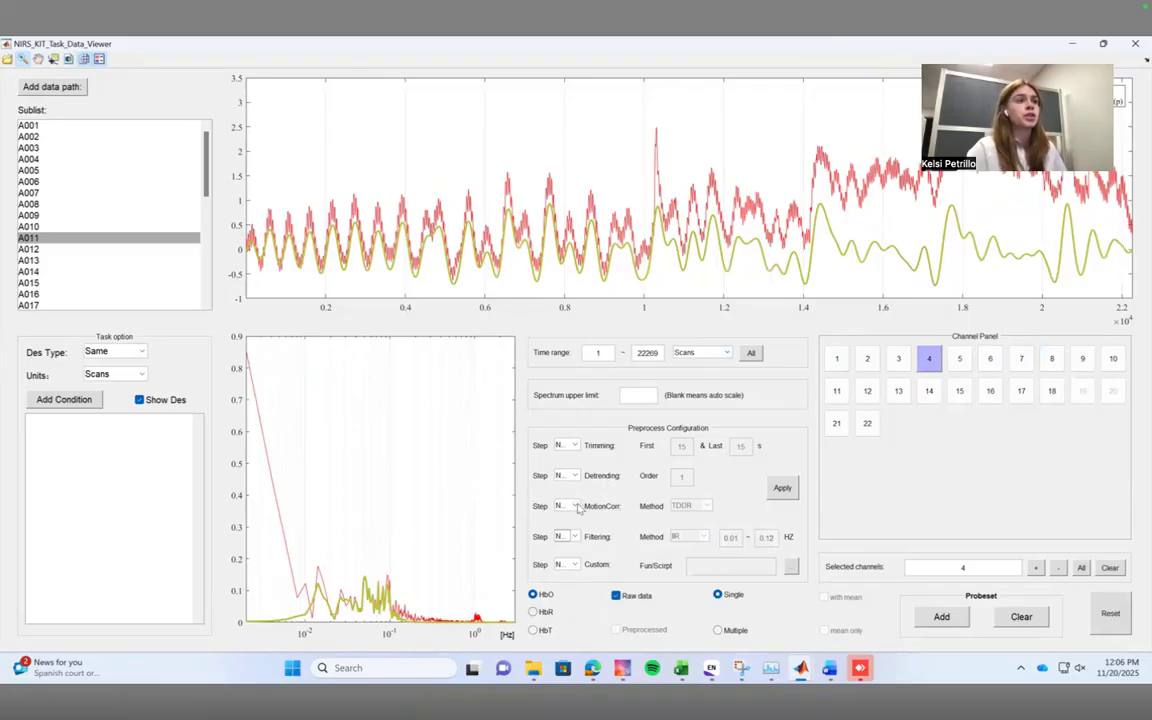
{"action": "left_click", "coordinate": [576, 507]}
{"action": "left_click", "coordinate": [561, 522]}
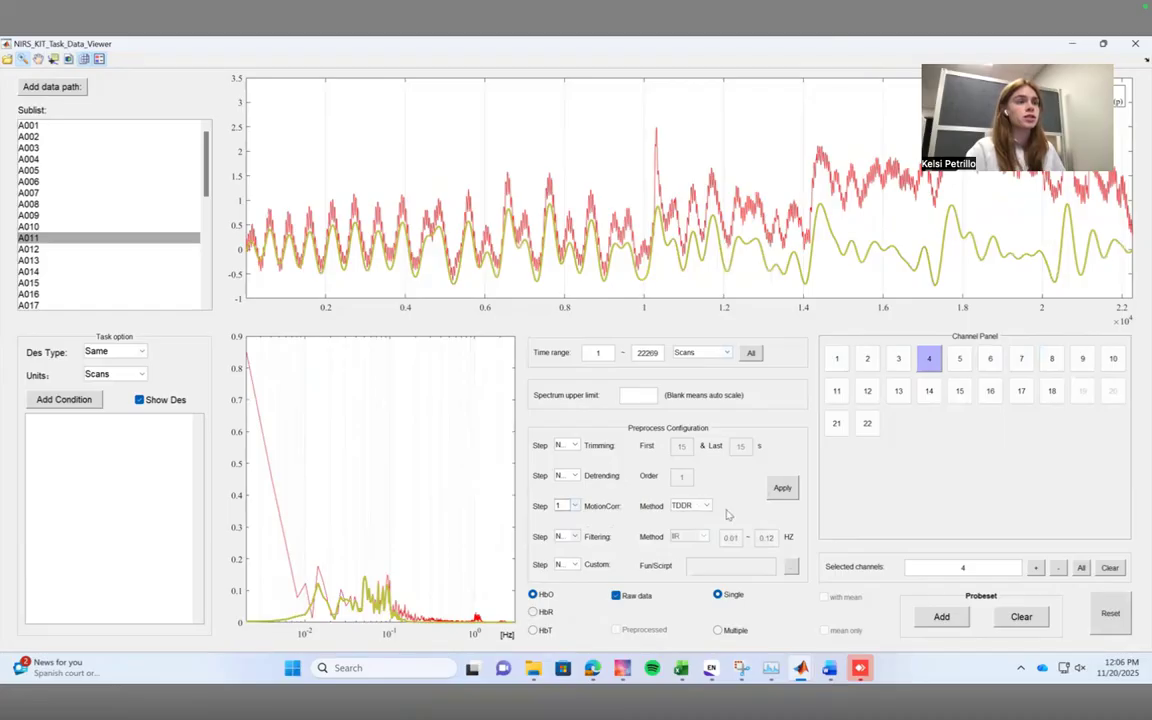
{"action": "left_click", "coordinate": [575, 537]}
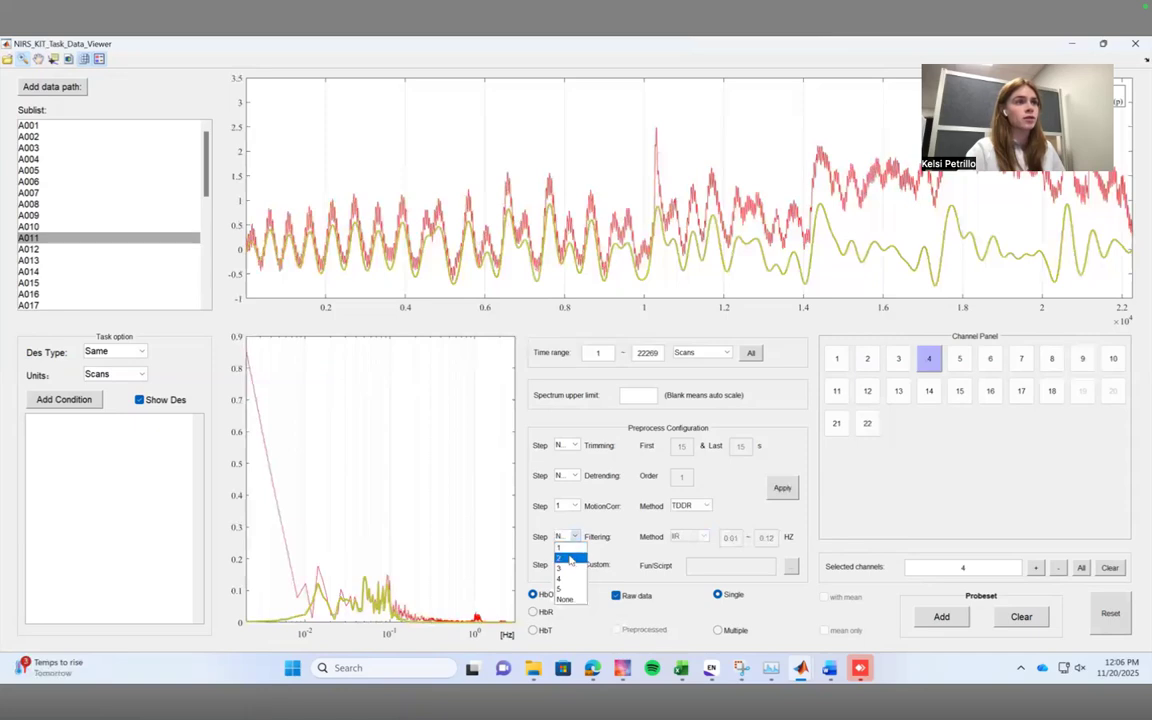
{"action": "left_click", "coordinate": [566, 557]}
Choose an IIR filter of type 2 (low pass) with a 0.1 Hz cutoff and apply the preprocessing to subject A011.
{"action": "left_click", "coordinate": [688, 538]}
{"action": "left_click", "coordinate": [688, 545]}
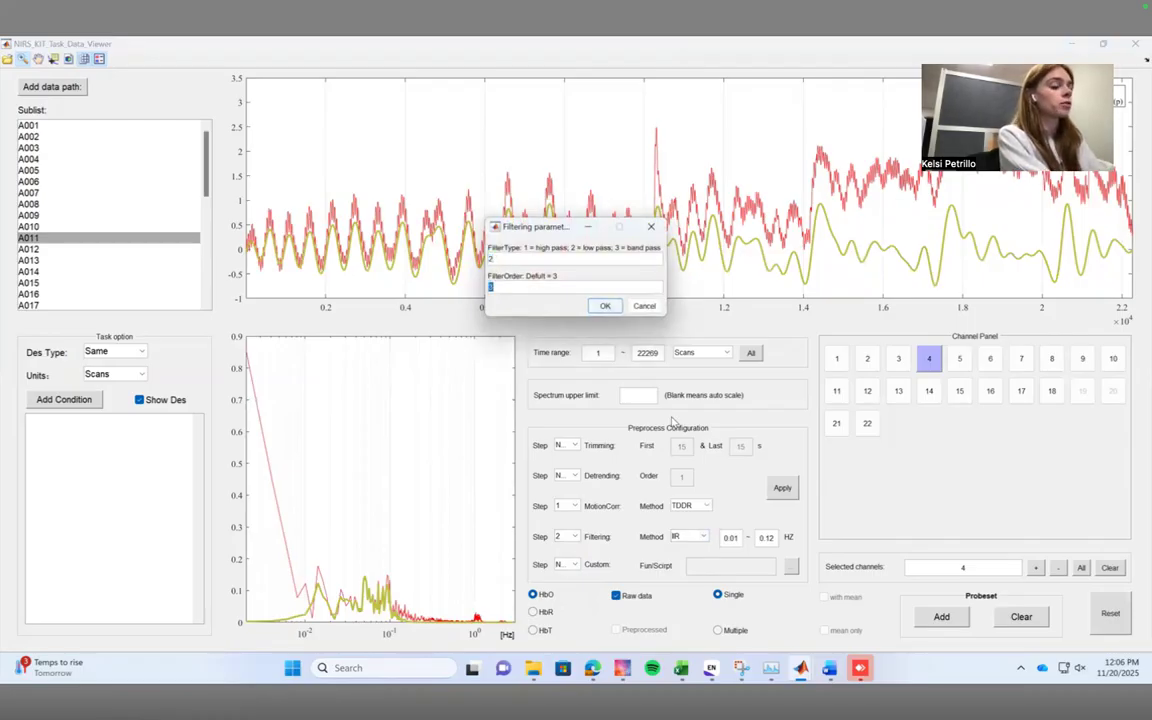
{"action": "key", "text": "Return"}
{"action": "left_click", "coordinate": [774, 540]}
{"action": "type", "text": "0.1"}
{"action": "left_click", "coordinate": [786, 486]}
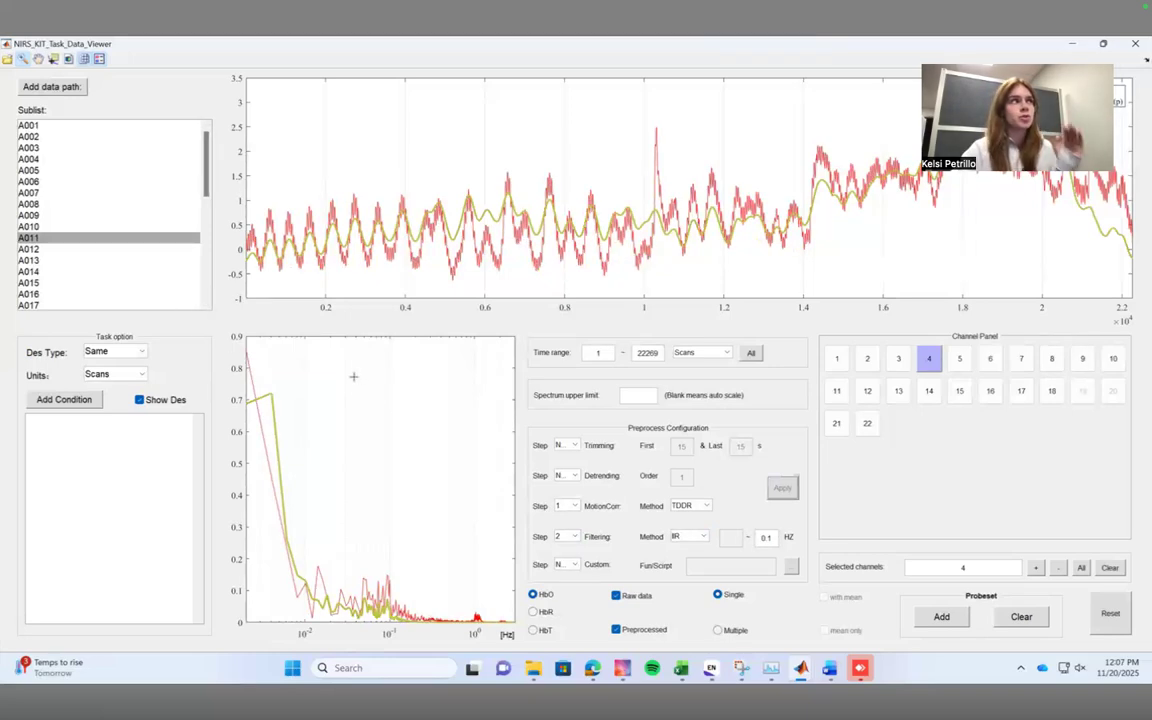
Inspect the raw and preprocessed HbO signals in channel 4 for subjects C021, C022 and C010.
{"action": "scroll", "coordinate": [160, 275], "scroll_direction": "down", "scroll_amount": 6}
{"action": "left_click", "coordinate": [150, 294]}
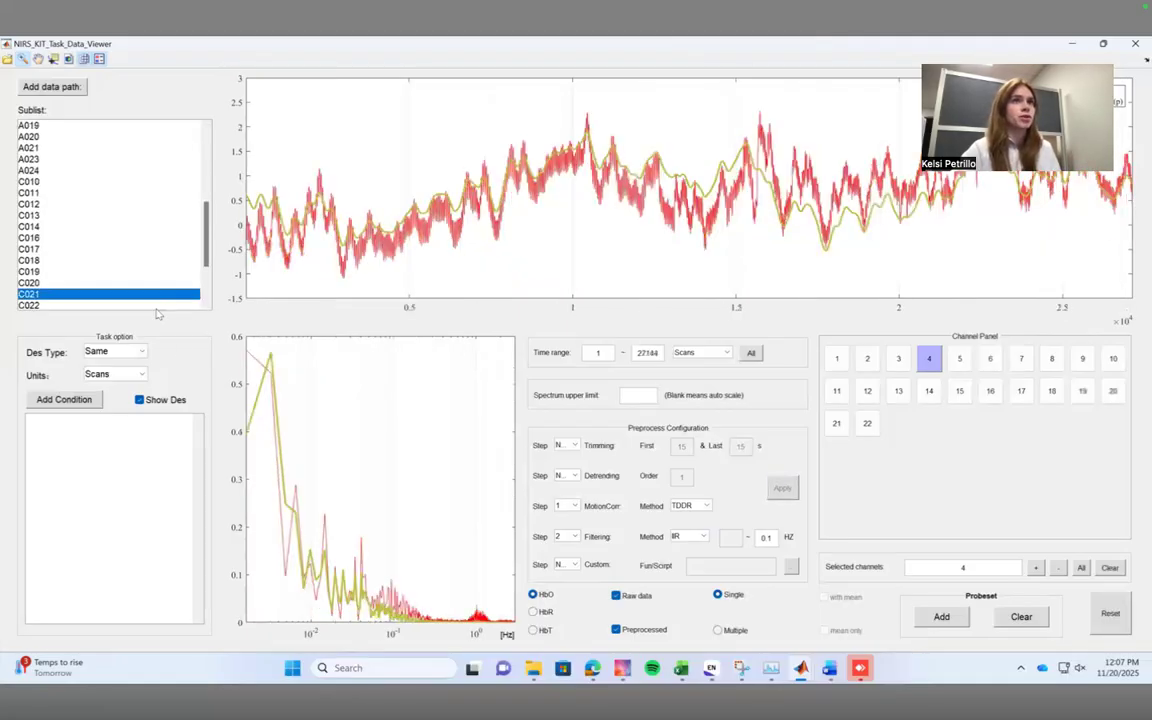
{"action": "left_click", "coordinate": [150, 305]}
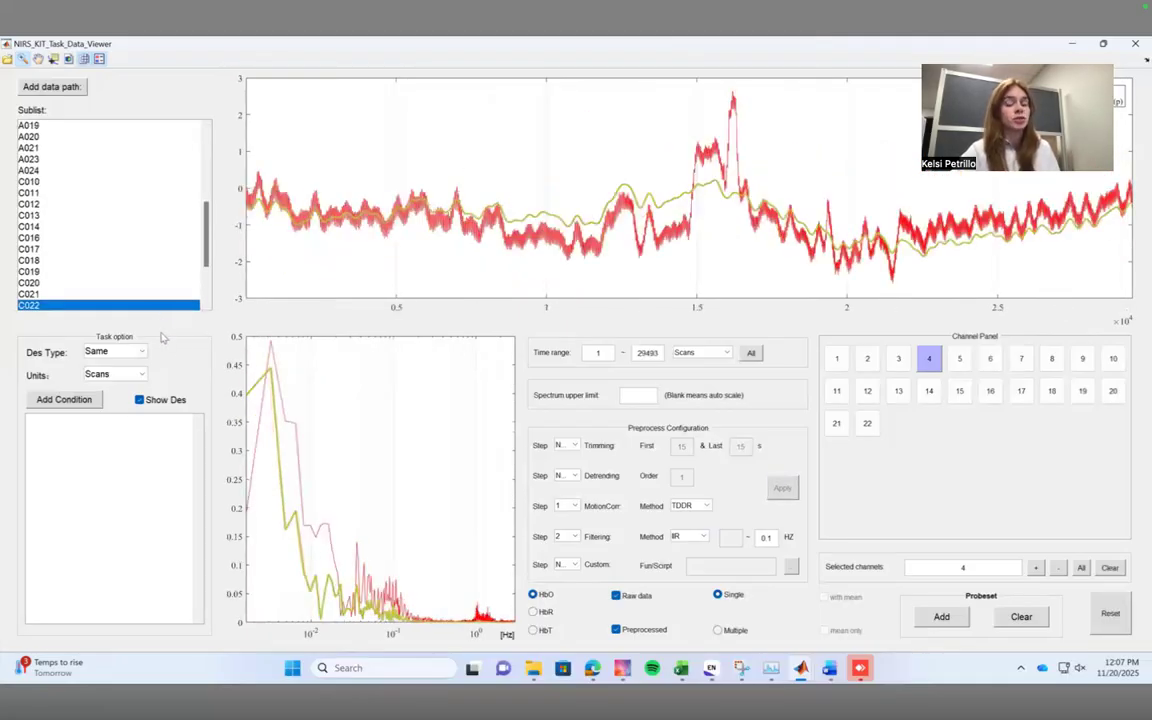
{"action": "left_click", "coordinate": [50, 181]}
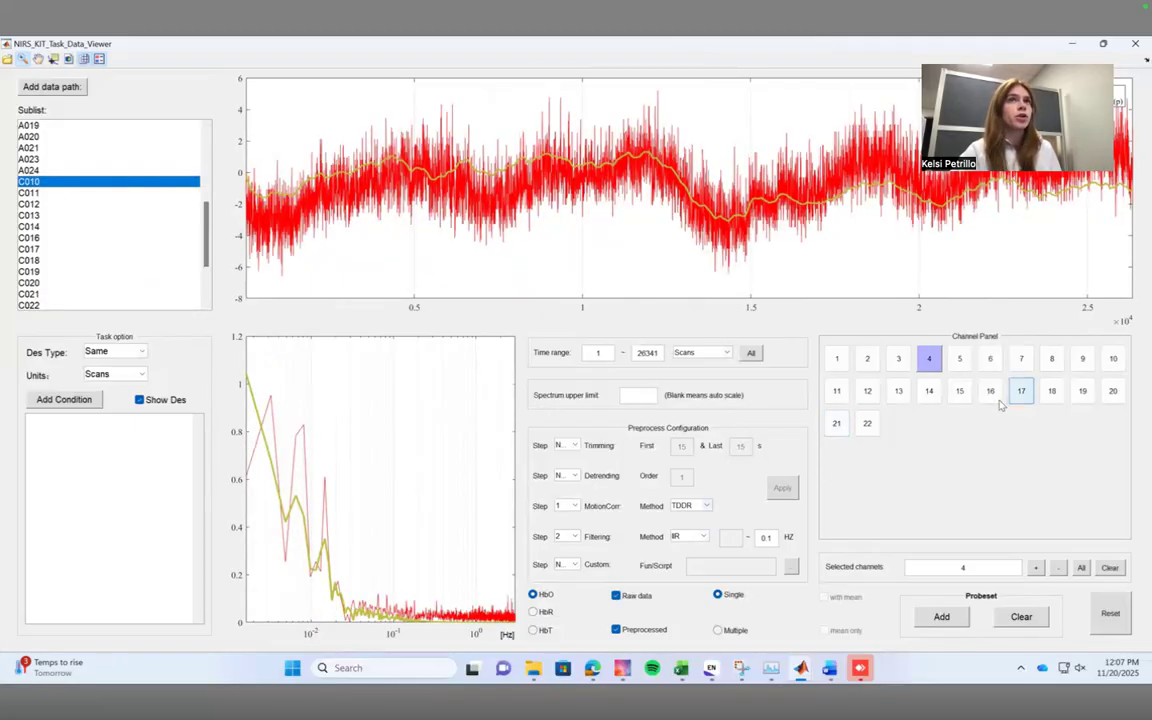
Close the task data viewer and open the preprocessing window for task fNIRS data.
{"action": "left_click", "coordinate": [1133, 43]}
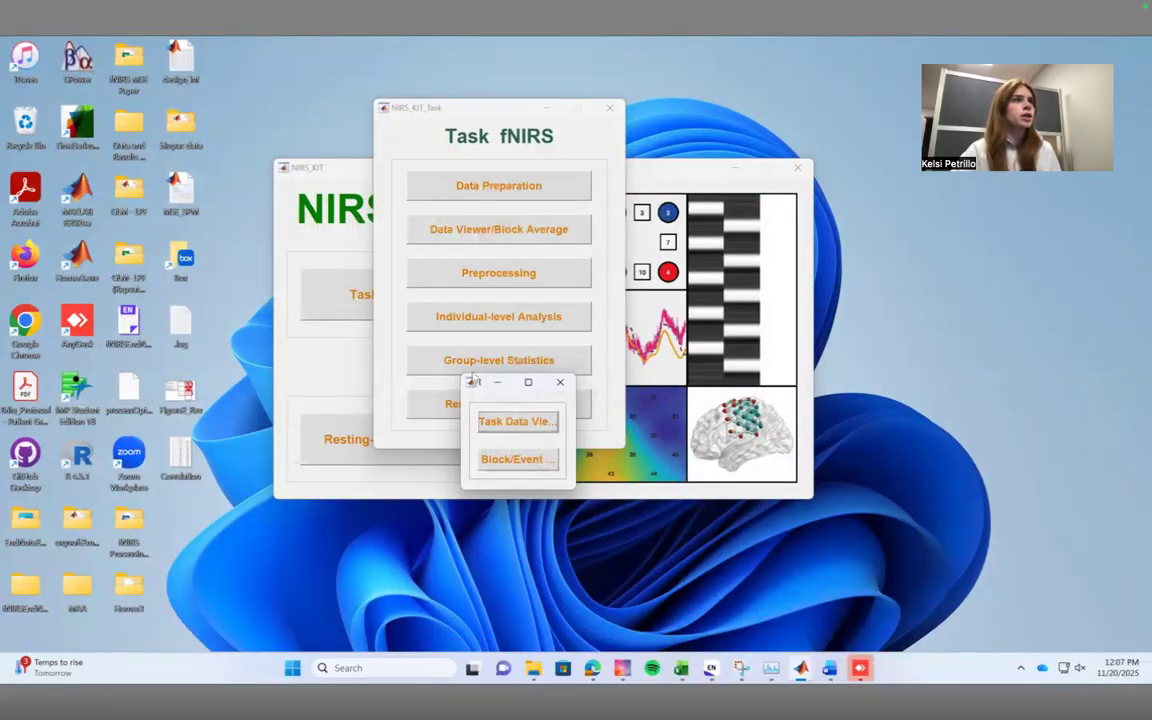
{"action": "left_click_drag", "start_coordinate": [474, 377], "coordinate": [480, 436]}
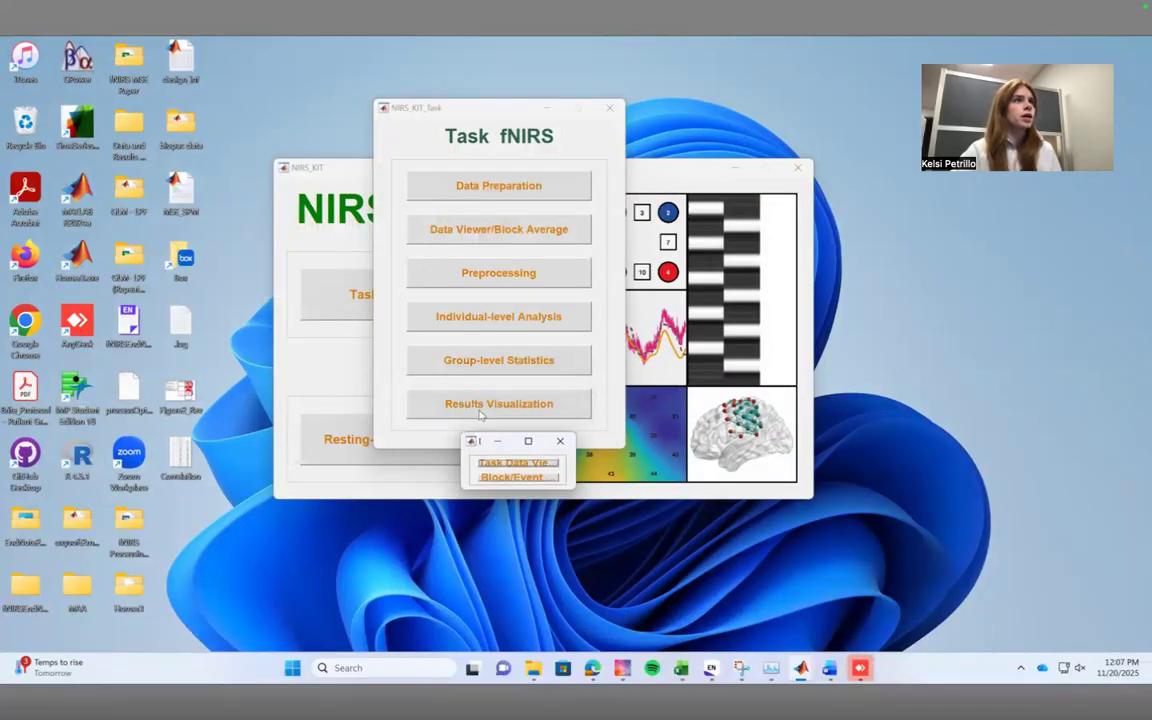
{"action": "left_click", "coordinate": [476, 284]}
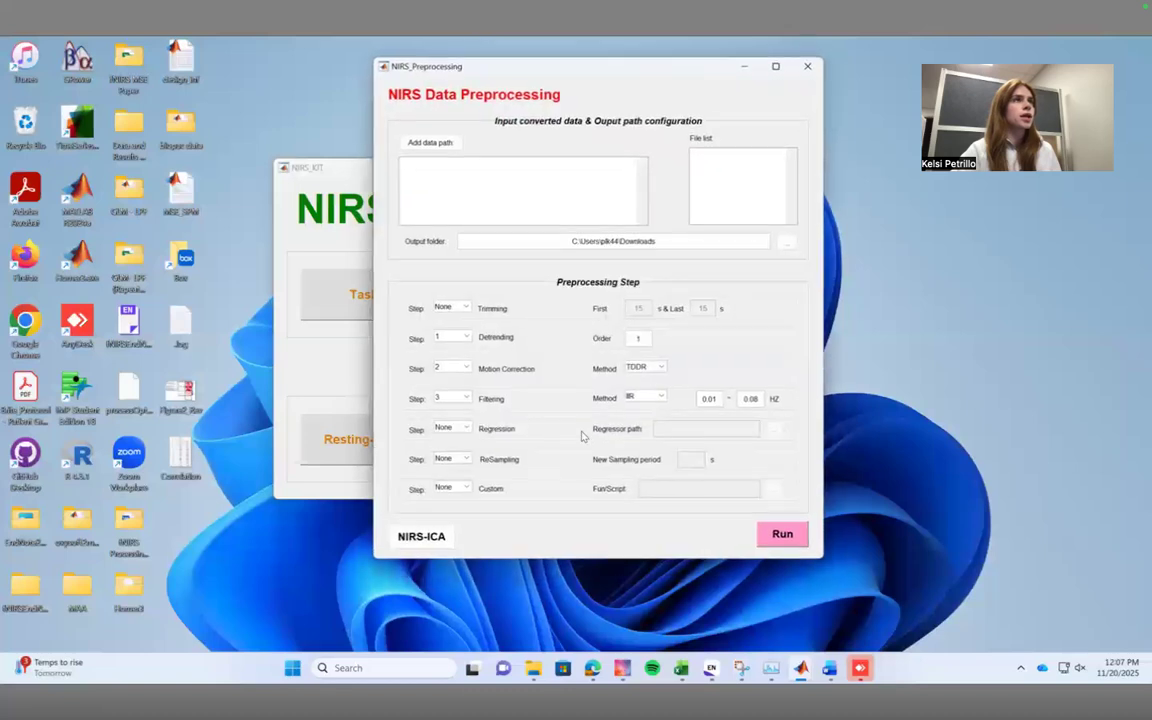
Add the Data_Prepared_MA folder from Desktop > GLM - LPF > NSF GLM > SPM Files - RD as the preprocessing input data path.
{"action": "left_click", "coordinate": [431, 142]}
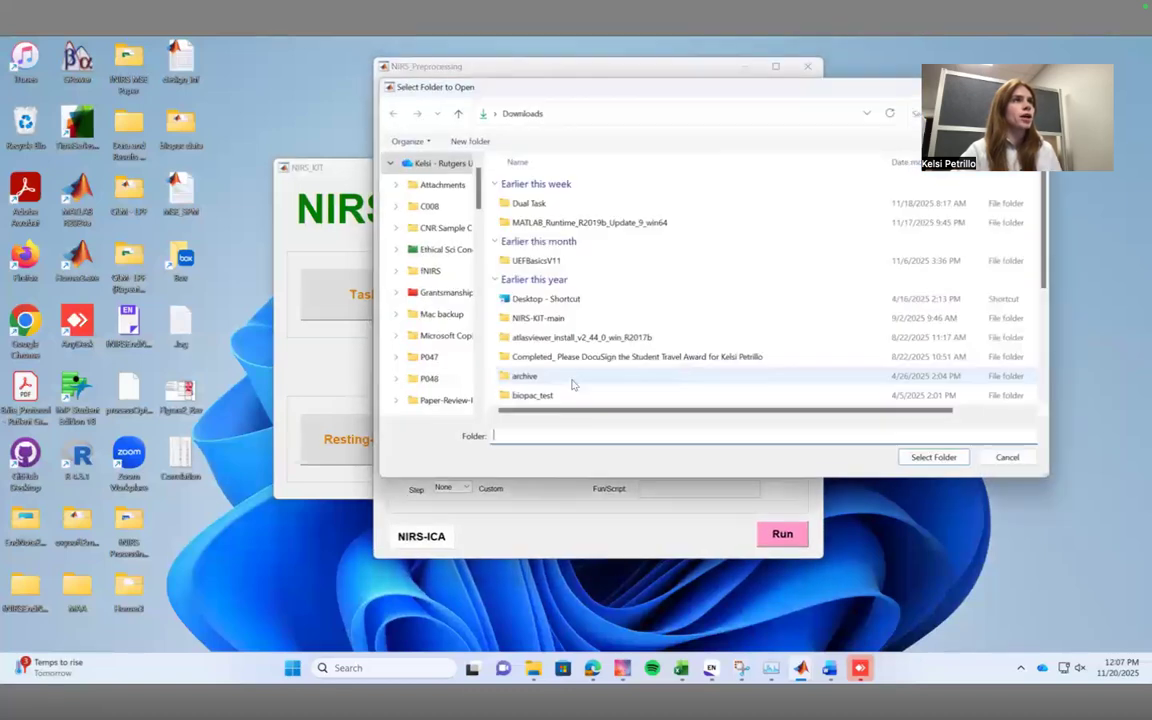
{"action": "scroll", "coordinate": [416, 303], "scroll_direction": "up", "scroll_amount": 2}
{"action": "left_click", "coordinate": [425, 166]}
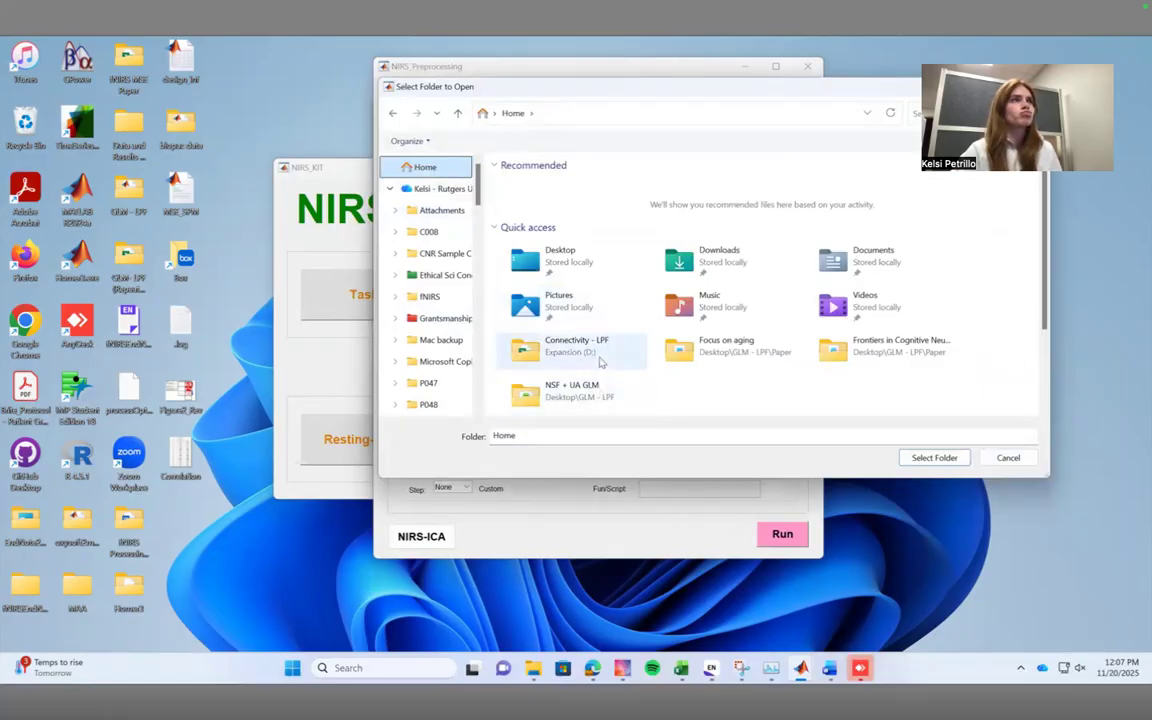
{"action": "double_click", "coordinate": [558, 256]}
{"action": "double_click", "coordinate": [545, 299]}
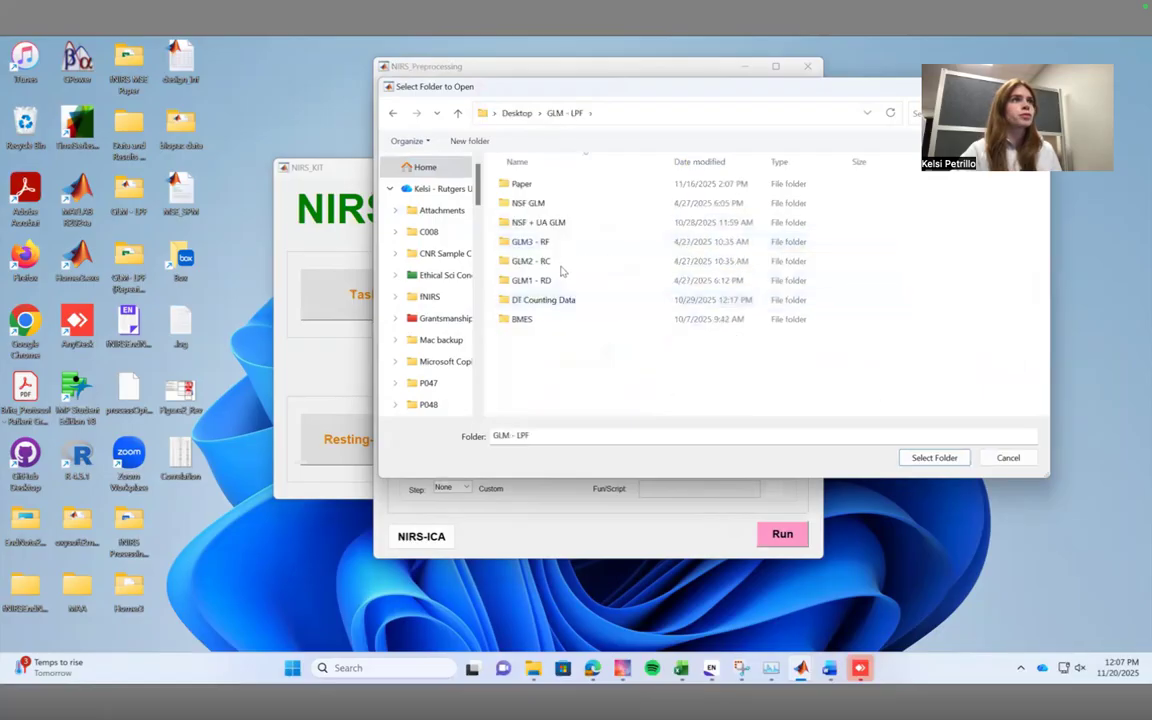
{"action": "double_click", "coordinate": [540, 204]}
{"action": "left_click", "coordinate": [560, 224]}
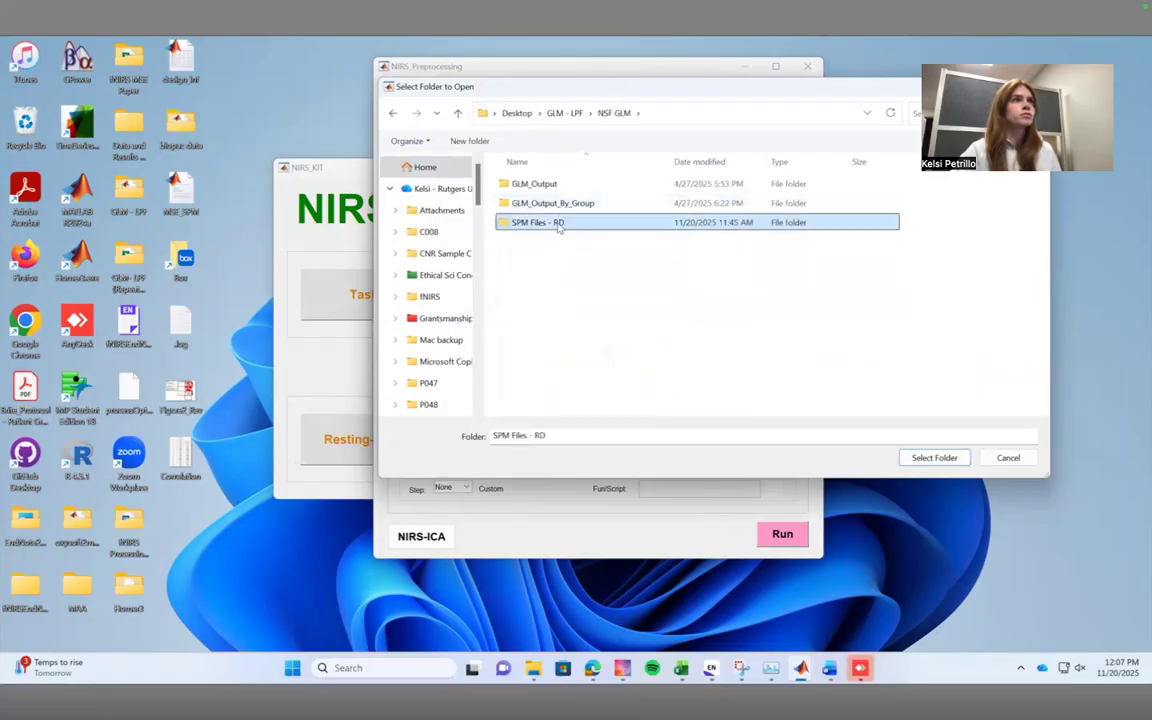
{"action": "double_click", "coordinate": [560, 224]}
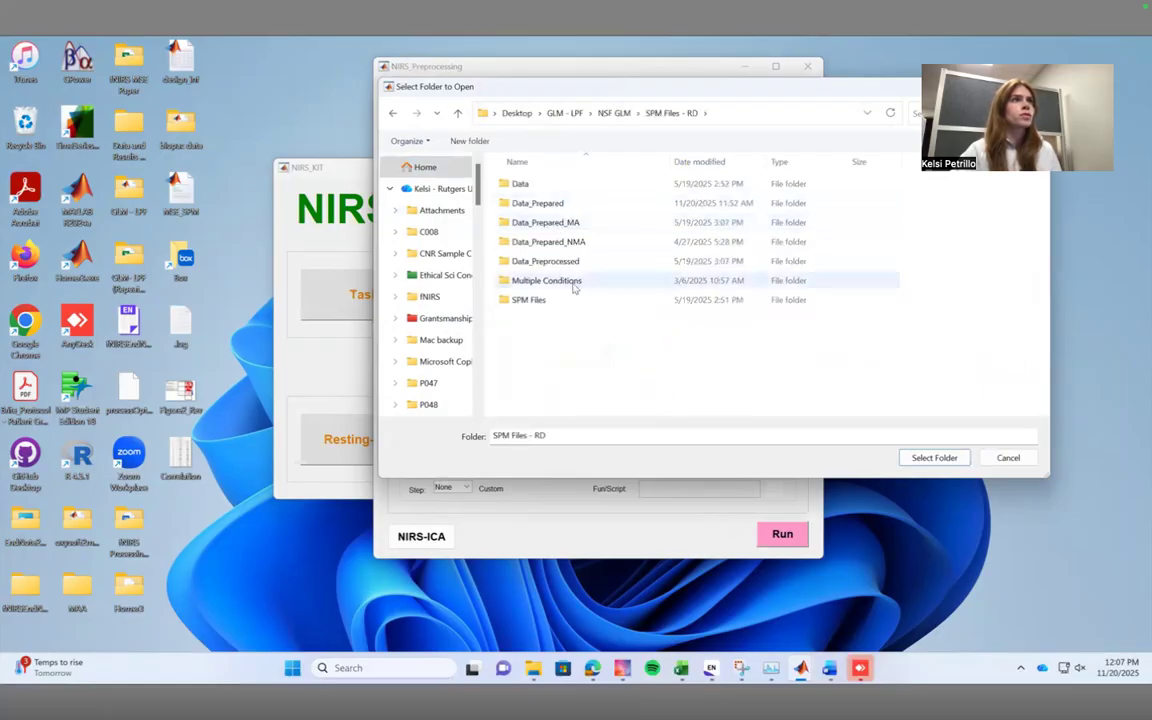
{"action": "double_click", "coordinate": [566, 228]}
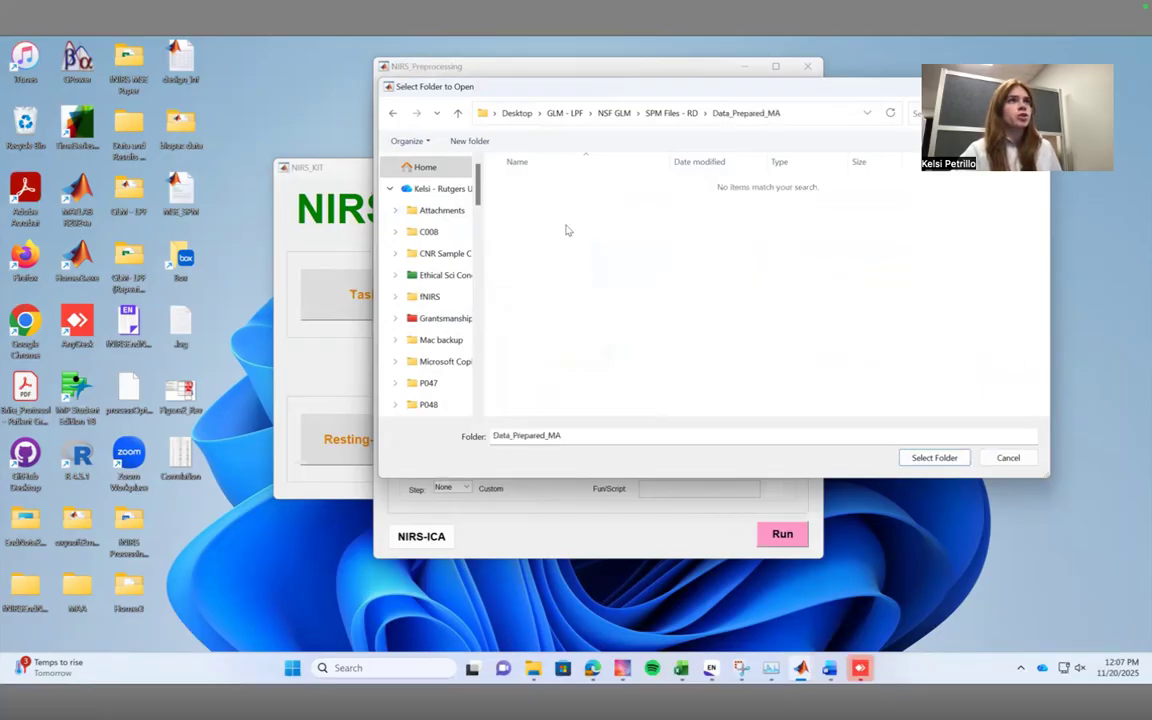
{"action": "left_click", "coordinate": [934, 458]}
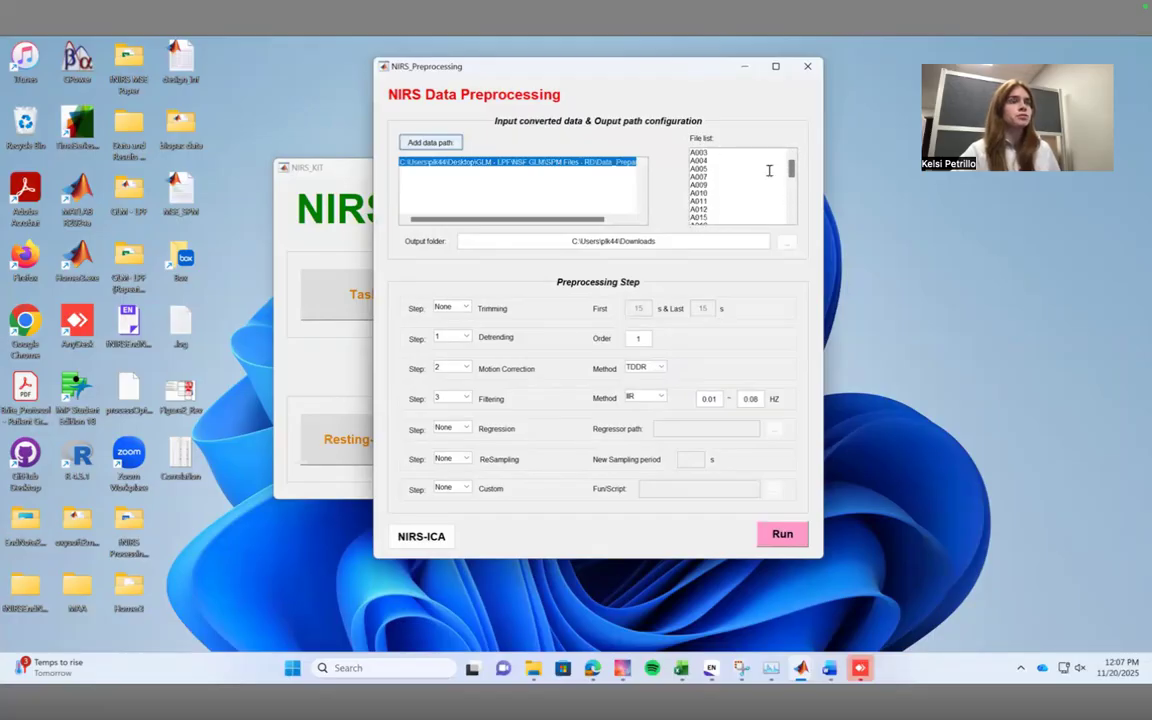
Set the output folder to Data_Preprocessed in GLM - LPF > NSF GLM > SPM Files - RD on the Desktop.
{"action": "left_click", "coordinate": [786, 242]}
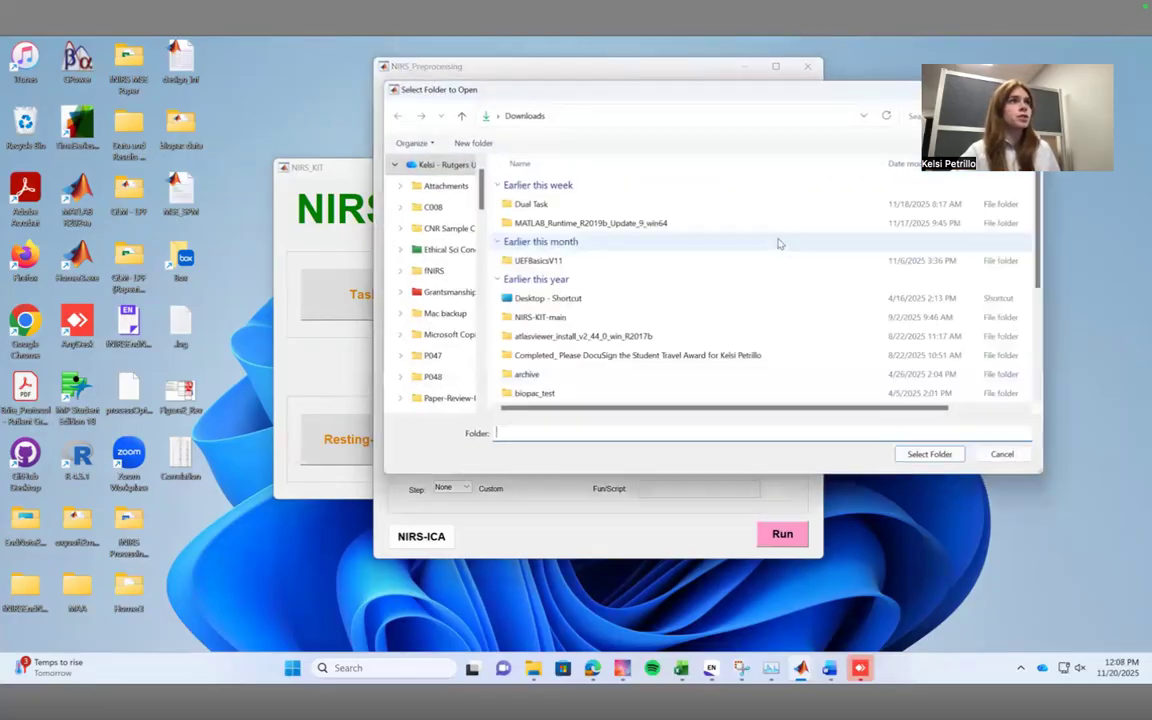
{"action": "scroll", "coordinate": [459, 205], "scroll_direction": "up", "scroll_amount": 1}
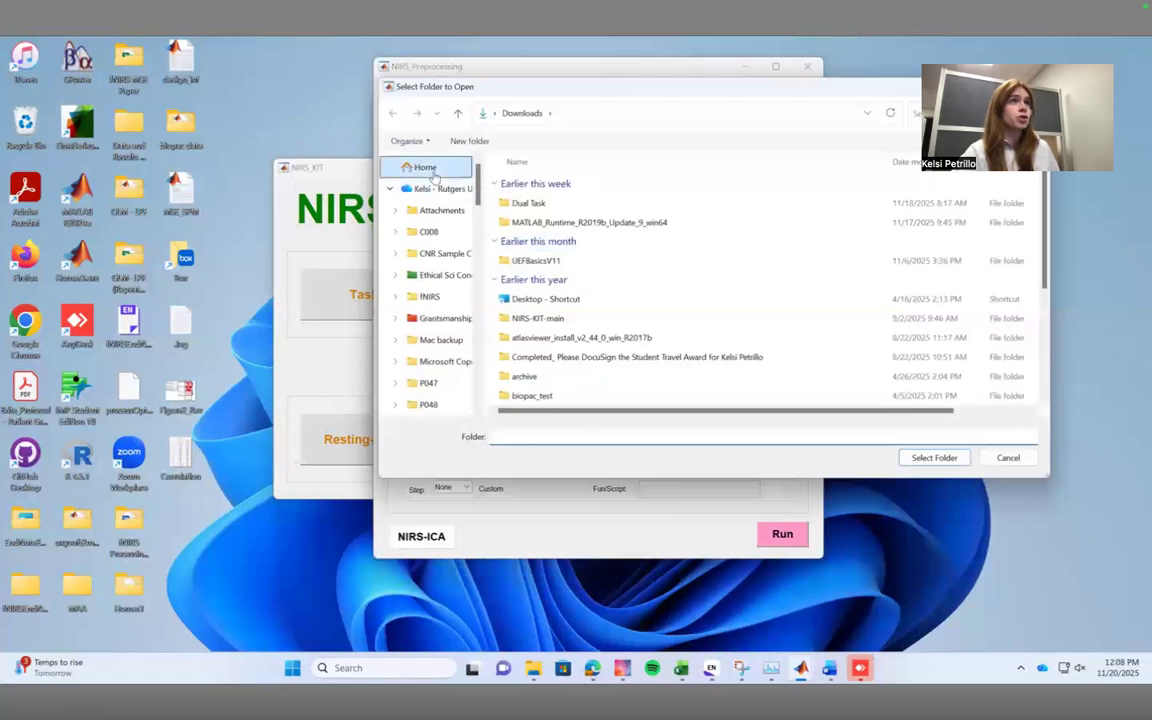
{"action": "left_click", "coordinate": [424, 166]}
{"action": "double_click", "coordinate": [535, 300]}
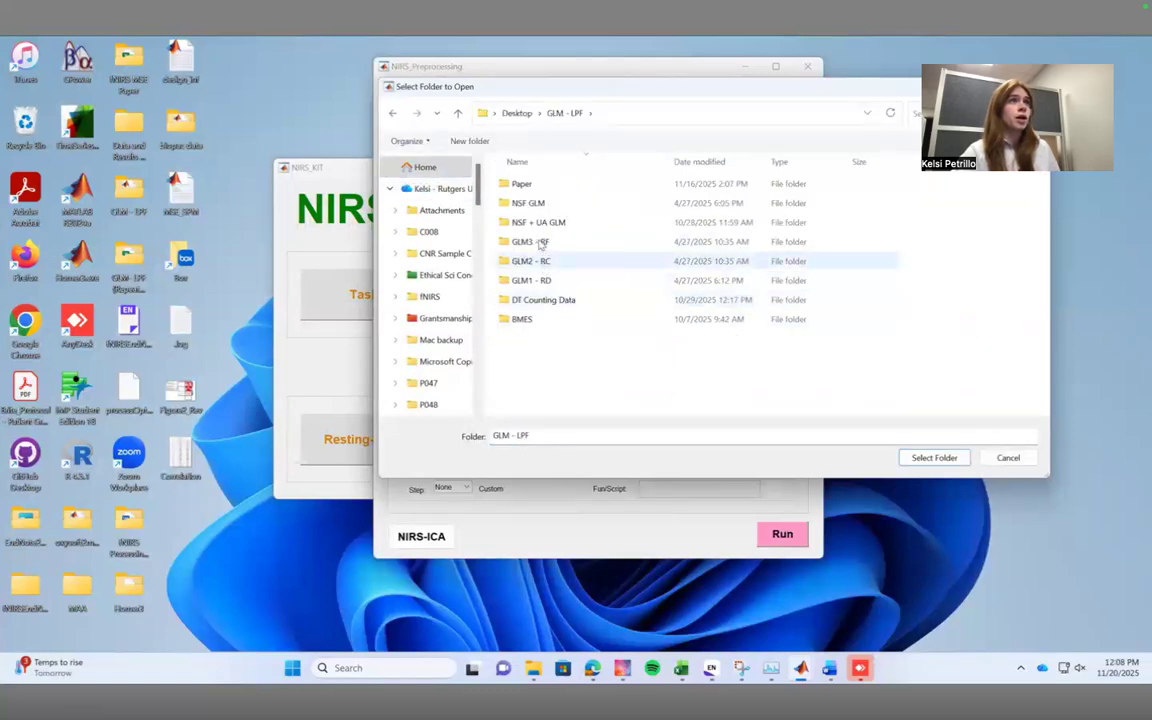
{"action": "double_click", "coordinate": [556, 207]}
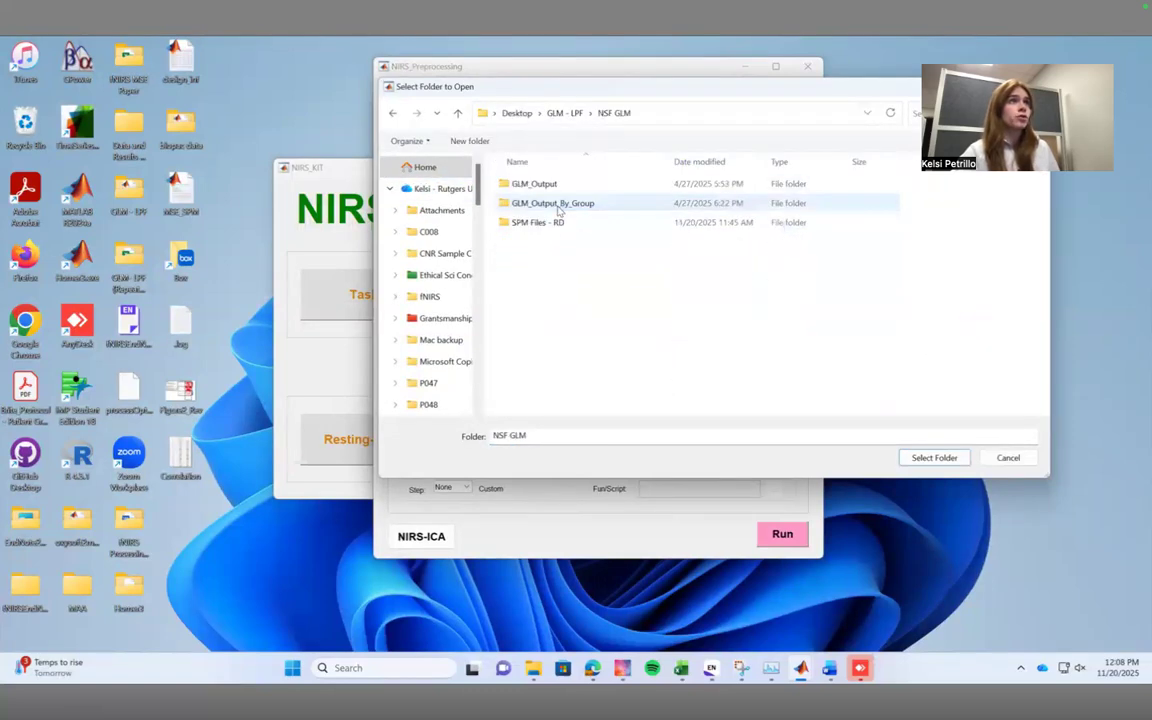
{"action": "double_click", "coordinate": [558, 222]}
{"action": "double_click", "coordinate": [577, 261]}
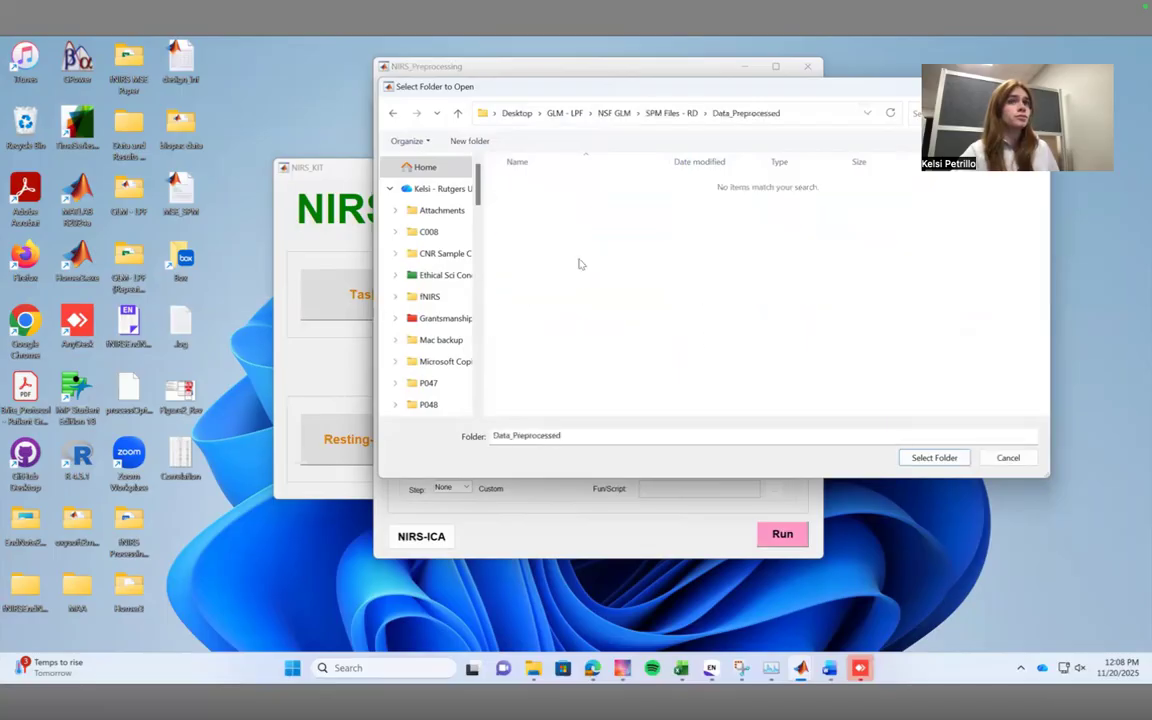
{"action": "left_click", "coordinate": [934, 457]}
Set the preprocessing order to no detrending, motion correction as step 1 and filtering as step 2.
{"action": "left_click", "coordinate": [465, 337]}
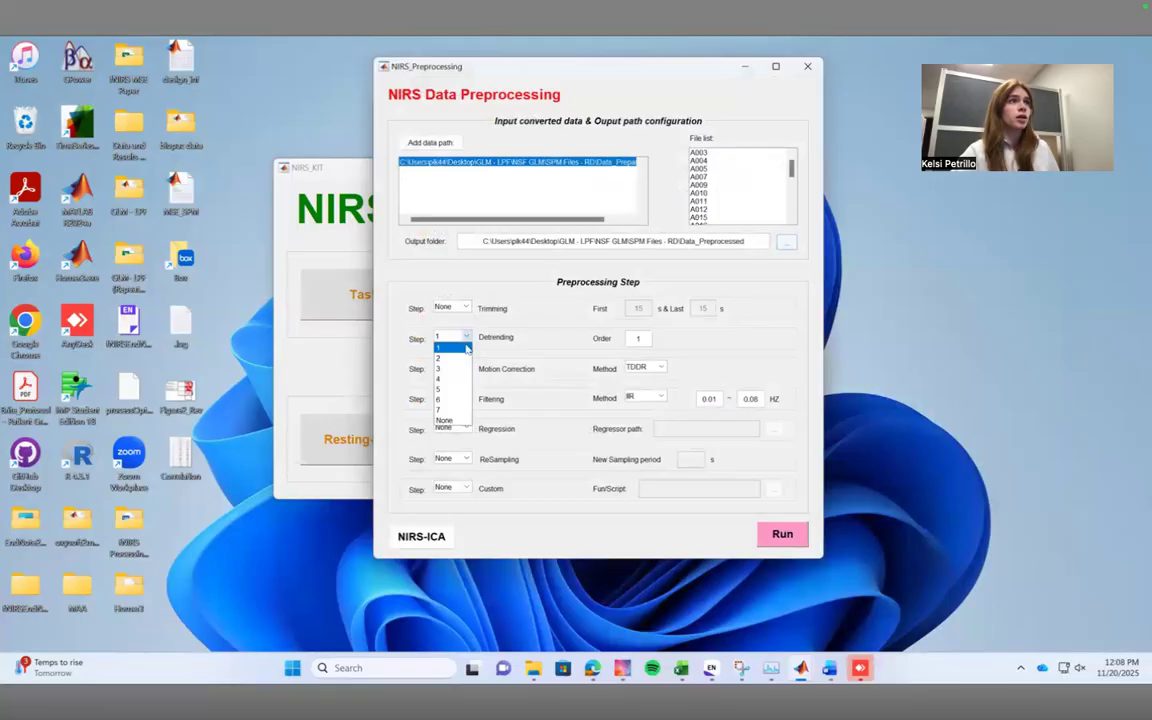
{"action": "left_click", "coordinate": [445, 423]}
{"action": "left_click", "coordinate": [468, 369]}
{"action": "left_click", "coordinate": [459, 382]}
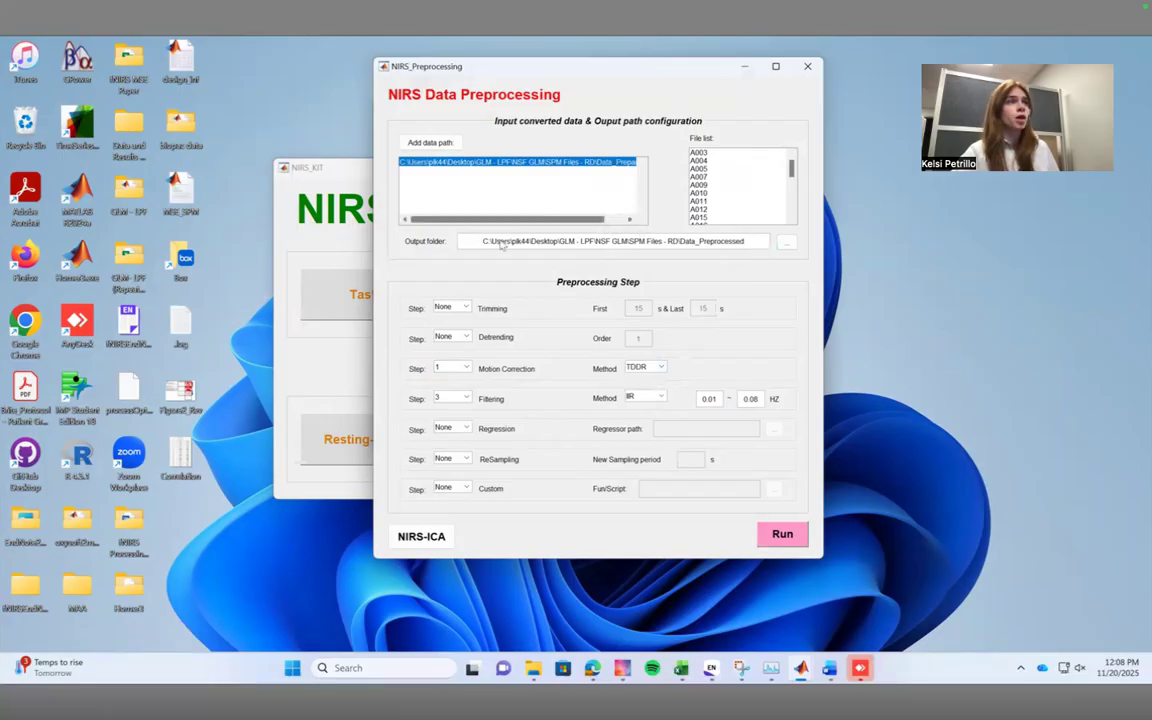
{"action": "left_click", "coordinate": [452, 398]}
{"action": "left_click", "coordinate": [455, 419]}
Configure the IIR filtering as type 2 (low pass) with filter order 1 and a 0.1 Hz cutoff.
{"action": "left_click", "coordinate": [645, 397]}
{"action": "left_click", "coordinate": [640, 410]}
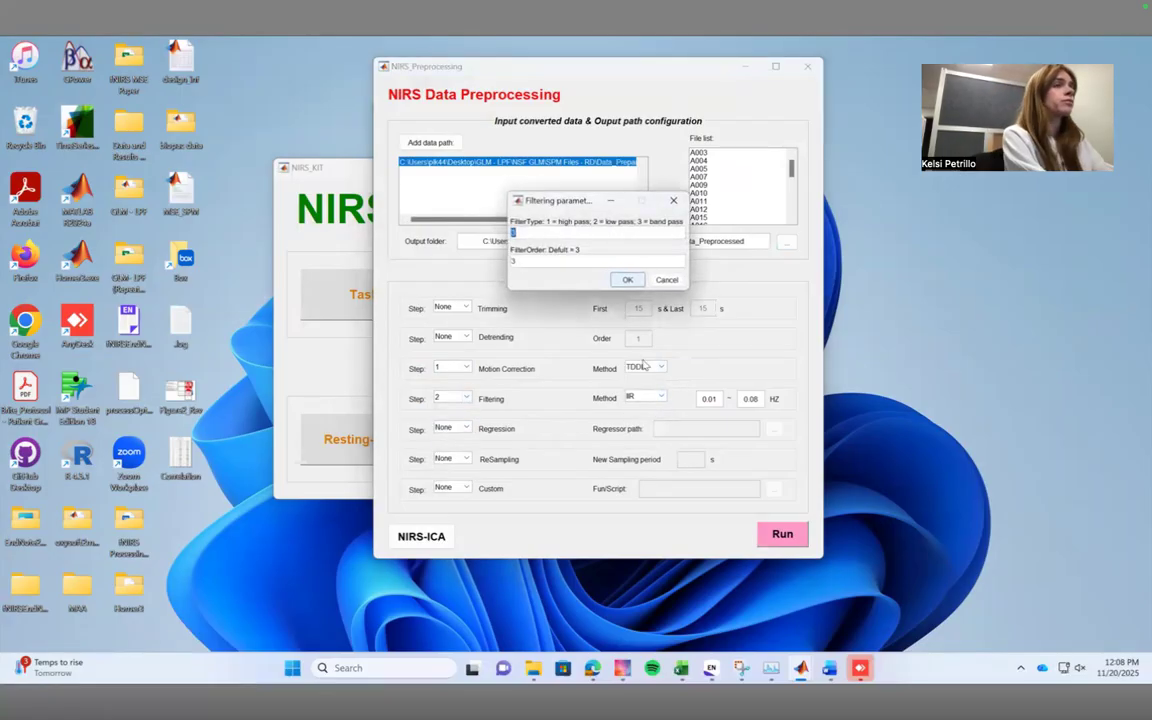
{"action": "key", "text": "BackSpace"}
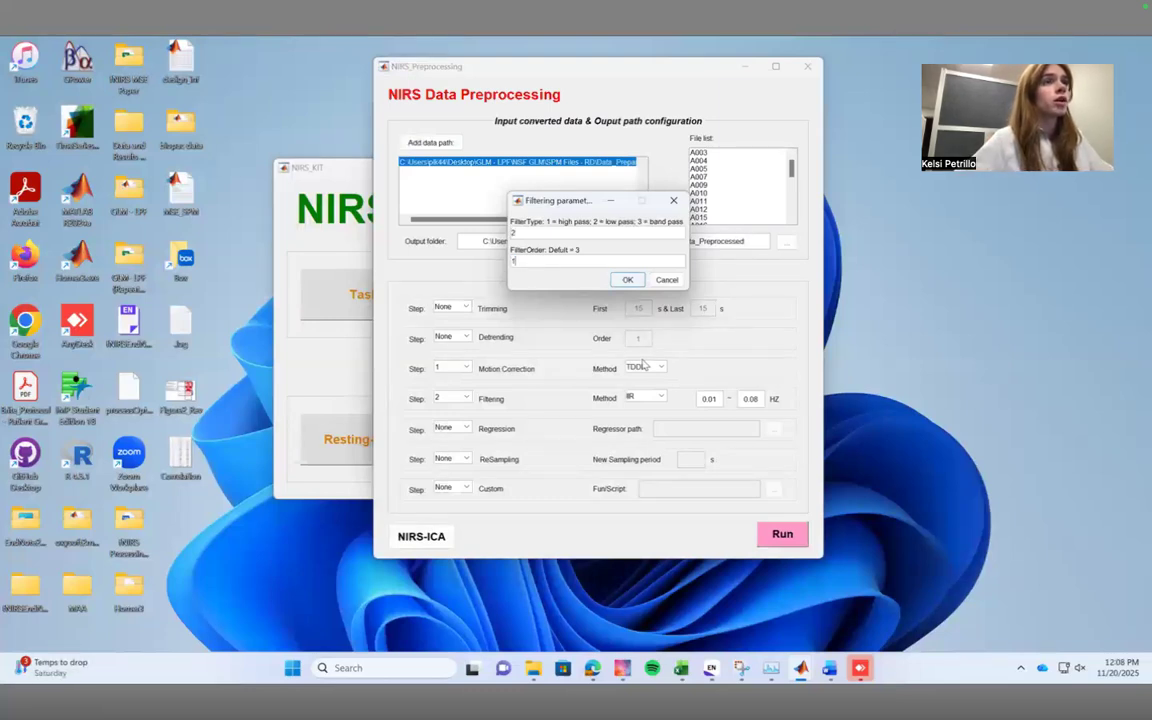
{"action": "key", "text": "Return"}
{"action": "left_click", "coordinate": [760, 398]}
{"action": "key", "text": "BackSpace"}
{"action": "key", "text": "BackSpace"}
{"action": "type", "text": "1"}
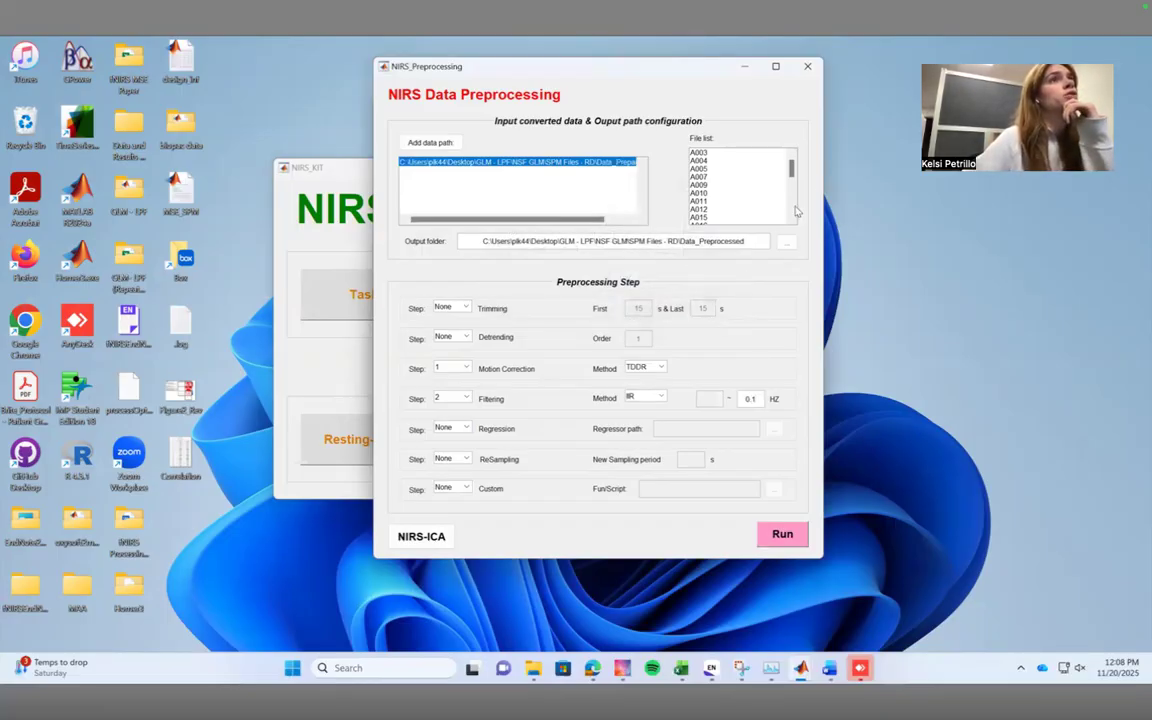
Add the Data_Prepared_NMA folder from Desktop > GLM - LPF > NSF GLM > SPM Files - RD as the preprocessing input data path.
{"action": "scroll", "coordinate": [795, 195], "scroll_direction": "down", "scroll_amount": 10}
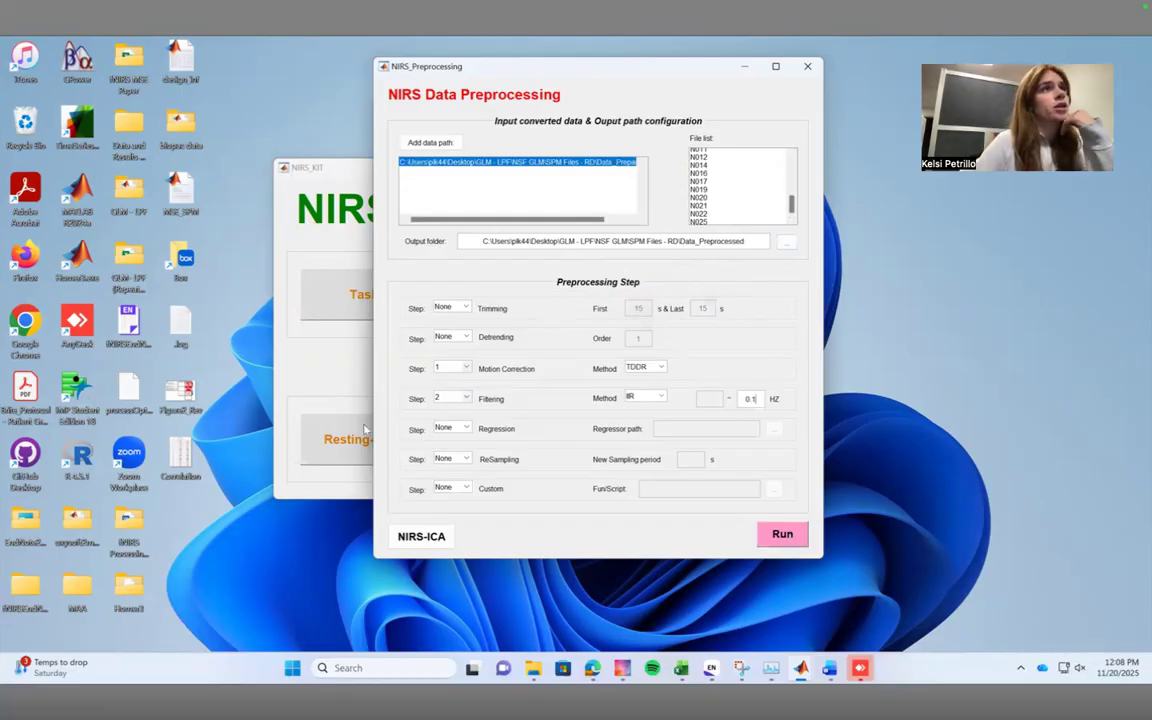
{"action": "left_click", "coordinate": [417, 145]}
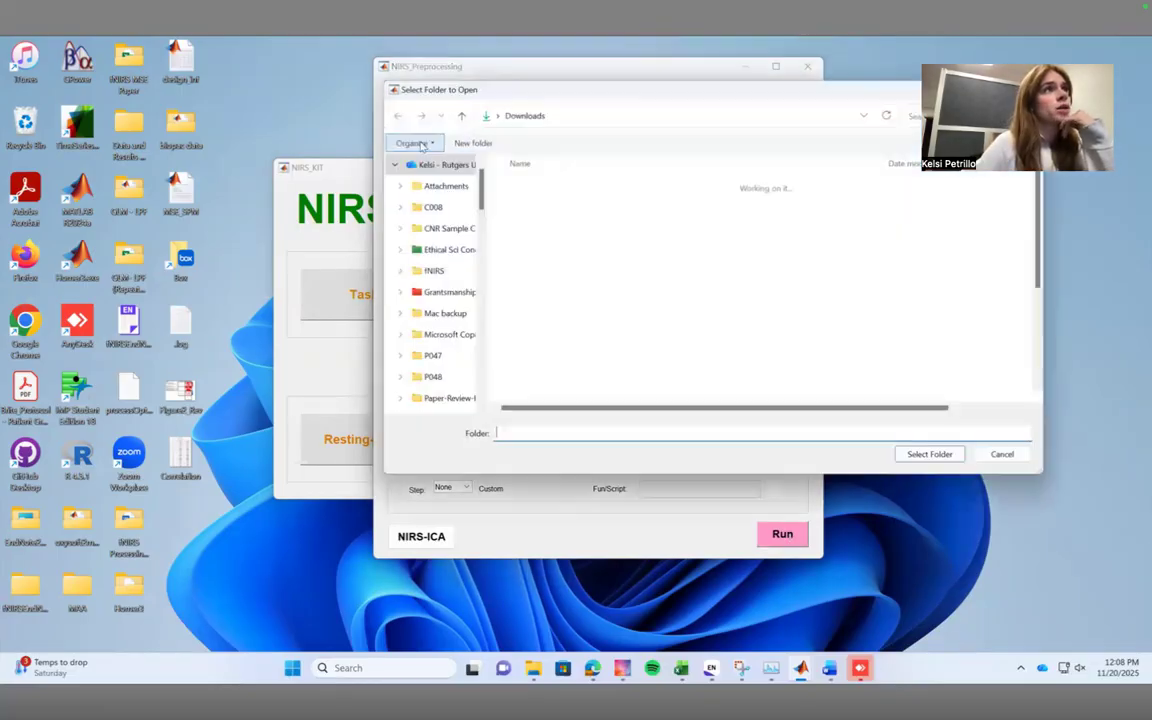
{"action": "scroll", "coordinate": [420, 250], "scroll_direction": "up", "scroll_amount": 2}
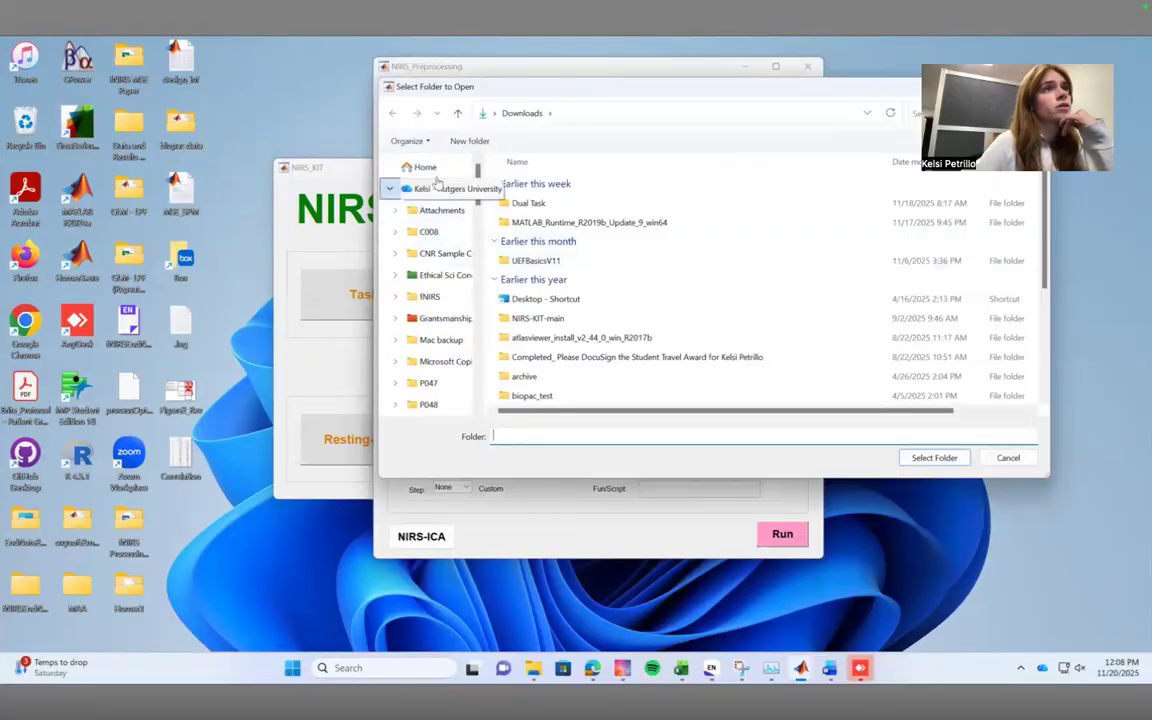
{"action": "left_click", "coordinate": [425, 167]}
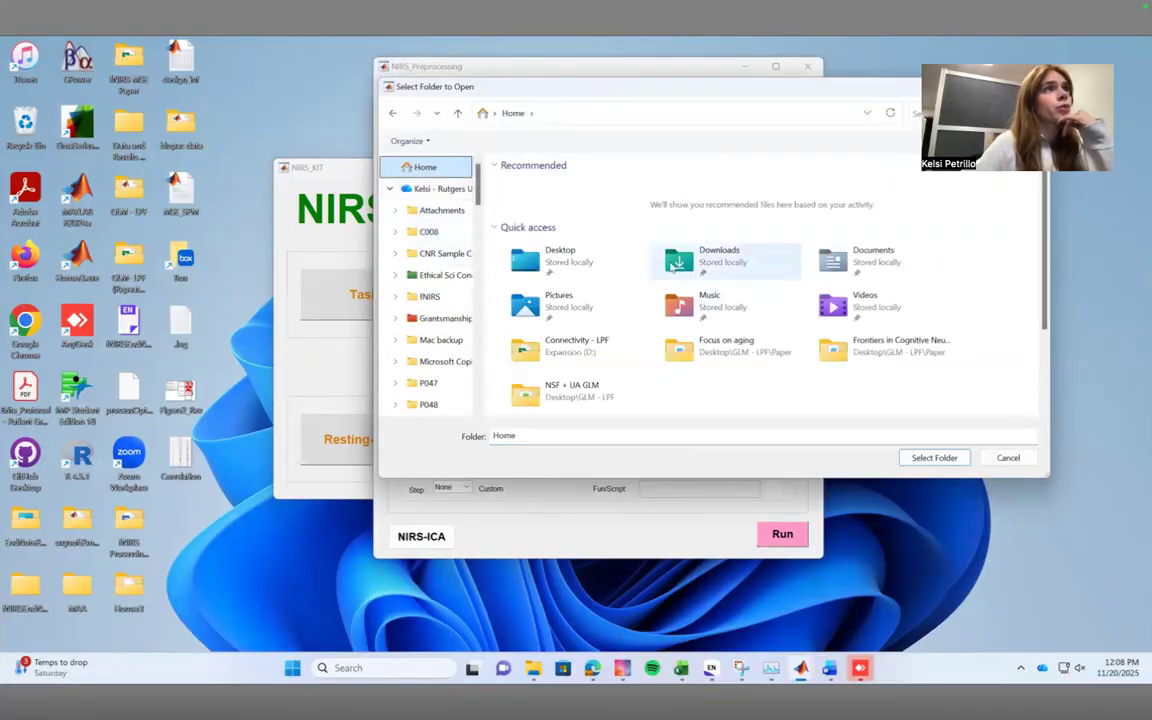
{"action": "double_click", "coordinate": [603, 258]}
{"action": "double_click", "coordinate": [610, 305]}
{"action": "double_click", "coordinate": [562, 204]}
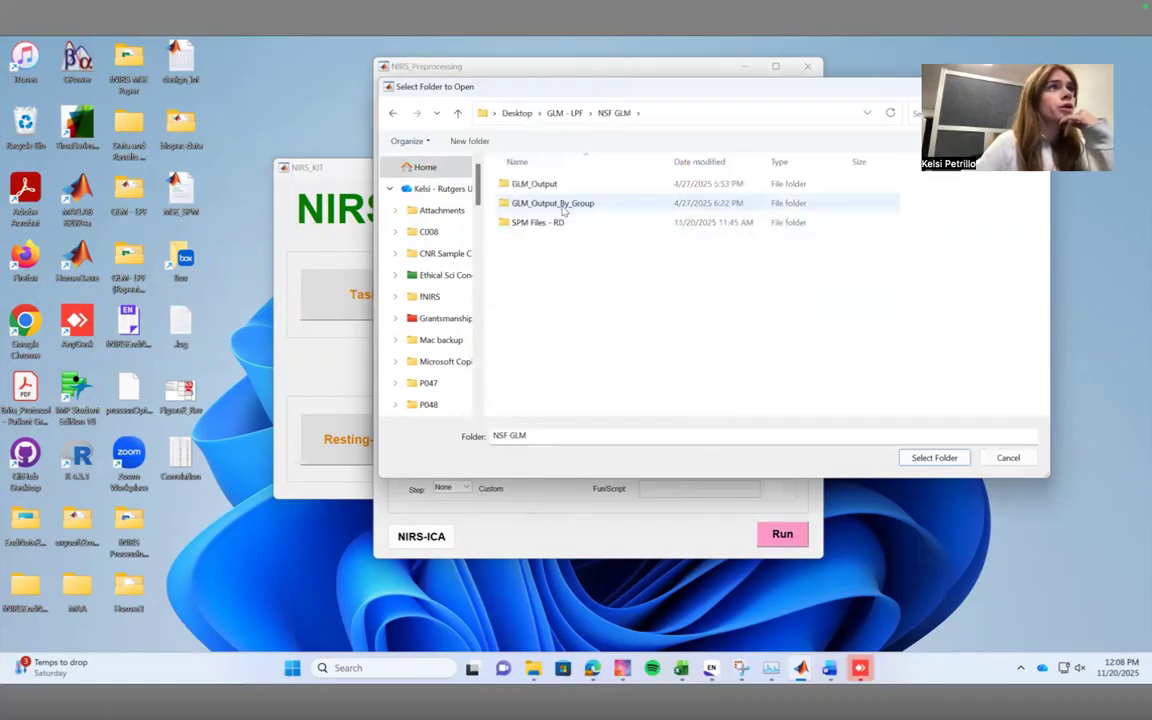
{"action": "double_click", "coordinate": [562, 222]}
{"action": "double_click", "coordinate": [566, 241]}
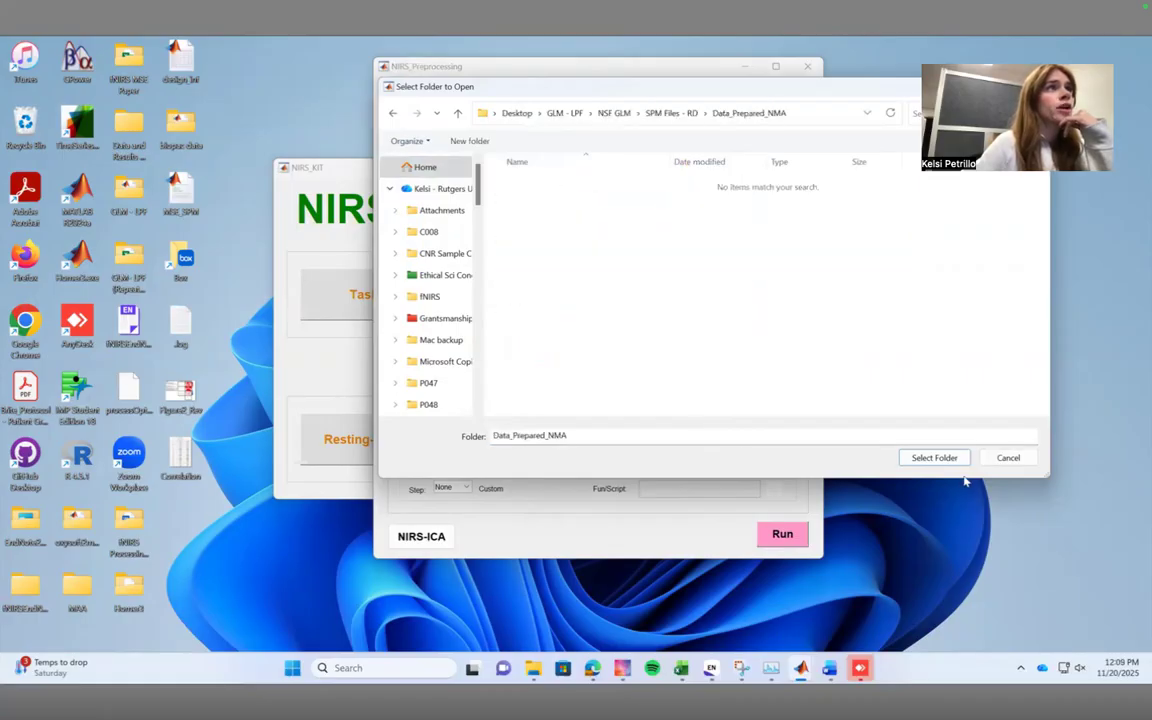
{"action": "left_click", "coordinate": [934, 458]}
Set the preprocessing order to no motion correction, with filtering as step 1.
{"action": "left_click", "coordinate": [451, 368]}
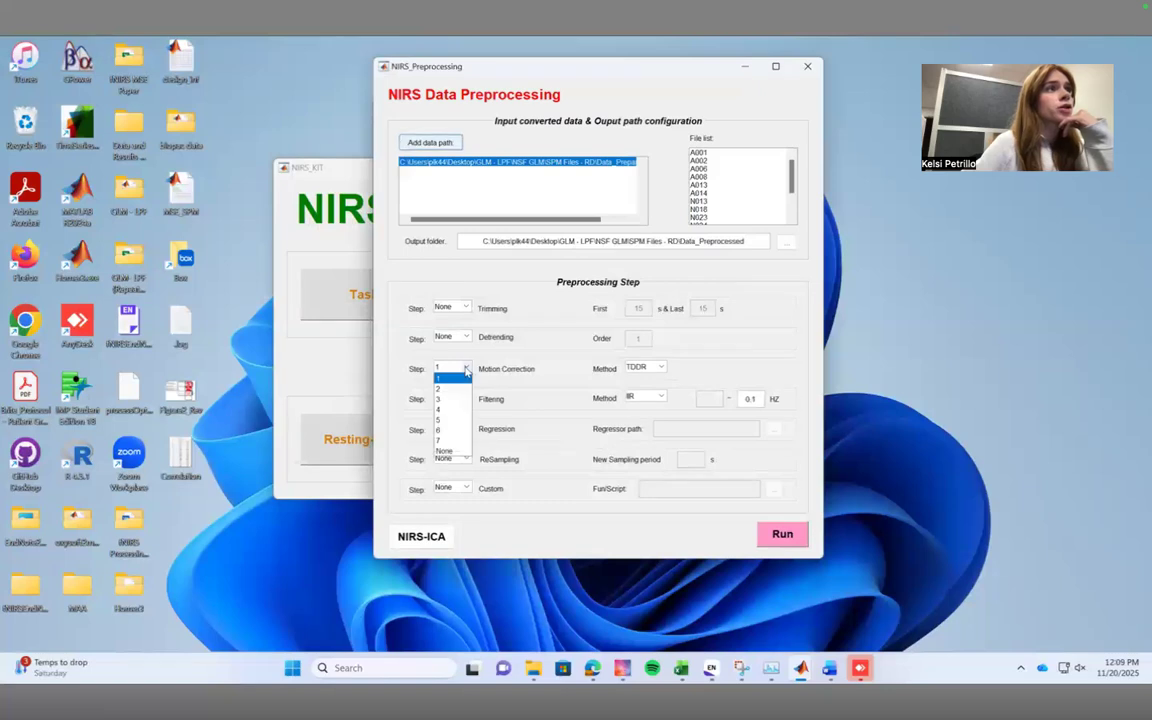
{"action": "left_click", "coordinate": [443, 451]}
{"action": "left_click", "coordinate": [451, 398]}
{"action": "left_click", "coordinate": [440, 408]}
Configure the IIR filtering as type 2 (low pass) with a 0.1 Hz cutoff.
{"action": "left_click", "coordinate": [661, 398]}
{"action": "left_click", "coordinate": [645, 408]}
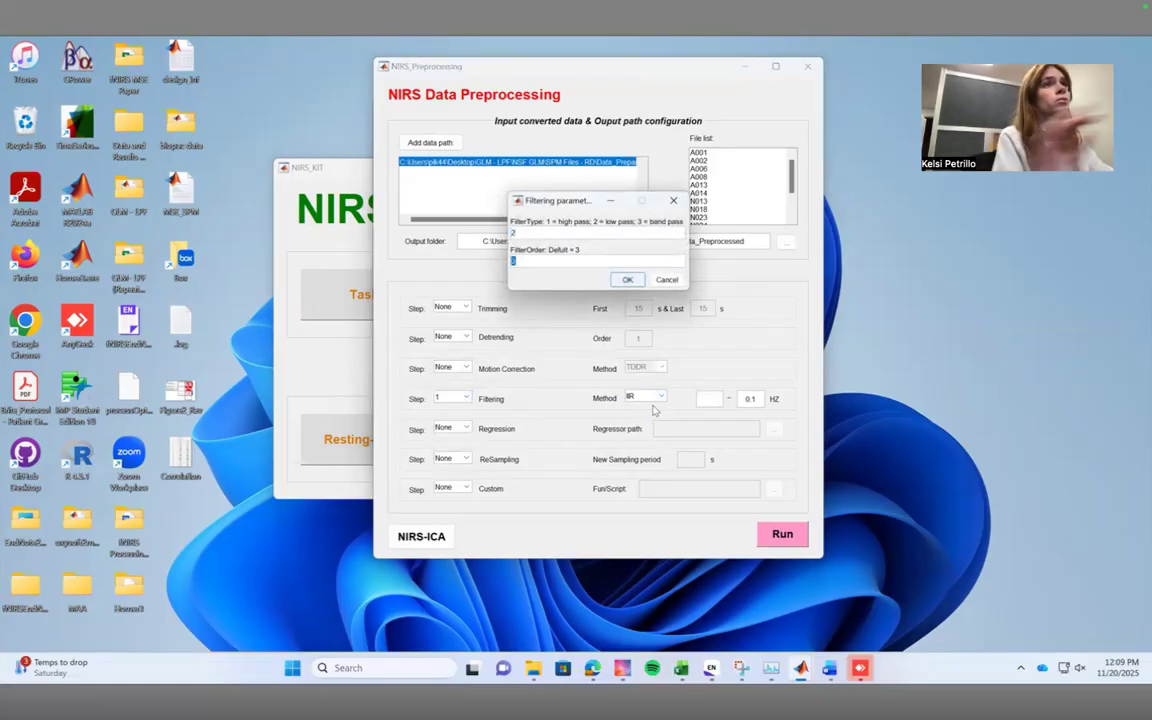
{"action": "key", "text": "Return"}
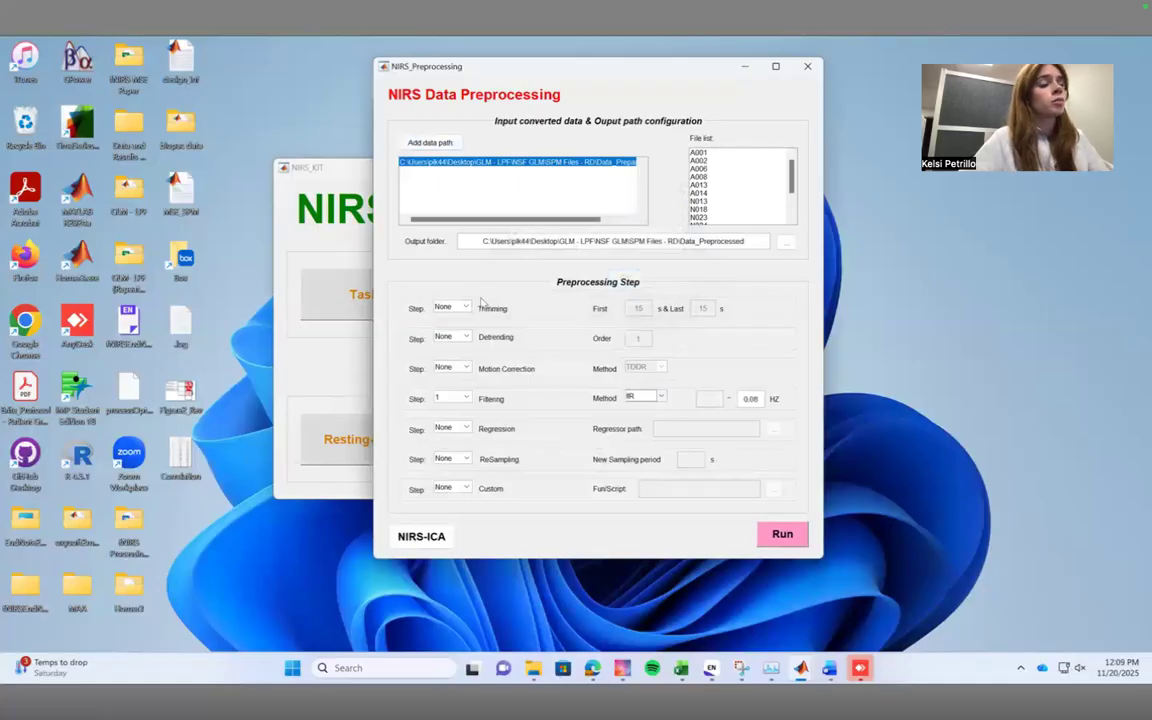
{"action": "left_click", "coordinate": [762, 399]}
{"action": "key", "text": "BackSpace"}
{"action": "key", "text": "BackSpace"}
{"action": "type", "text": "1"}
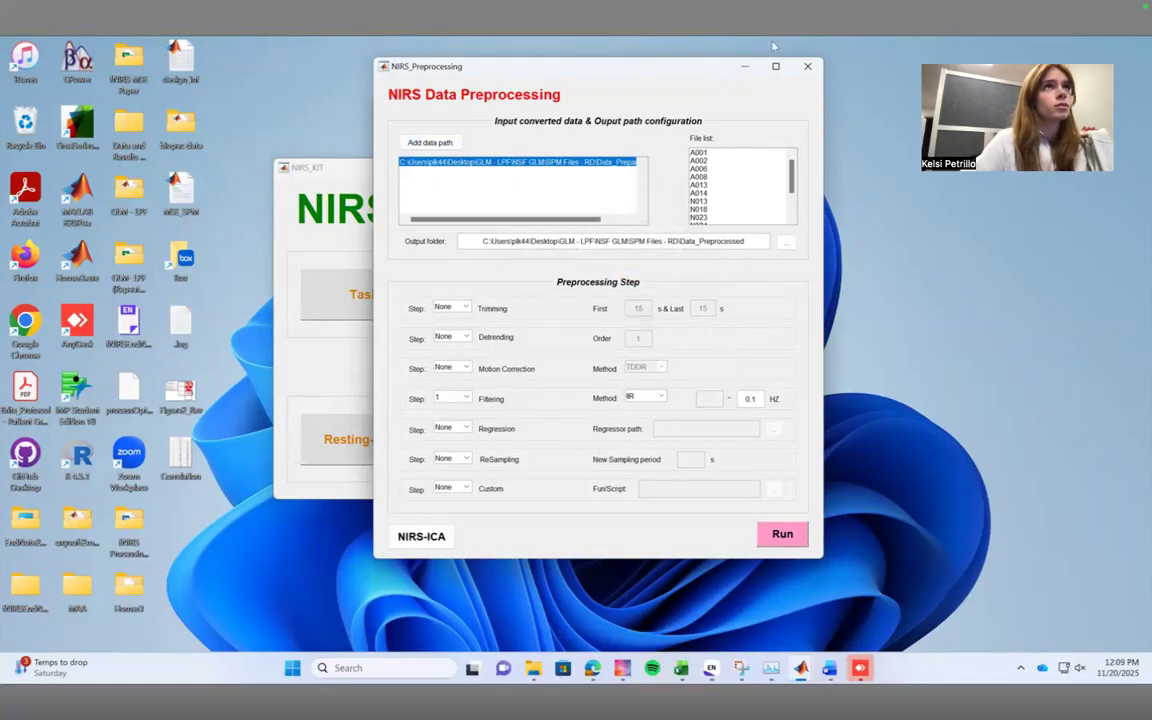
Close the preprocessing window and open the Task Data Viewer.
{"action": "left_click", "coordinate": [806, 67]}
{"action": "left_click", "coordinate": [498, 229]}
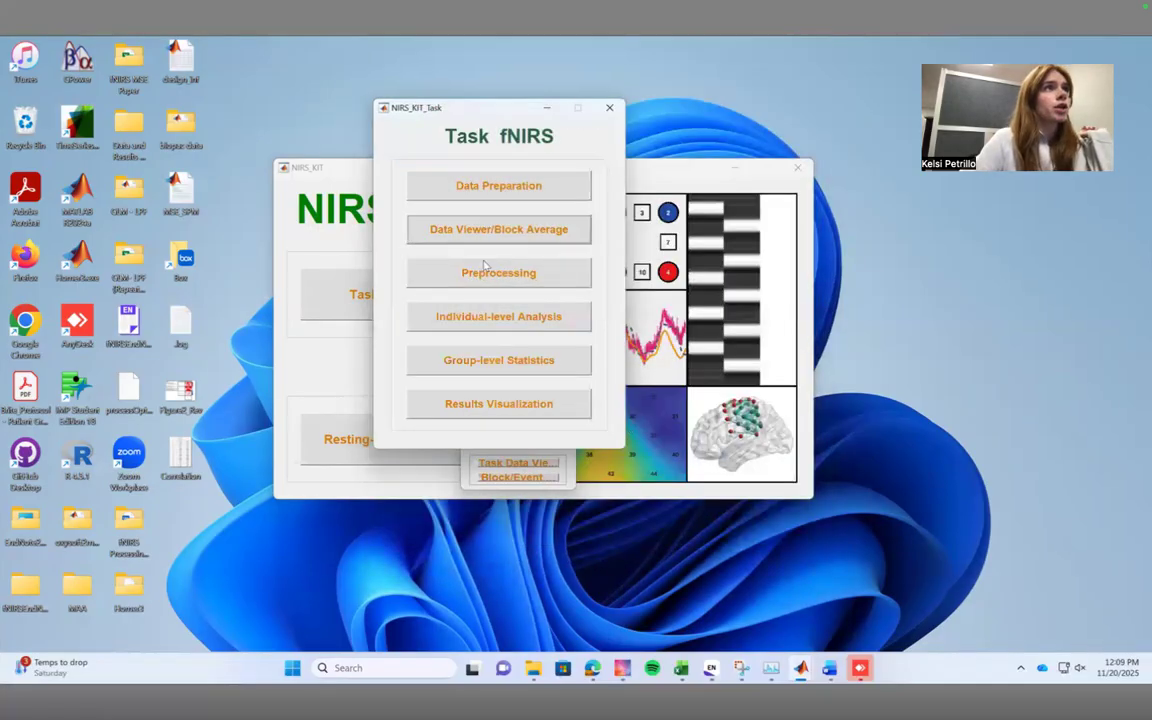
{"action": "left_click", "coordinate": [516, 421]}
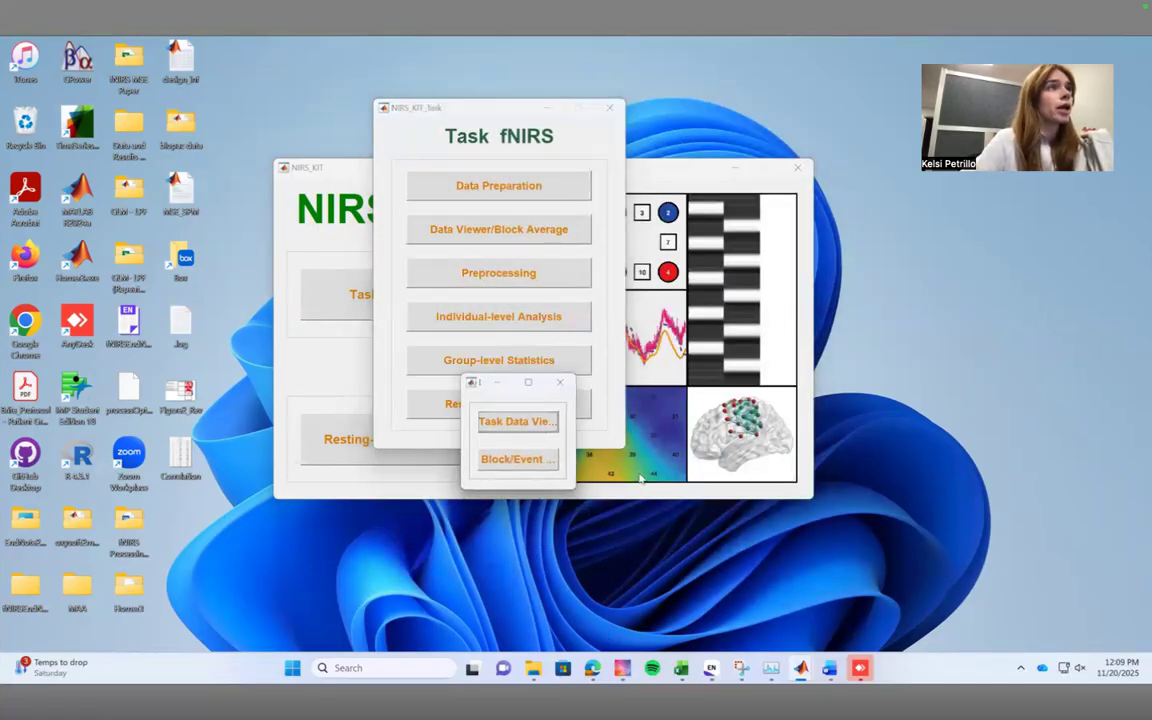
Load the Data_Preprocessed folder from Desktop > GLM - LPF > NSF GLM > SPM Files - RD into the data viewer.
{"action": "left_click", "coordinate": [113, 111]}
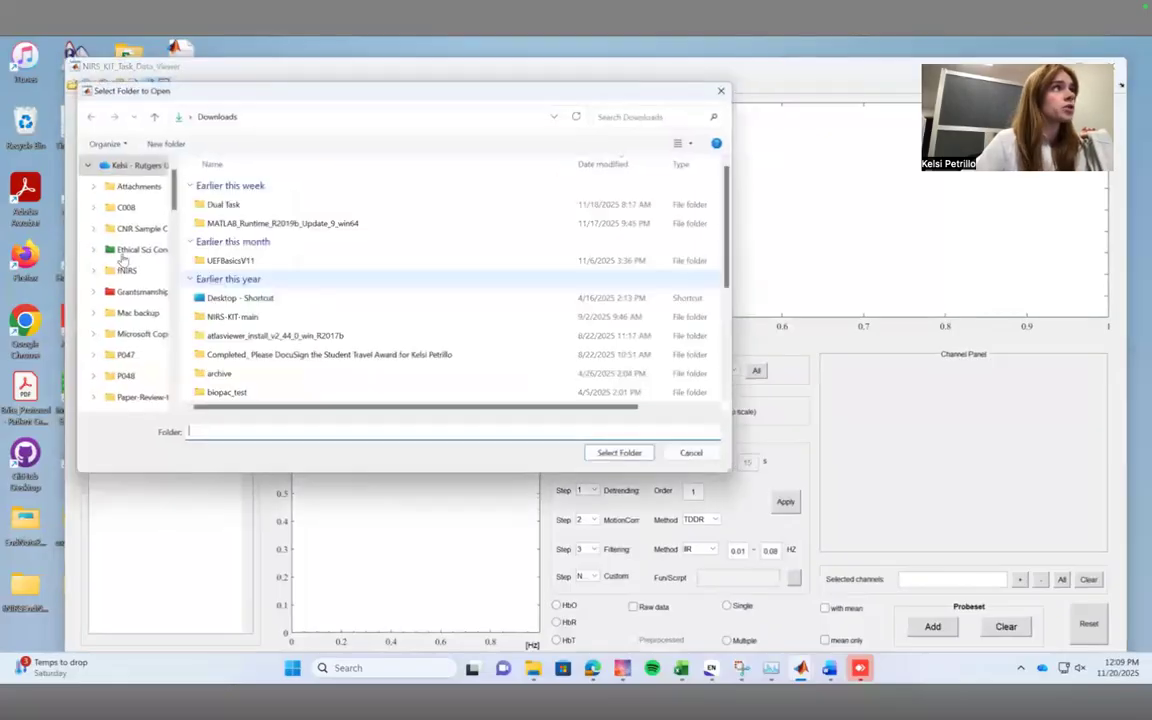
{"action": "left_click", "coordinate": [115, 170]}
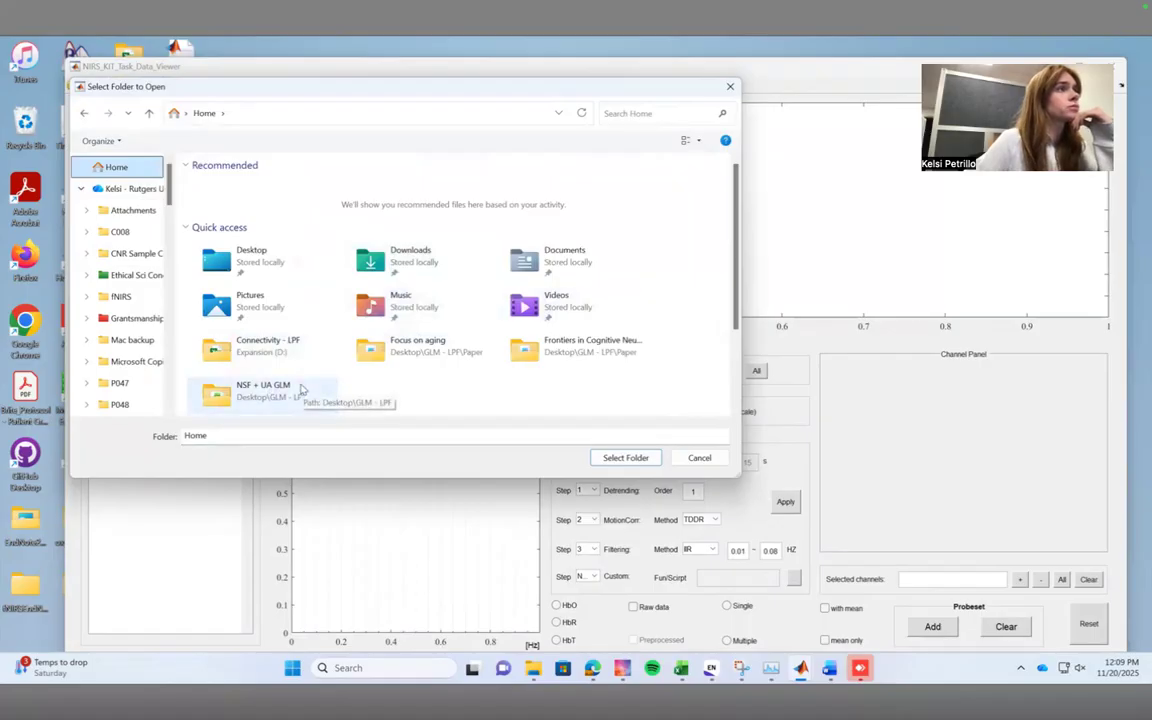
{"action": "double_click", "coordinate": [258, 258]}
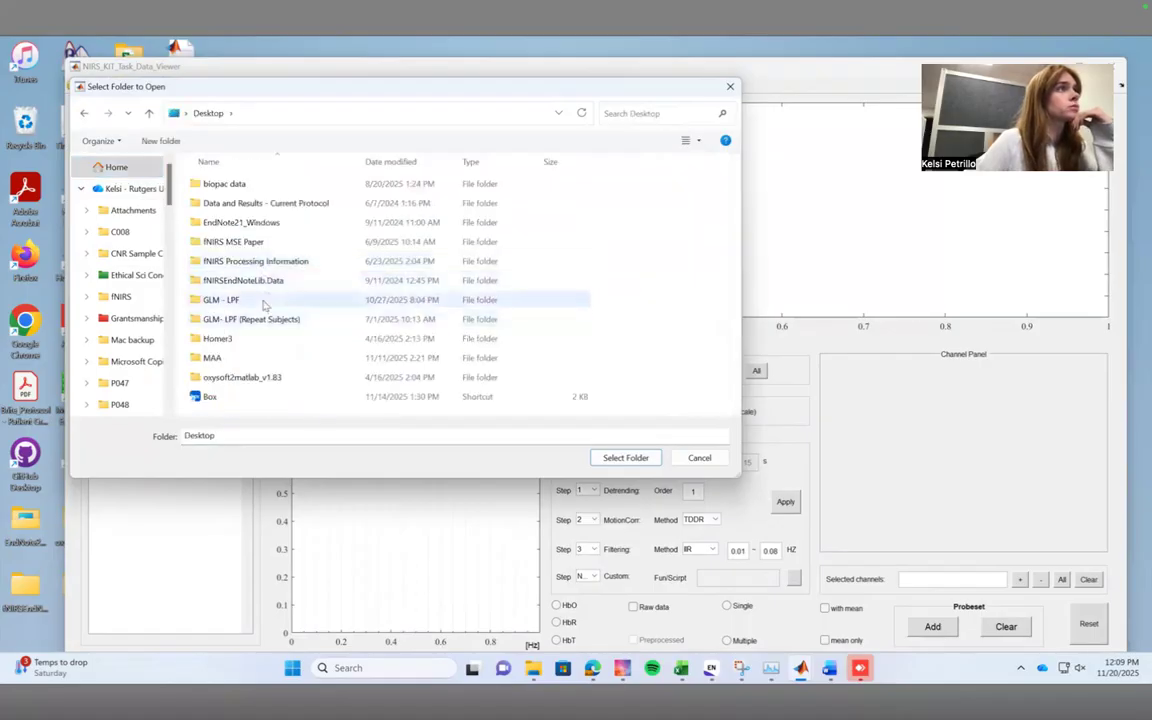
{"action": "double_click", "coordinate": [265, 302]}
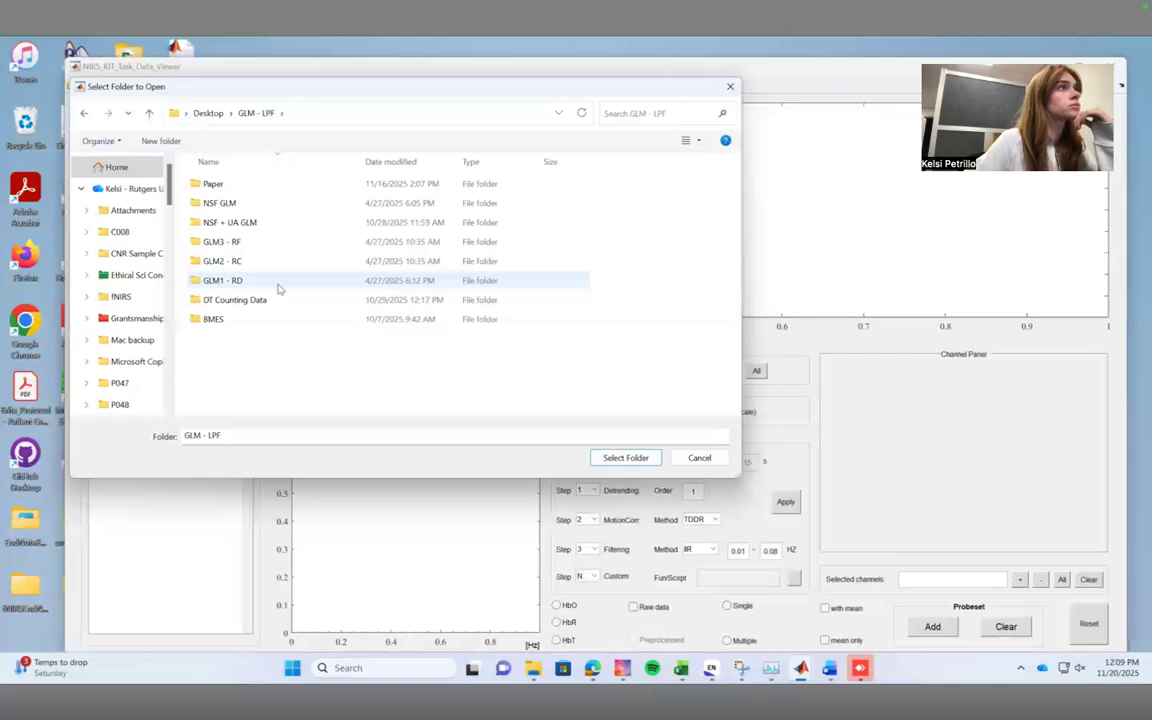
{"action": "double_click", "coordinate": [256, 204]}
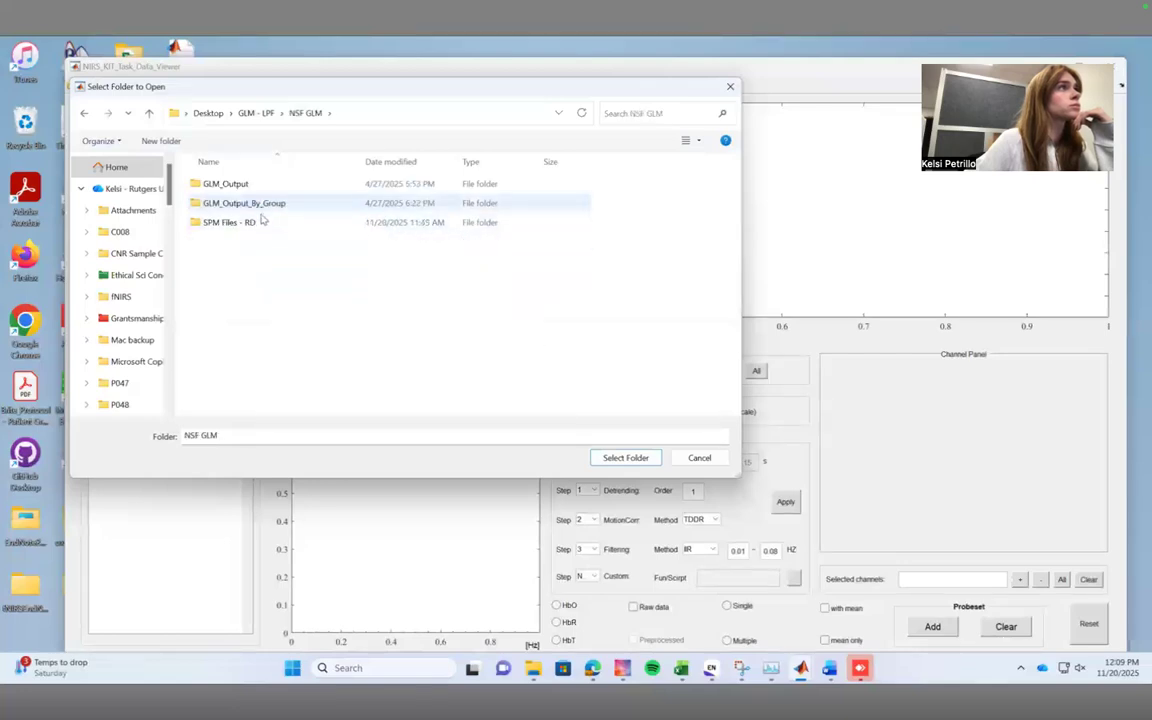
{"action": "double_click", "coordinate": [240, 222]}
{"action": "double_click", "coordinate": [254, 256]}
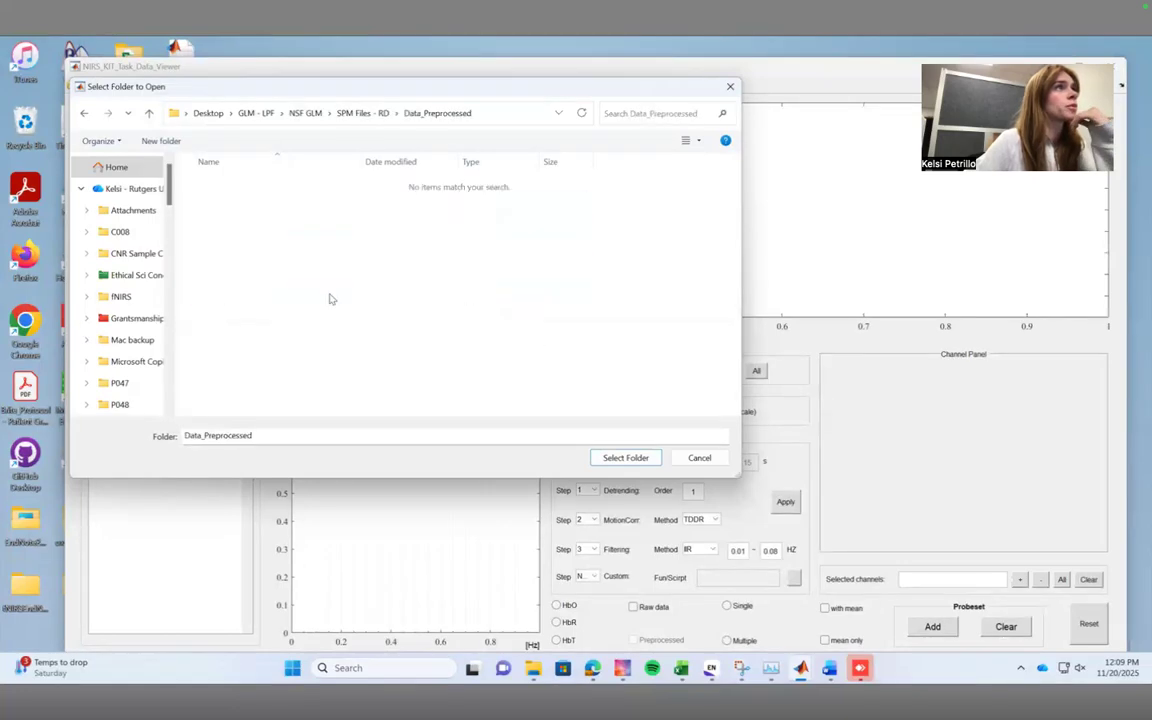
{"action": "left_click", "coordinate": [626, 458]}
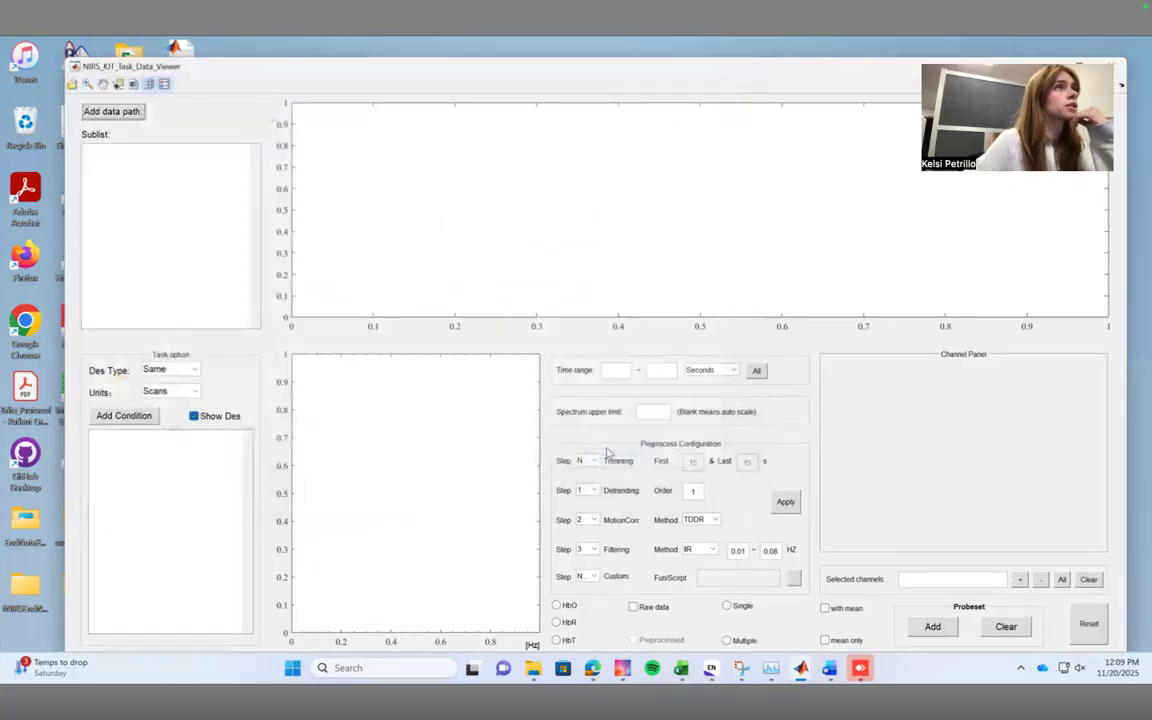
Examine the channel 1 HbO signal of several preprocessed subjects, including A009, A001 and A010.
{"action": "left_click", "coordinate": [133, 195]}
{"action": "left_click", "coordinate": [131, 231]}
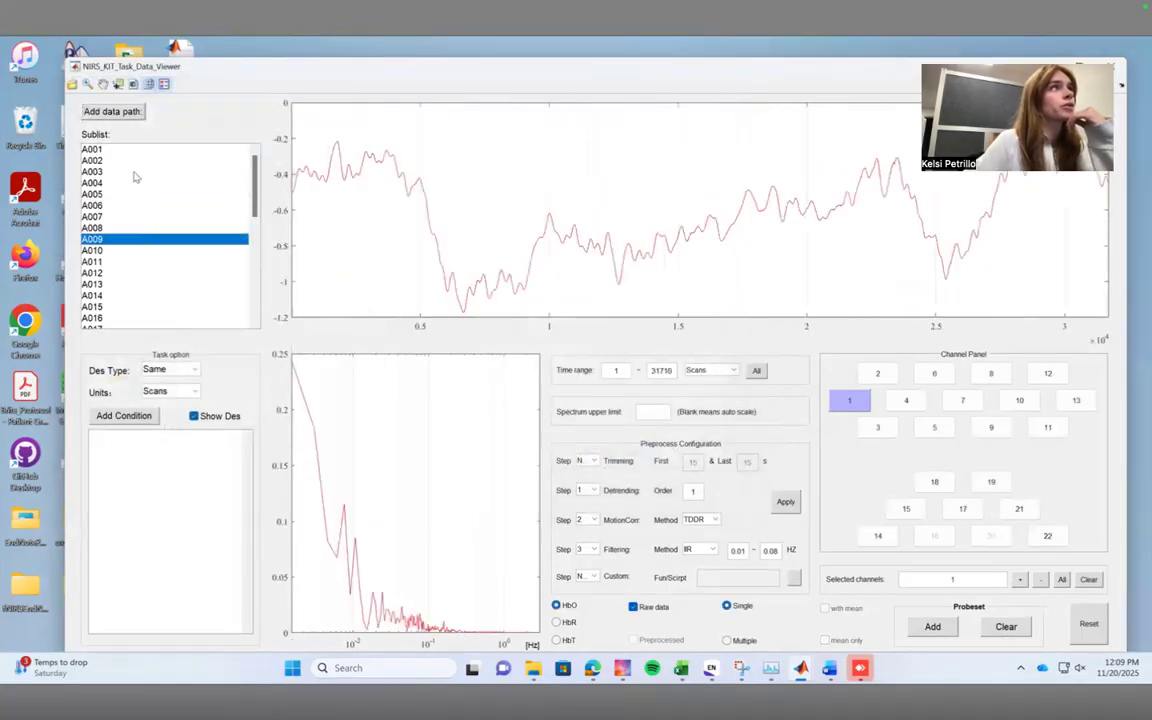
{"action": "left_click", "coordinate": [131, 150]}
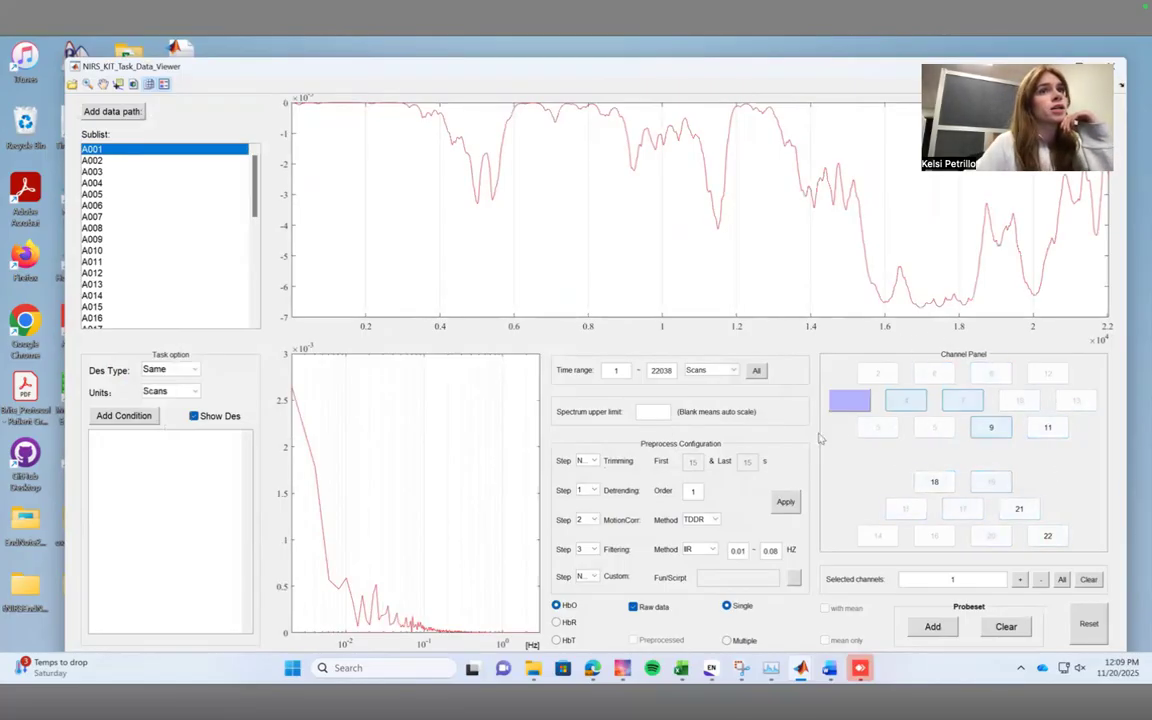
{"action": "left_click", "coordinate": [131, 251]}
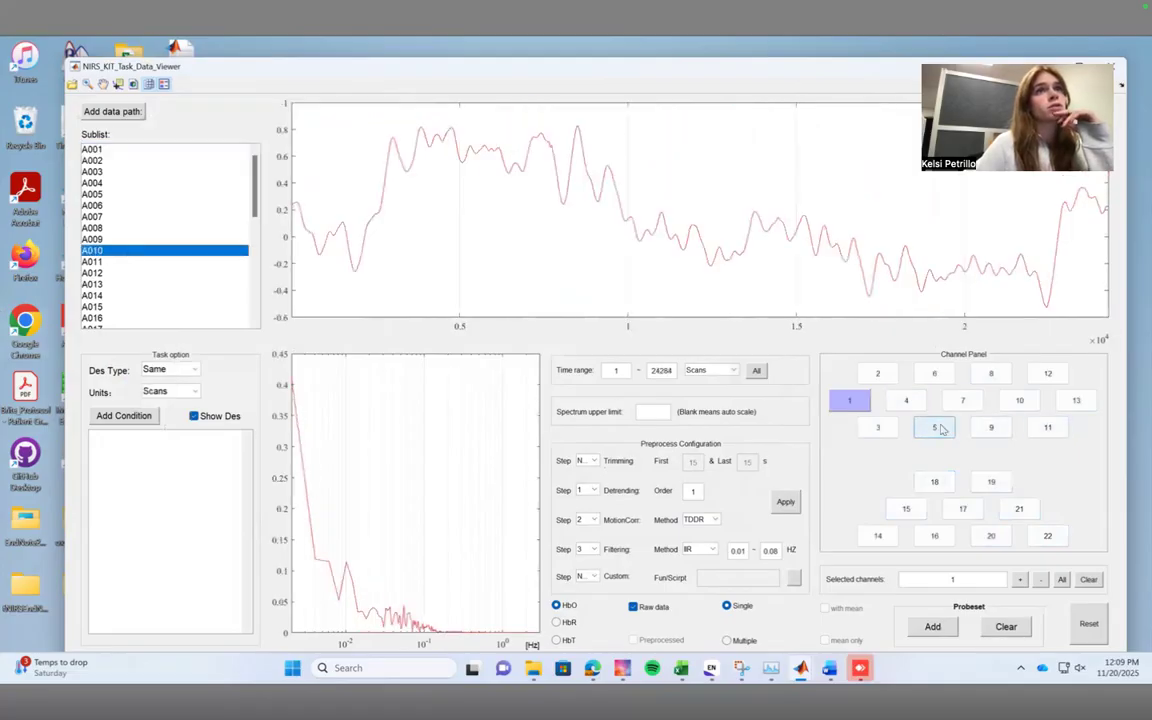
Examine subject A010's HbO signal across other channels, including 5, 9, 10, 11, 12, 13, 22 and 14.
{"action": "left_click", "coordinate": [941, 430]}
{"action": "left_click", "coordinate": [988, 429]}
{"action": "left_click", "coordinate": [1045, 427]}
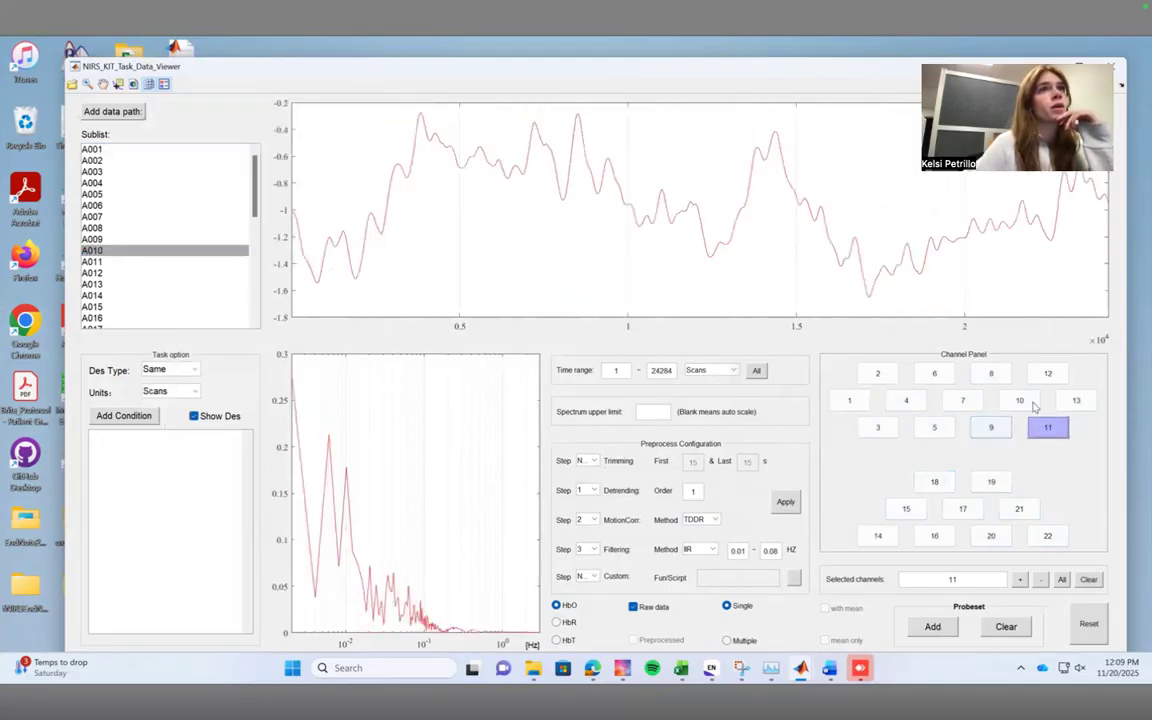
{"action": "left_click", "coordinate": [1045, 374]}
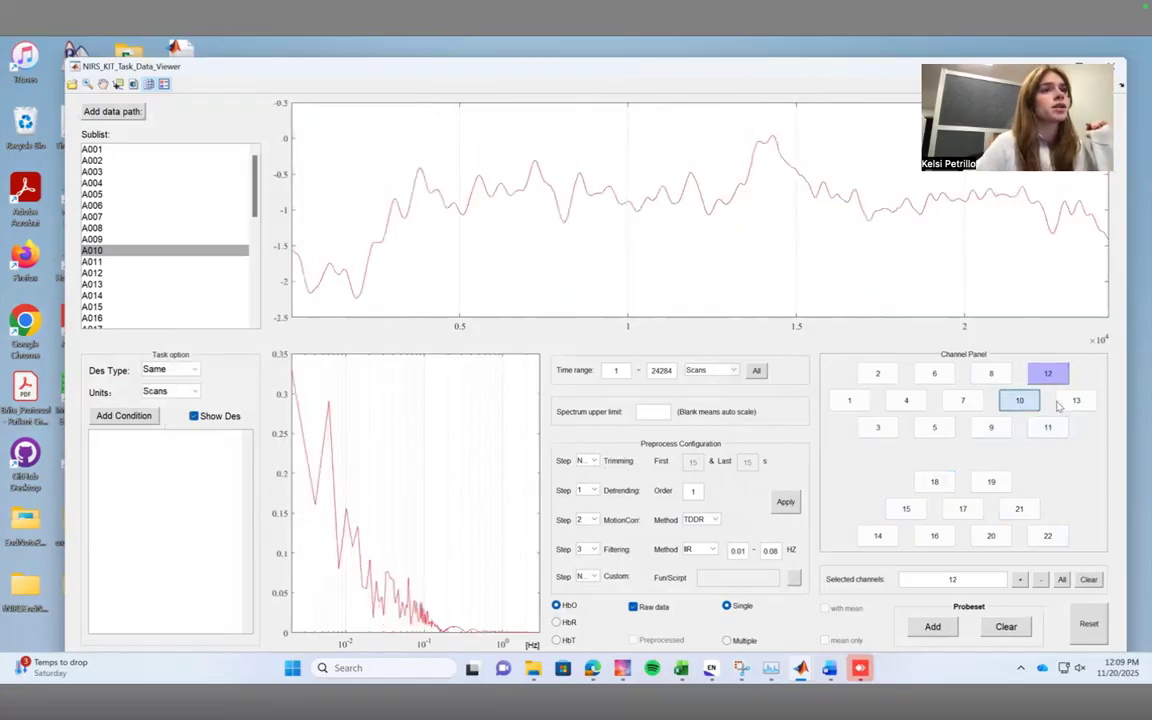
{"action": "left_click", "coordinate": [1020, 400]}
{"action": "left_click", "coordinate": [1075, 400]}
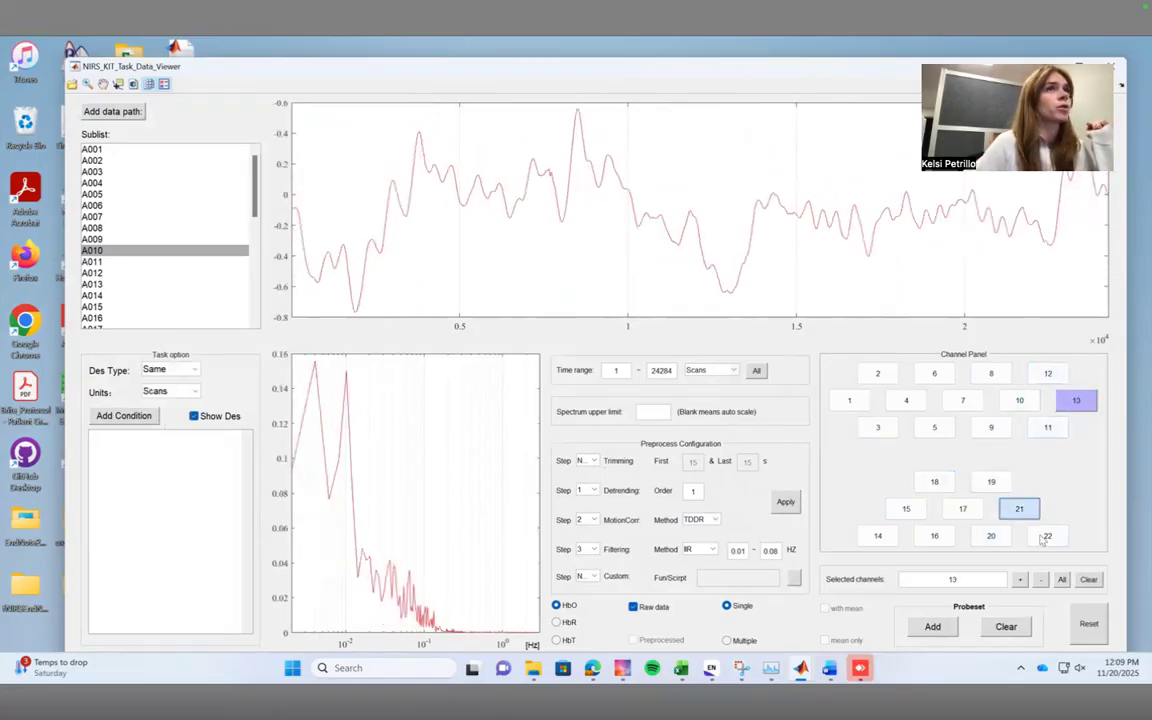
{"action": "left_click", "coordinate": [1019, 509]}
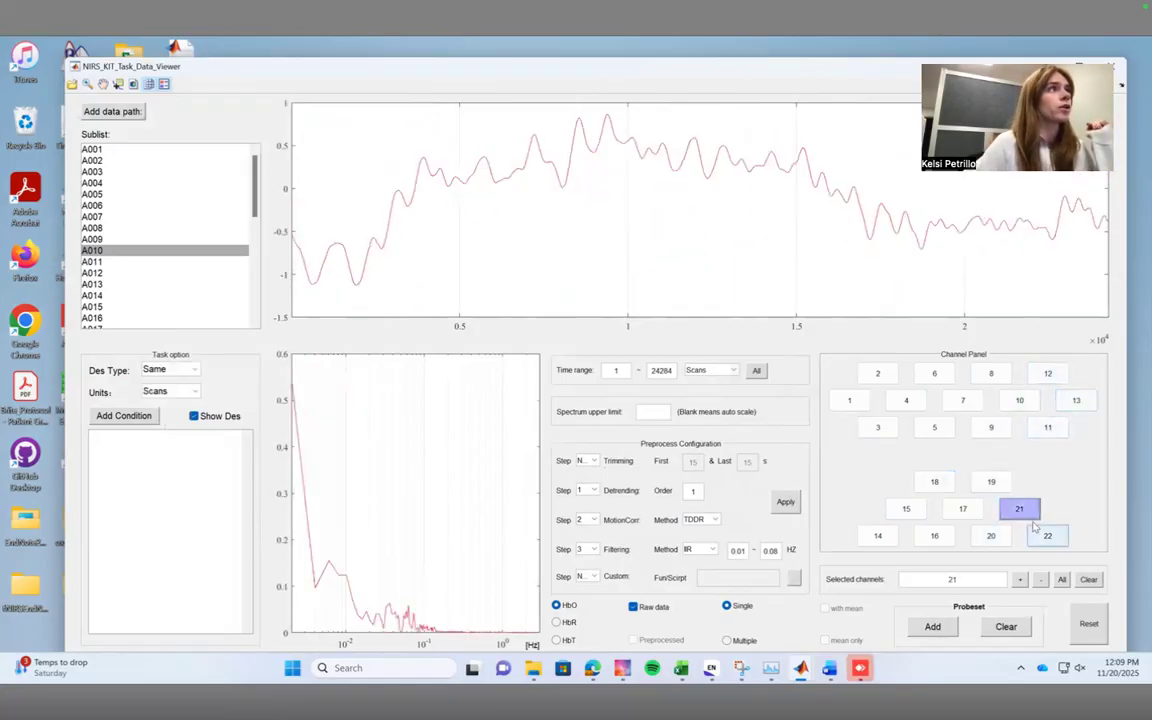
{"action": "left_click", "coordinate": [905, 509]}
{"action": "left_click", "coordinate": [879, 533]}
Examine channel 14 for several subjects further down the list, ending with N029, and close the data viewer.
{"action": "scroll", "coordinate": [167, 285], "scroll_direction": "down", "scroll_amount": 4}
{"action": "left_click", "coordinate": [158, 309]}
{"action": "scroll", "coordinate": [157, 307], "scroll_direction": "down", "scroll_amount": 4}
{"action": "left_click", "coordinate": [153, 298]}
{"action": "scroll", "coordinate": [153, 301], "scroll_direction": "down", "scroll_amount": 2}
{"action": "left_click", "coordinate": [153, 299]}
{"action": "left_click", "coordinate": [153, 311]}
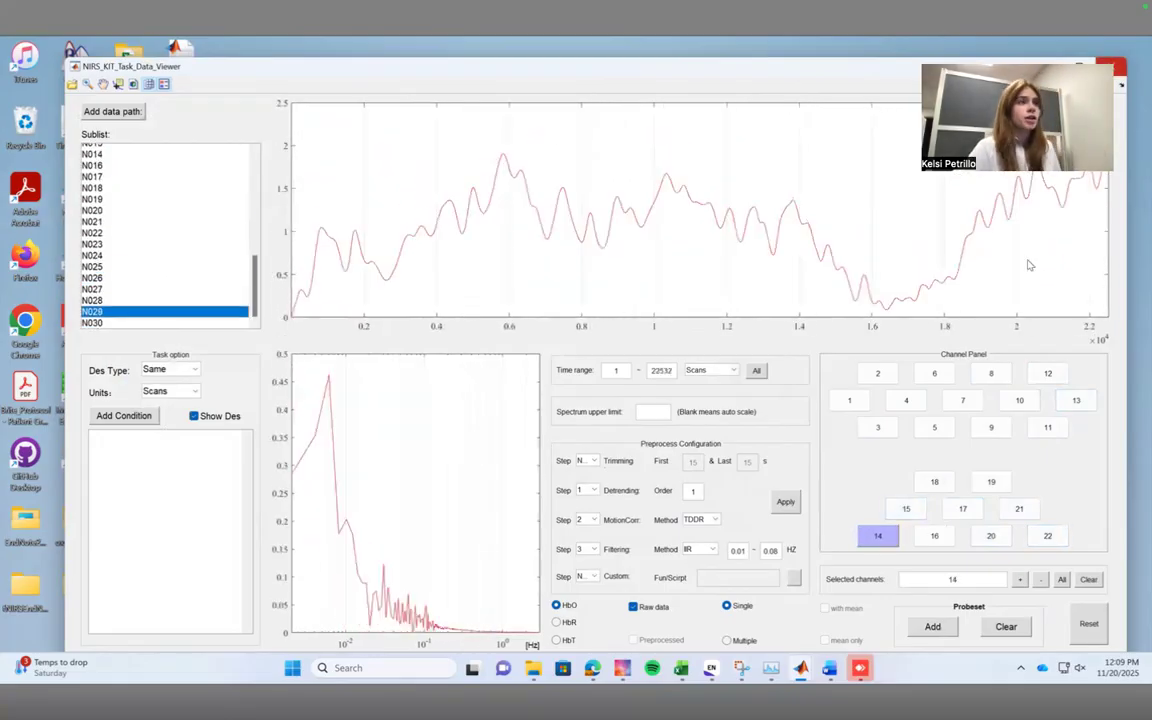
{"action": "left_click", "coordinate": [1111, 67]}
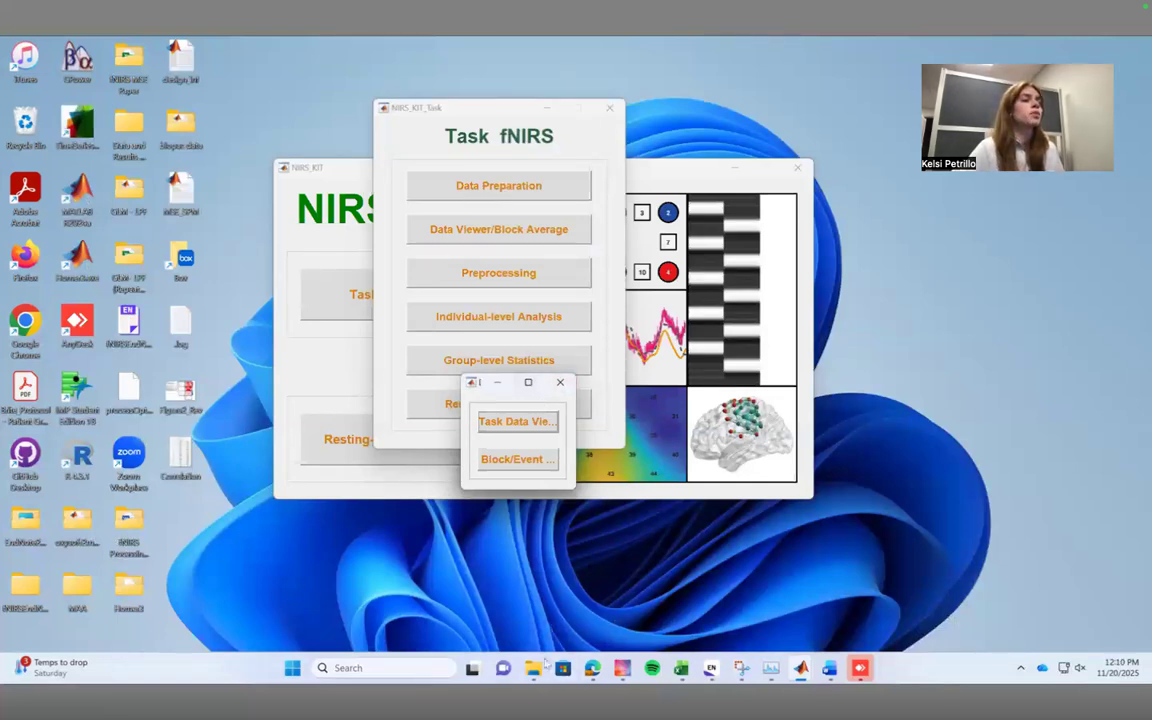
Switch to File Explorer and look through the subject files in SPM Files - RD > Data_Preprocessed.
{"action": "mouse_move", "coordinate": [536, 667]}
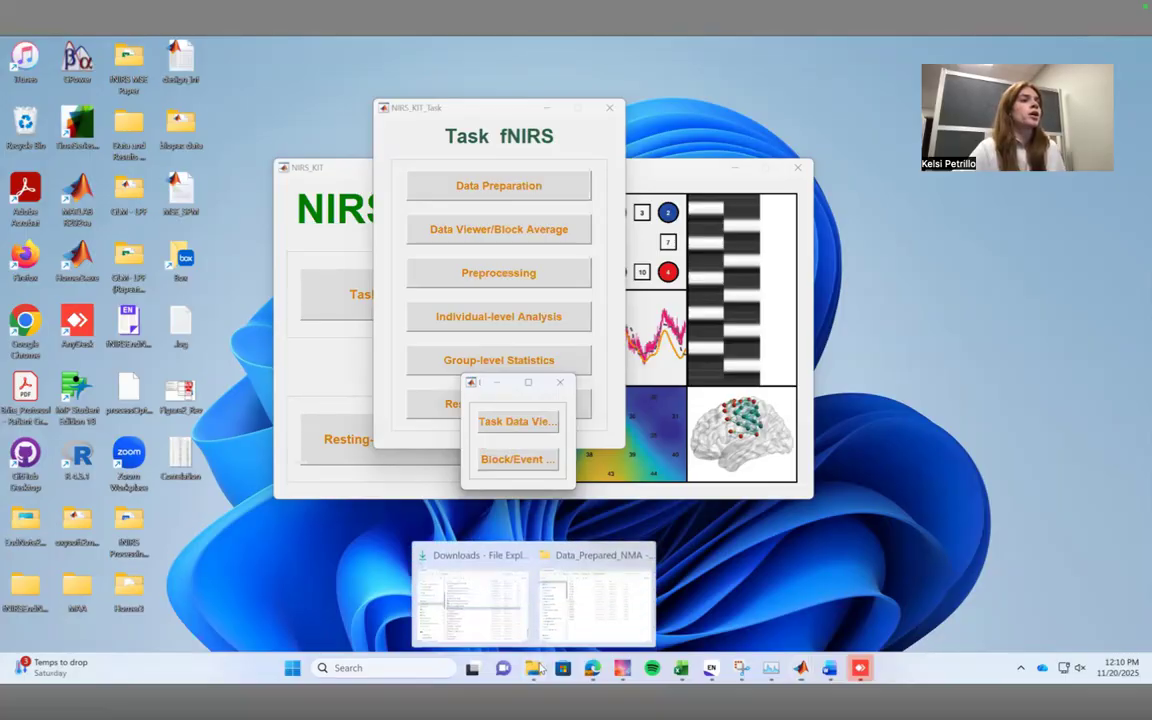
{"action": "left_click", "coordinate": [599, 628]}
{"action": "left_click", "coordinate": [338, 80]}
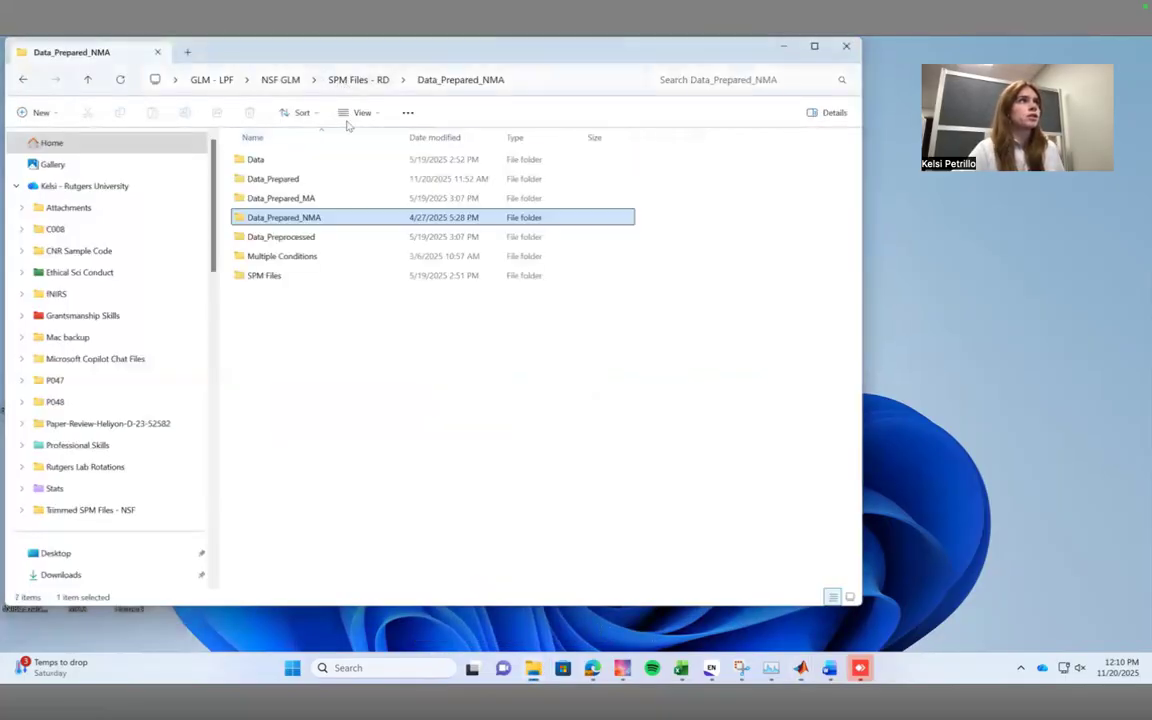
{"action": "double_click", "coordinate": [342, 236]}
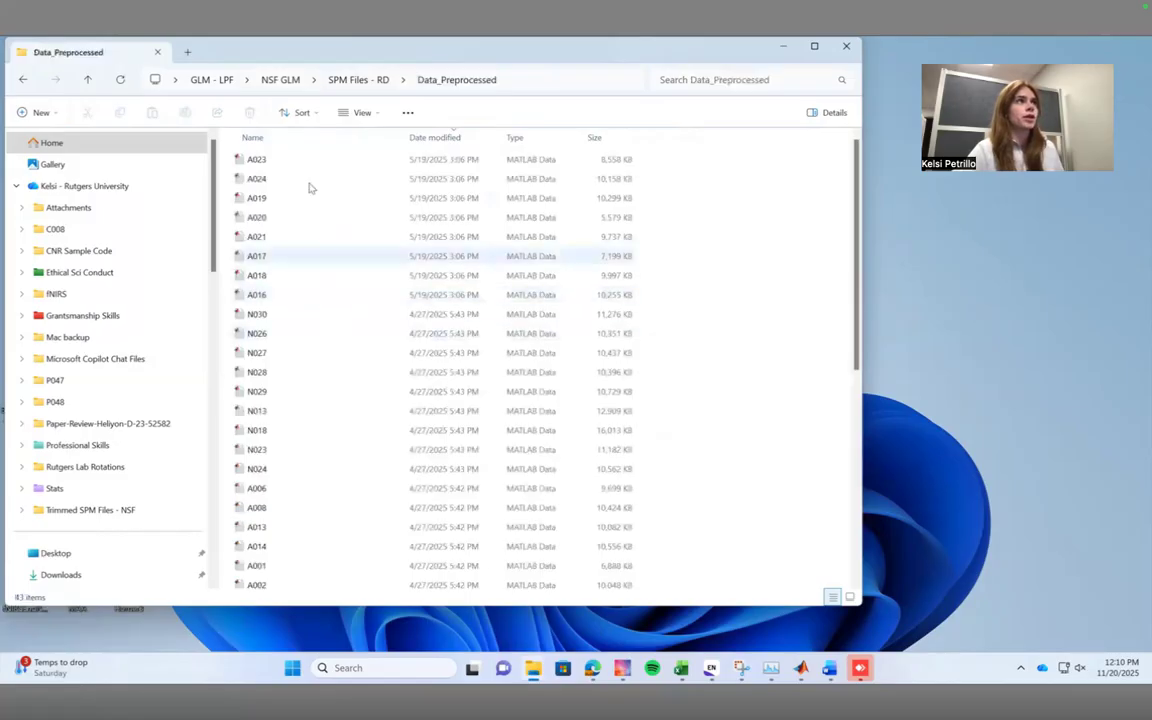
{"action": "scroll", "coordinate": [301, 239], "scroll_direction": "down", "scroll_amount": 7}
{"action": "scroll", "coordinate": [300, 454], "scroll_direction": "up", "scroll_amount": 7}
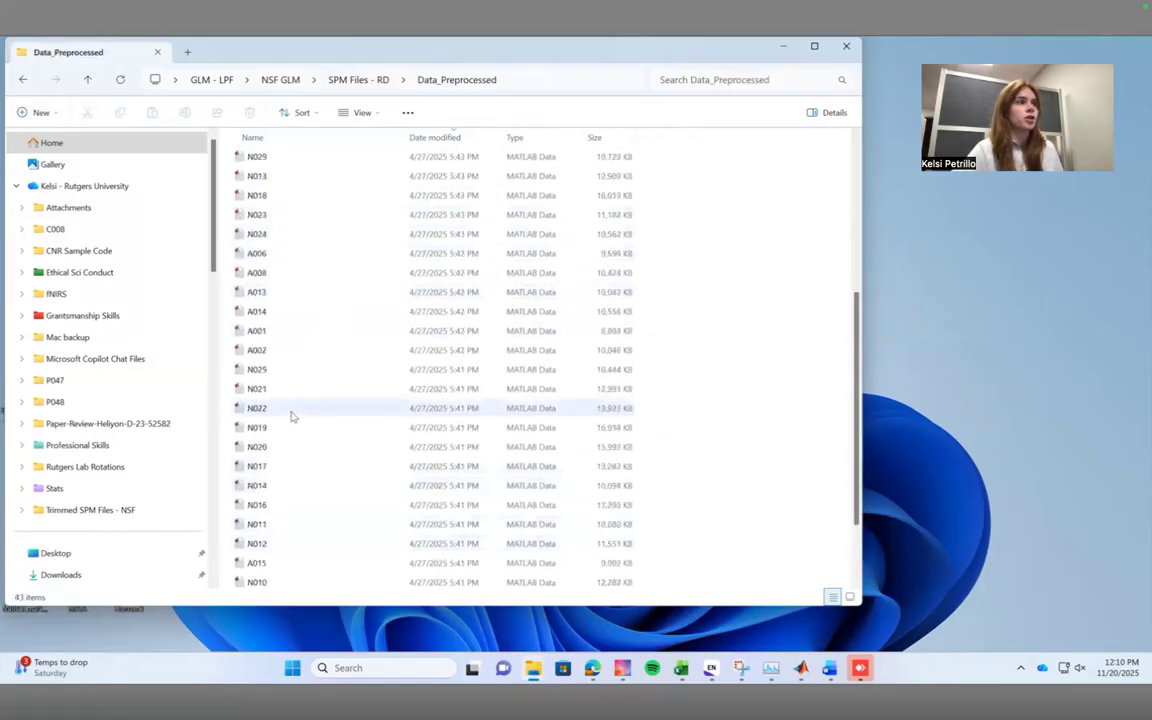
{"action": "scroll", "coordinate": [326, 381], "scroll_direction": "down", "scroll_amount": 7}
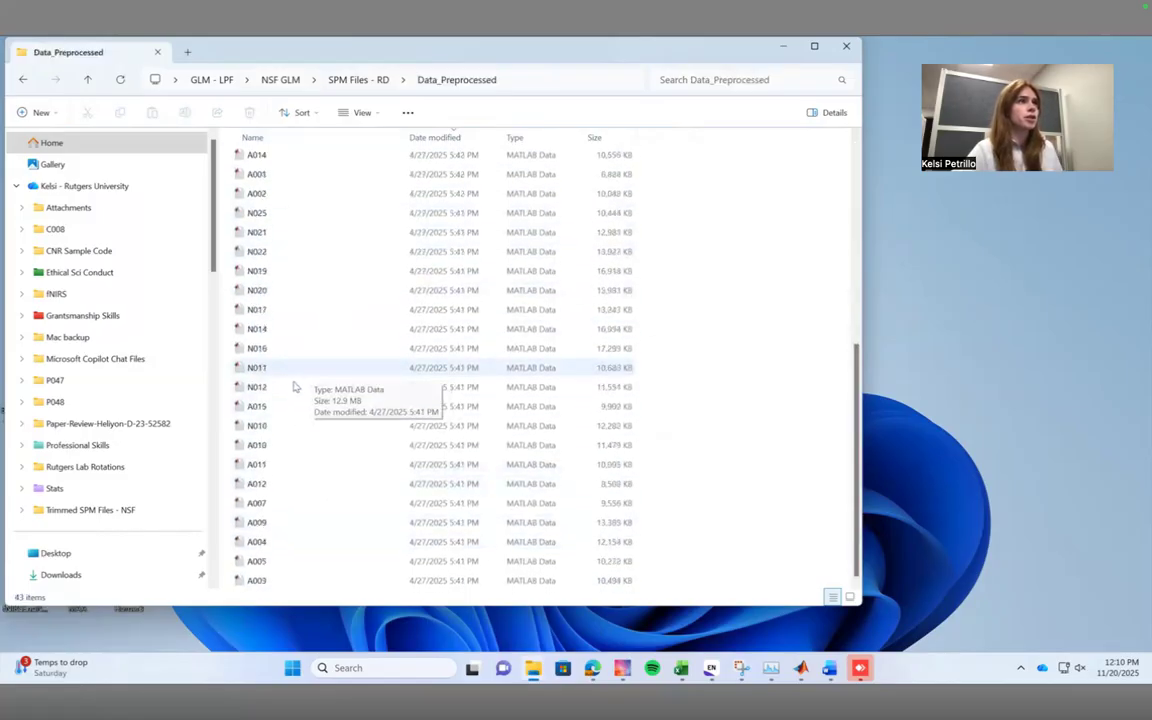
Import the preprocessed file N011.mat into the MATLAB workspace, overwriting the existing nirsdata variable, and switch to the main MATLAB window.
{"action": "double_click", "coordinate": [282, 372]}
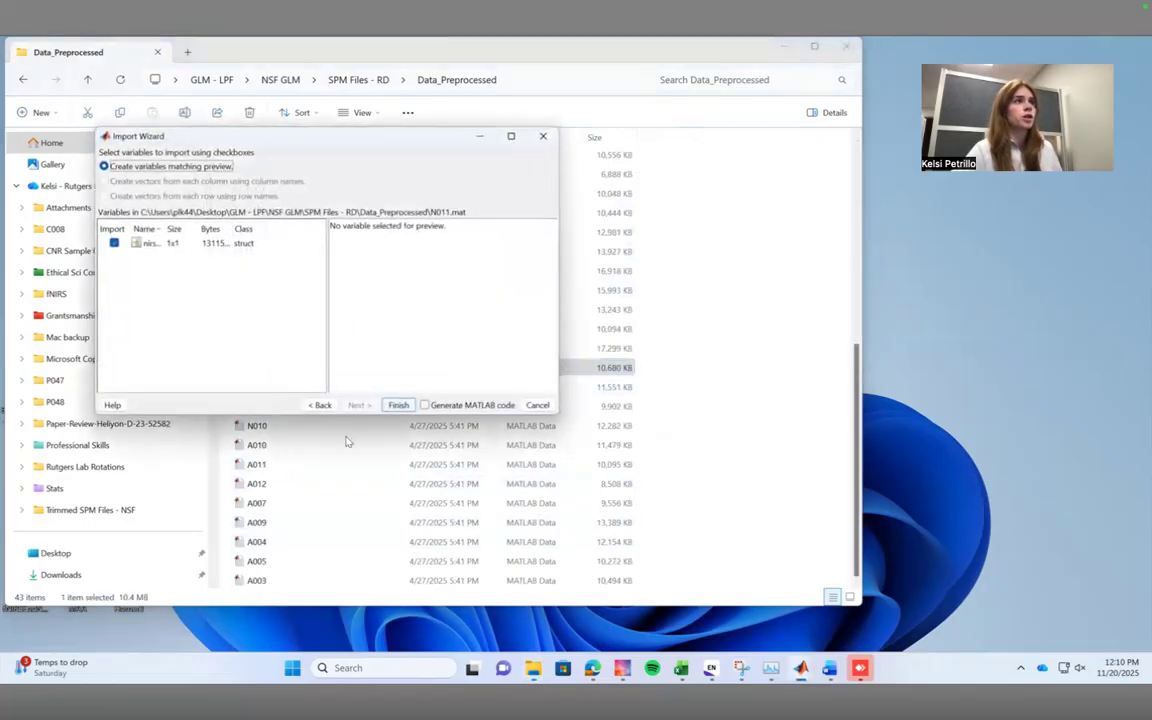
{"action": "left_click", "coordinate": [399, 405]}
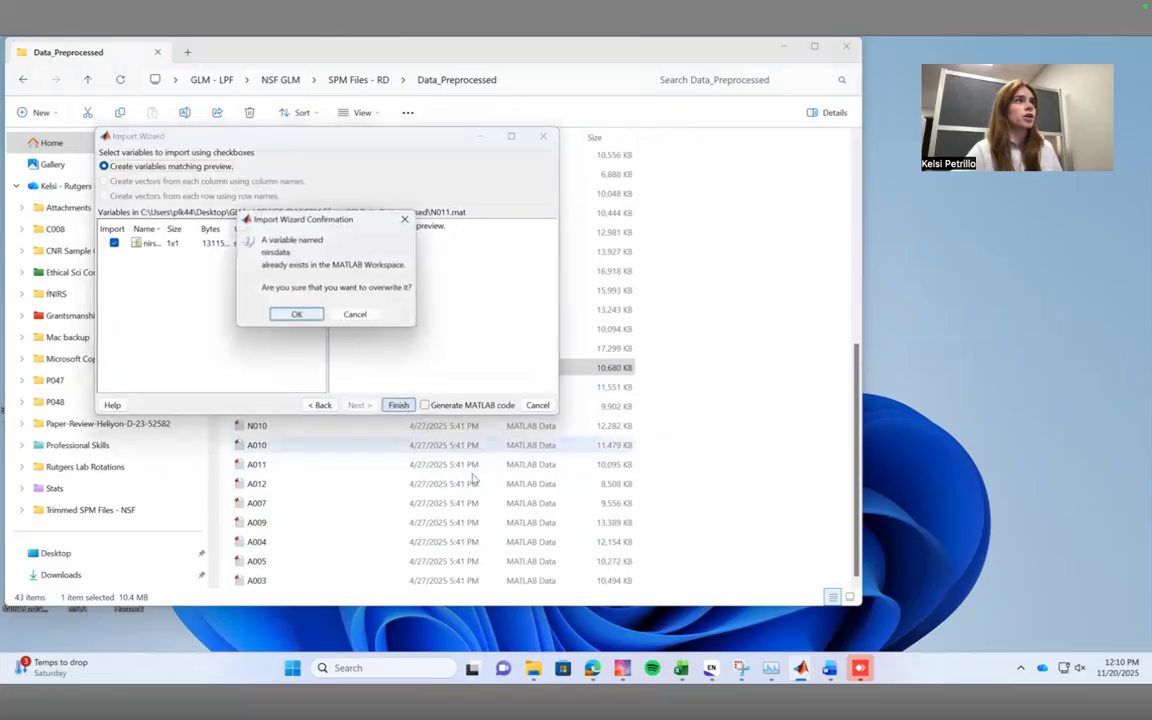
{"action": "left_click", "coordinate": [291, 316]}
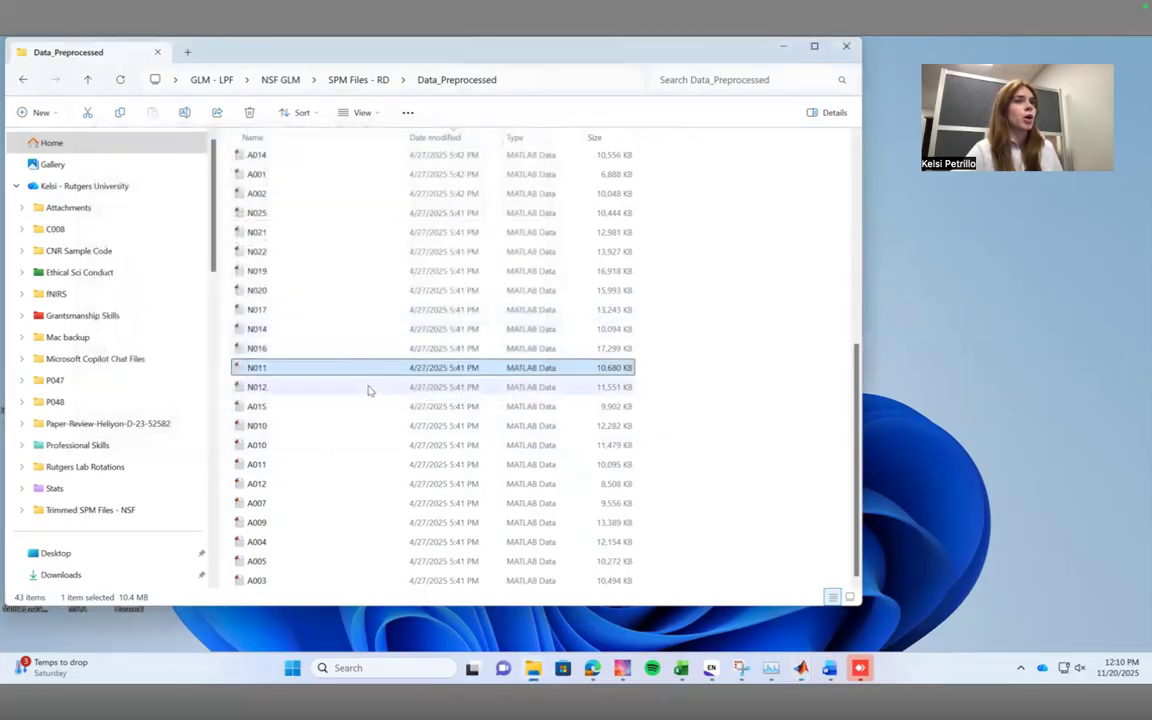
{"action": "mouse_move", "coordinate": [803, 672]}
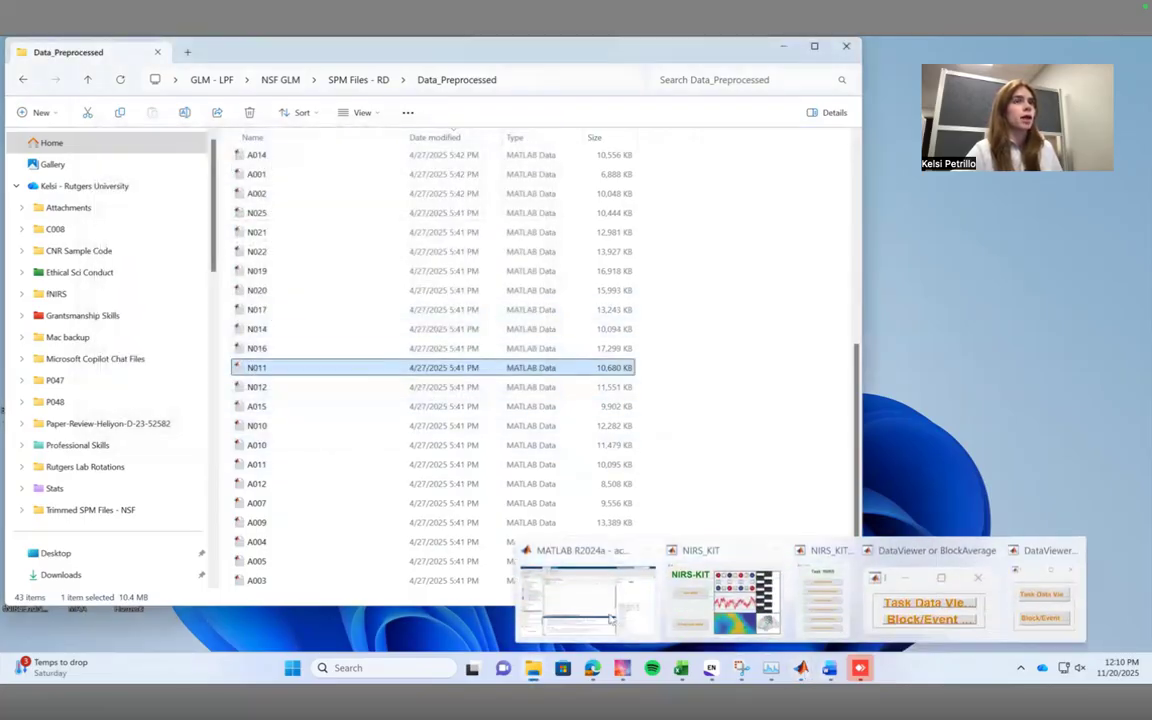
{"action": "left_click", "coordinate": [610, 605]}
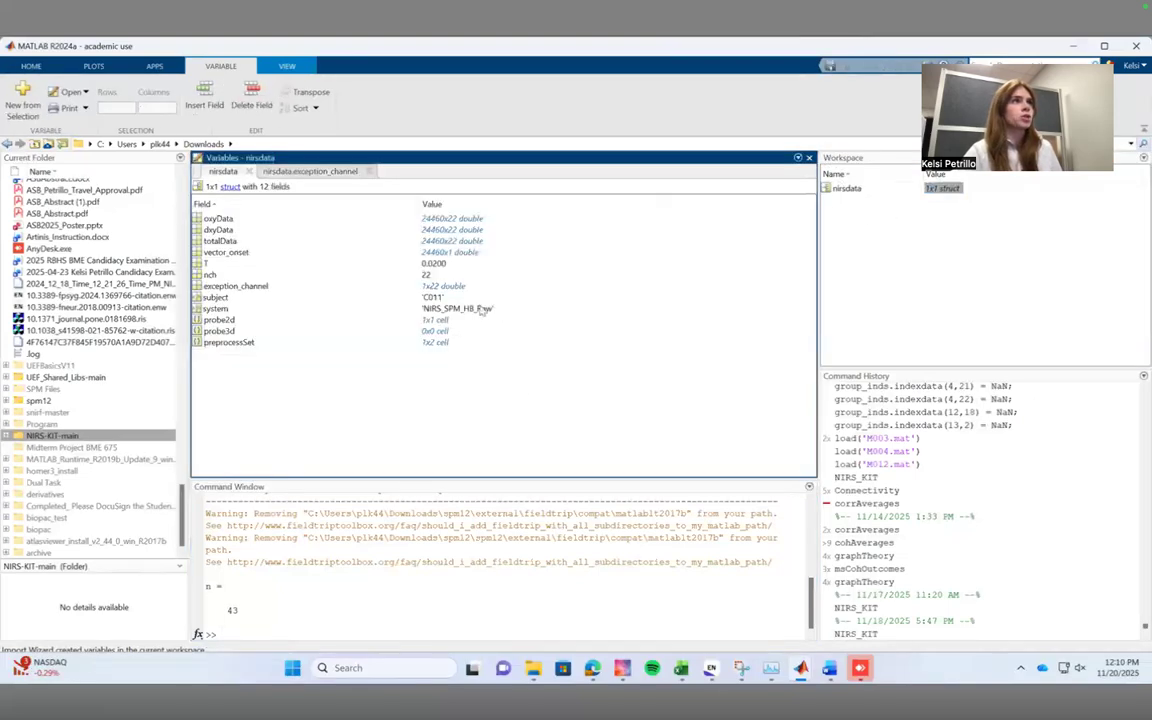
Examine the oxyData matrix of nirsdata across all 22 channel columns, looking for NaN channels.
{"action": "double_click", "coordinate": [470, 219]}
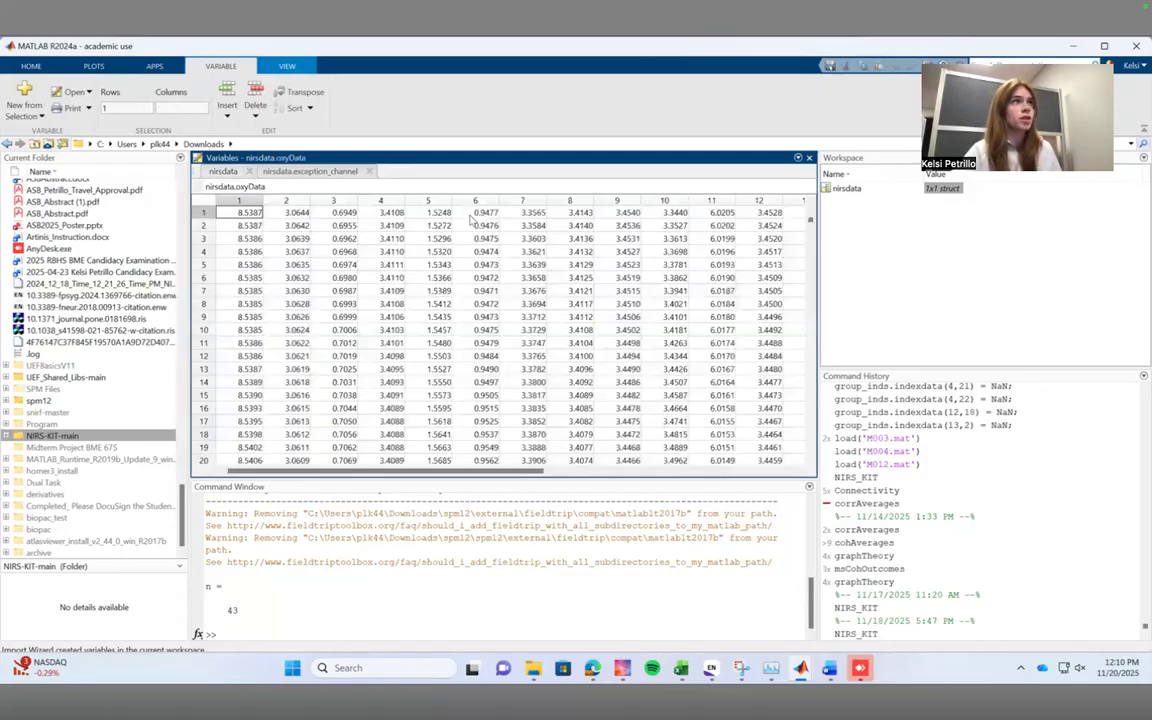
{"action": "left_click_drag", "start_coordinate": [390, 475], "coordinate": [656, 490]}
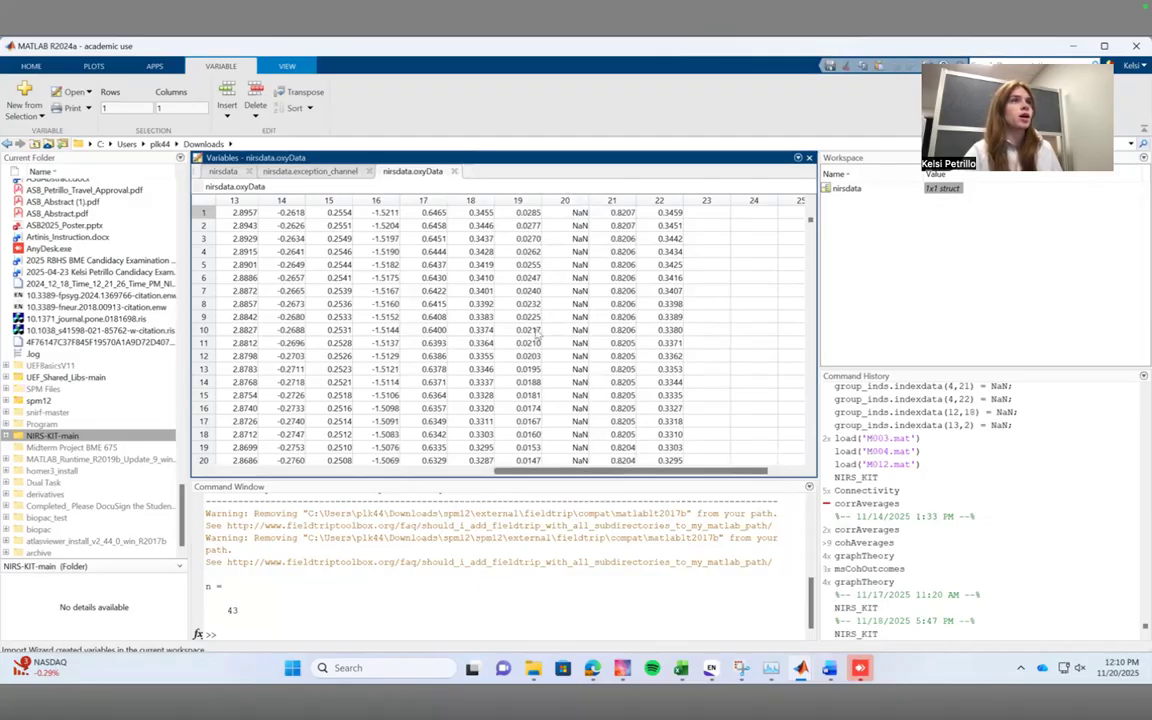
{"action": "left_click_drag", "start_coordinate": [601, 473], "coordinate": [334, 474]}
{"action": "left_click_drag", "start_coordinate": [808, 224], "coordinate": [740, 200]}
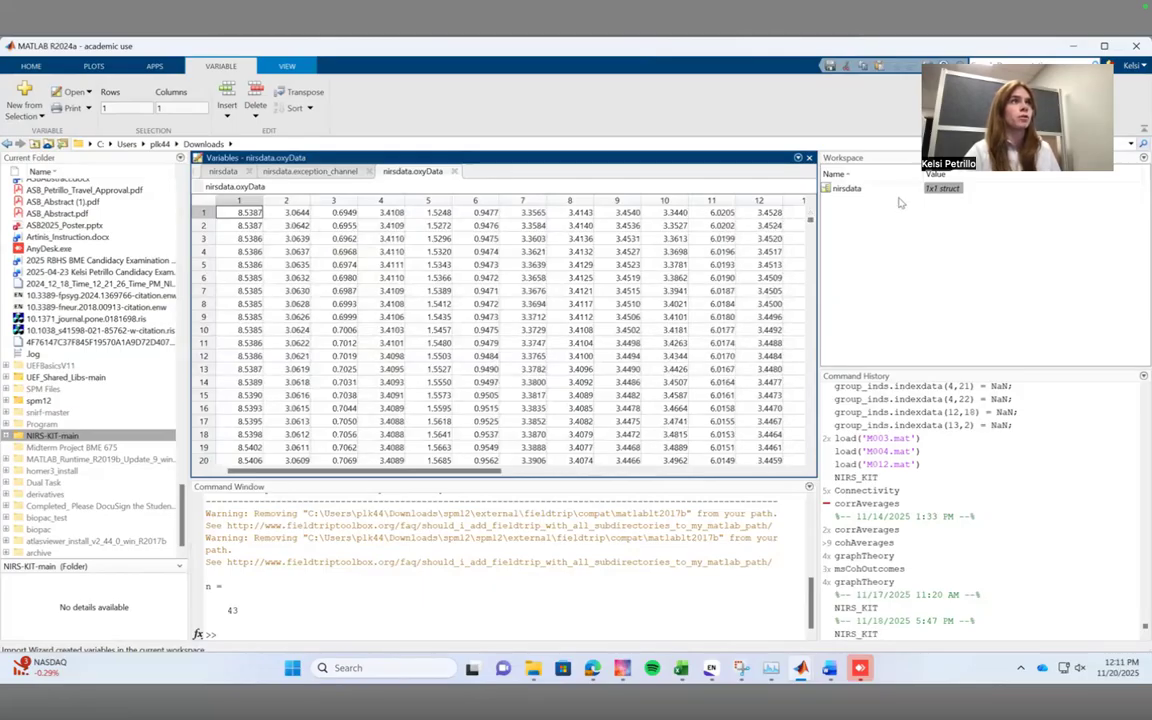
Examine the exception_channel field of nirsdata, focusing on channels 20 and 21, and return to the nirsdata field overview.
{"action": "double_click", "coordinate": [946, 190]}
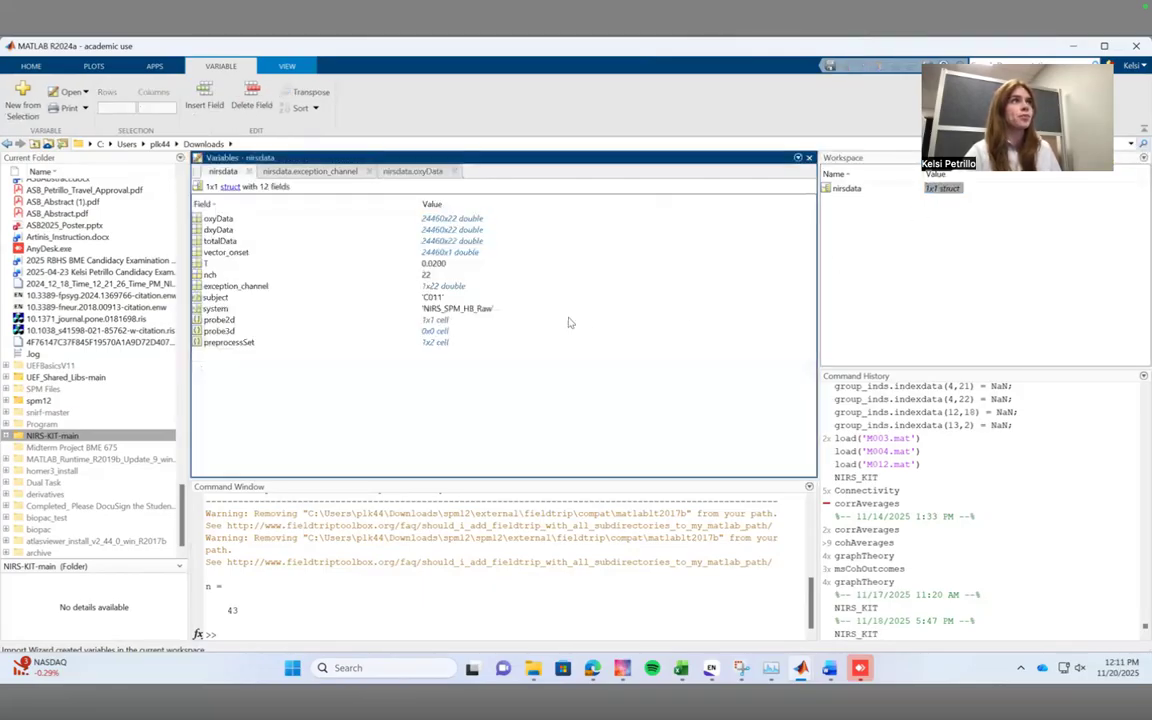
{"action": "double_click", "coordinate": [440, 286]}
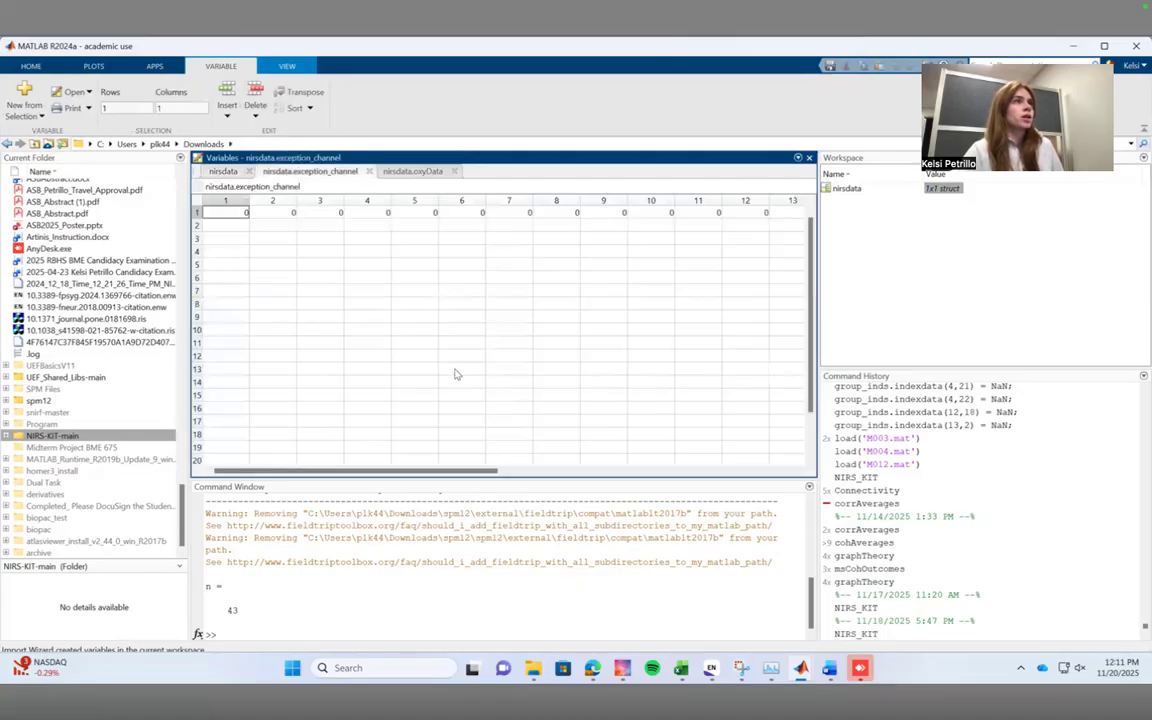
{"action": "left_click_drag", "start_coordinate": [408, 472], "coordinate": [604, 467]}
{"action": "left_click_drag", "start_coordinate": [760, 212], "coordinate": [710, 214]}
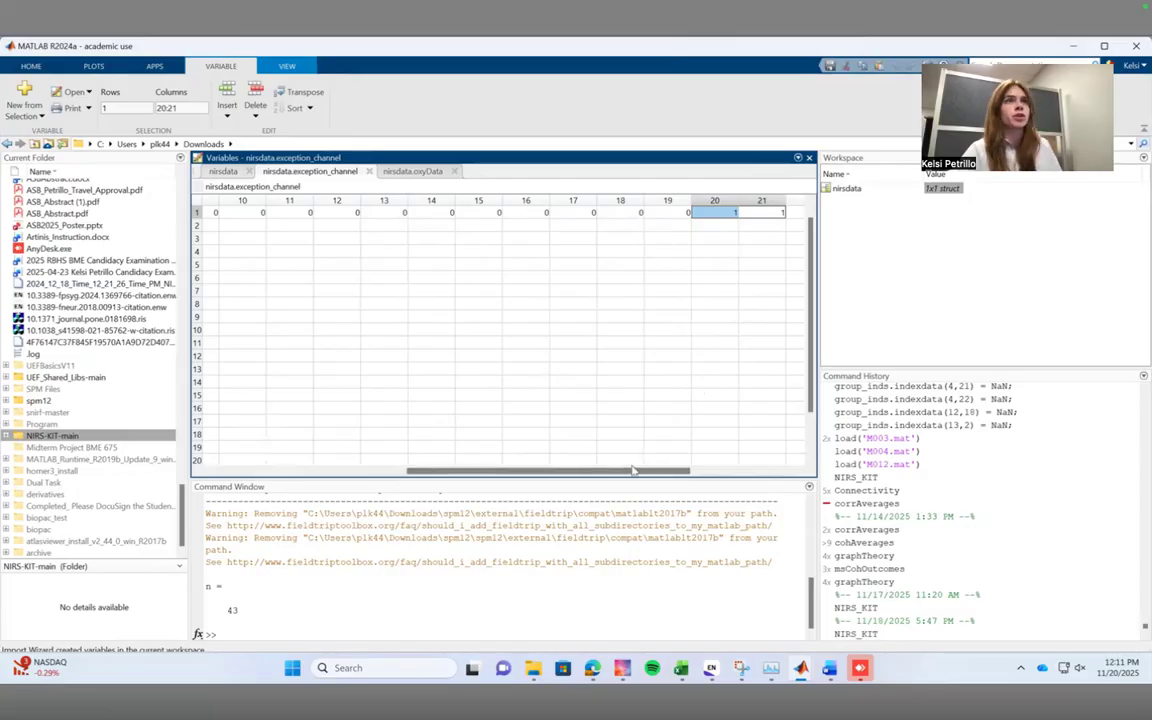
{"action": "left_click_drag", "start_coordinate": [634, 465], "coordinate": [687, 465]}
{"action": "scroll", "coordinate": [620, 260], "scroll_direction": "right", "scroll_amount": 3}
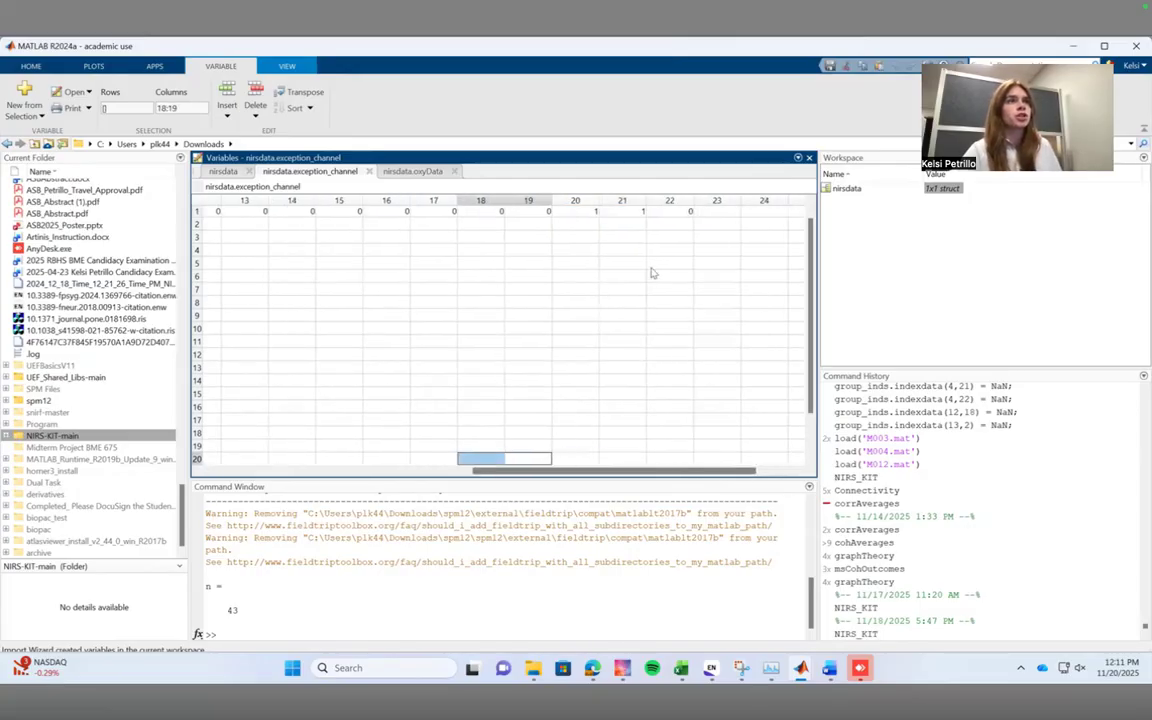
{"action": "scroll", "coordinate": [645, 225], "scroll_direction": "right", "scroll_amount": 3}
{"action": "left_click_drag", "start_coordinate": [420, 213], "coordinate": [490, 219]}
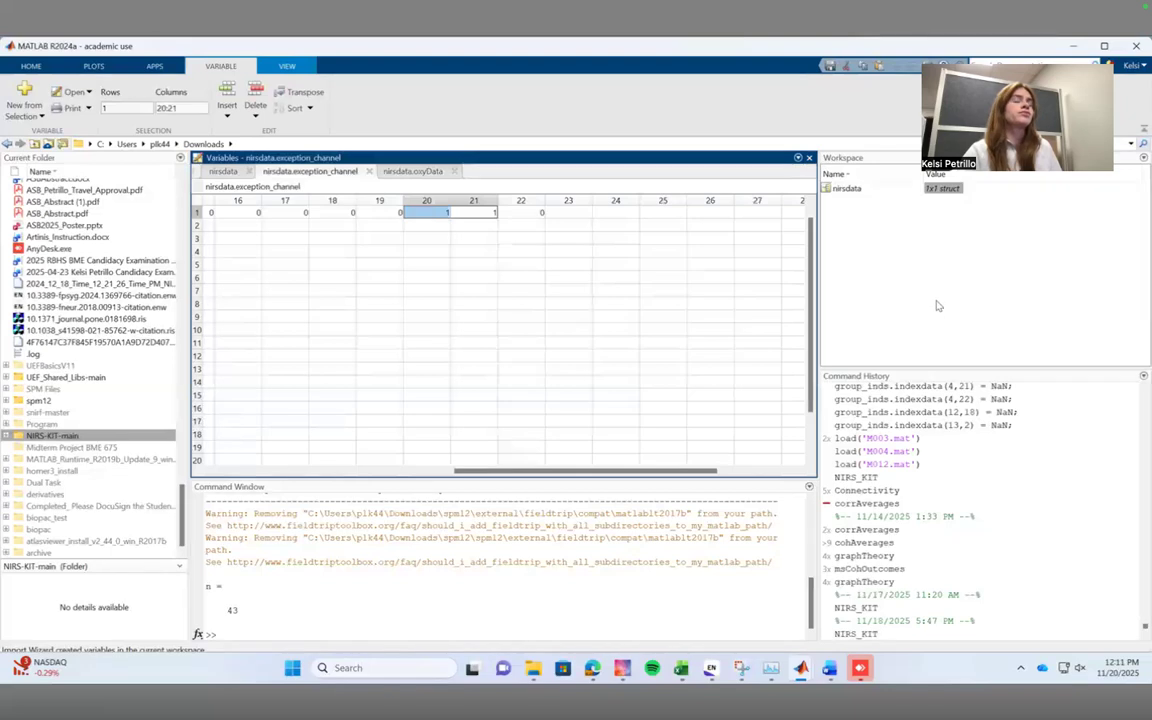
{"action": "double_click", "coordinate": [936, 192]}
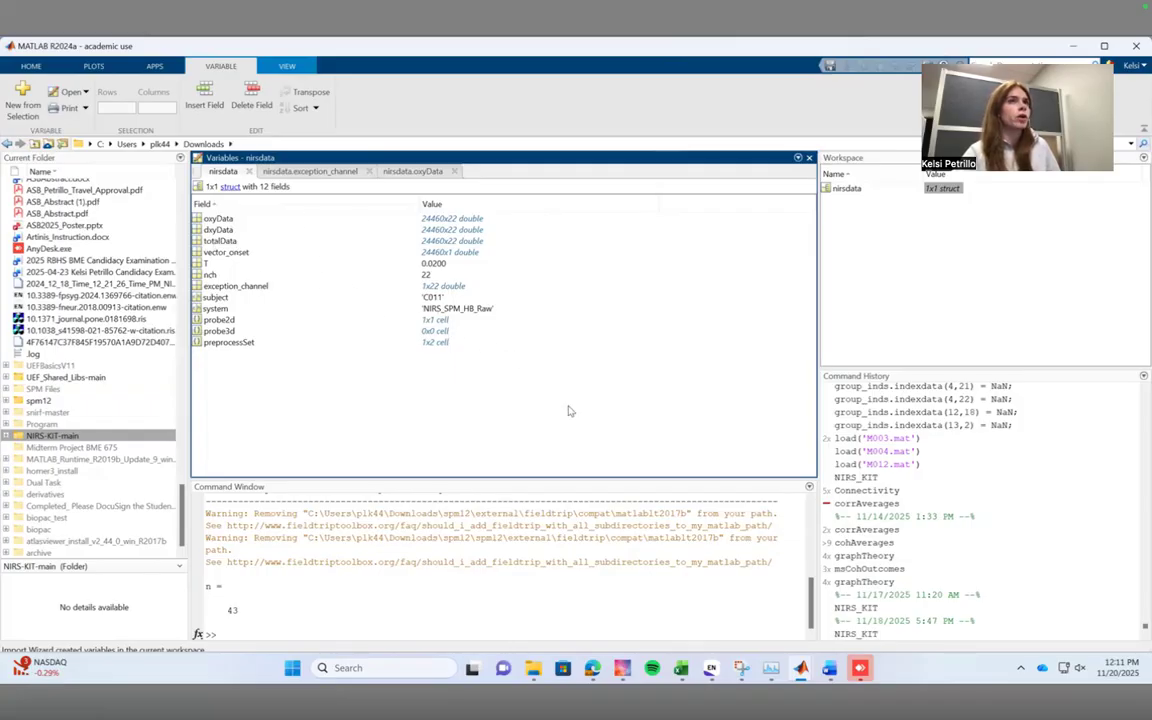
Switch to File Explorer and look through the Multiple Conditions folder inside SPM Files - RD.
{"action": "left_click", "coordinate": [536, 670]}
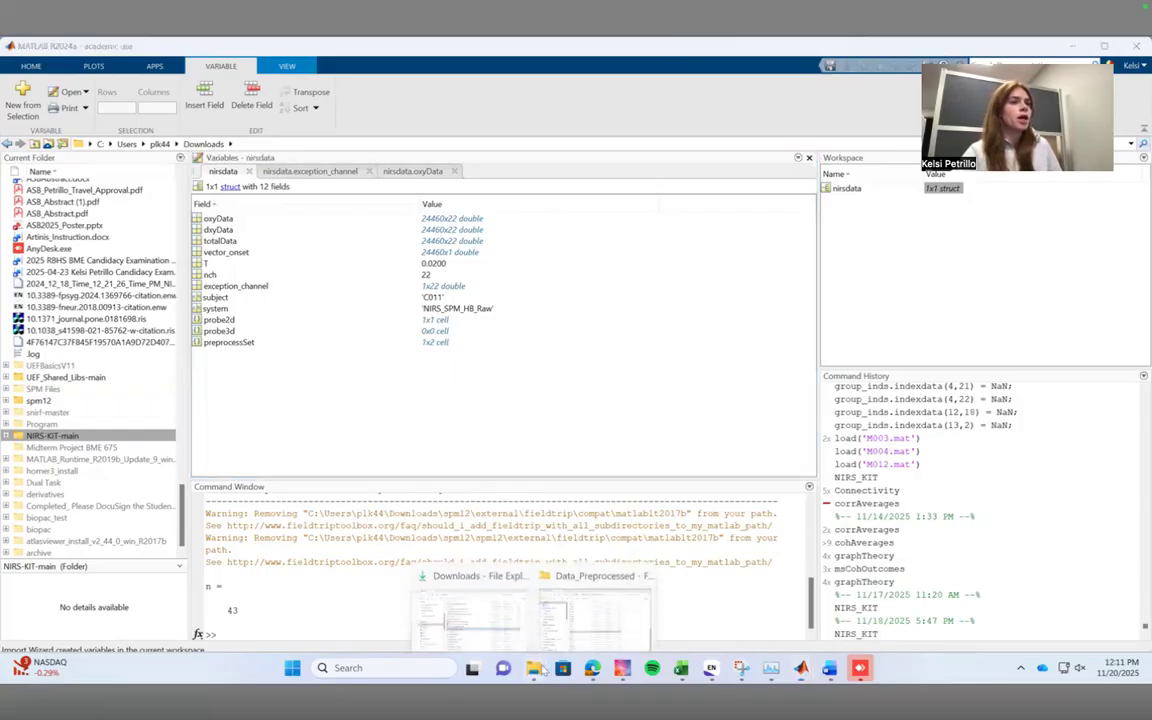
{"action": "left_click", "coordinate": [592, 600]}
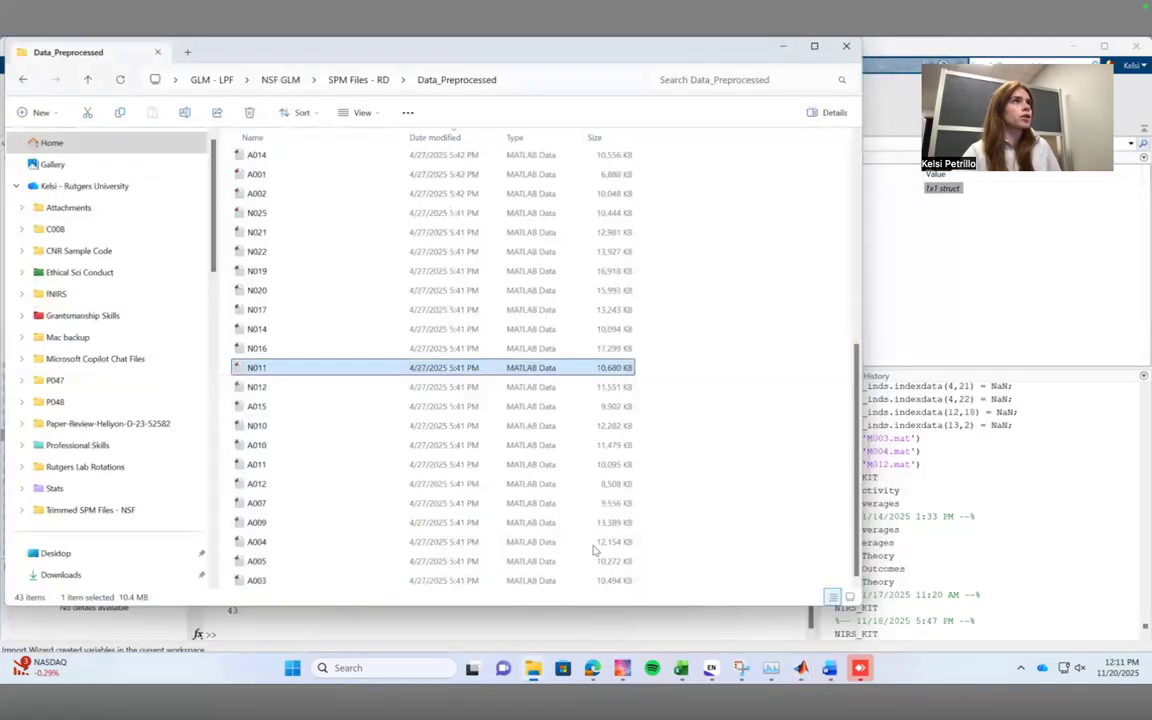
{"action": "left_click", "coordinate": [340, 79]}
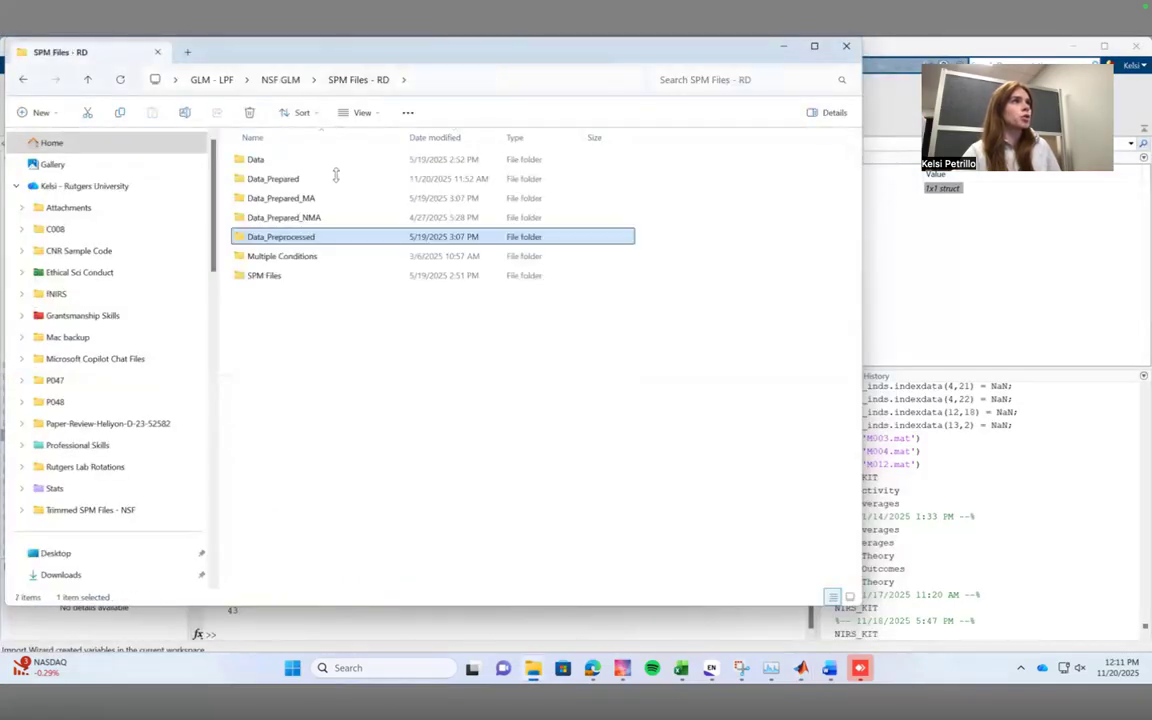
{"action": "double_click", "coordinate": [324, 253]}
{"action": "scroll", "coordinate": [432, 547], "scroll_direction": "down", "scroll_amount": 2}
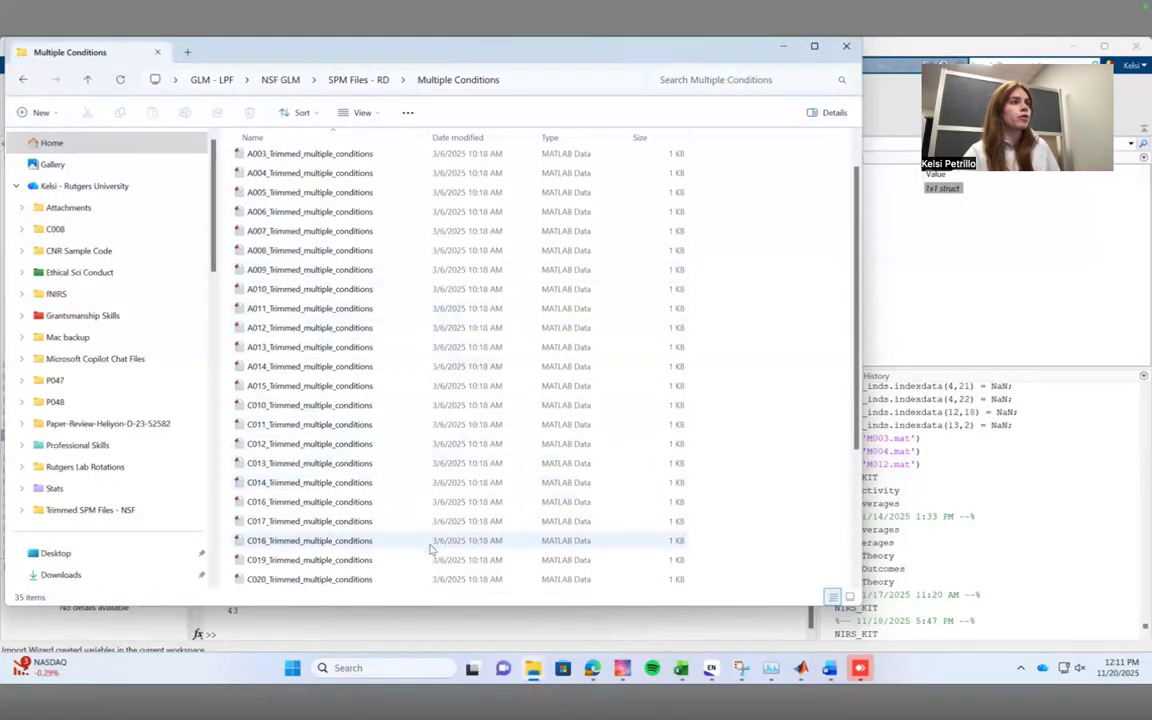
{"action": "scroll", "coordinate": [419, 544], "scroll_direction": "up", "scroll_amount": 2}
Import all variables from A001_Trimmed_multiple_conditions into the MATLAB workspace and minimize File Explorer to return to MATLAB.
{"action": "double_click", "coordinate": [306, 160]}
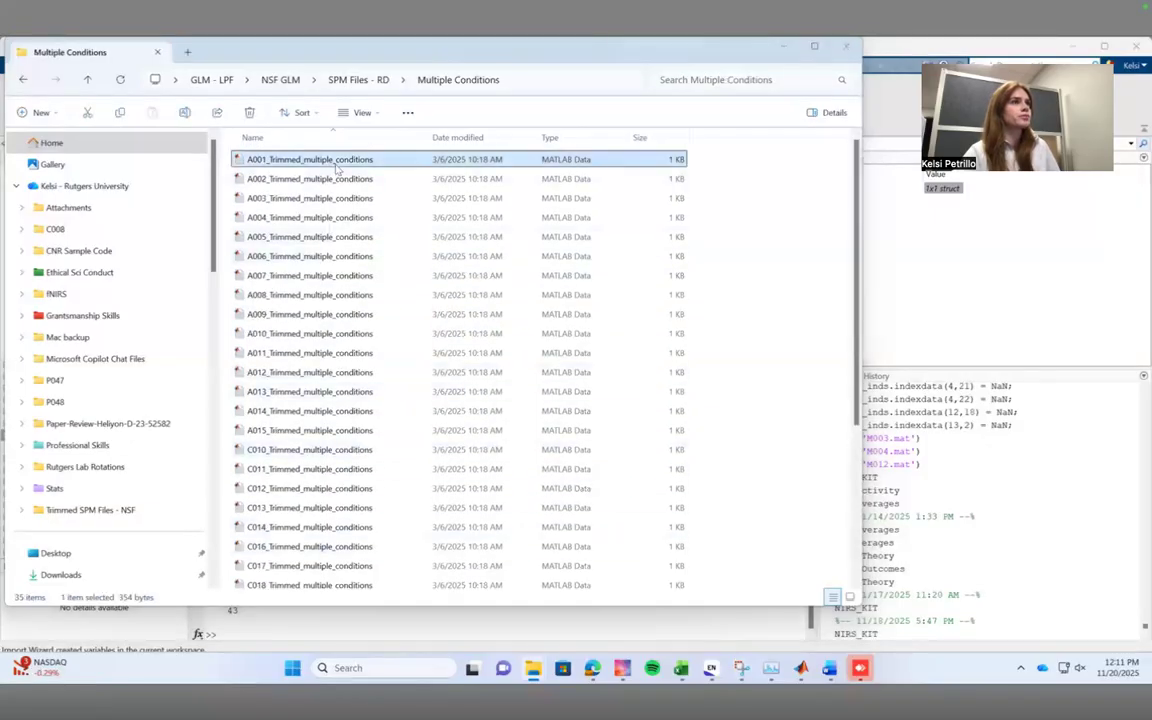
{"action": "left_click", "coordinate": [615, 370]}
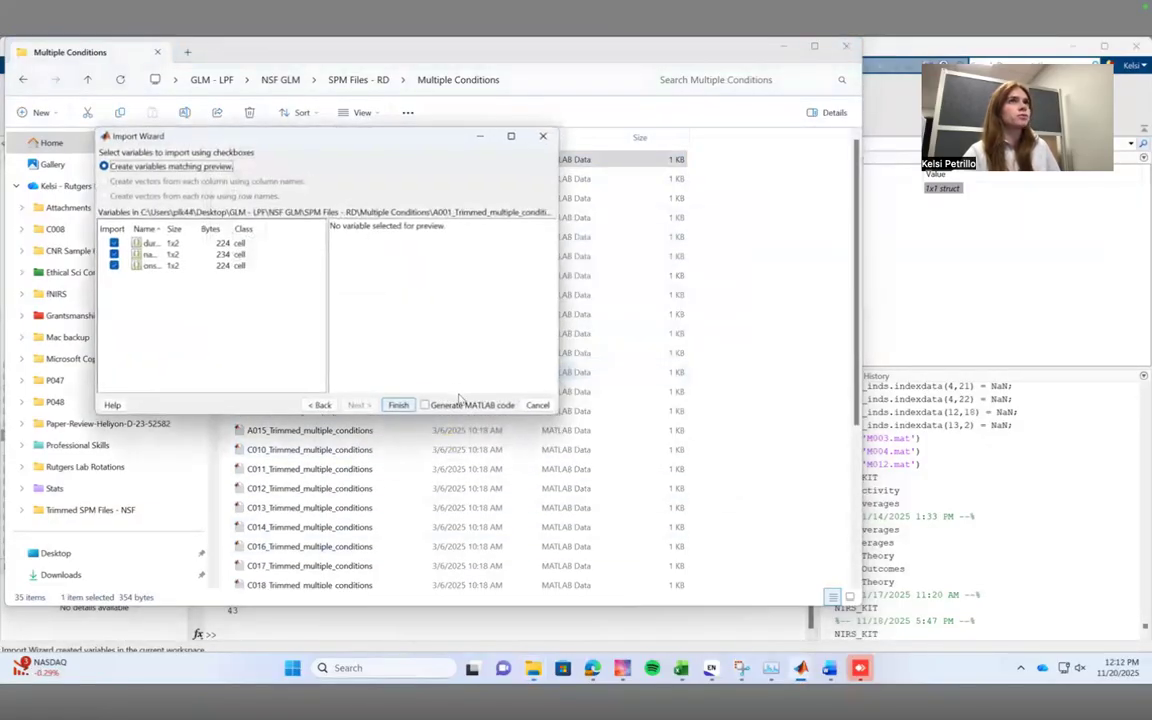
{"action": "left_click", "coordinate": [398, 405]}
{"action": "left_click", "coordinate": [785, 47]}
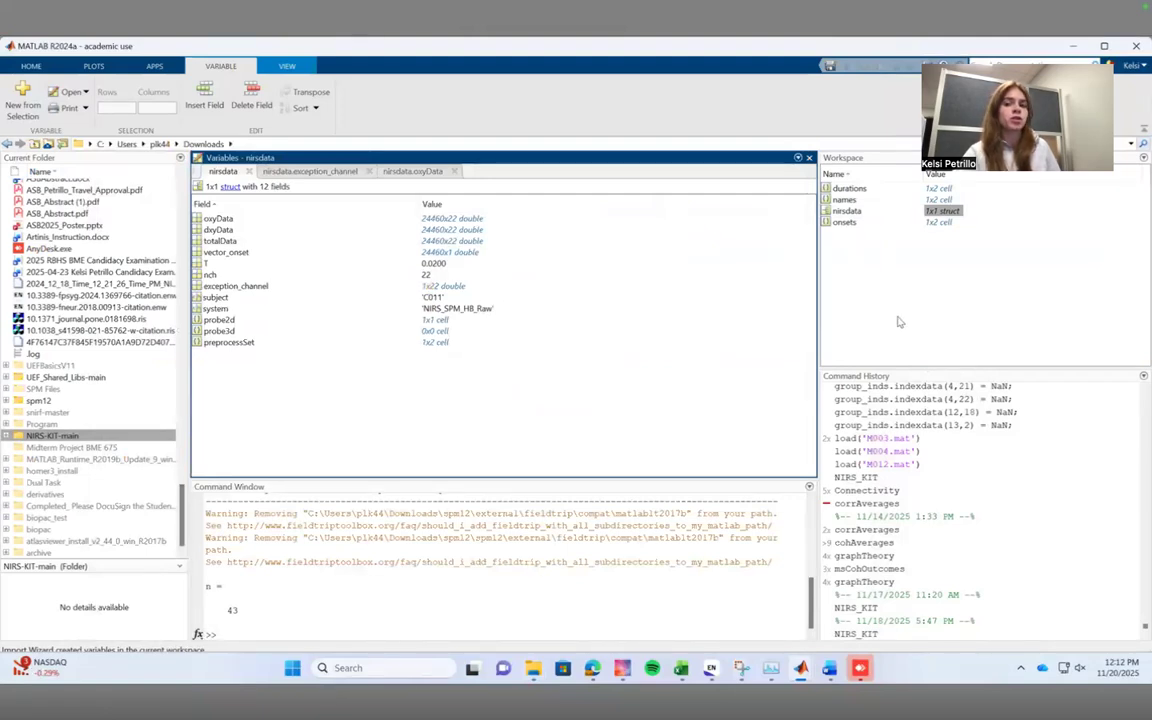
Examine the condition labels in the names variable and the matching entries in the onsets variable.
{"action": "double_click", "coordinate": [940, 201]}
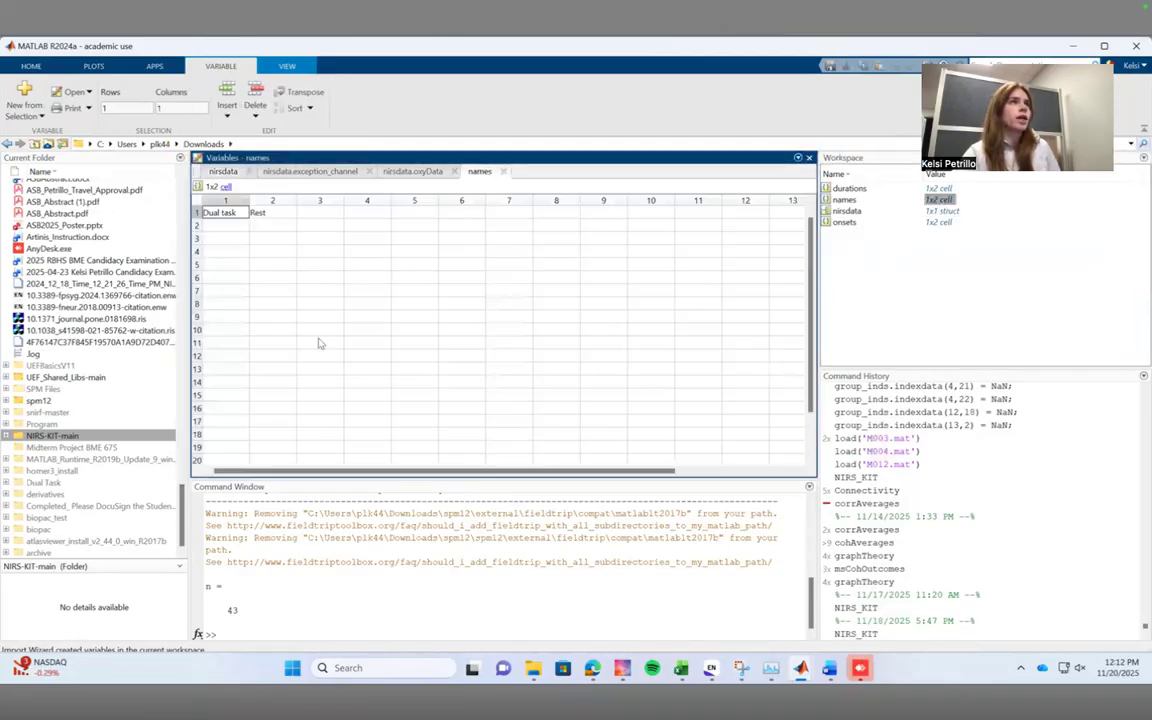
{"action": "left_click_drag", "start_coordinate": [289, 212], "coordinate": [218, 204]}
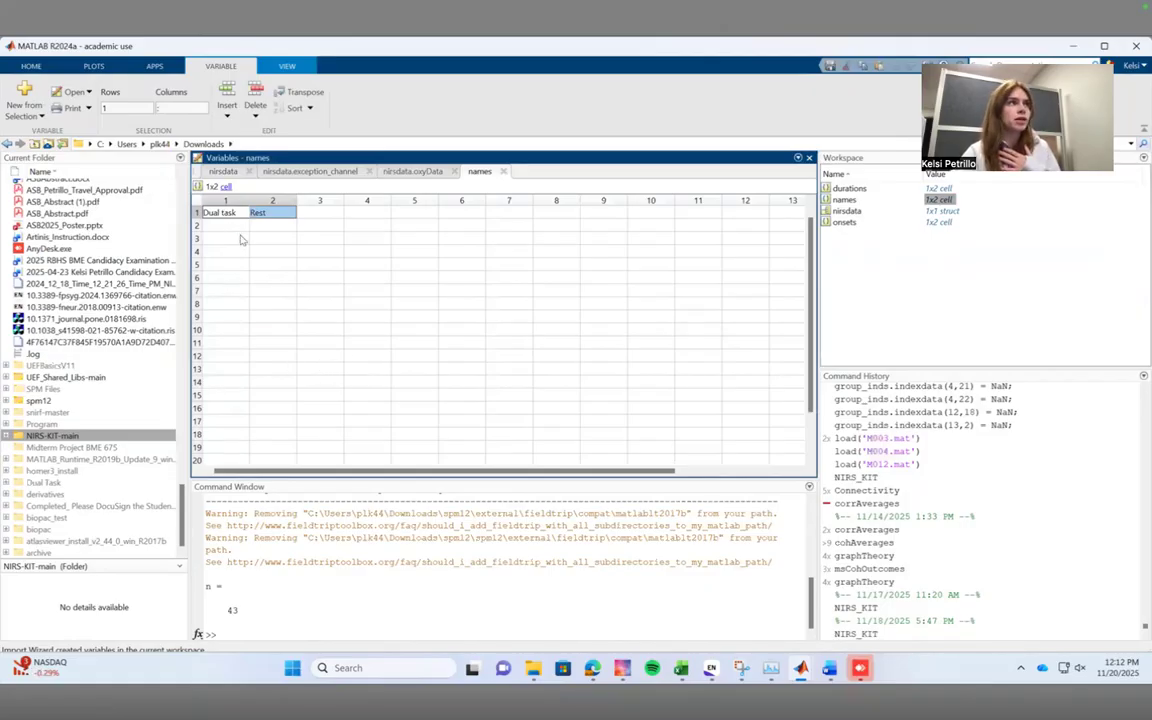
{"action": "left_click", "coordinate": [941, 222]}
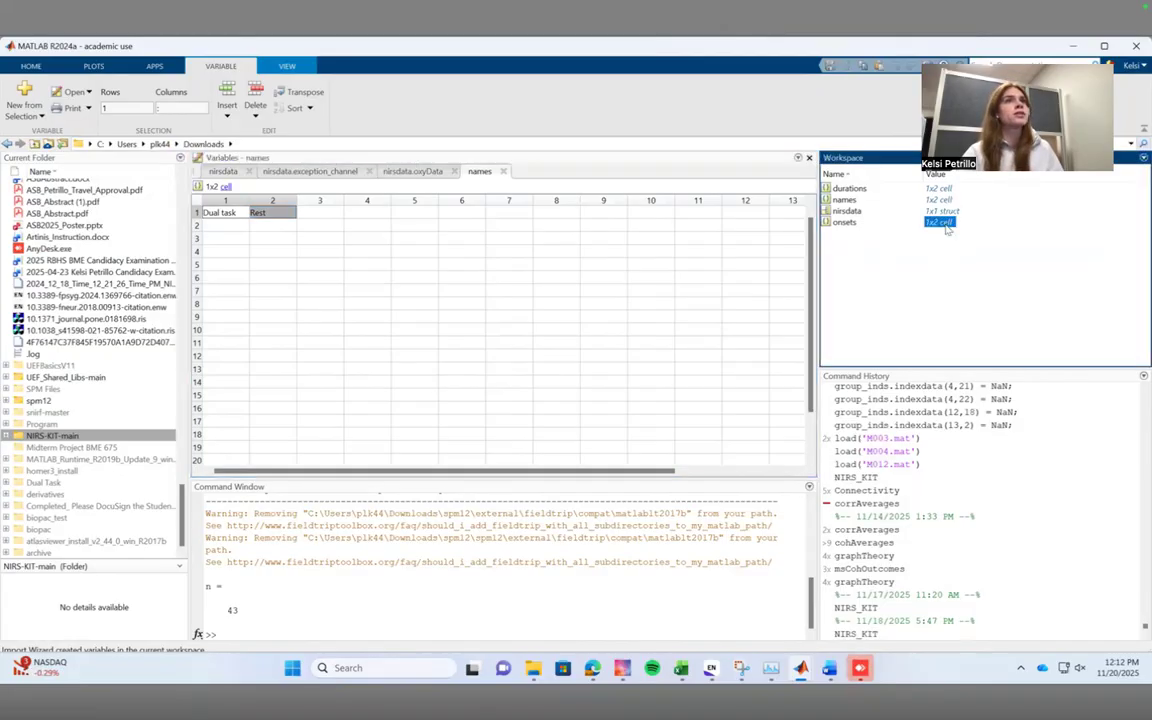
{"action": "double_click", "coordinate": [941, 222]}
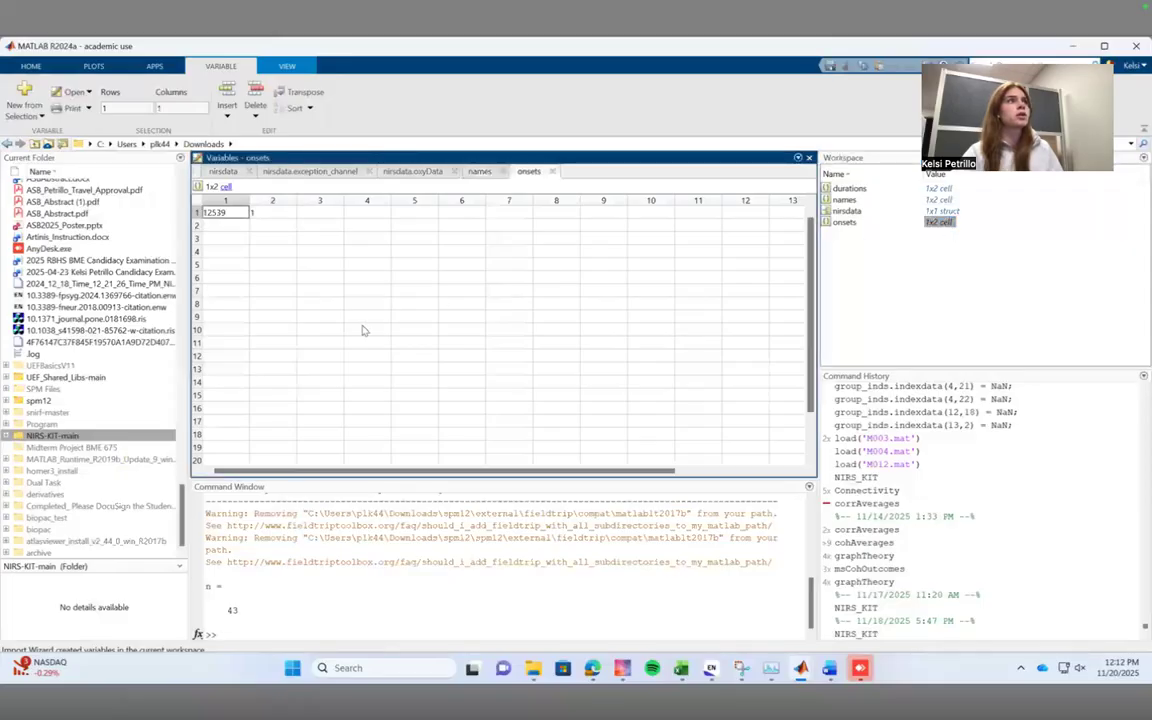
{"action": "left_click", "coordinate": [272, 212]}
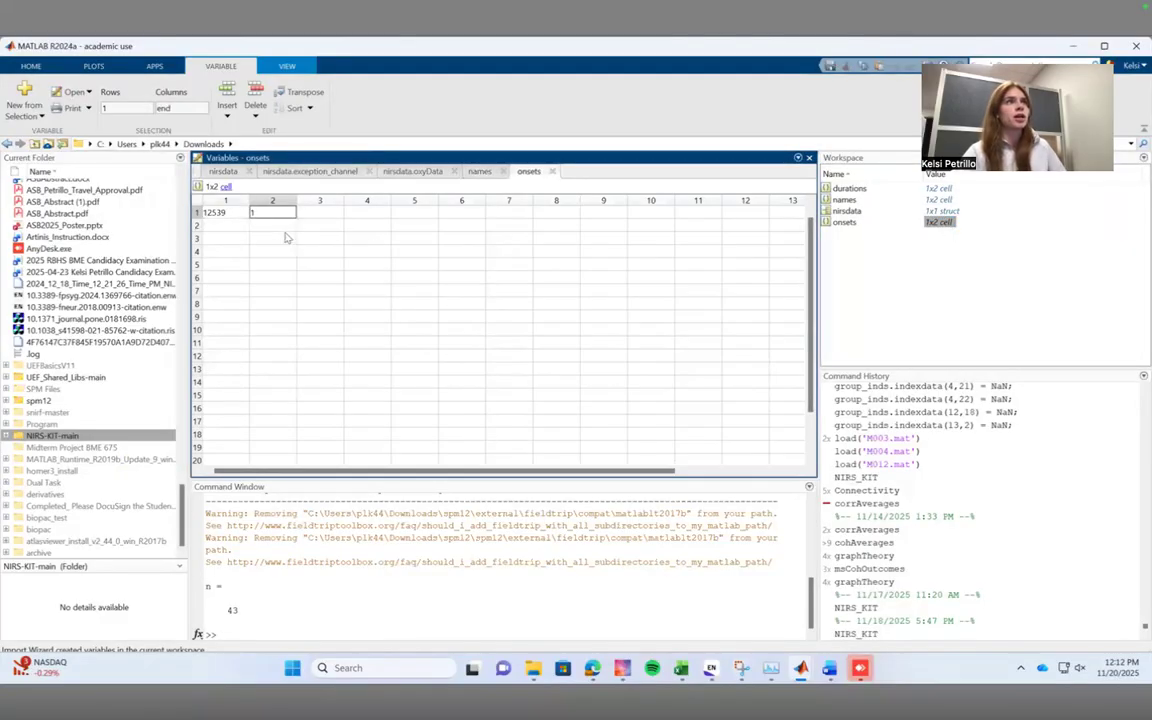